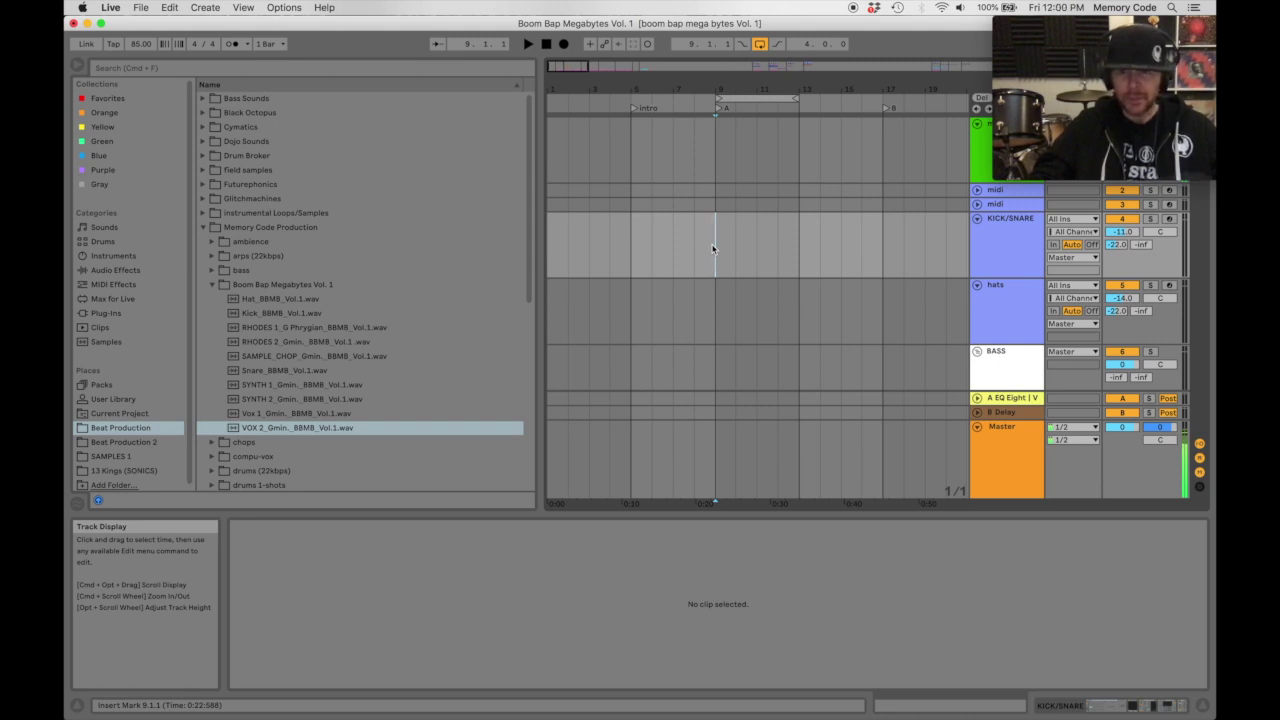
# Examine the device chains on the KICK/SNARE, hats, BASS, Trilian and sample 1 tracks.
pyautogui.doubleClick(1010, 224)
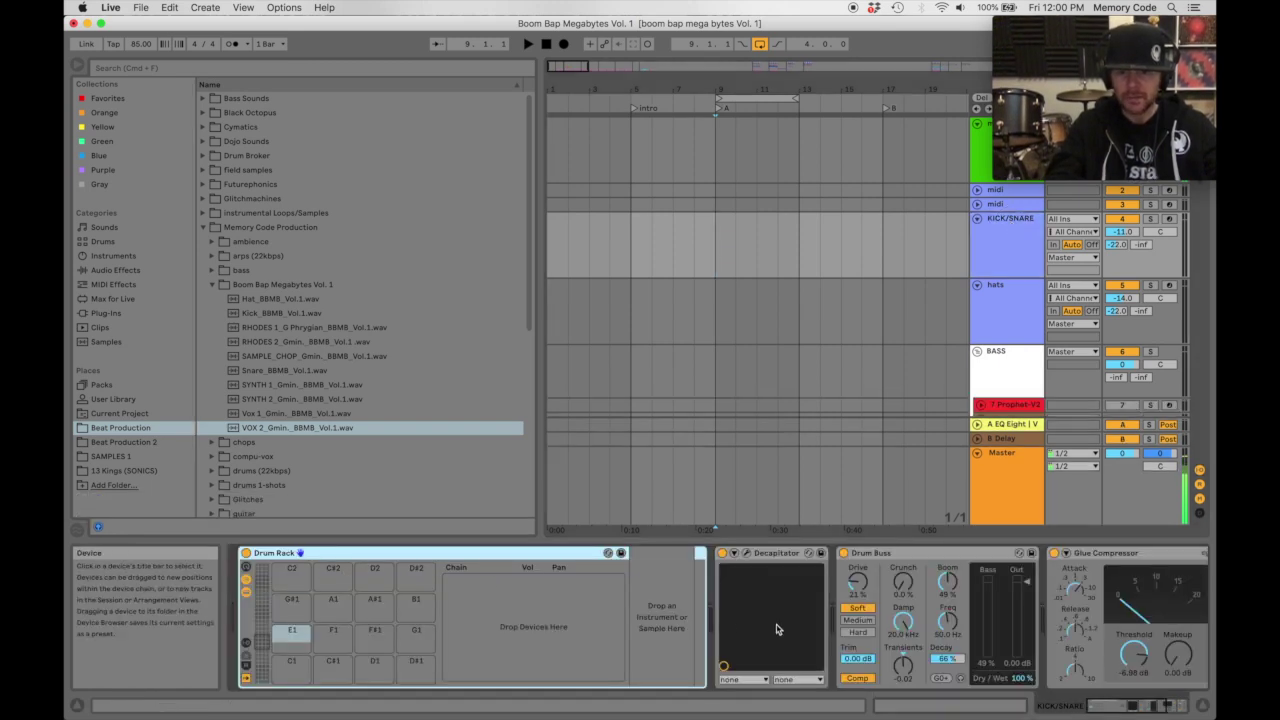
pyautogui.click(999, 294)
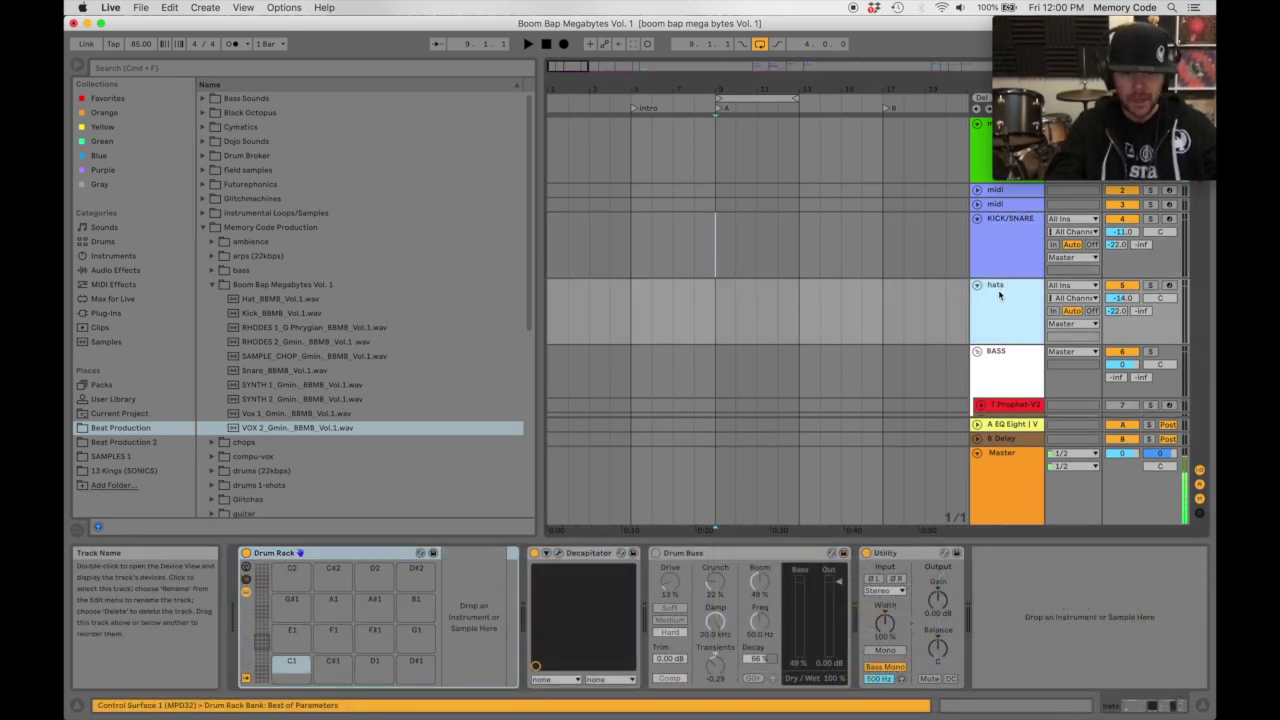
pyautogui.scroll(-3, 1000, 290)
pyautogui.click(1010, 276)
pyautogui.scroll(-3, 1010, 276)
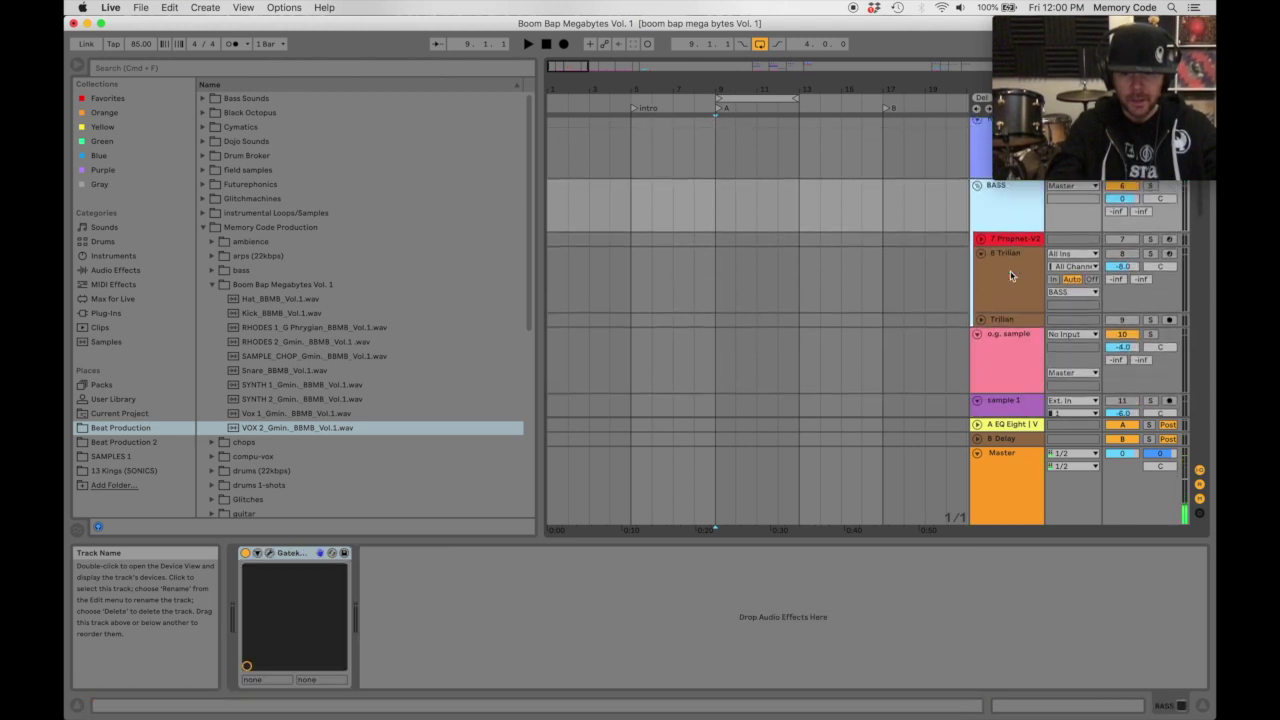
pyautogui.click(1011, 252)
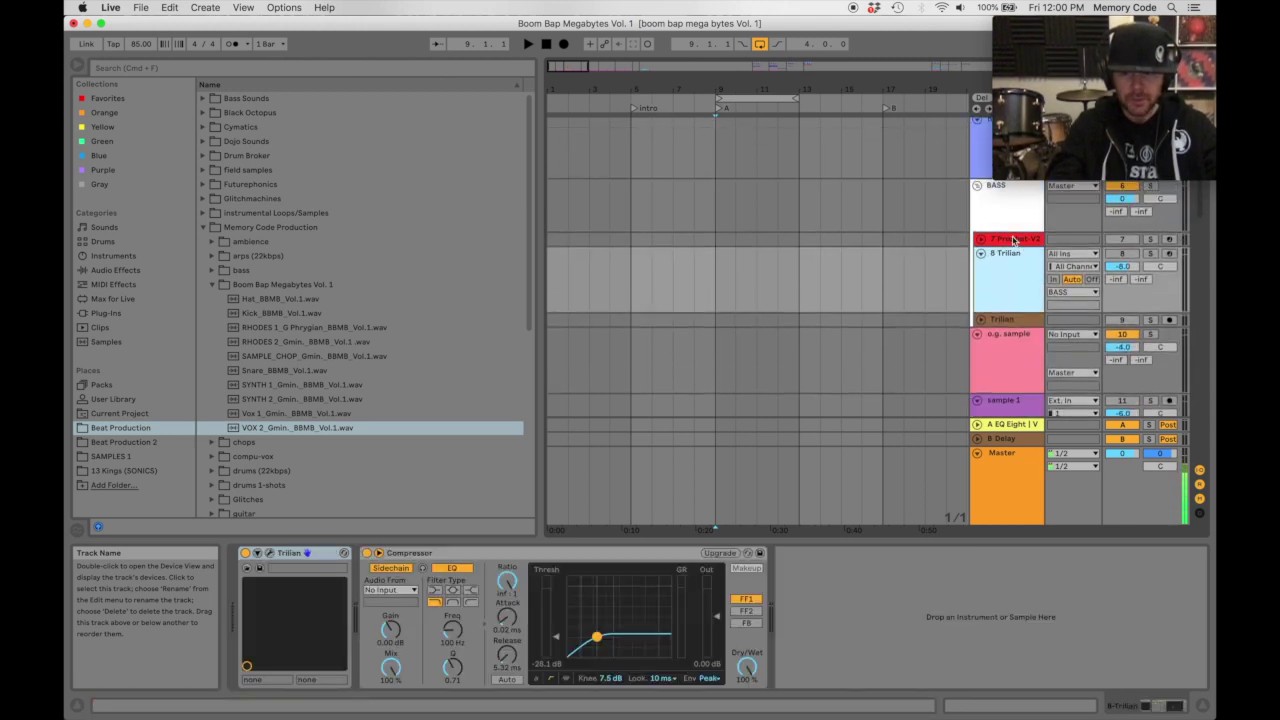
pyautogui.scroll(-4, 1014, 208)
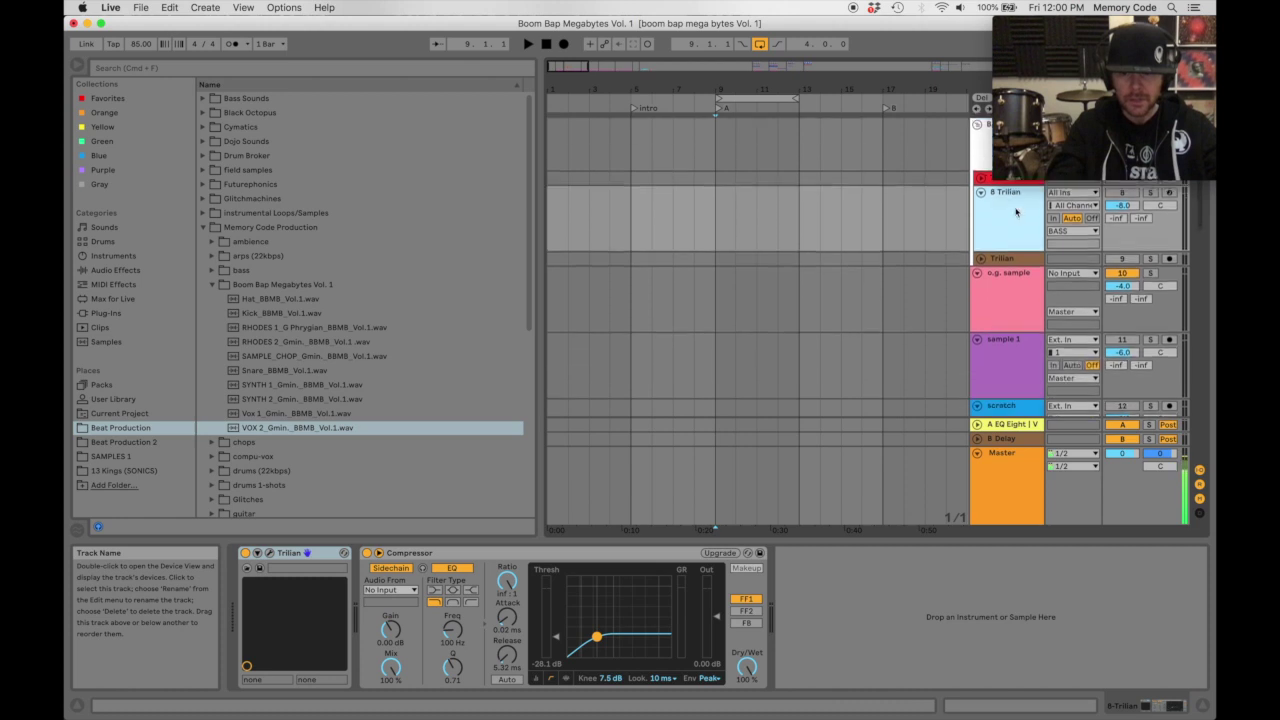
pyautogui.click(1016, 214)
pyautogui.click(708, 218)
pyautogui.click(713, 230)
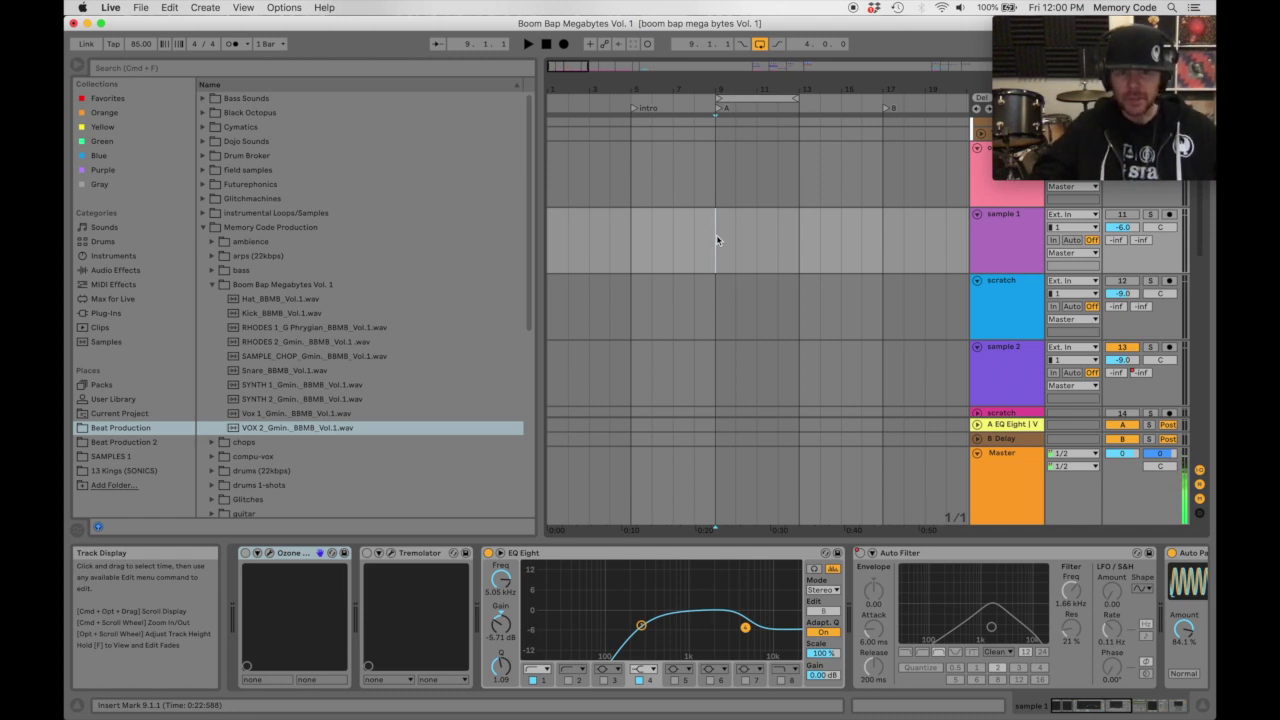
pyautogui.scroll(10, 716, 240)
# Load Kick_BBMB_Vol.1.wav onto pad C1 and Snare_BBMB_Vol.1.wav onto pad E1 of the KICK/SNARE track's Drum Rack.
pyautogui.click(1010, 222)
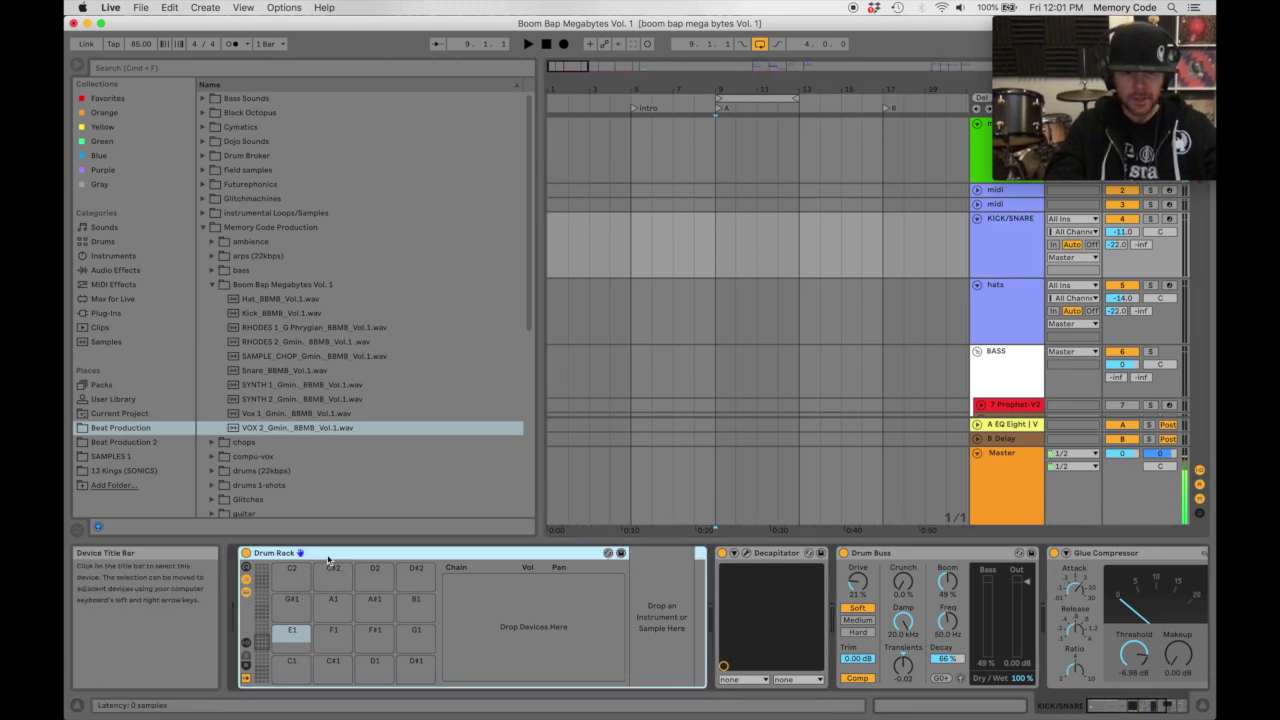
pyautogui.click(262, 286)
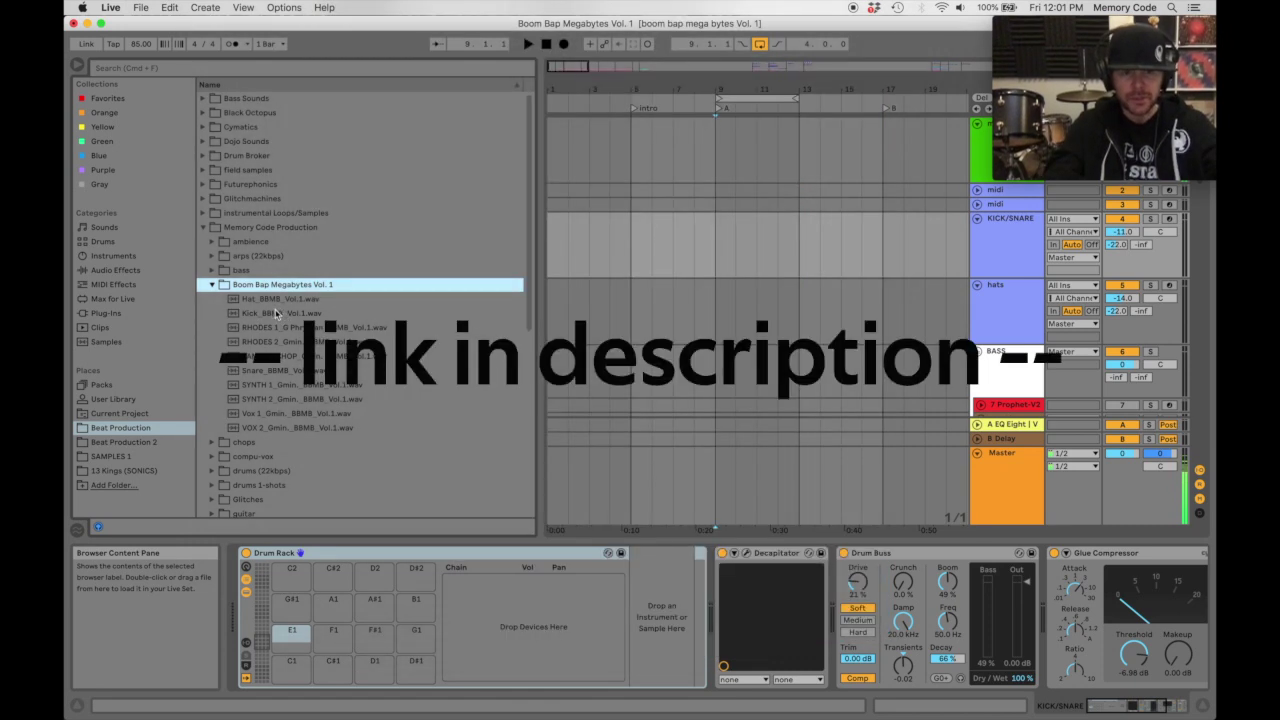
pyautogui.moveTo(273, 315); pyautogui.dragTo(291, 664)
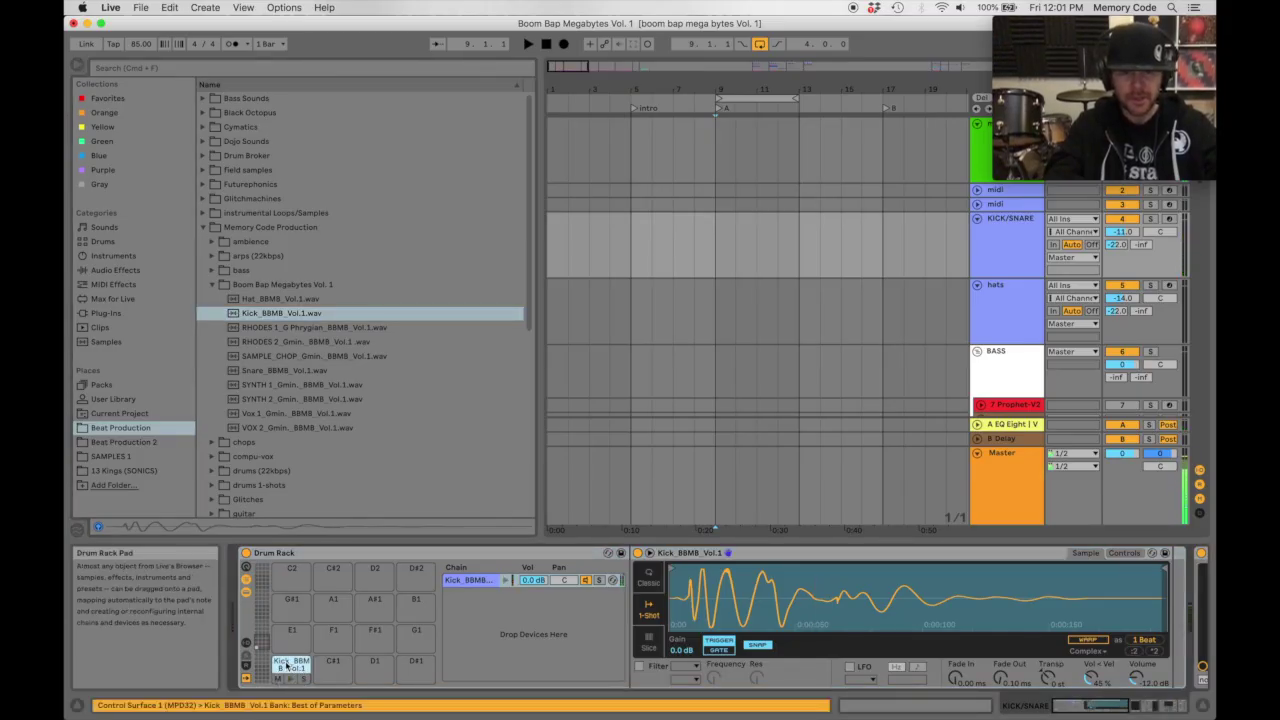
pyautogui.click(256, 370)
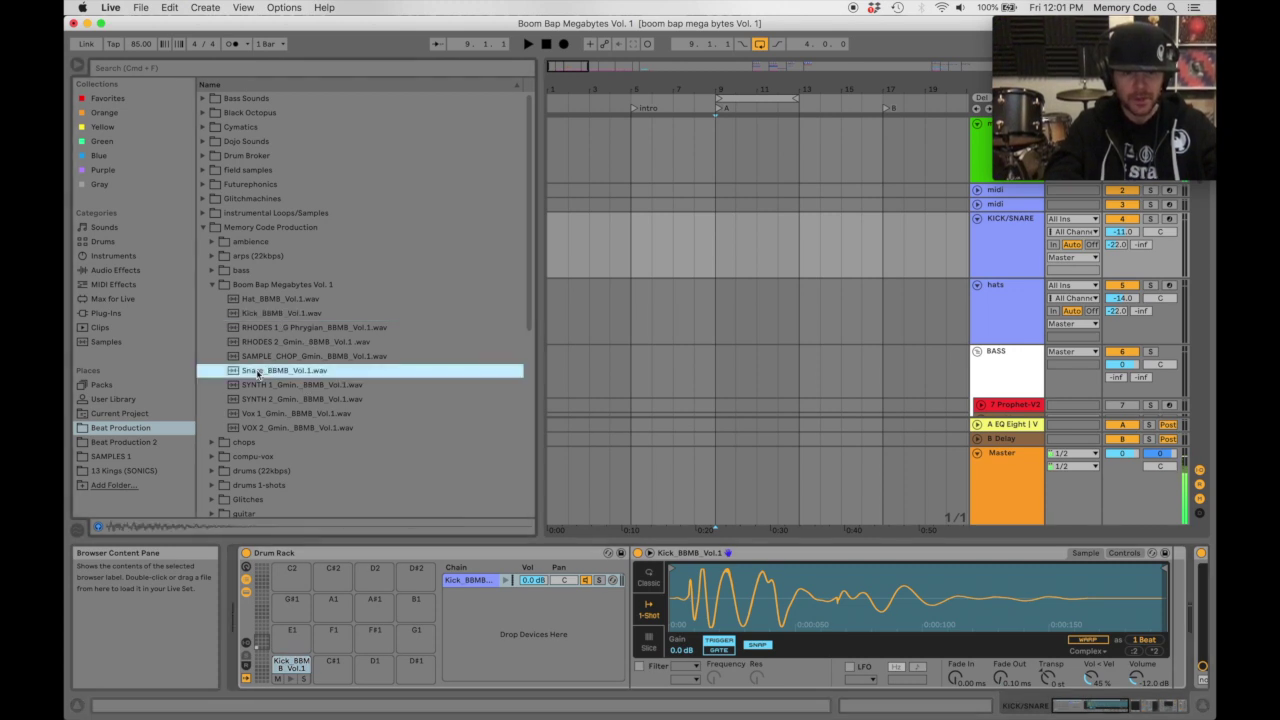
pyautogui.moveTo(258, 372); pyautogui.dragTo(290, 635)
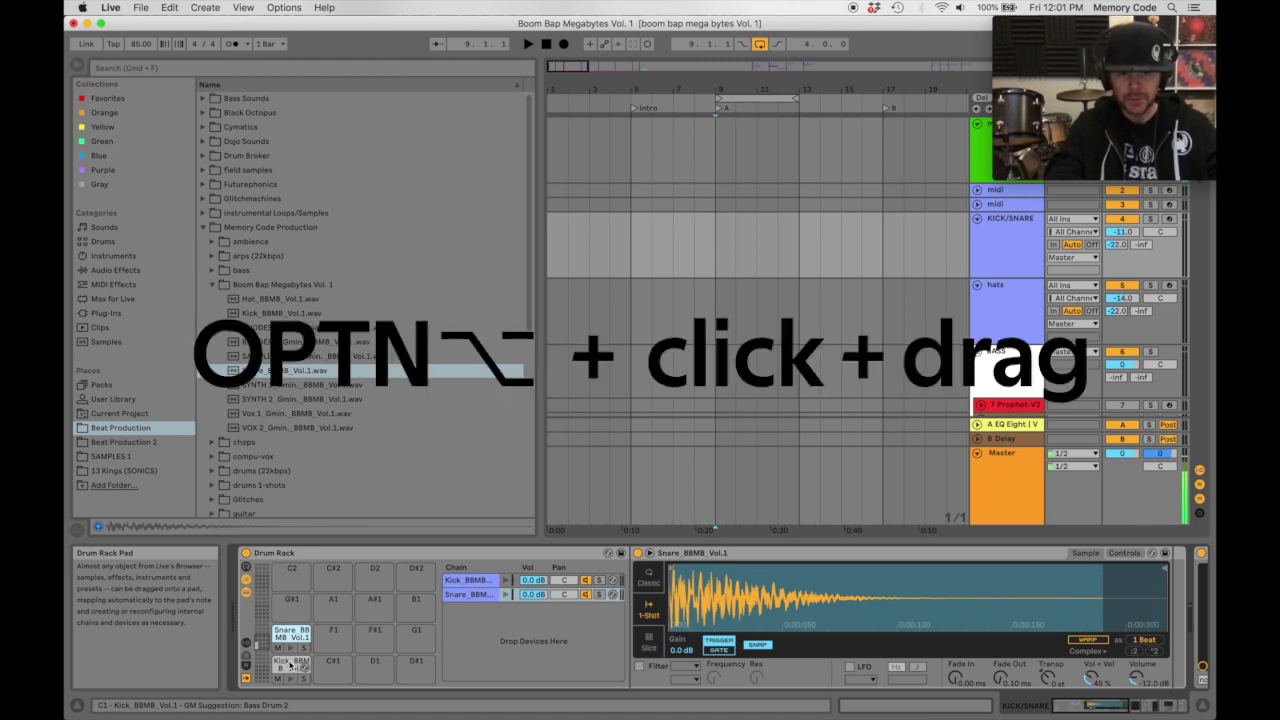
# Duplicate the kick from pad C1 to pad C#1 and rename the copy "pre".
pyautogui.moveTo(288, 666); pyautogui.dragTo(332, 670)
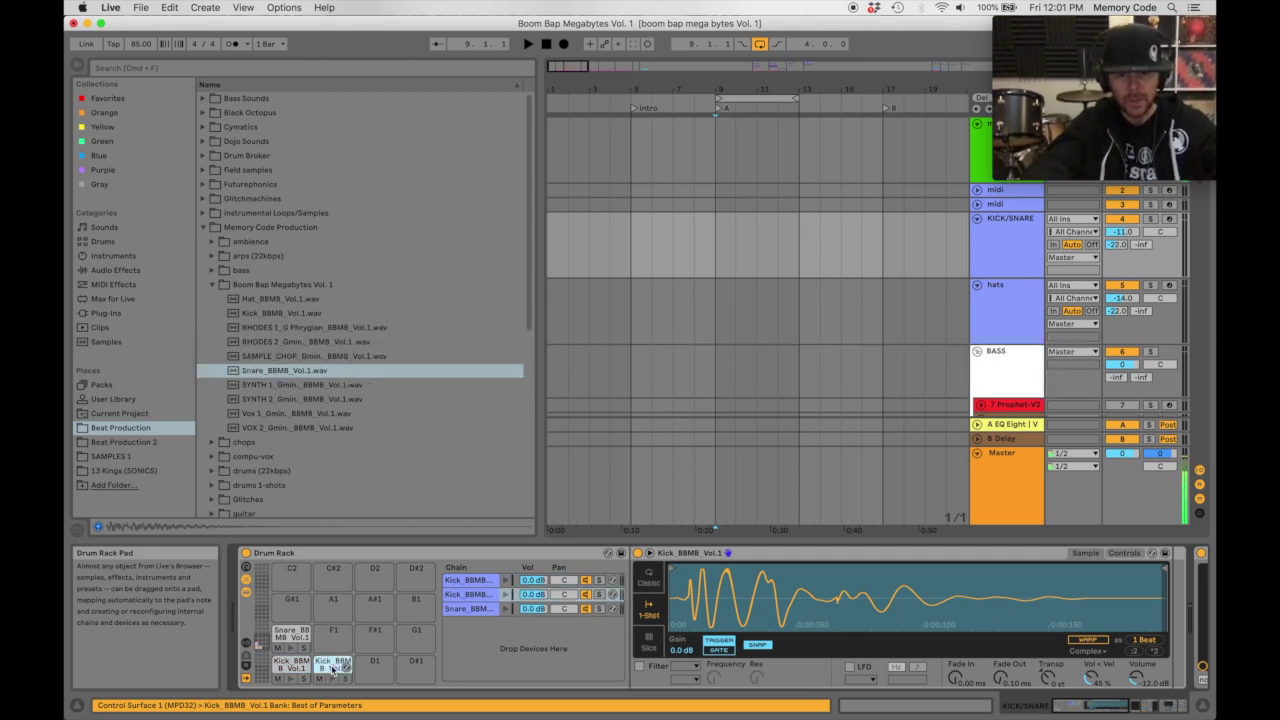
pyautogui.click(333, 668)
pyautogui.press('super+r')
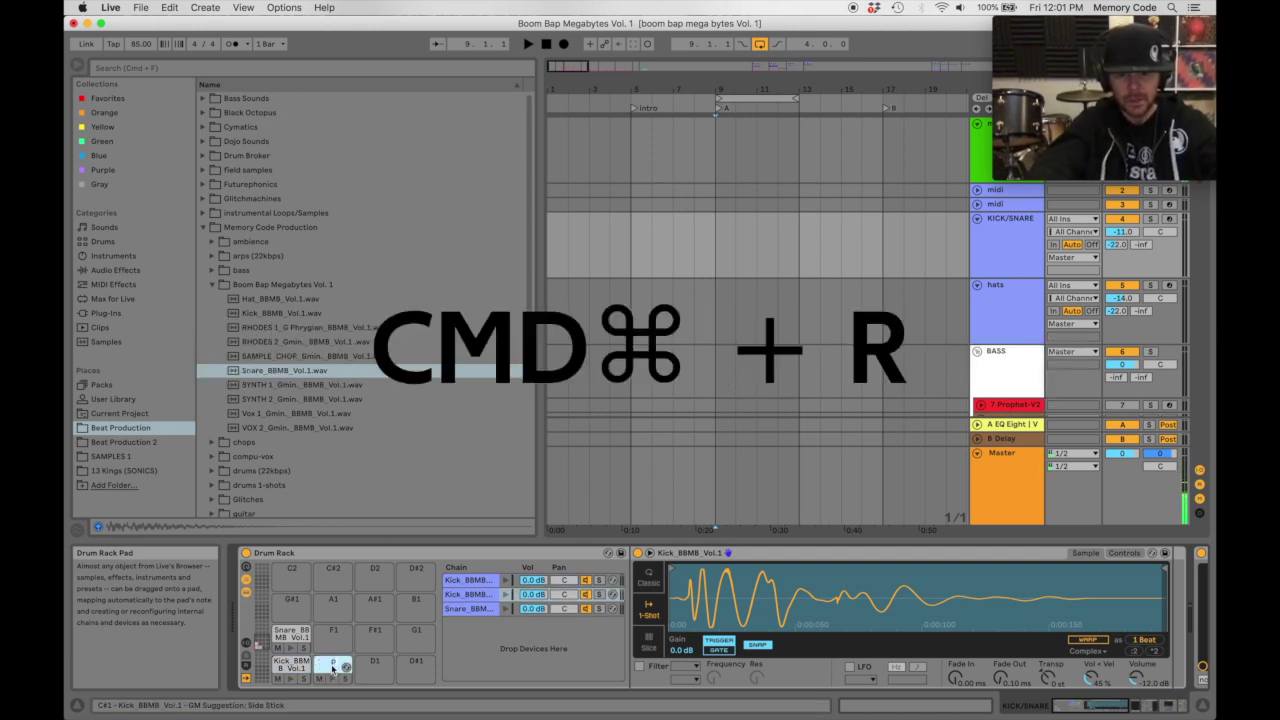
pyautogui.write('pre')
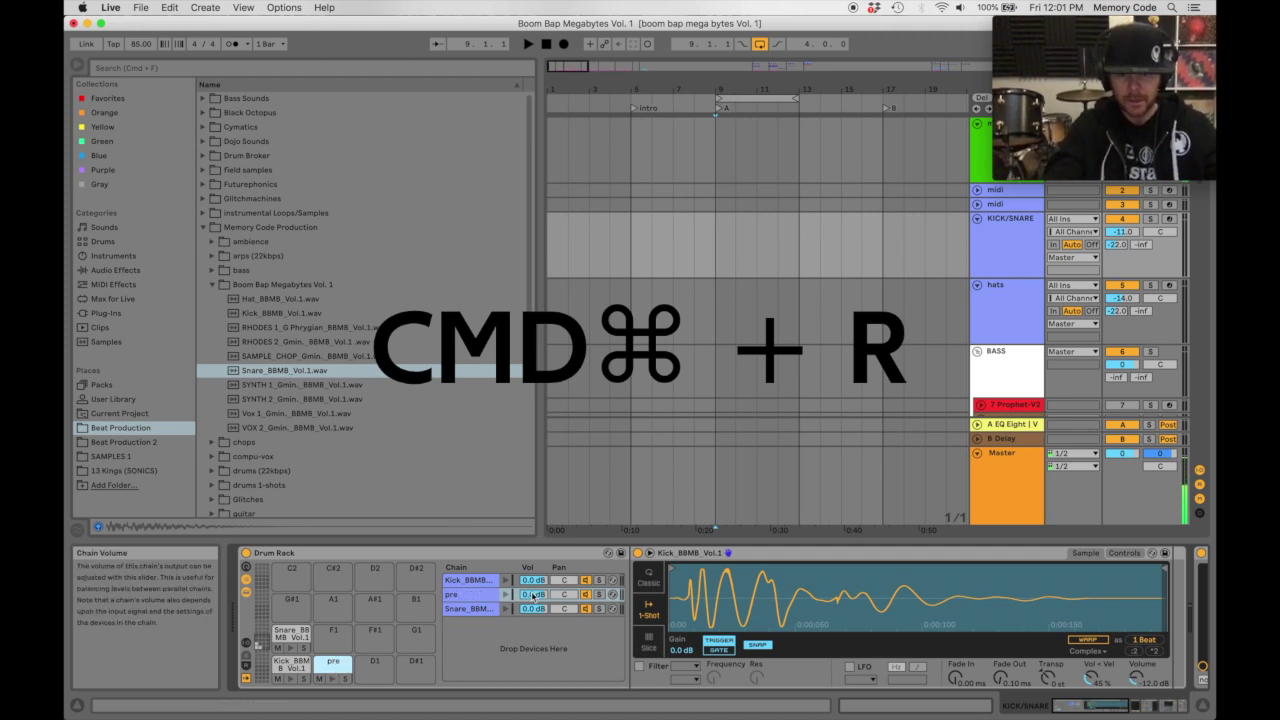
pyautogui.press('Return')
# Set the pre chain's volume to -18 dB in the Drum Rack.
pyautogui.click(531, 595)
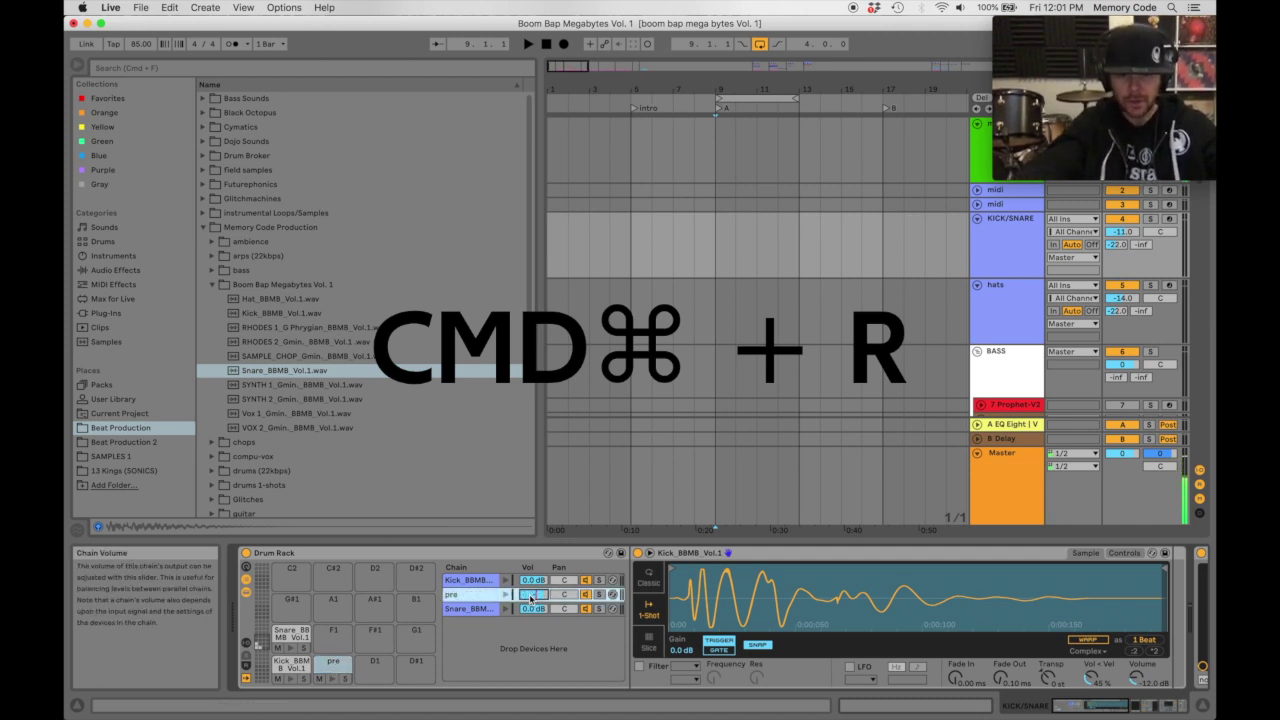
pyautogui.write('-18')
pyautogui.press('Return')
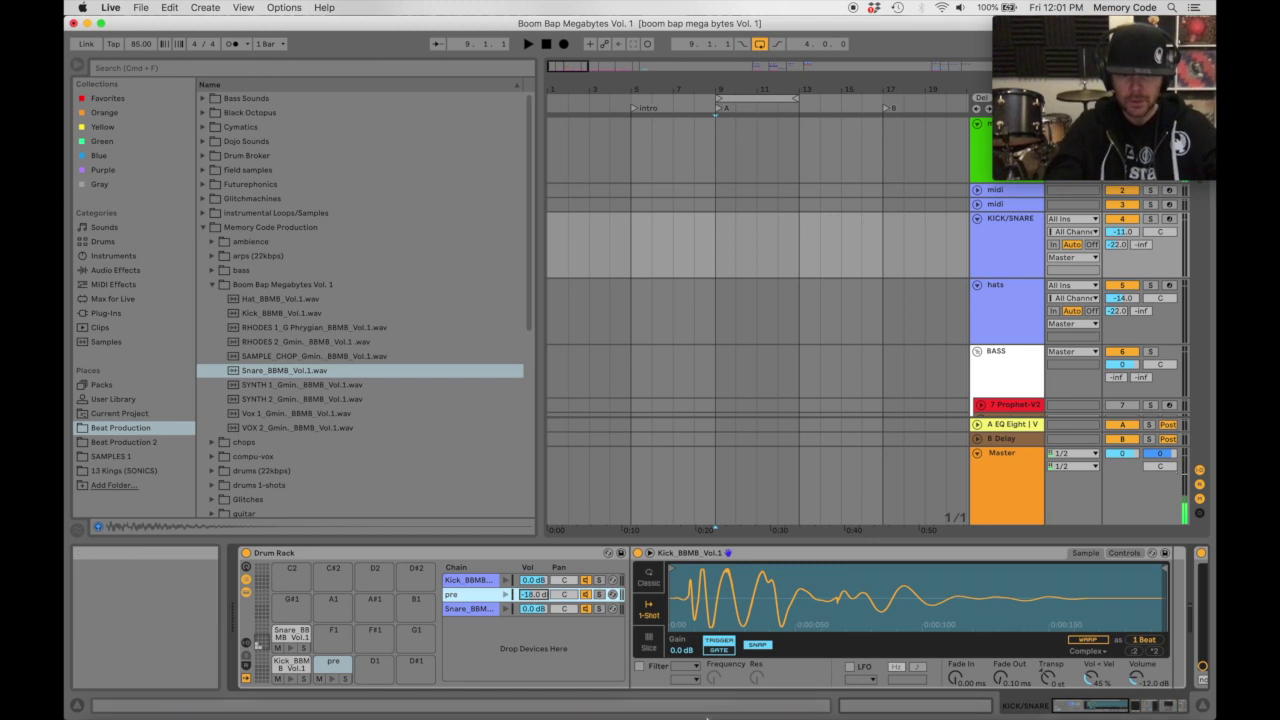
# Enable the pre kick's filter with the 12 dB slope and lower its cutoff frequency to about 1.06 kHz.
pyautogui.click(639, 666)
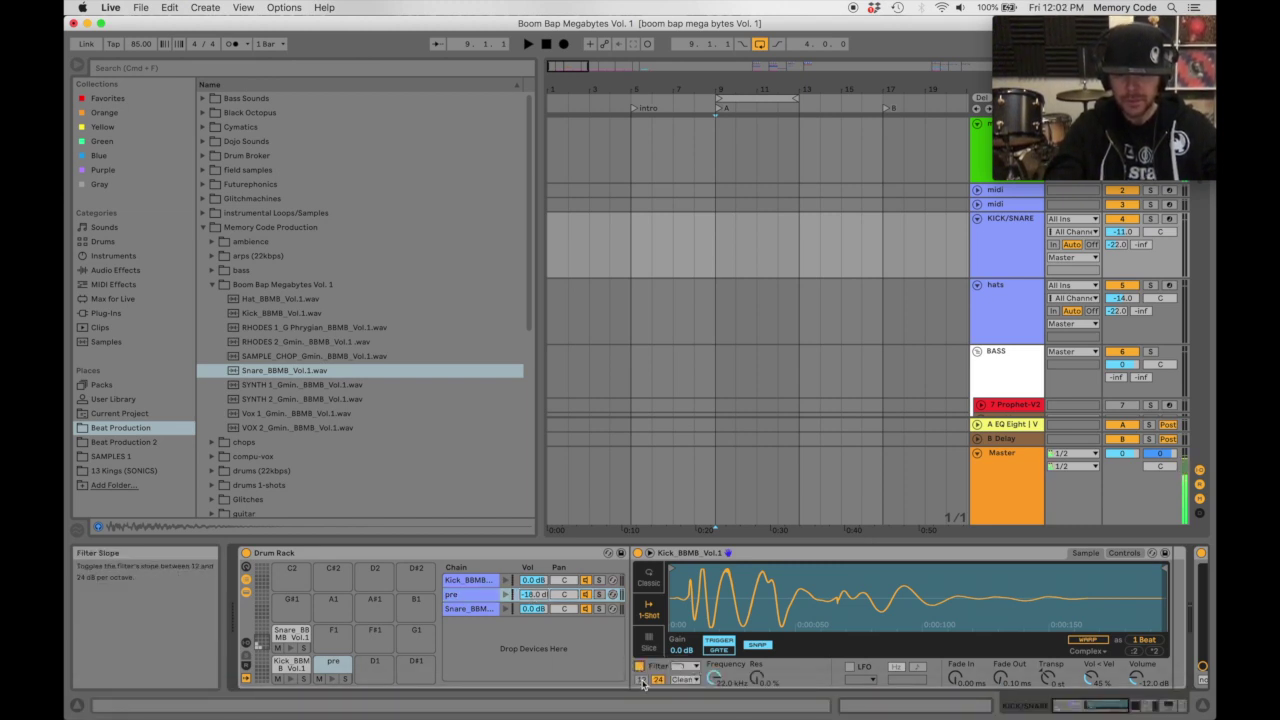
pyautogui.click(642, 680)
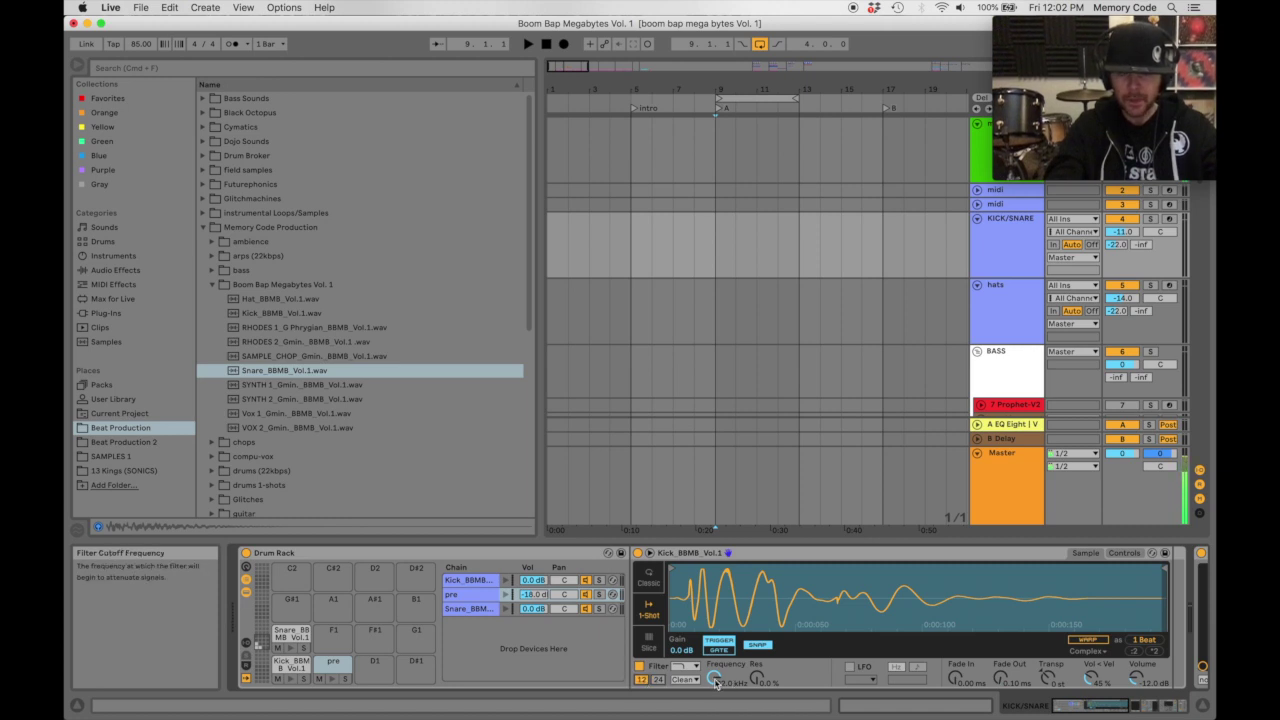
pyautogui.moveTo(713, 677); pyautogui.dragTo(713, 700)
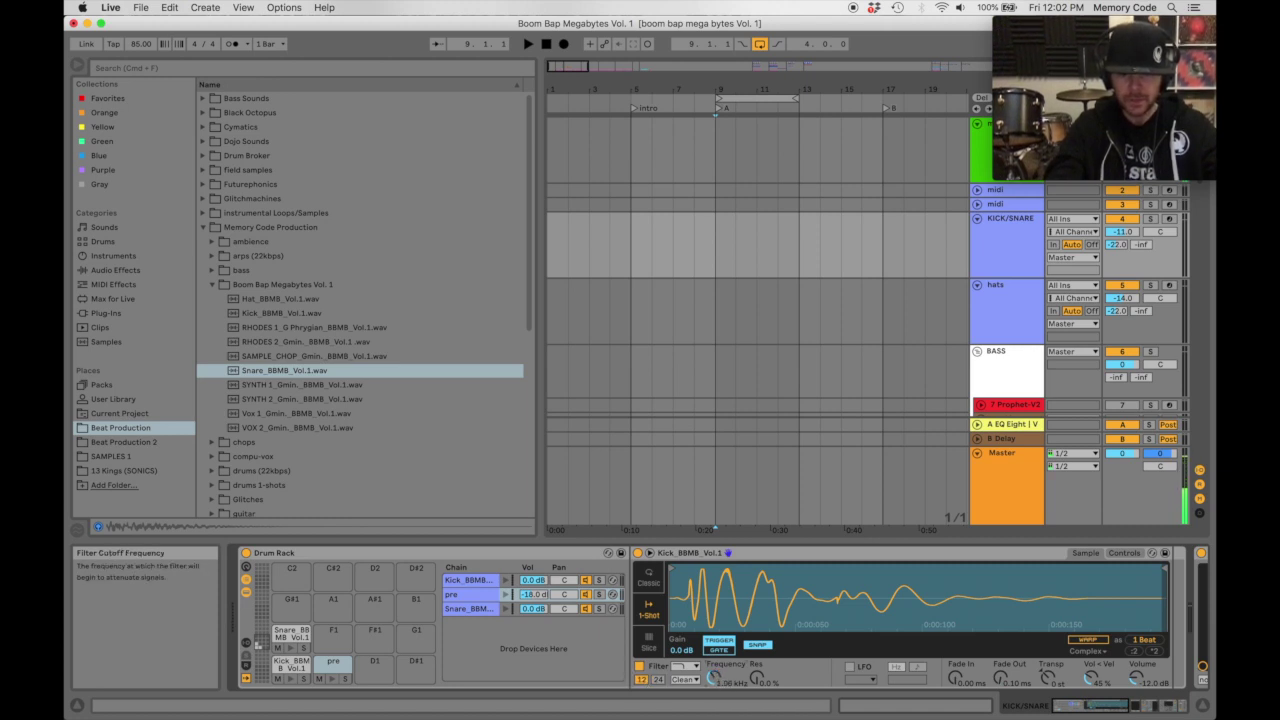
# Shorten the pre kick's sample end to about 50 ms, toggling Snap, and set its fade-out to about 6.86 ms.
pyautogui.moveTo(1162, 568)
pyautogui.mouseDown()
pyautogui.moveTo(785, 568)
pyautogui.moveTo(802, 567)
pyautogui.mouseUp()
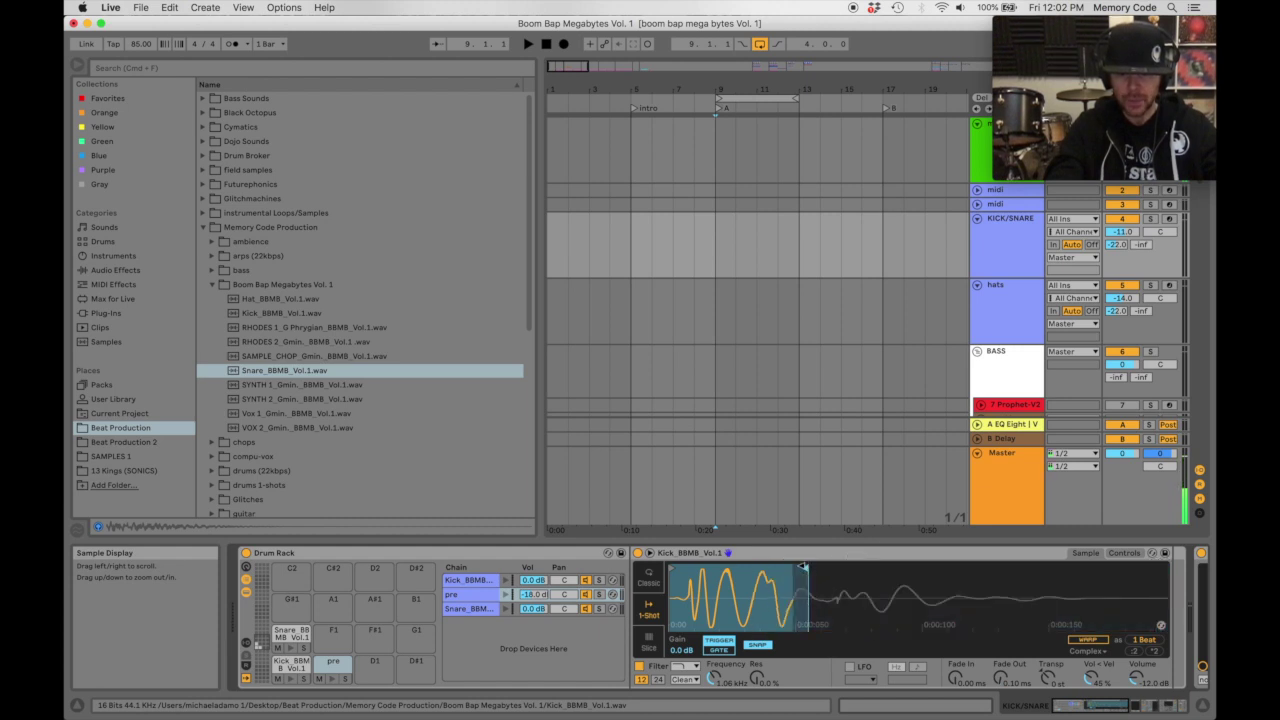
pyautogui.click(757, 645)
pyautogui.moveTo(1000, 682); pyautogui.dragTo(1000, 685)
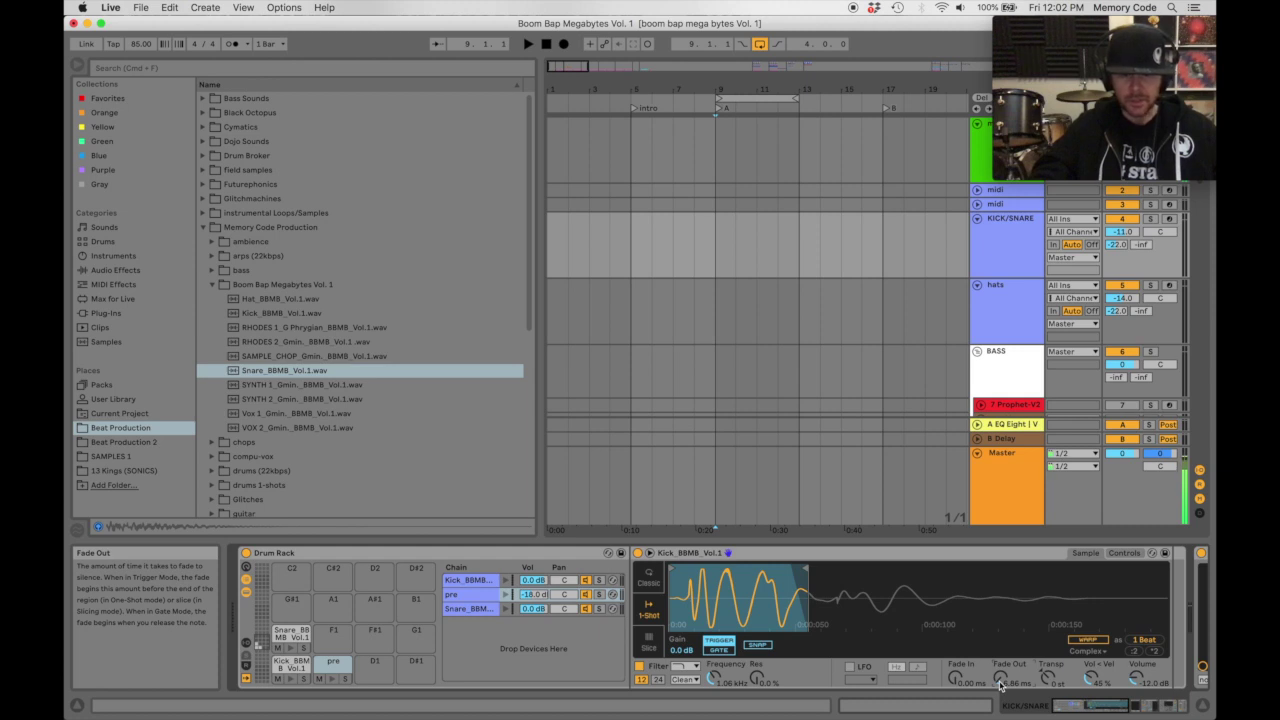
# Create an empty one-bar MIDI clip on the KICK/SNARE track from bar 9 to bar 10.
pyautogui.click(990, 234)
pyautogui.scroll(5, 703, 252)
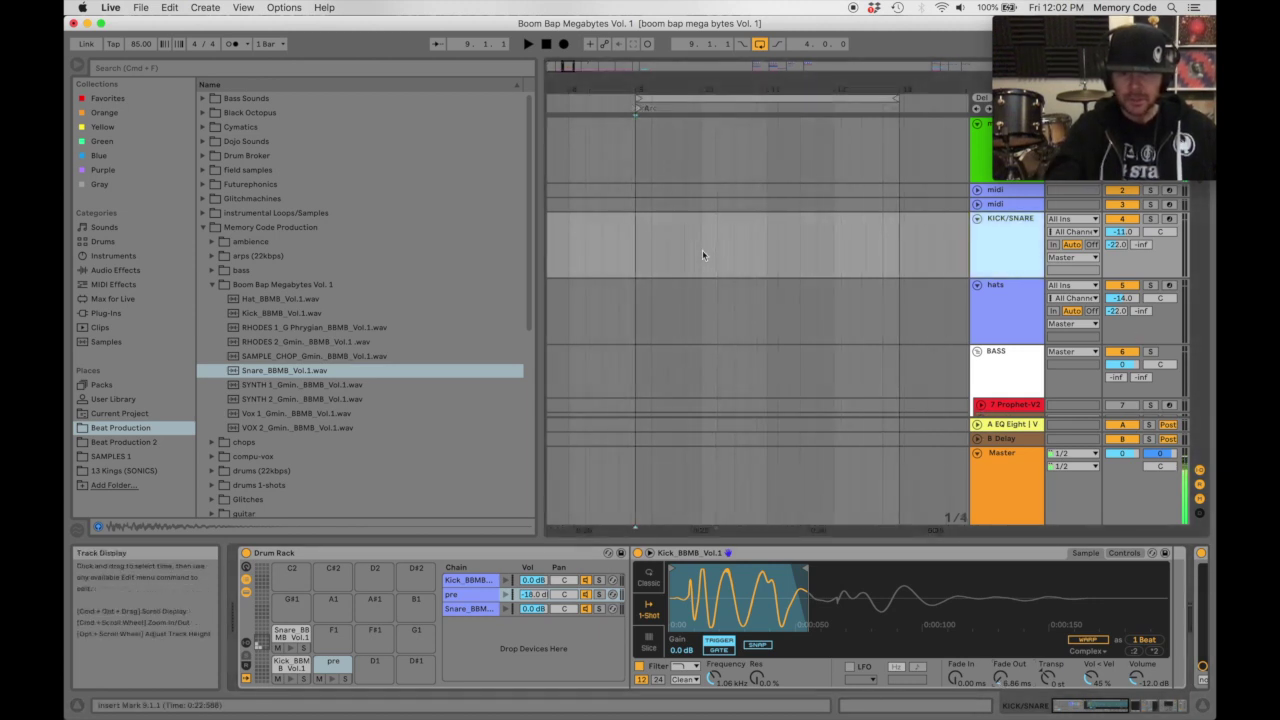
pyautogui.moveTo(703, 248); pyautogui.dragTo(632, 245)
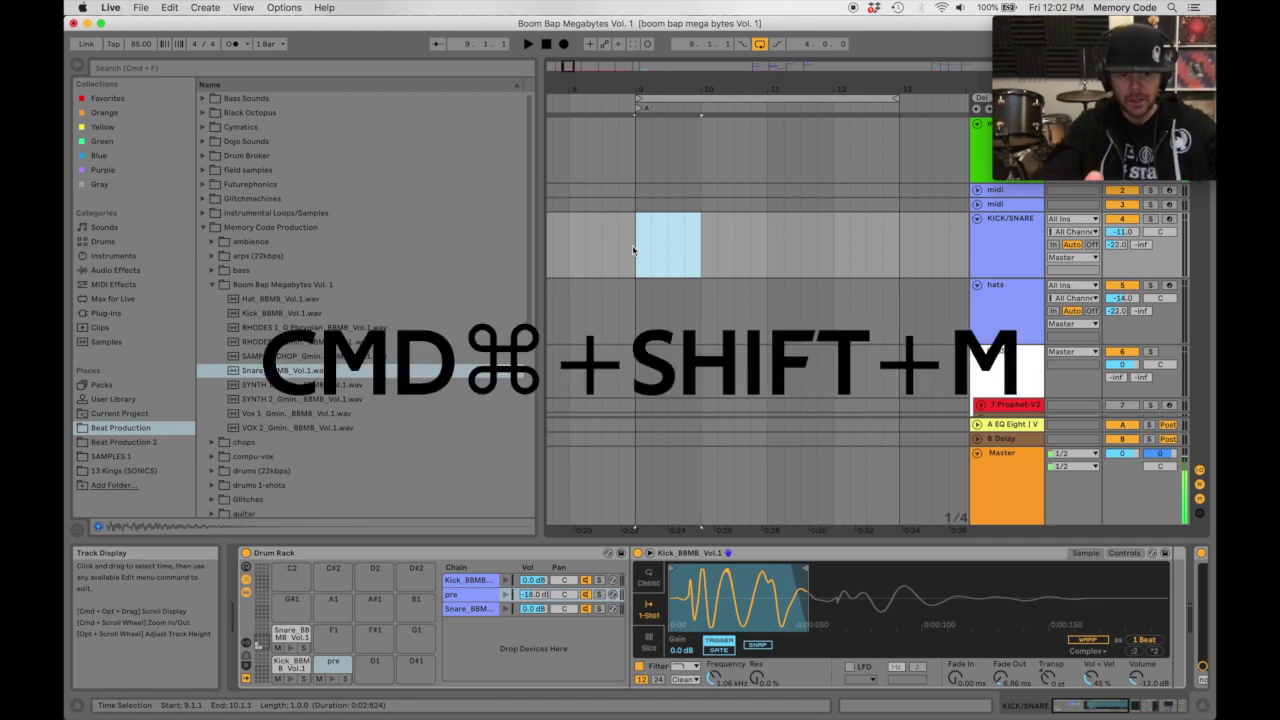
pyautogui.press('super+shift+m')
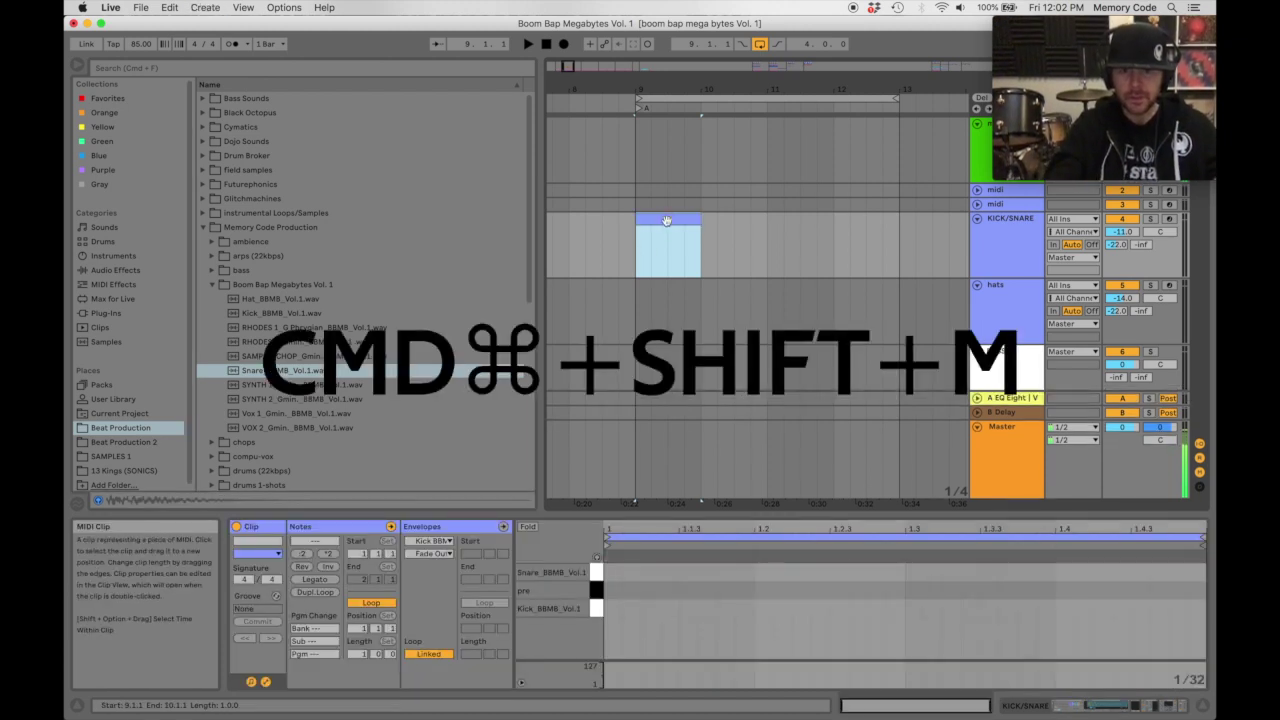
pyautogui.doubleClick(612, 608)
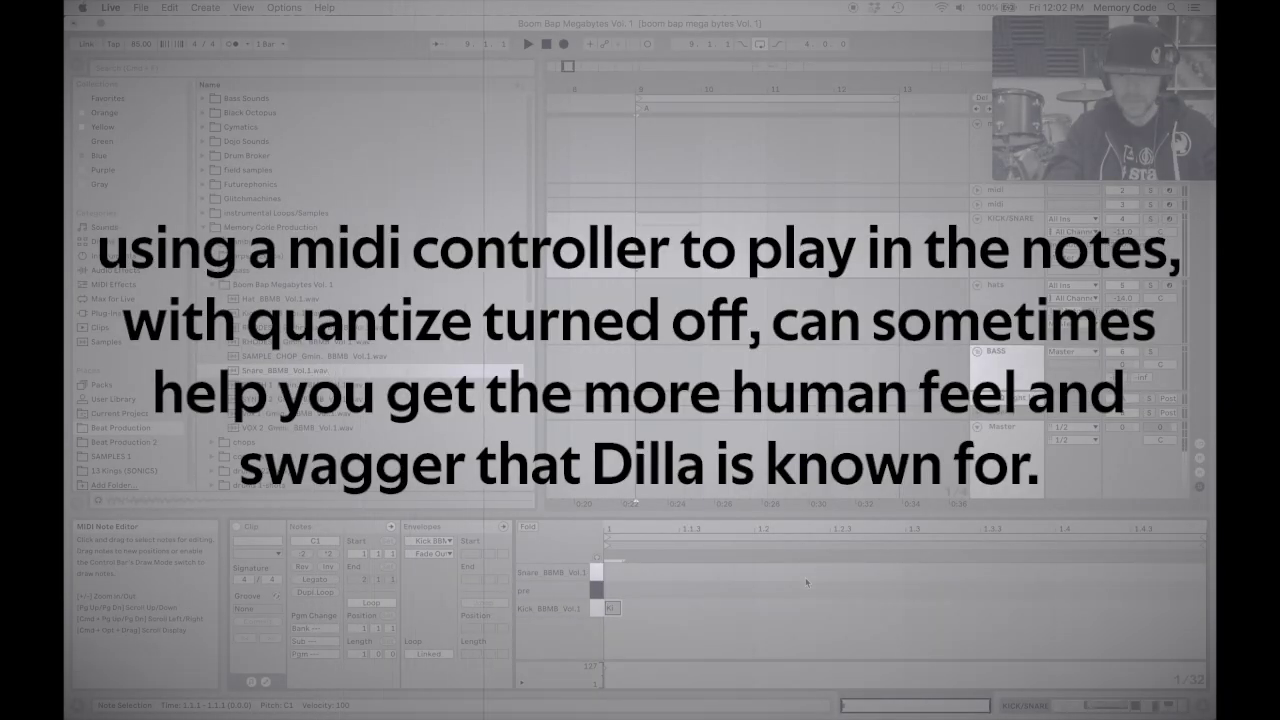
pyautogui.doubleClick(764, 571)
pyautogui.moveTo(765, 571); pyautogui.dragTo(770, 573)
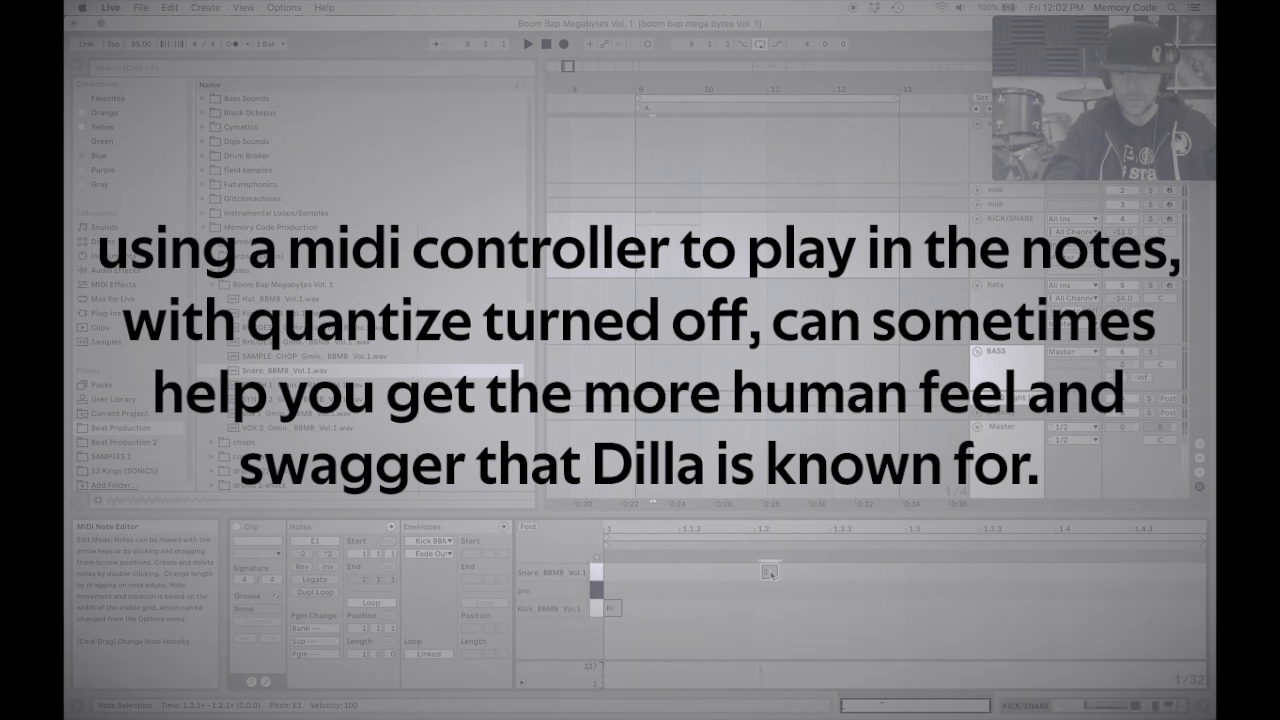
pyautogui.doubleClick(1072, 576)
pyautogui.doubleClick(839, 608)
pyautogui.moveTo(838, 609); pyautogui.dragTo(844, 609)
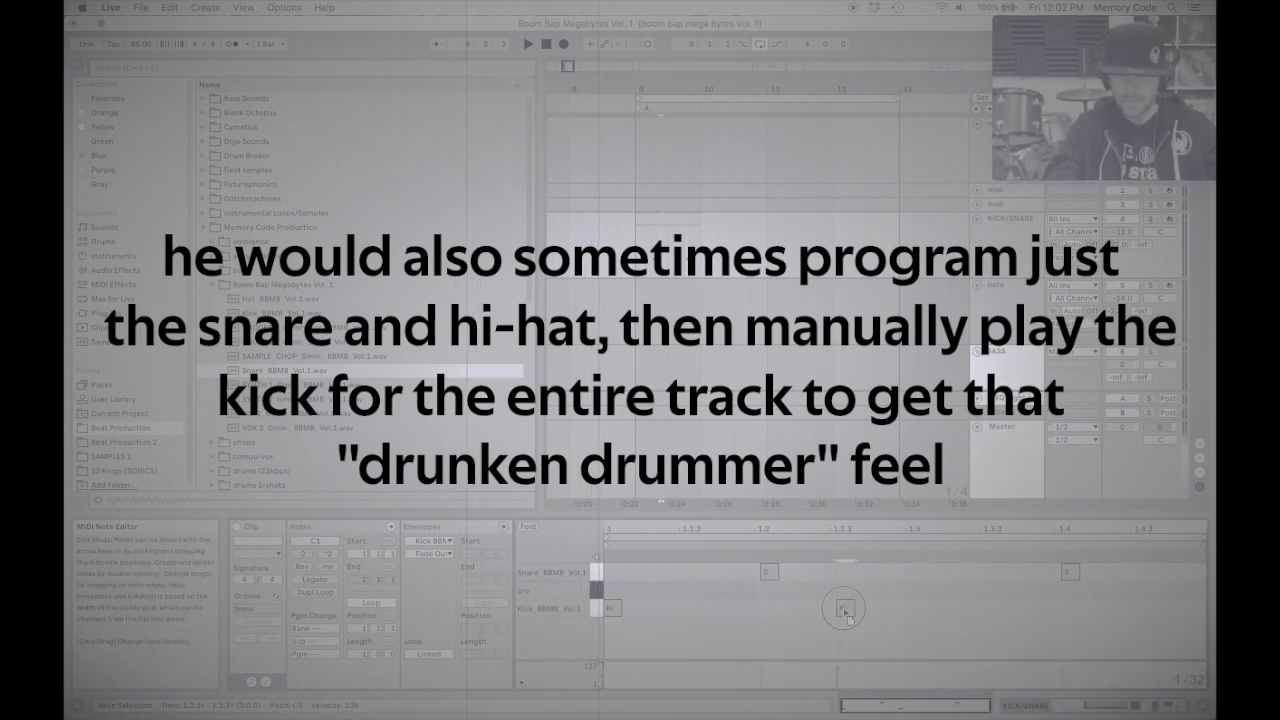
pyautogui.doubleClick(1184, 592)
pyautogui.moveTo(1191, 594); pyautogui.dragTo(1195, 593)
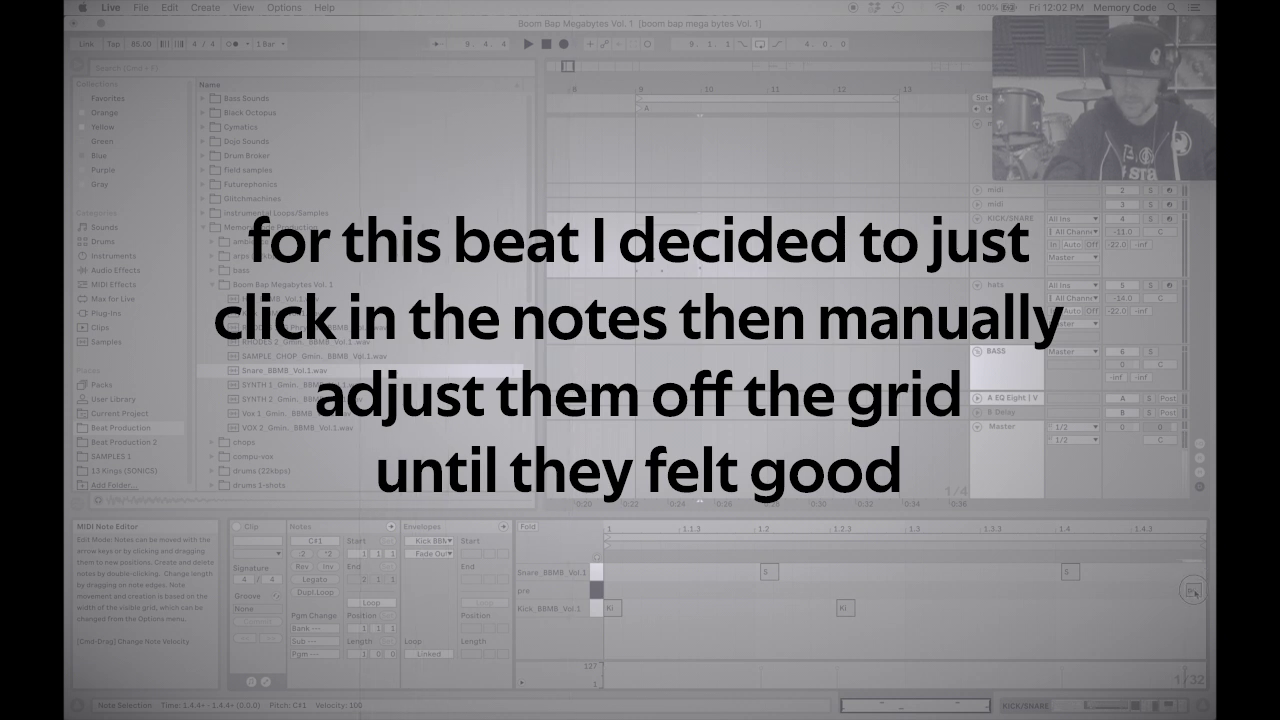
pyautogui.click(1194, 593)
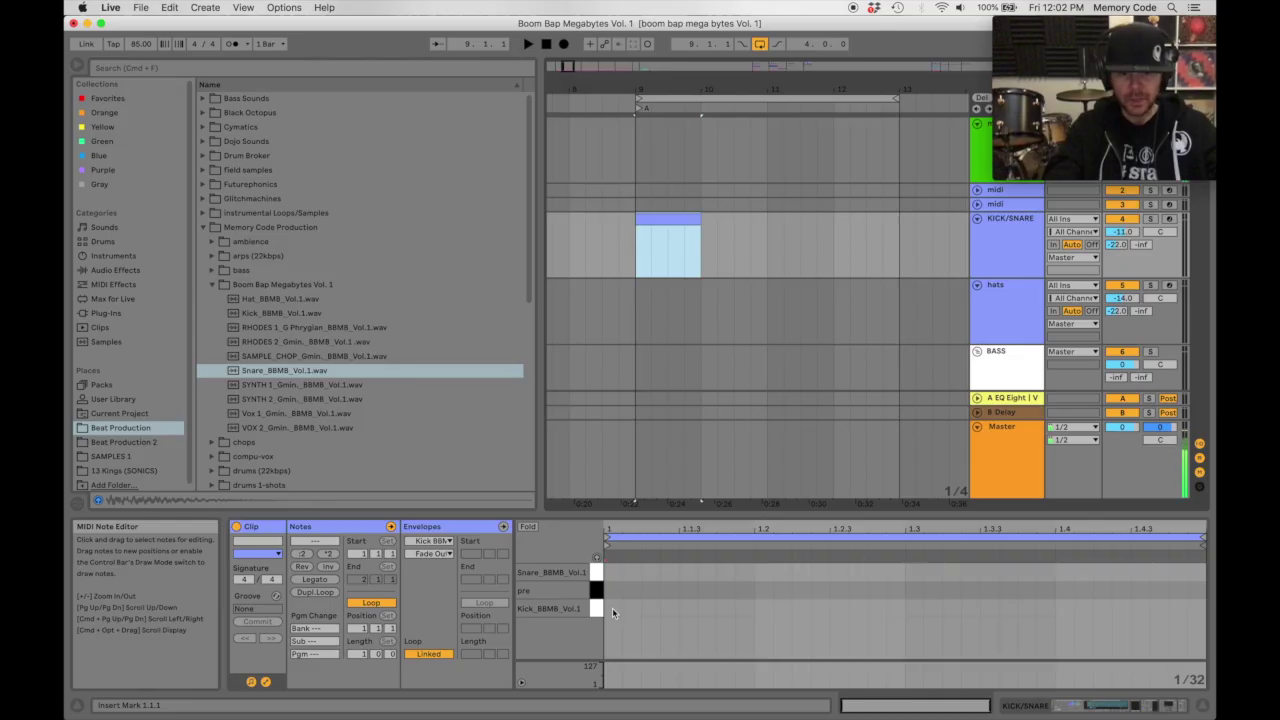
# Add kick notes at 1.1.1 and 1.2.3, snare notes at 1.2 and 1.4, and a pre note at 1.4.4 in the clip.
pyautogui.doubleClick(612, 607)
pyautogui.click(767, 569)
pyautogui.doubleClick(767, 571)
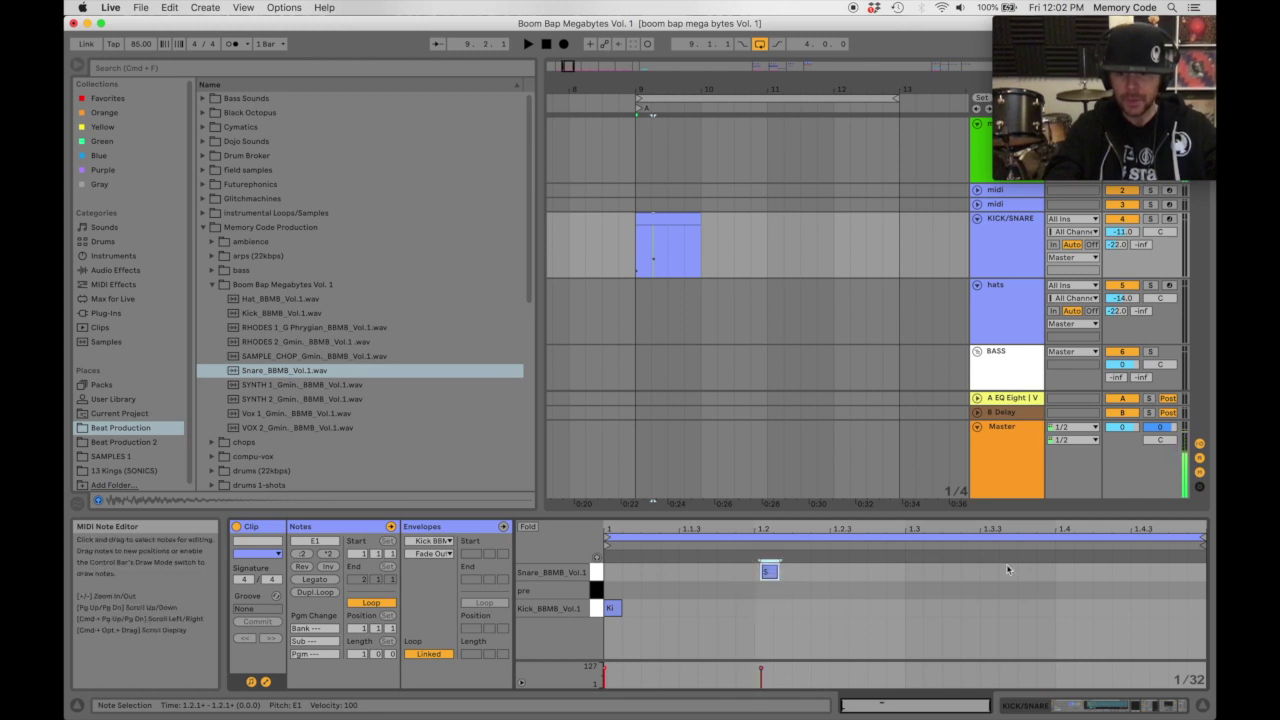
pyautogui.doubleClick(1066, 572)
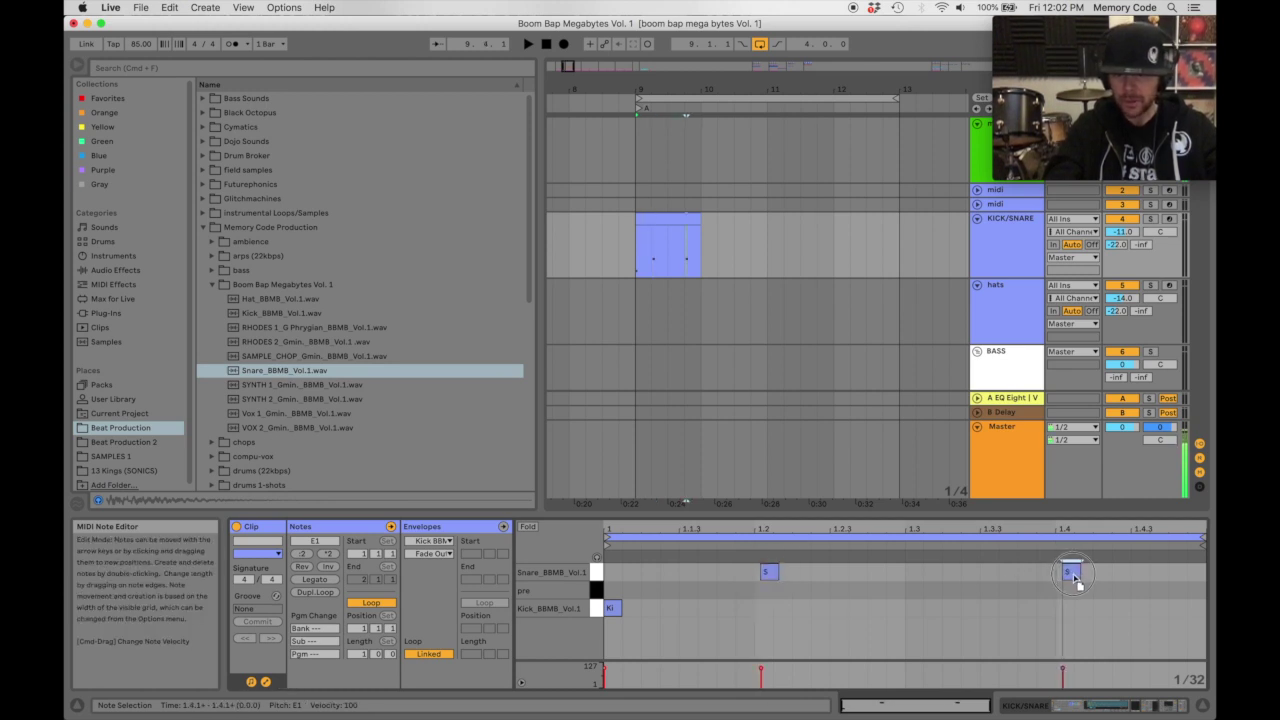
pyautogui.doubleClick(843, 608)
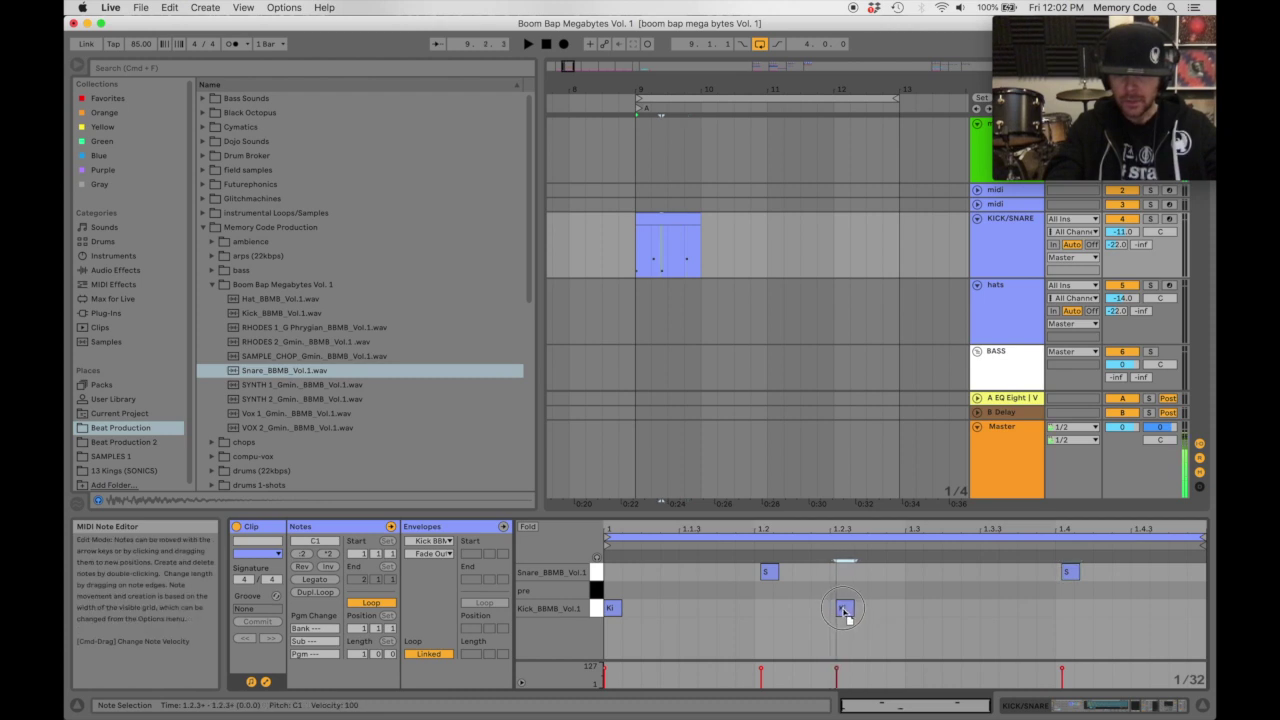
pyautogui.doubleClick(1178, 590)
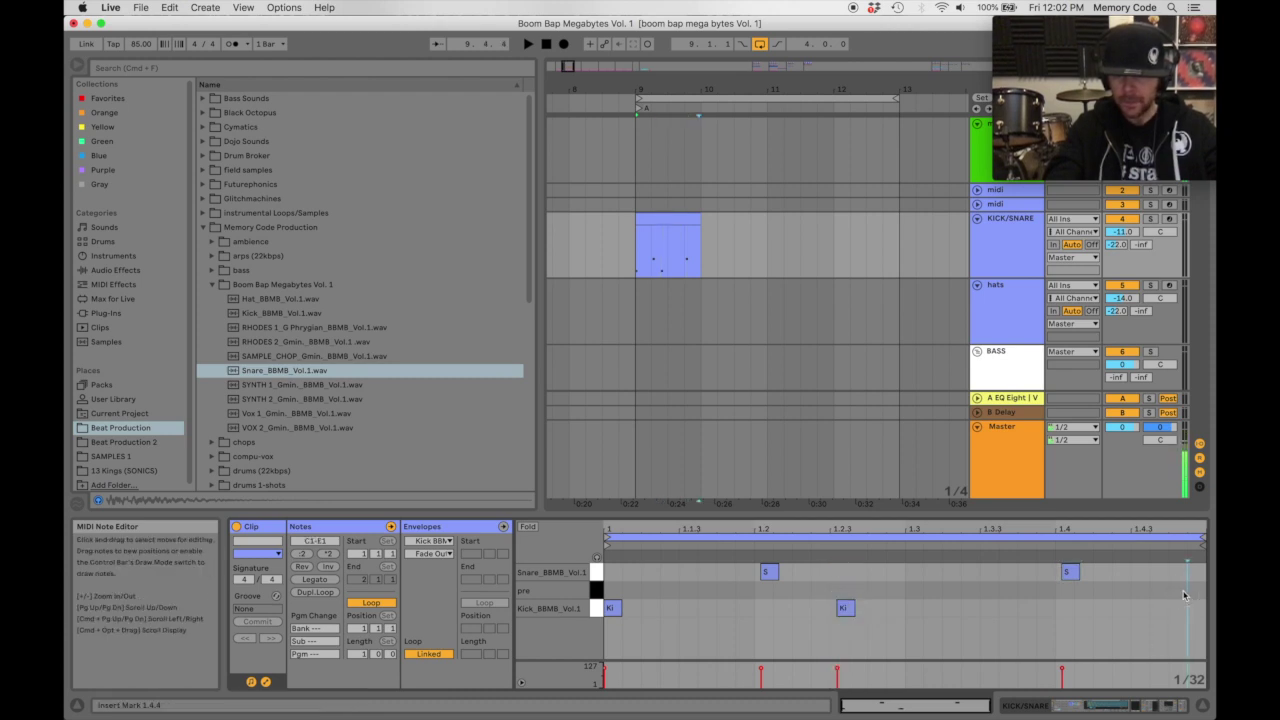
pyautogui.moveTo(1183, 594); pyautogui.dragTo(1194, 594)
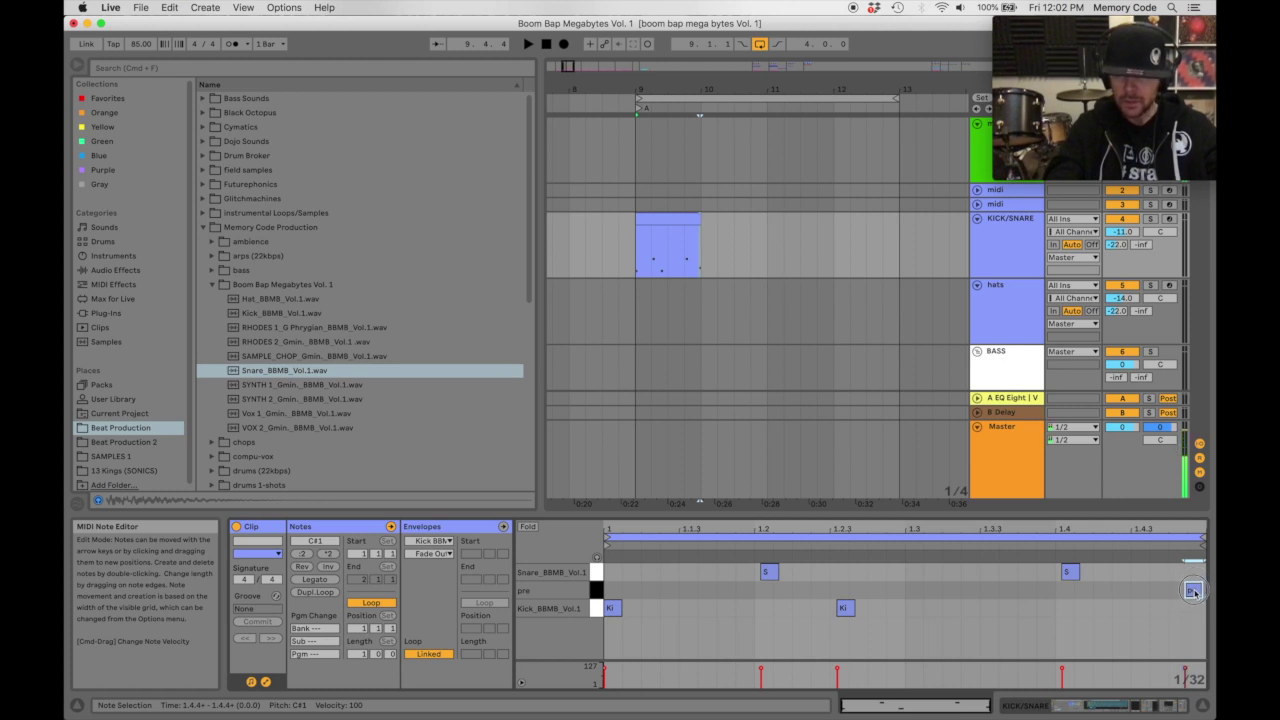
pyautogui.click(1194, 593)
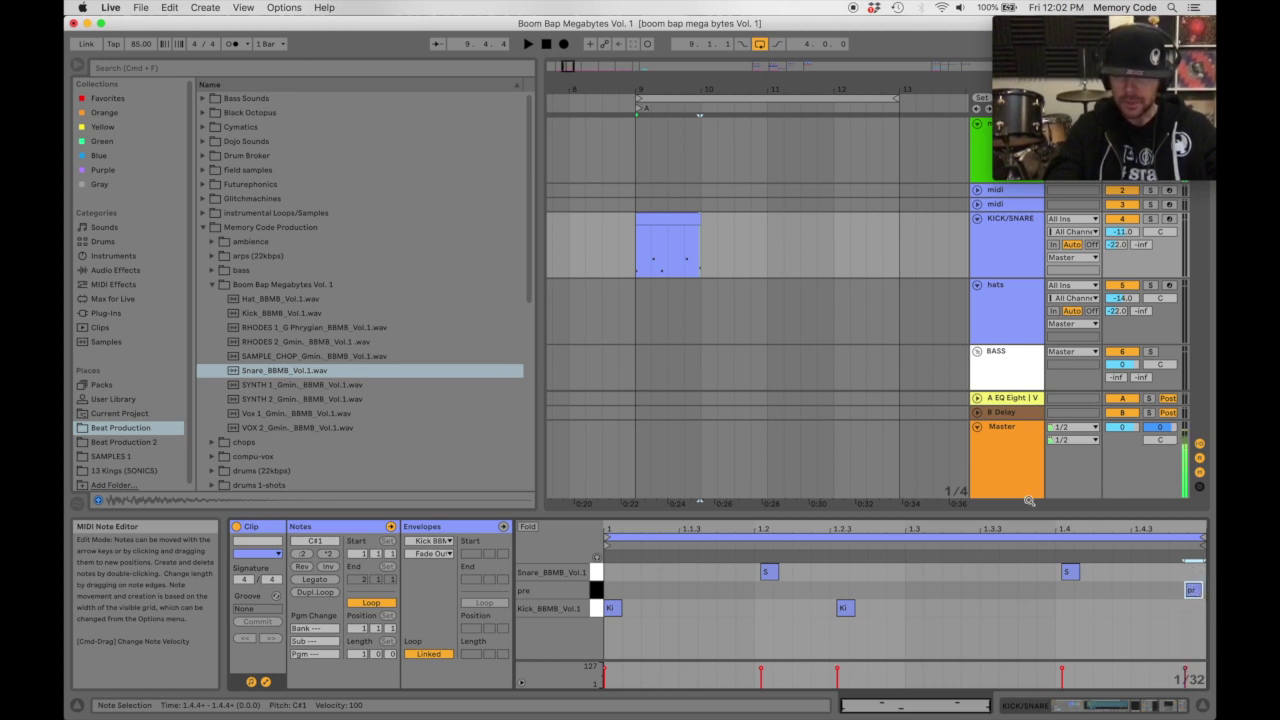
# Play back the one-bar KICK/SNARE clip and duplicate it three times to fill bars 9 to 13.
pyautogui.click(668, 219)
pyautogui.press('space')
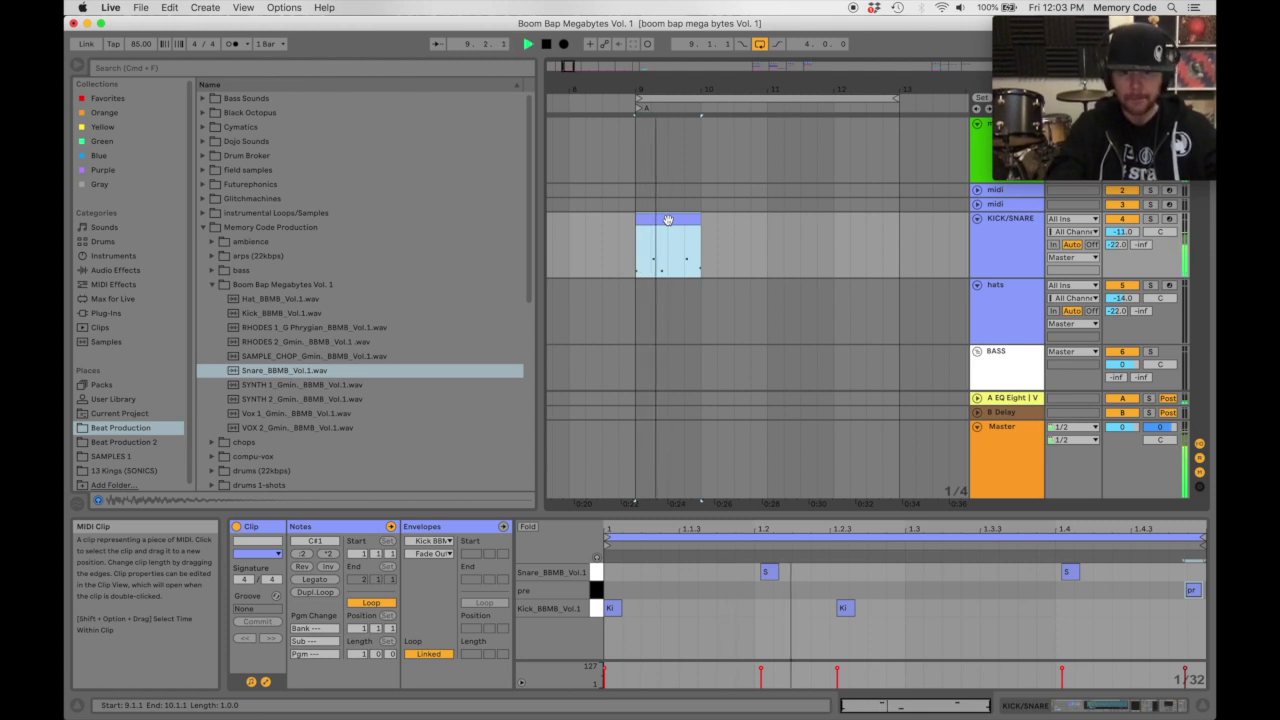
pyautogui.press('space')
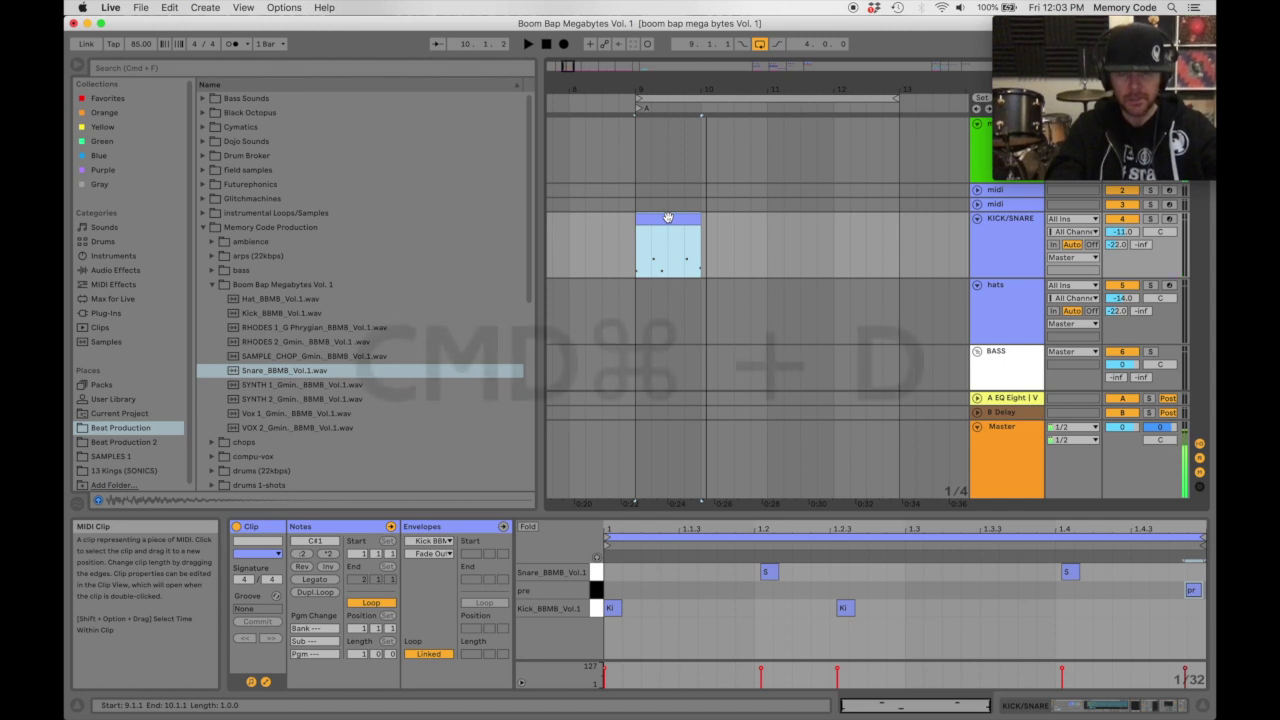
pyautogui.press('super+d')
pyautogui.press('super+d')
pyautogui.press('super+d')
pyautogui.click(666, 219)
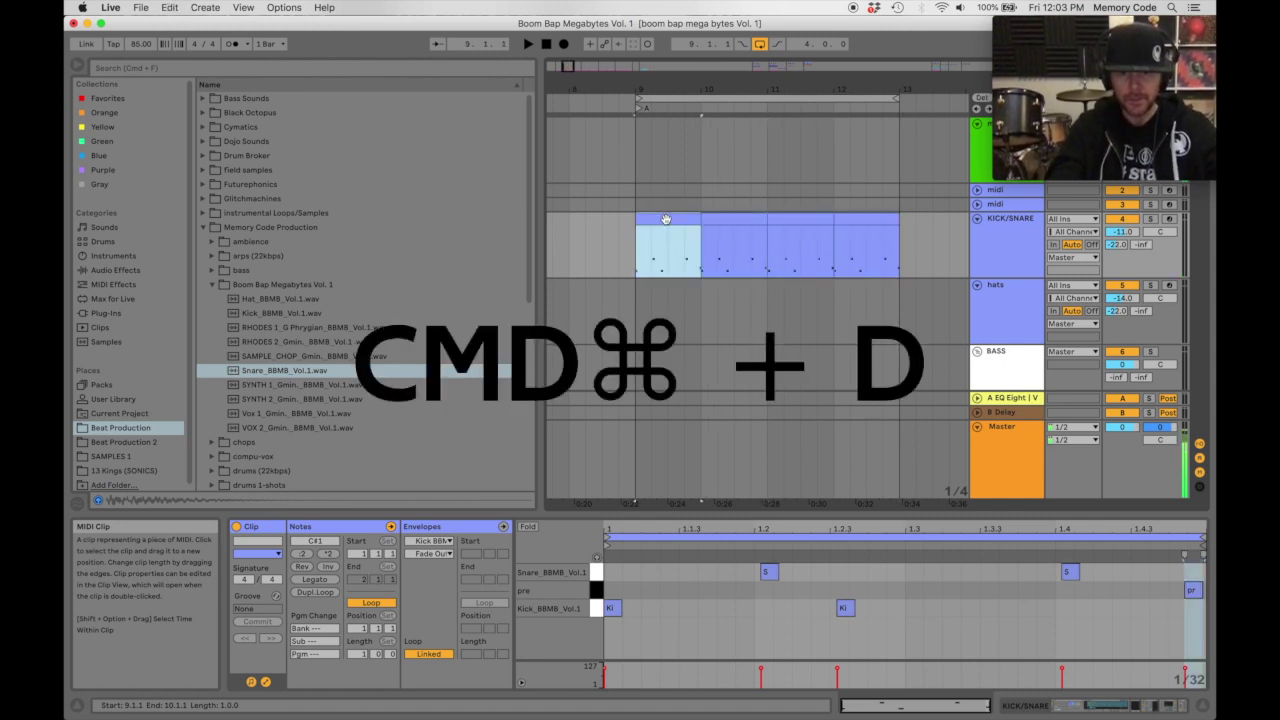
pyautogui.press('space')
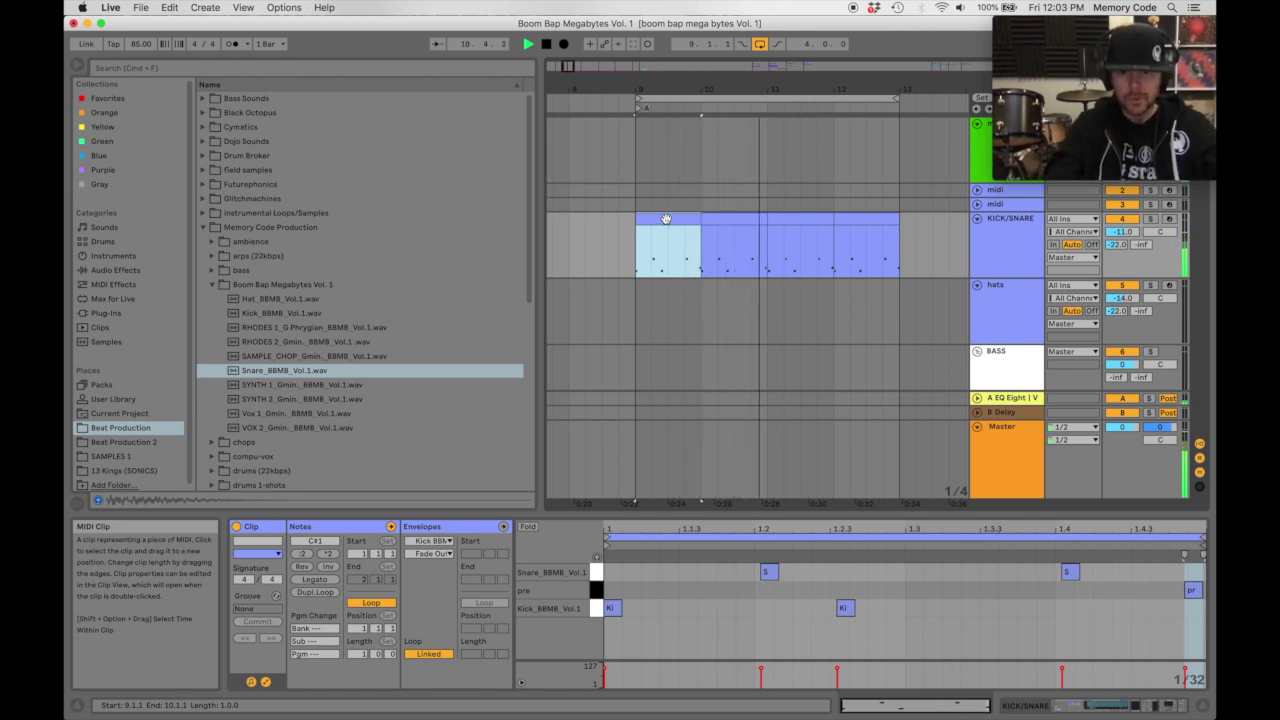
pyautogui.press('space')
# Delete the pre note from the second KICK/SNARE clip, at bar 10, and color that clip white.
pyautogui.click(729, 214)
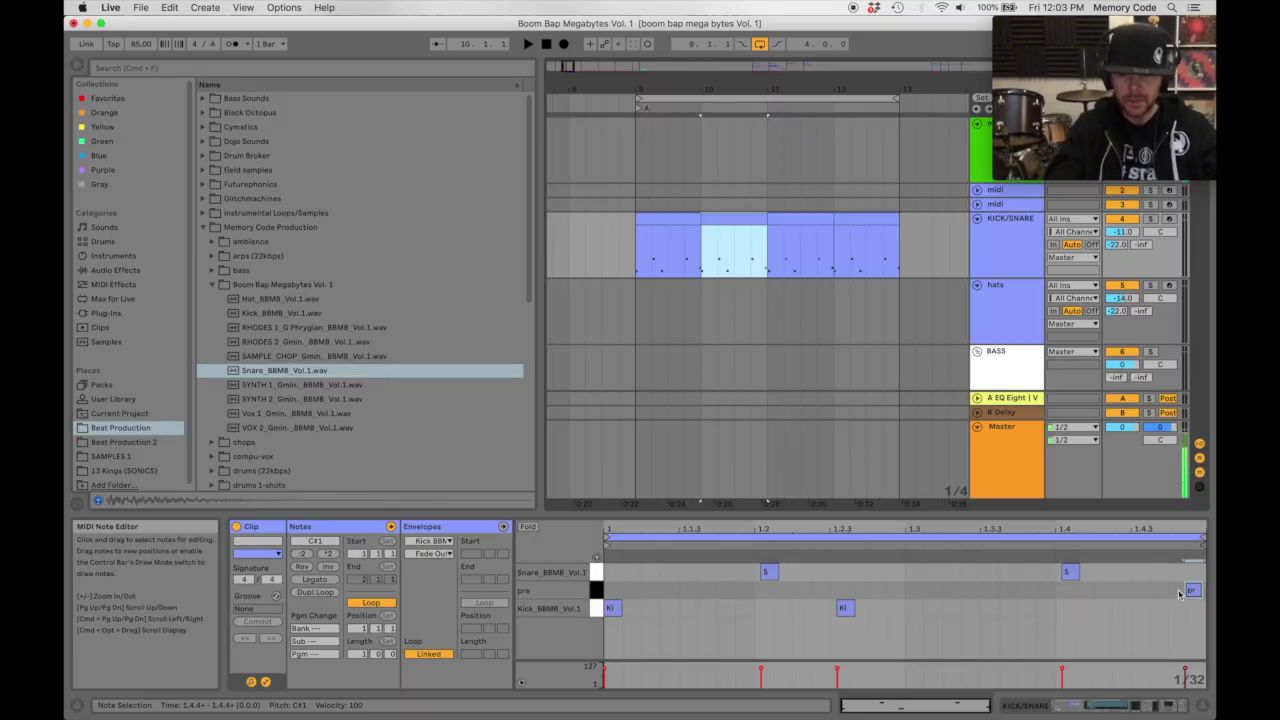
pyautogui.doubleClick(1193, 590)
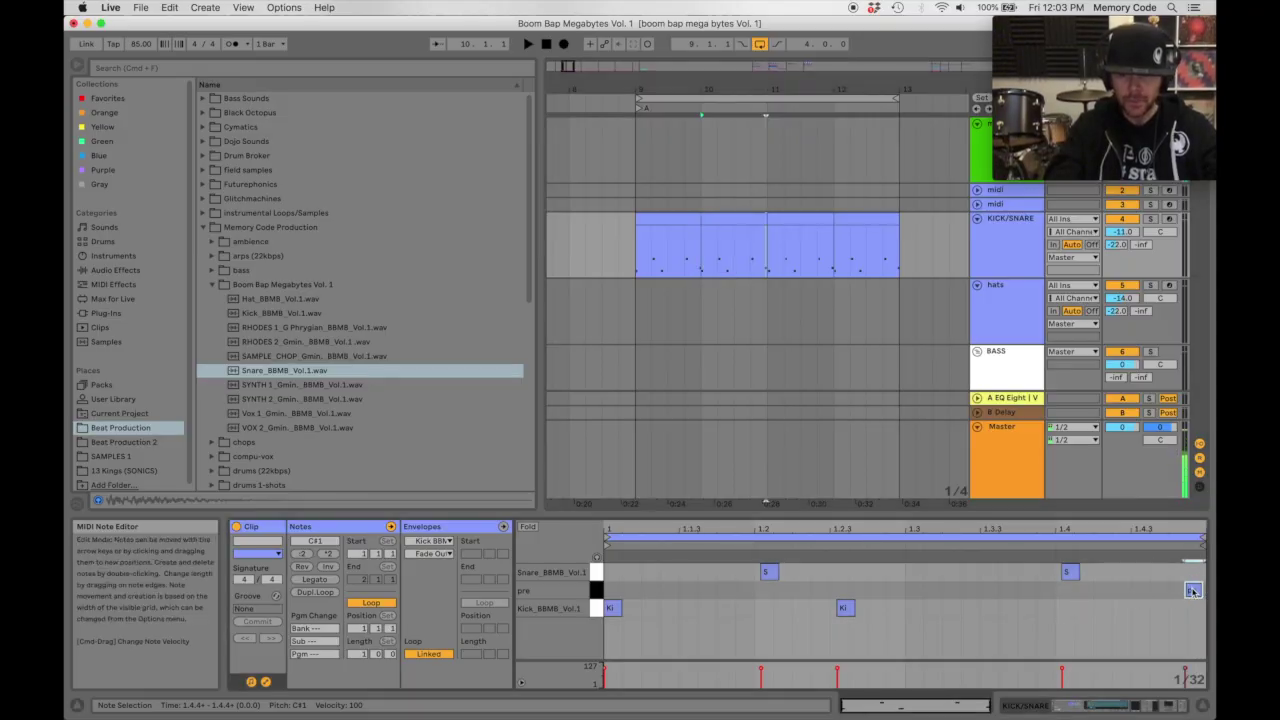
pyautogui.click(728, 222)
pyautogui.rightClick(728, 222)
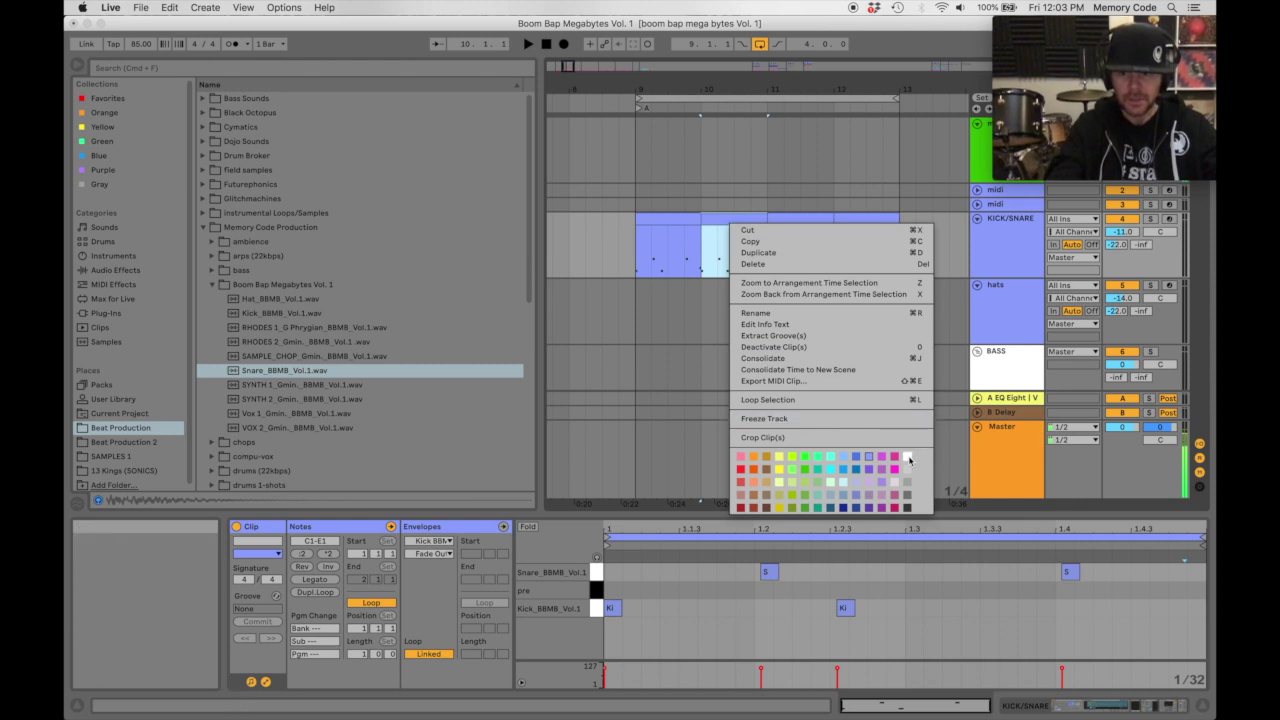
pyautogui.click(908, 459)
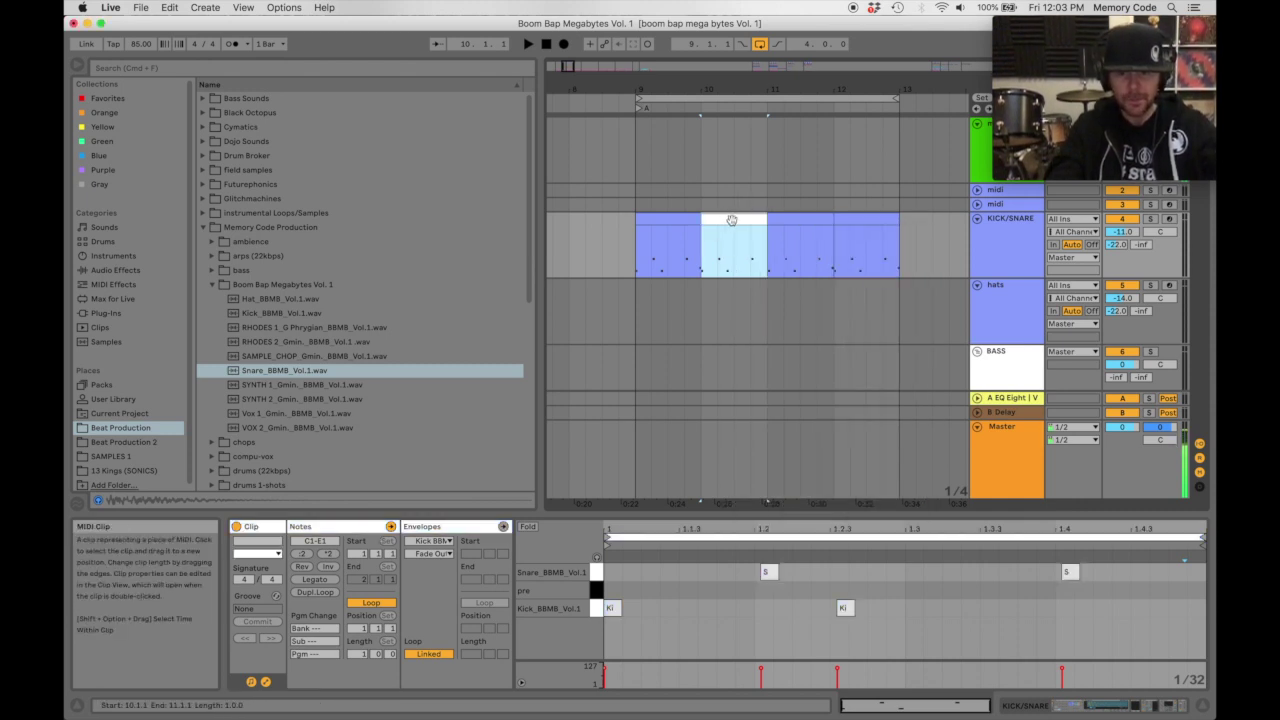
# Replace the fourth KICK/SNARE clip, at bar 12, with a copy of the white clip.
pyautogui.click(864, 218)
pyautogui.press('super+v')
pyautogui.click(681, 220)
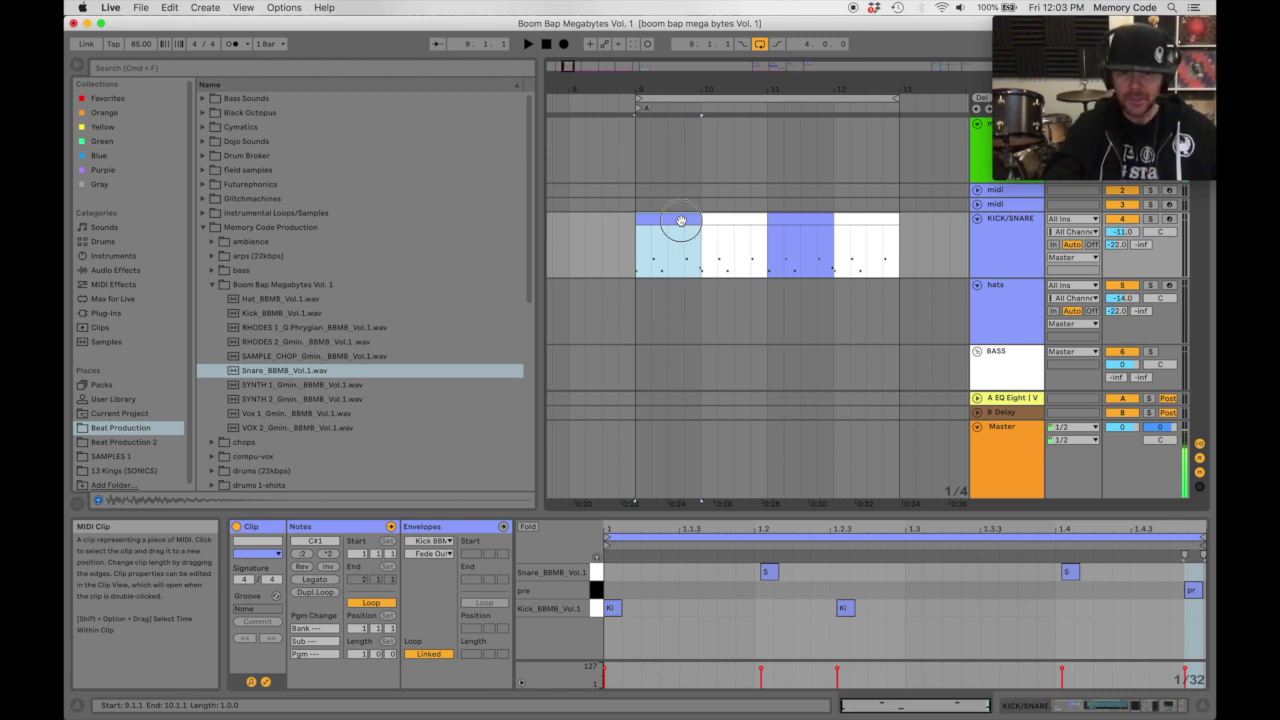
# Load Hat_BBMB_Vol.1.wav onto the C1 pad of the hats track's Drum Rack.
pyautogui.click(1018, 289)
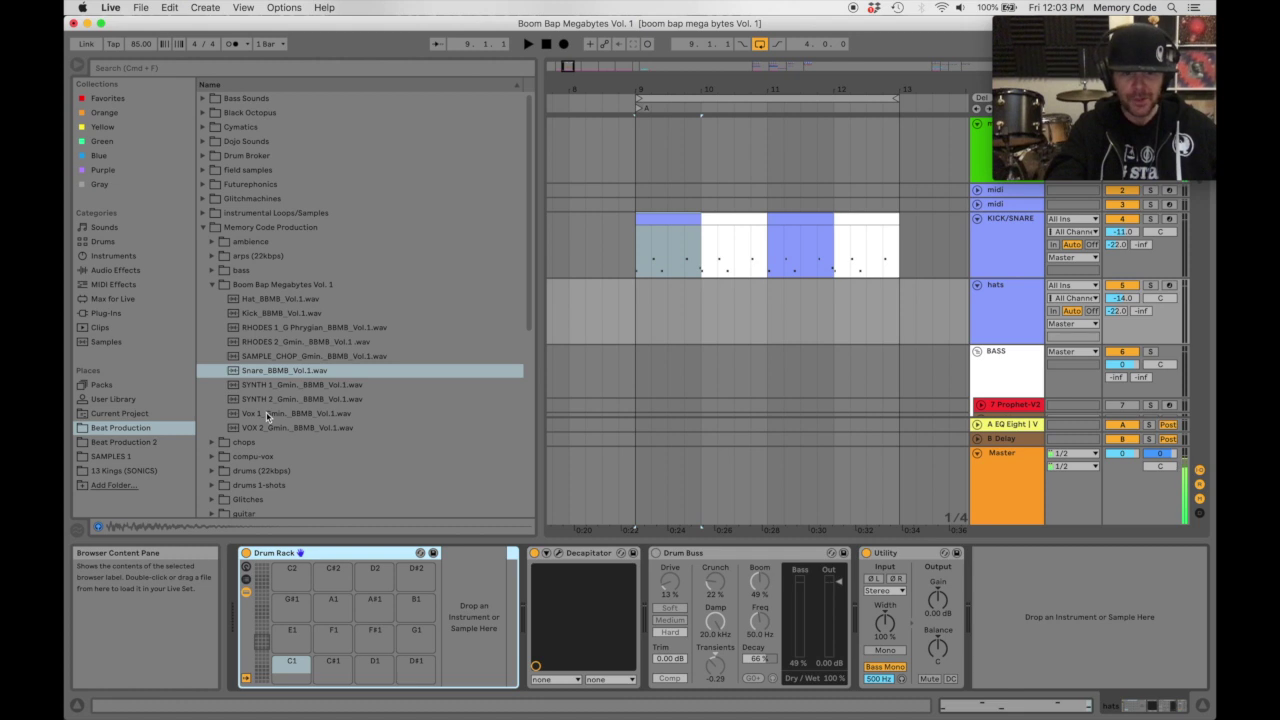
pyautogui.click(279, 300)
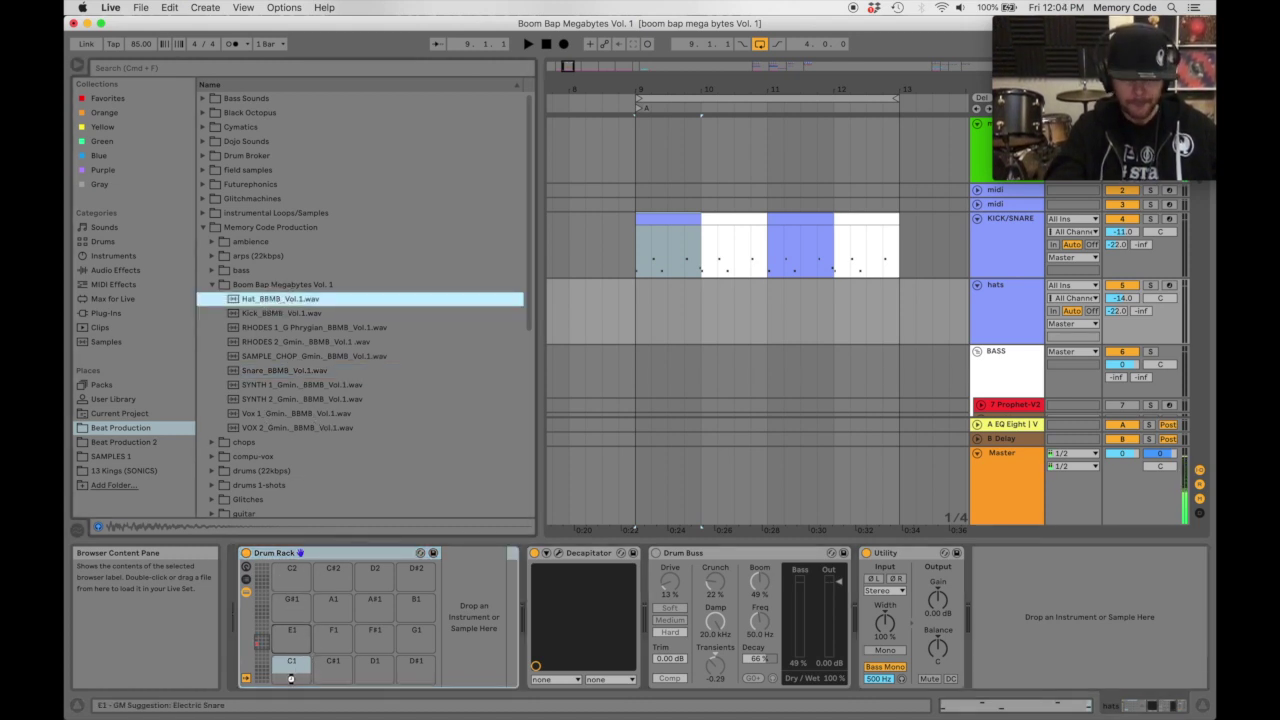
pyautogui.moveTo(291, 678); pyautogui.dragTo(292, 672)
pyautogui.click(291, 680)
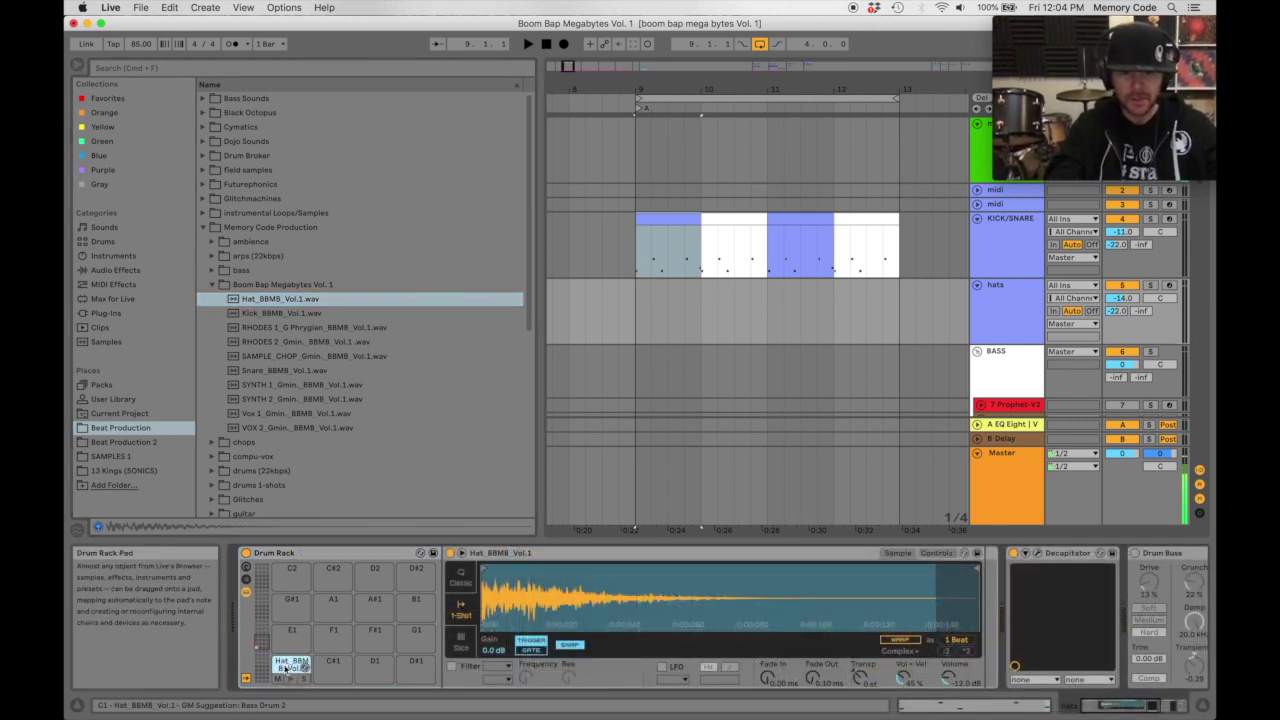
# Create a one-bar MIDI clip at bar 9 on the hats track with hats on all four beats, the second and fourth nudged slightly late.
pyautogui.moveTo(707, 304); pyautogui.dragTo(627, 311)
pyautogui.press('super+shift+m')
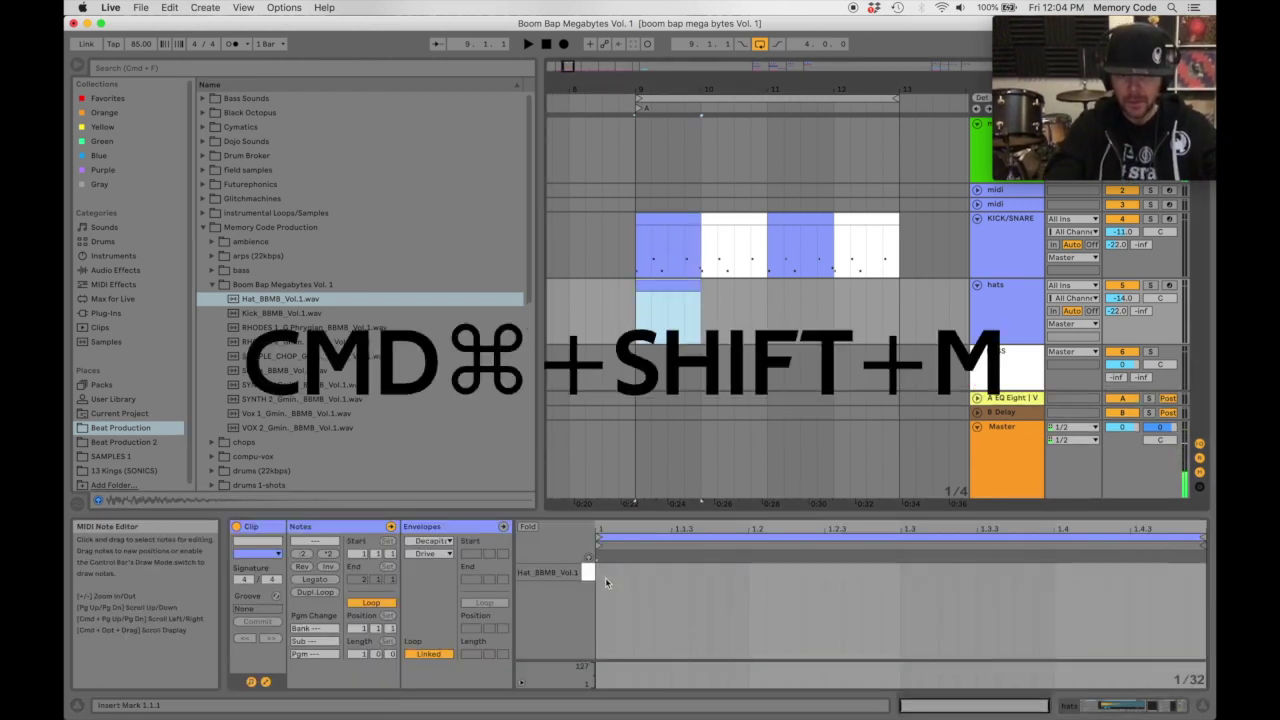
pyautogui.doubleClick(603, 575)
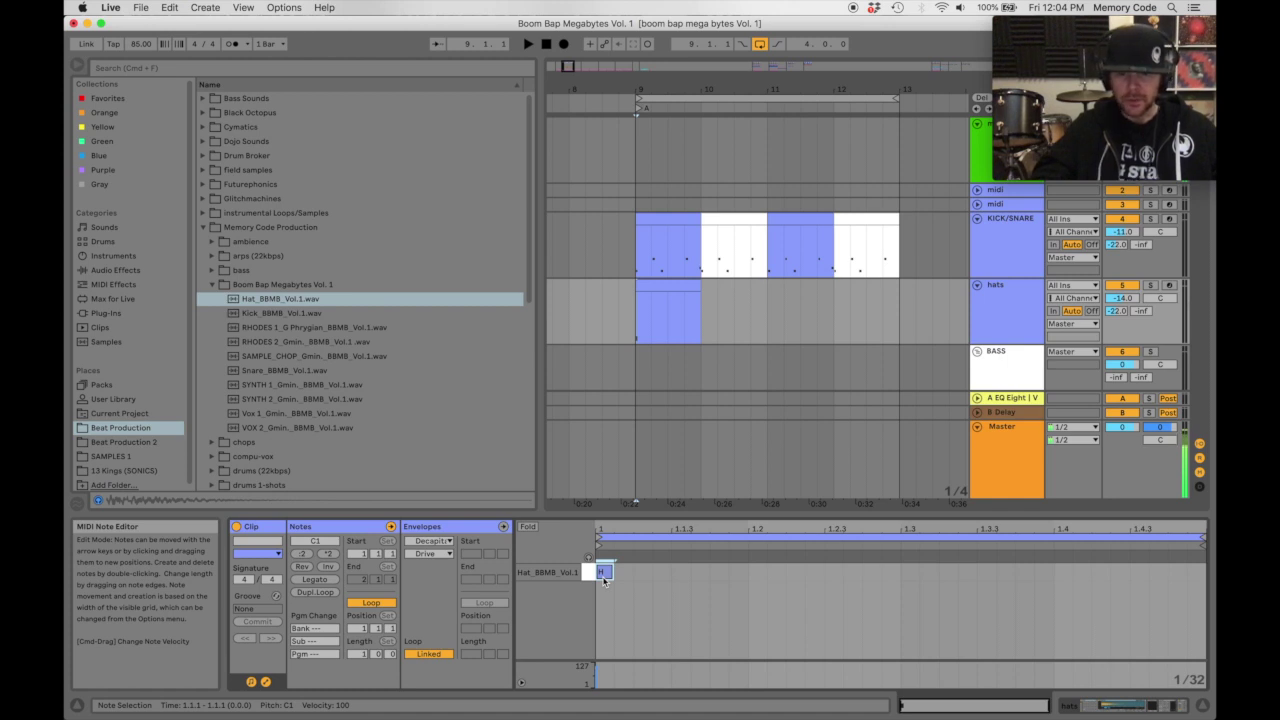
pyautogui.doubleClick(758, 572)
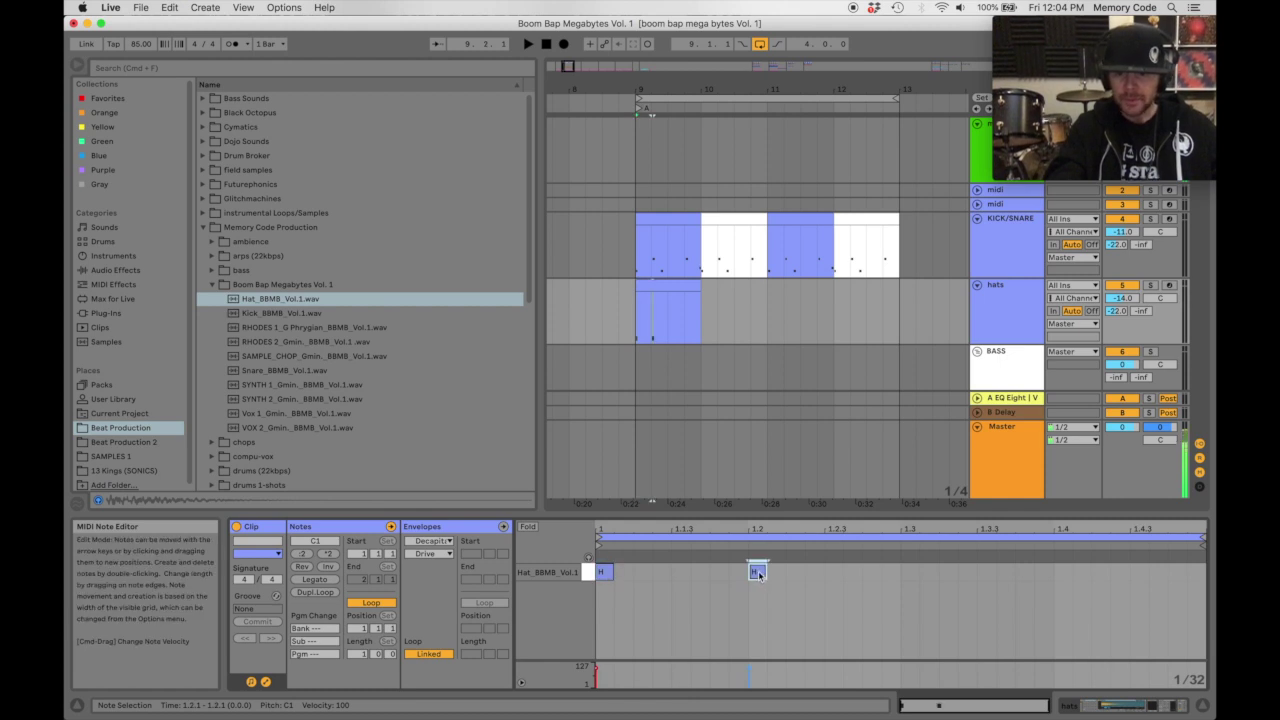
pyautogui.moveTo(758, 572); pyautogui.dragTo(767, 572)
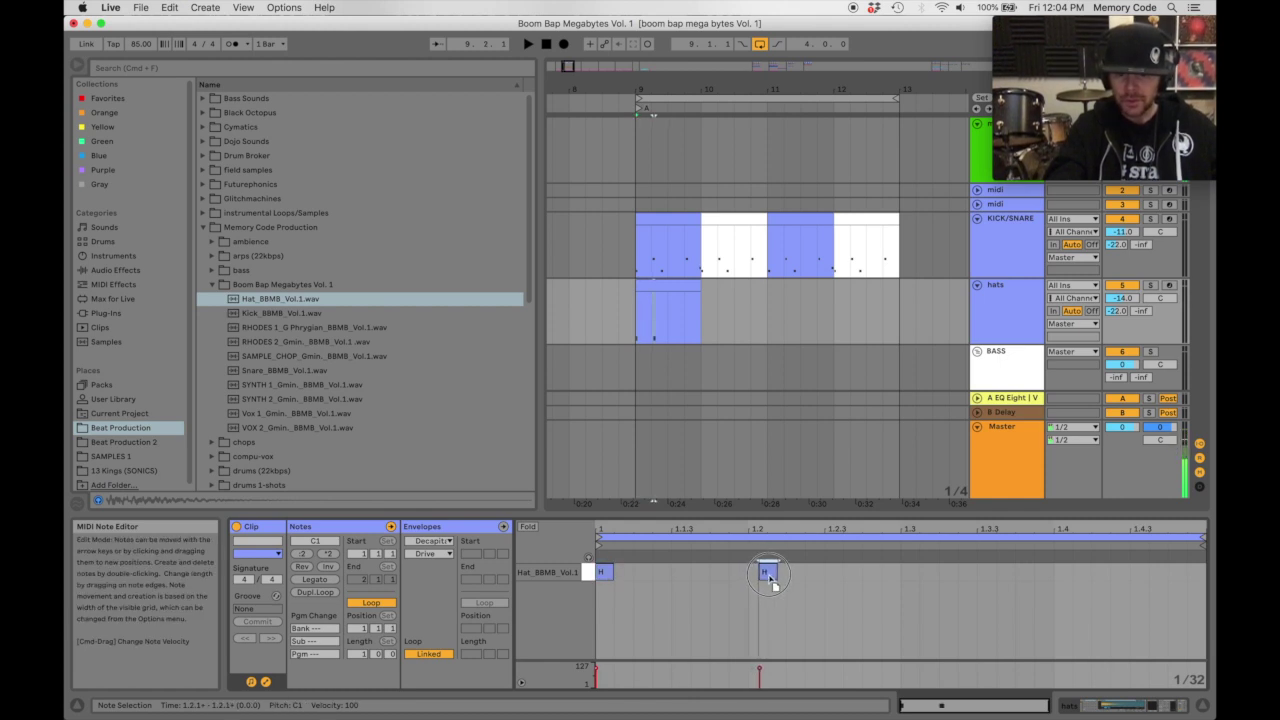
pyautogui.doubleClick(905, 572)
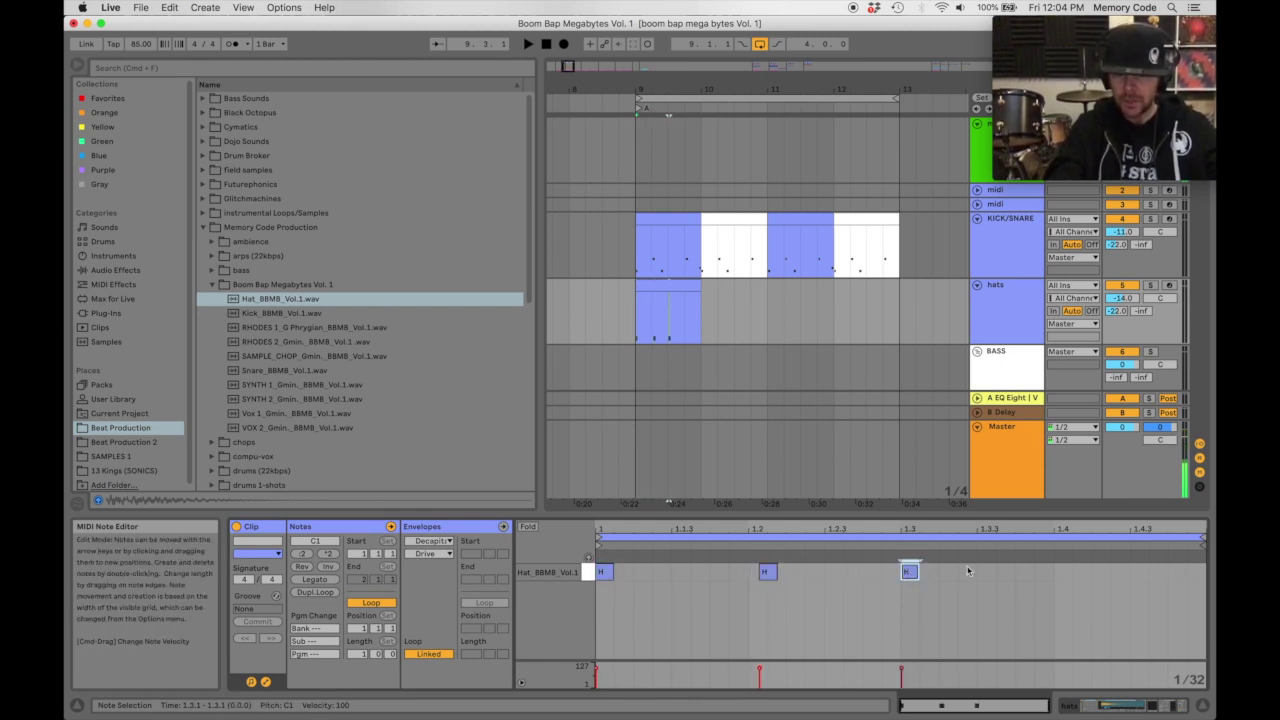
pyautogui.doubleClick(1061, 572)
pyautogui.moveTo(1063, 575); pyautogui.dragTo(1069, 573)
# Duplicate the one-bar hats clip three times to fill bars 9 to 13 and play it with the drums.
pyautogui.click(659, 289)
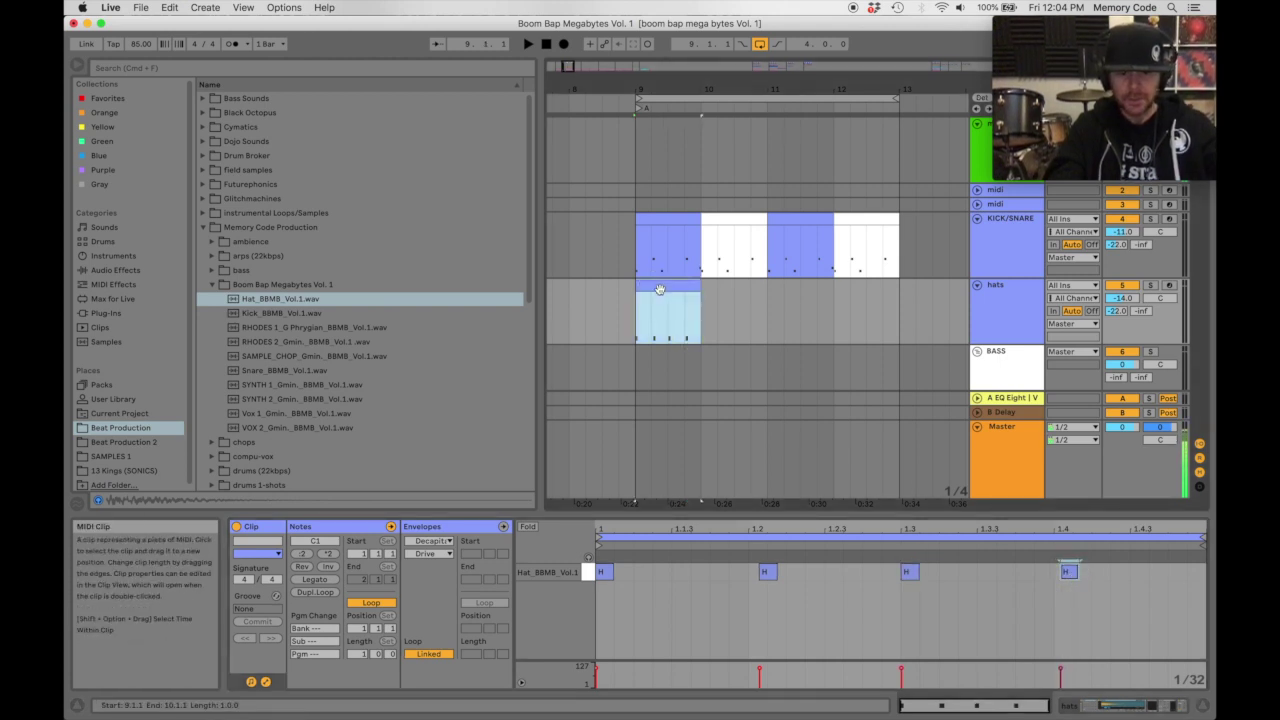
pyautogui.press('super+d')
pyautogui.press('super+d')
pyautogui.press('super+d')
pyautogui.click(640, 312)
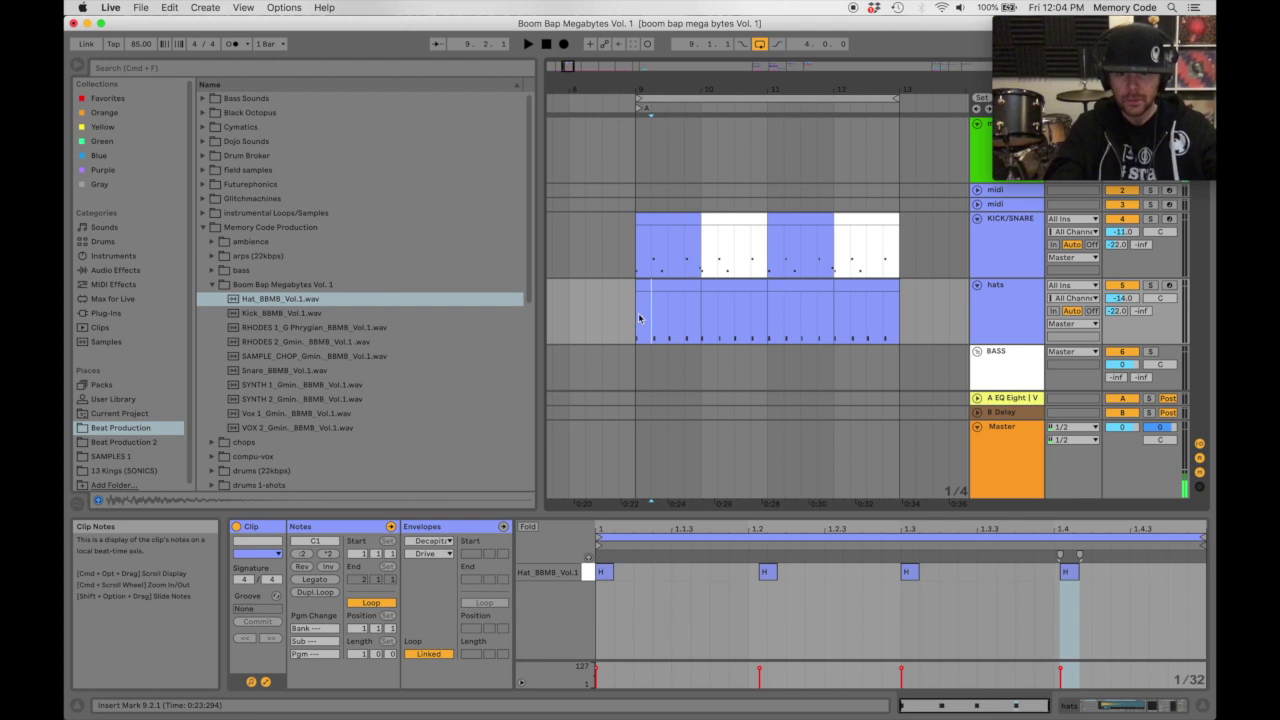
pyautogui.press('space')
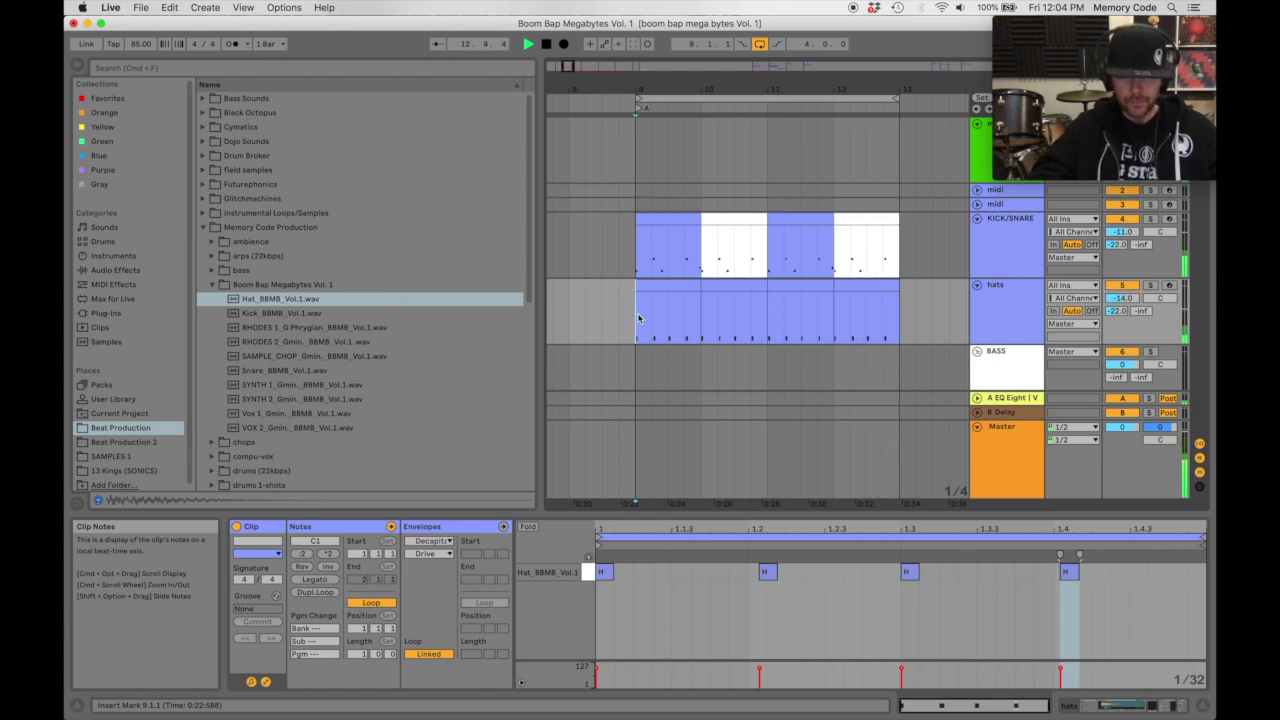
pyautogui.press('space')
# Place SYNTH 1_Gmin._BBMB_Vol.1.wav at bar 9 on the scratch track and audition it in solo.
pyautogui.moveTo(686, 92); pyautogui.dragTo(682, 88)
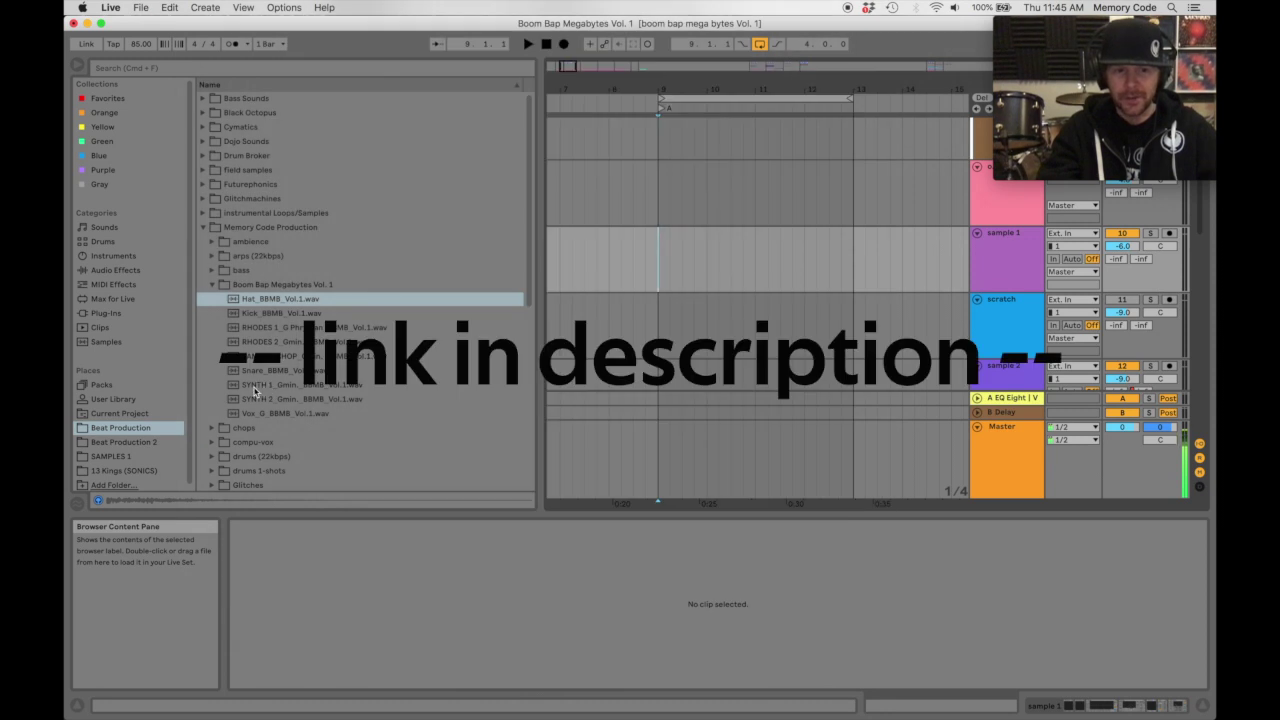
pyautogui.moveTo(255, 388); pyautogui.dragTo(656, 320)
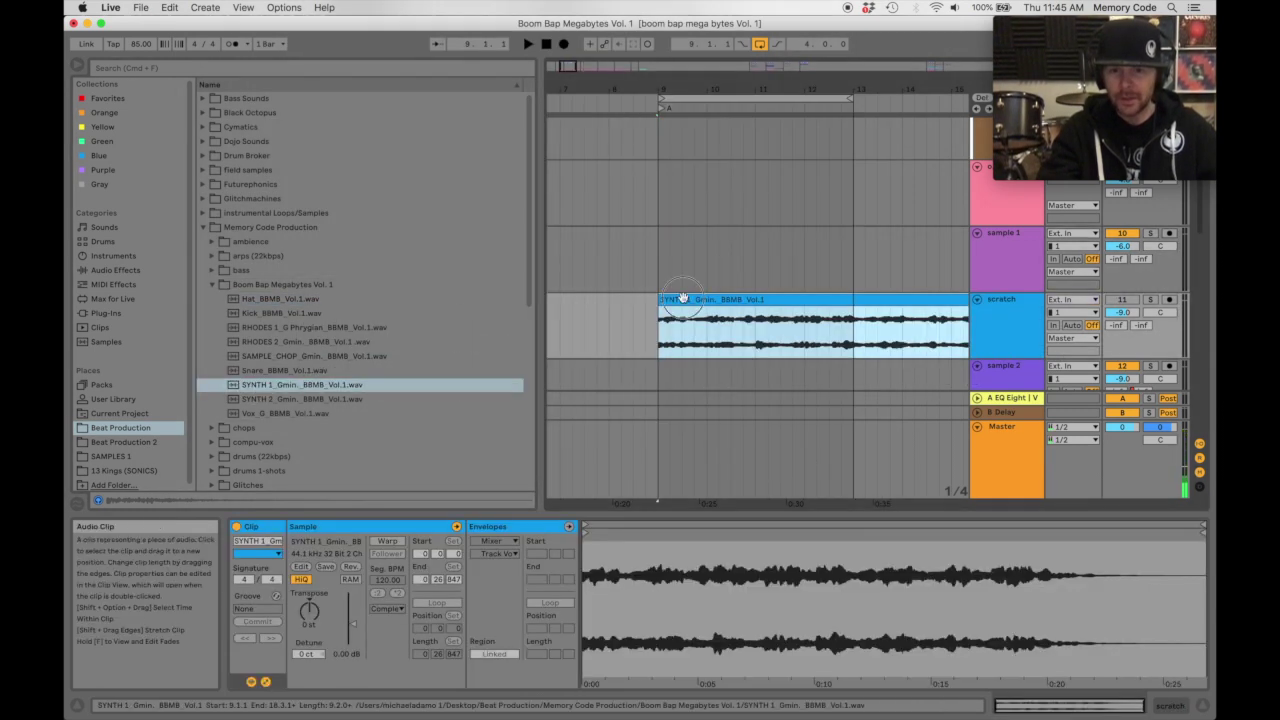
pyautogui.click(1151, 300)
pyautogui.press('space')
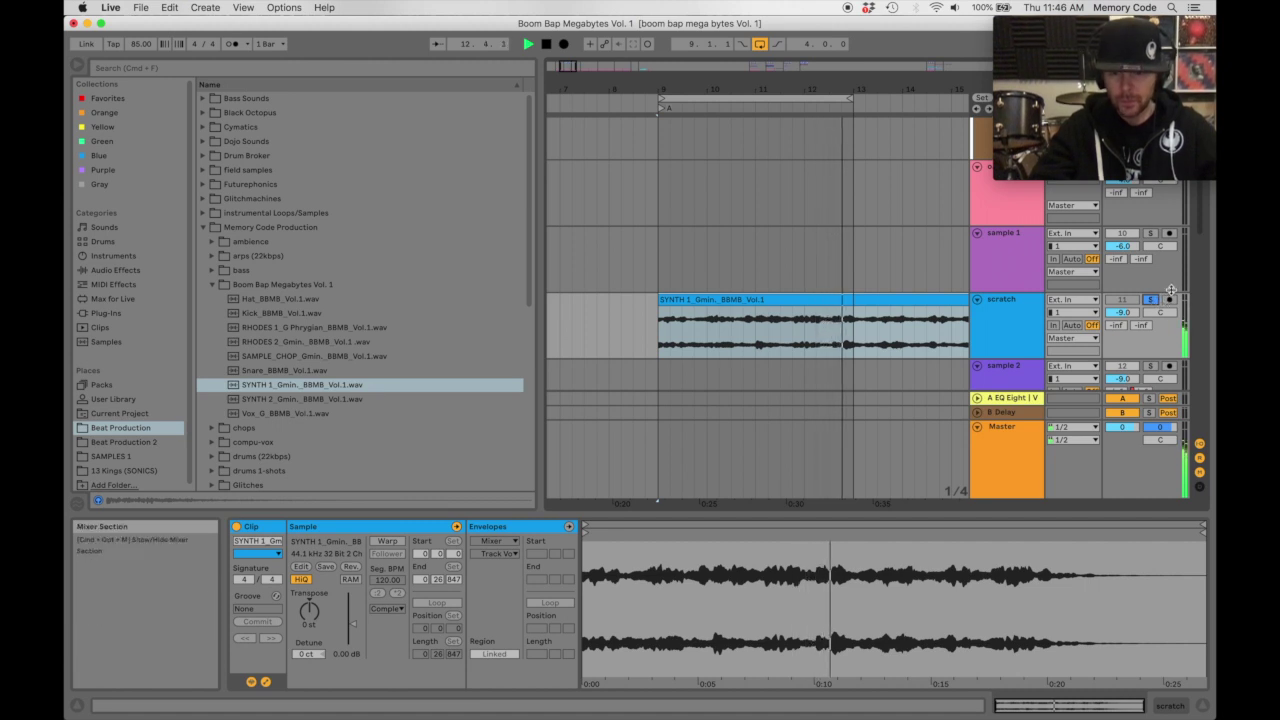
pyautogui.press('space')
pyautogui.click(1151, 300)
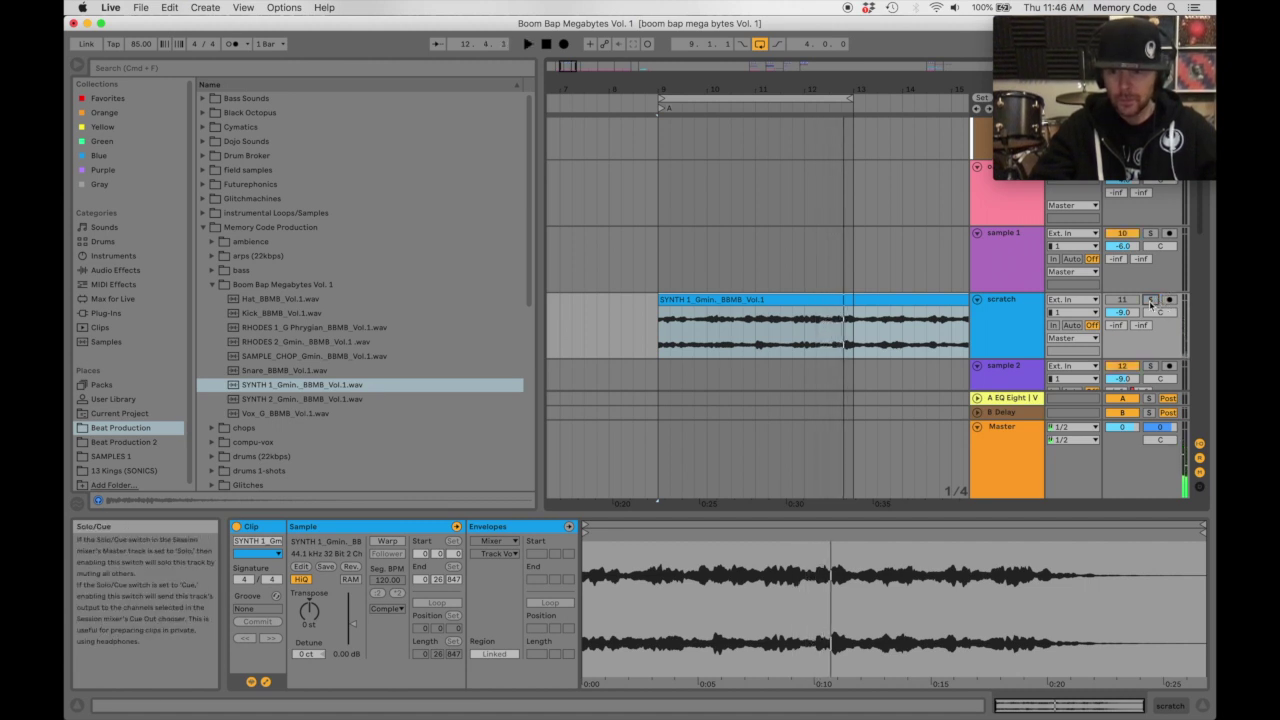
pyautogui.click(670, 341)
pyautogui.moveTo(663, 88)
pyautogui.mouseDown()
pyautogui.moveTo(663, 104)
pyautogui.moveTo(663, 88)
pyautogui.mouseUp()
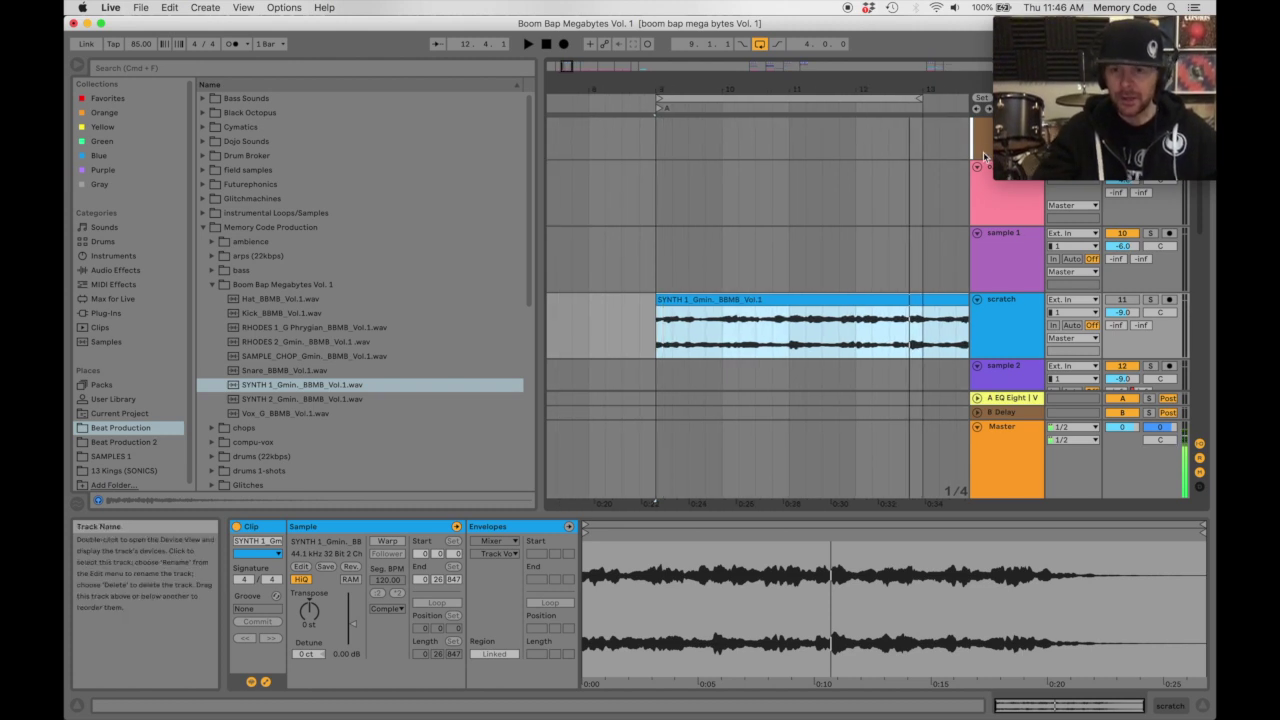
pyautogui.click(1008, 240)
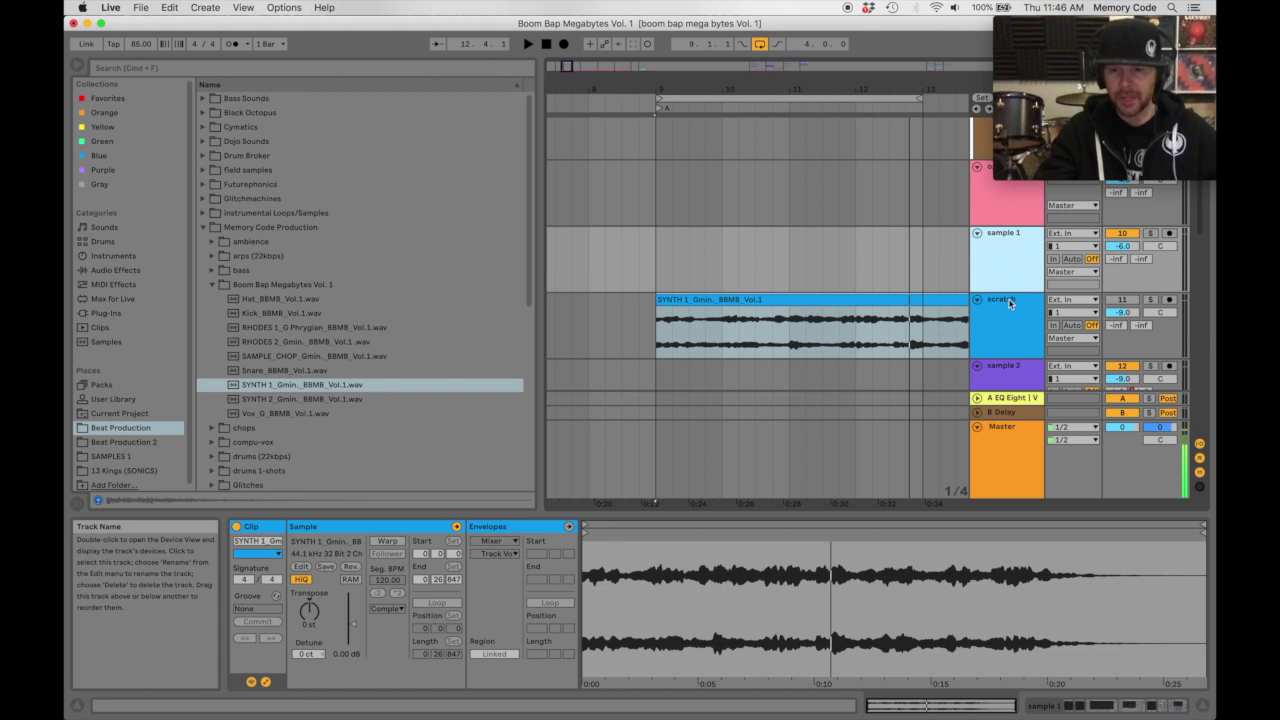
pyautogui.click(730, 298)
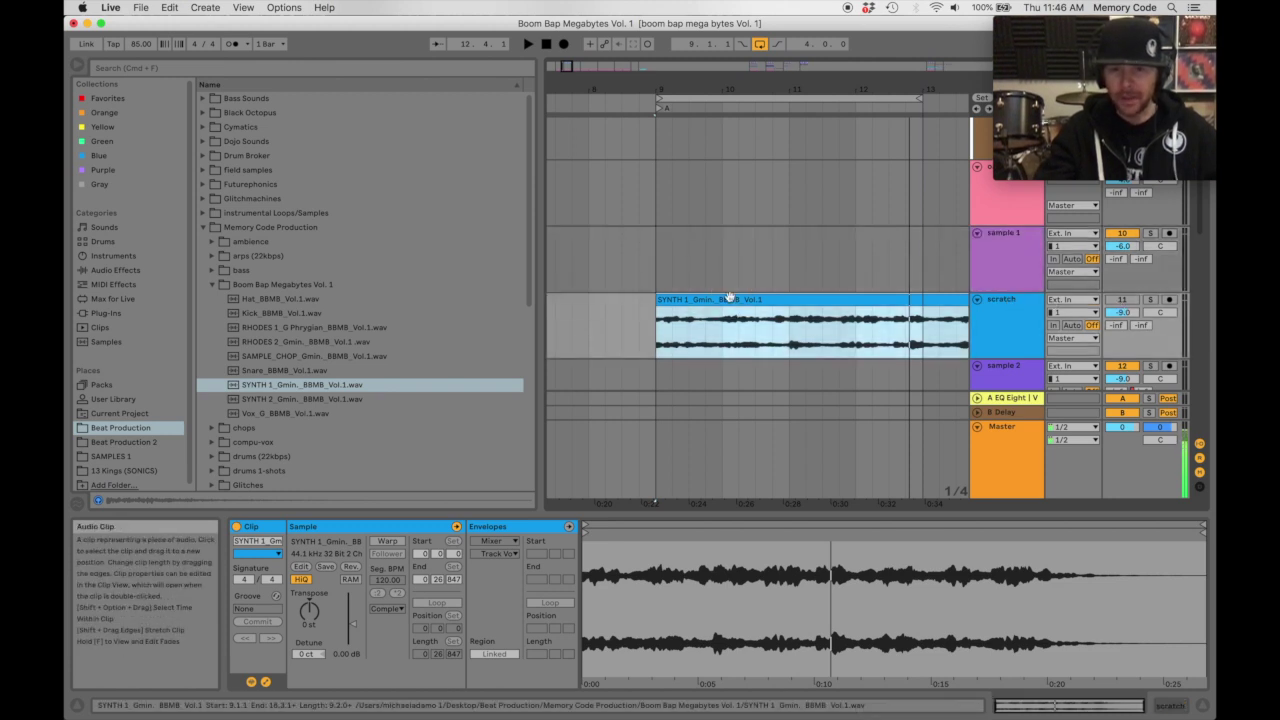
# Copy the synth clip's first beat, 9.1.1 to 9.2.1, from the scratch track to bar 9 of the sample 1 track and play it.
pyautogui.click(657, 333)
pyautogui.moveTo(670, 333); pyautogui.dragTo(657, 333)
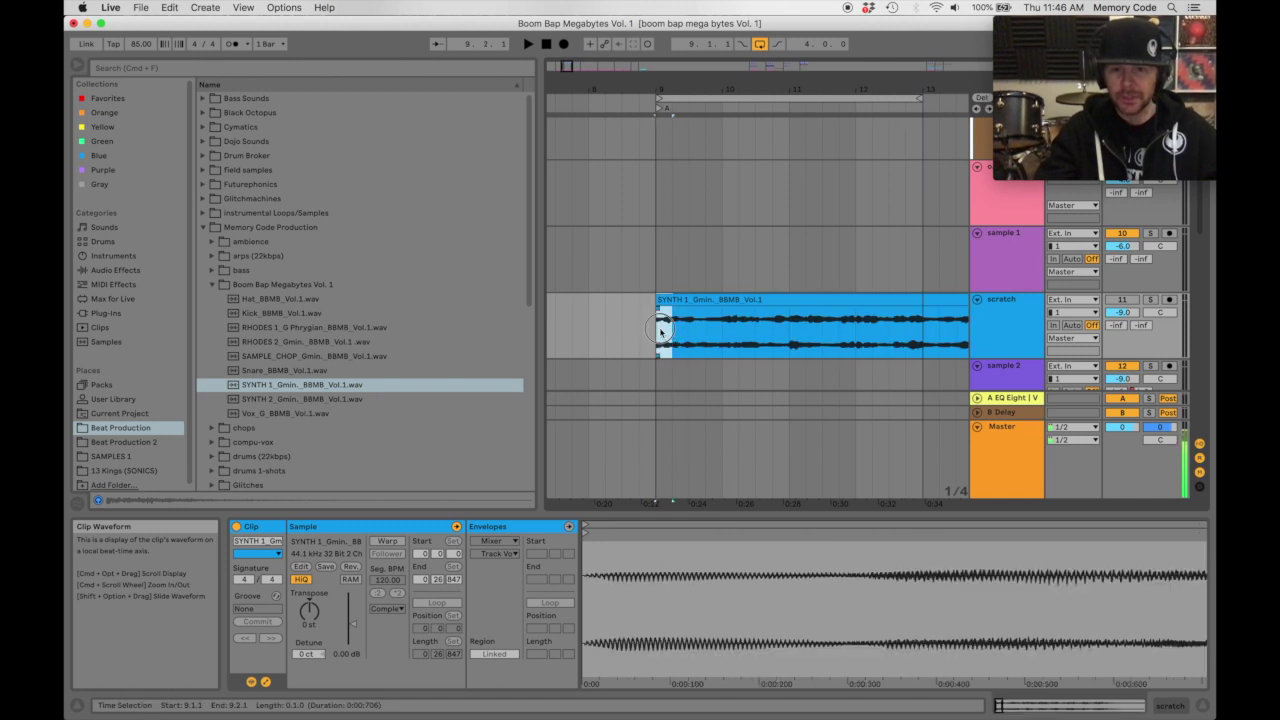
pyautogui.moveTo(657, 266); pyautogui.dragTo(731, 263)
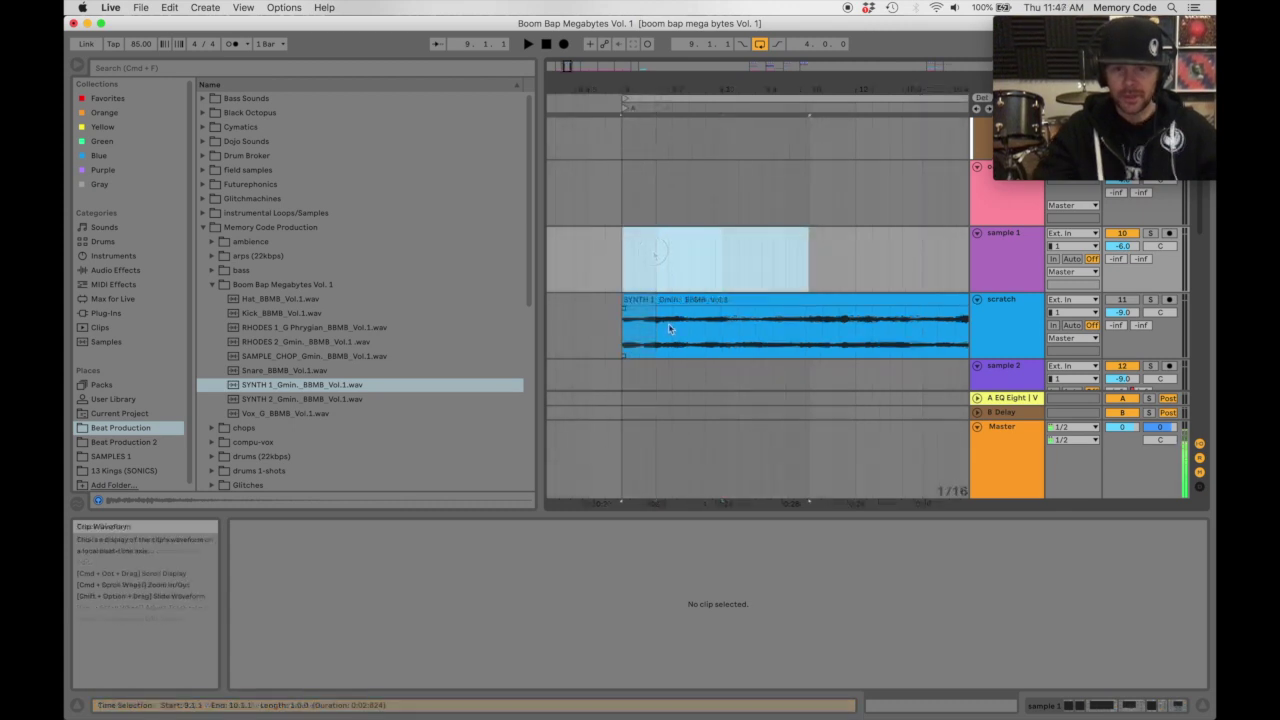
pyautogui.moveTo(670, 324); pyautogui.dragTo(623, 322)
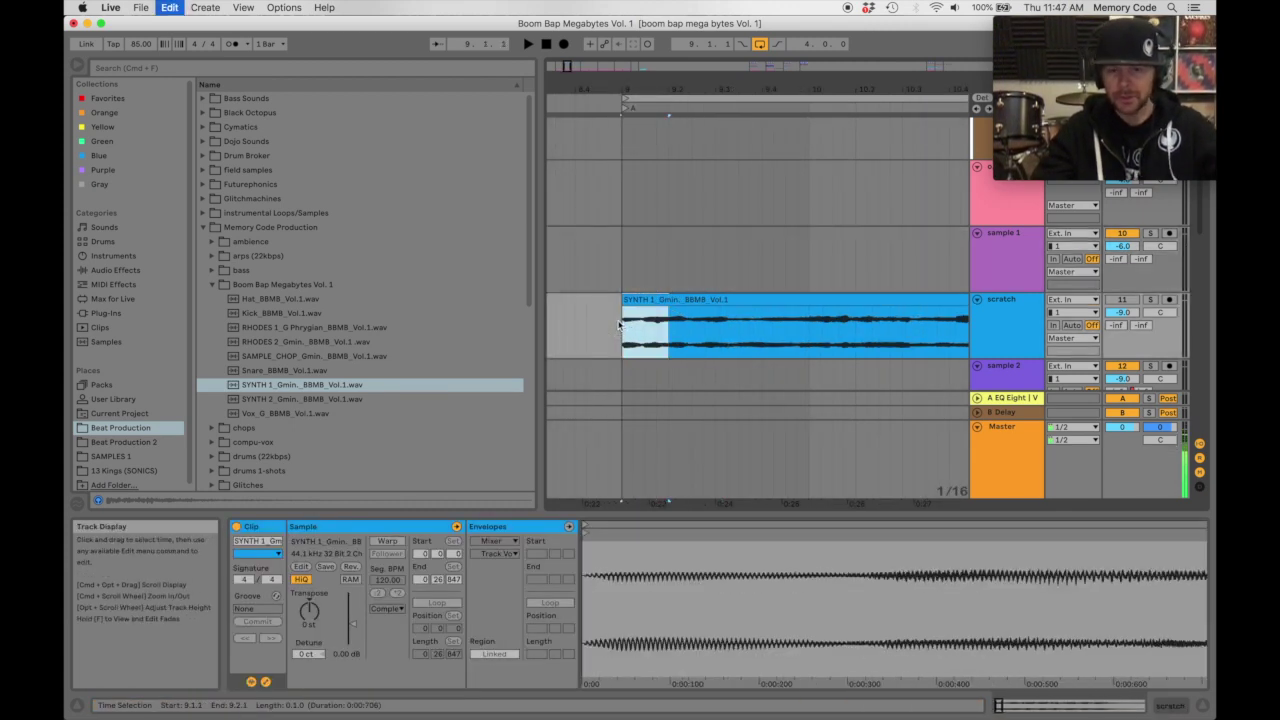
pyautogui.press('super+c')
pyautogui.moveTo(627, 328); pyautogui.dragTo(627, 328)
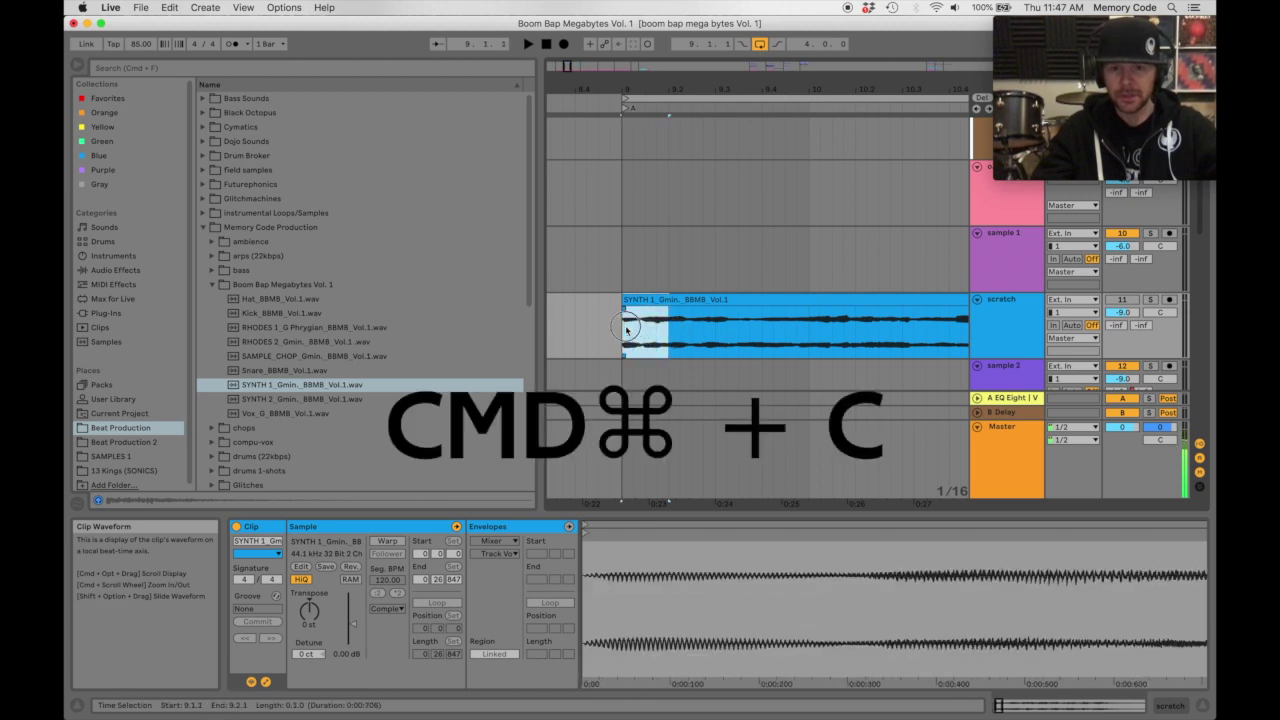
pyautogui.click(622, 256)
pyautogui.press('super+v')
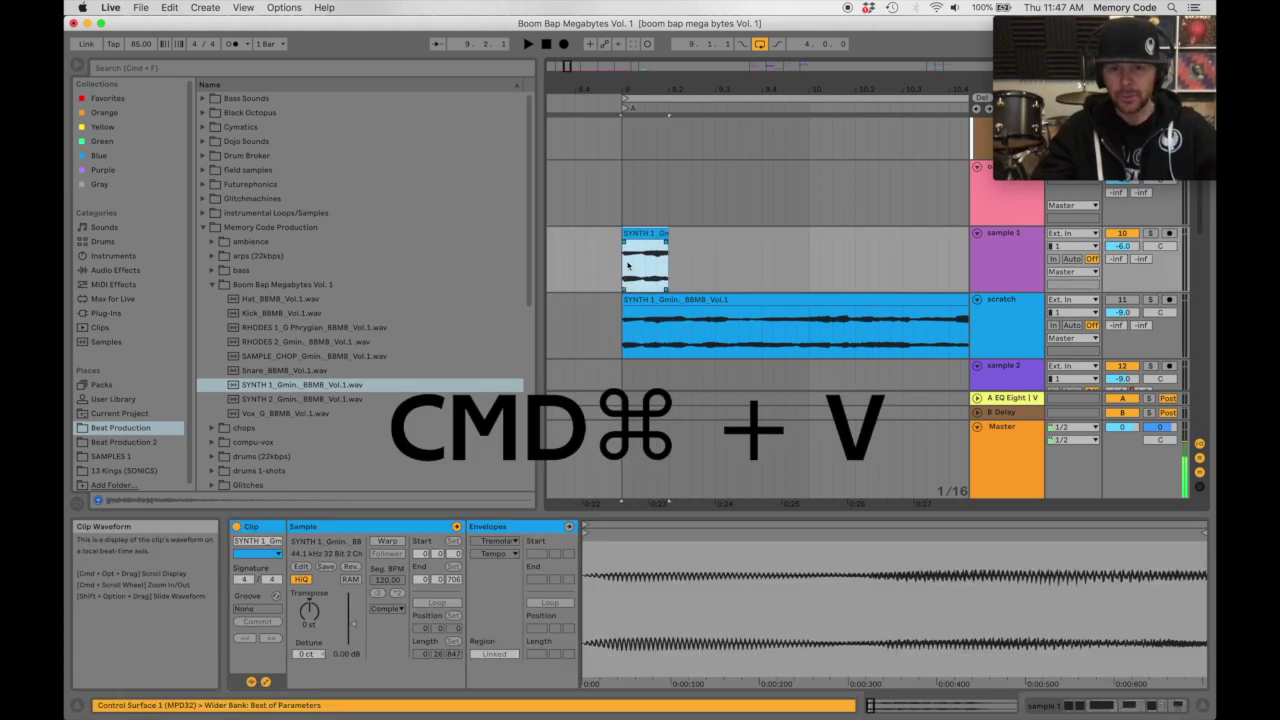
pyautogui.press('space')
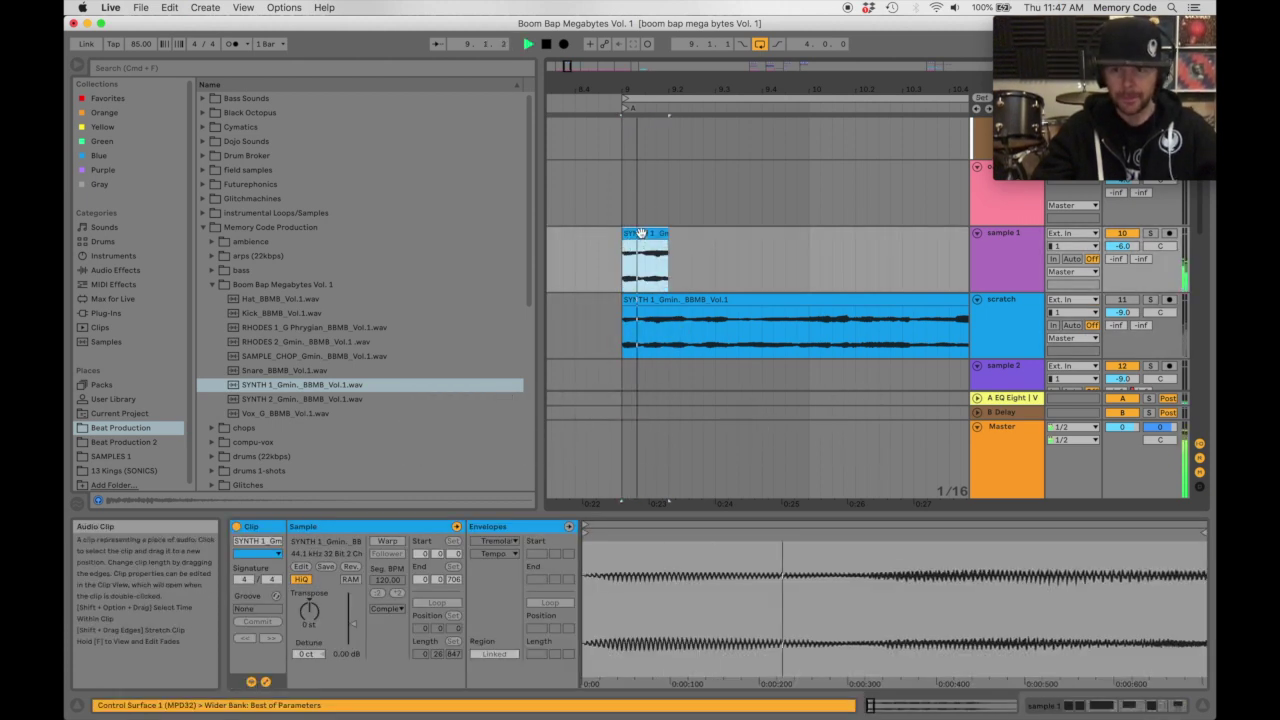
pyautogui.press('space')
# Copy the first half beat of the sample 1 chop, 9.1.1 to 9.1.3, and paste it at 9.2.1 on the same track.
pyautogui.moveTo(646, 266); pyautogui.dragTo(622, 256)
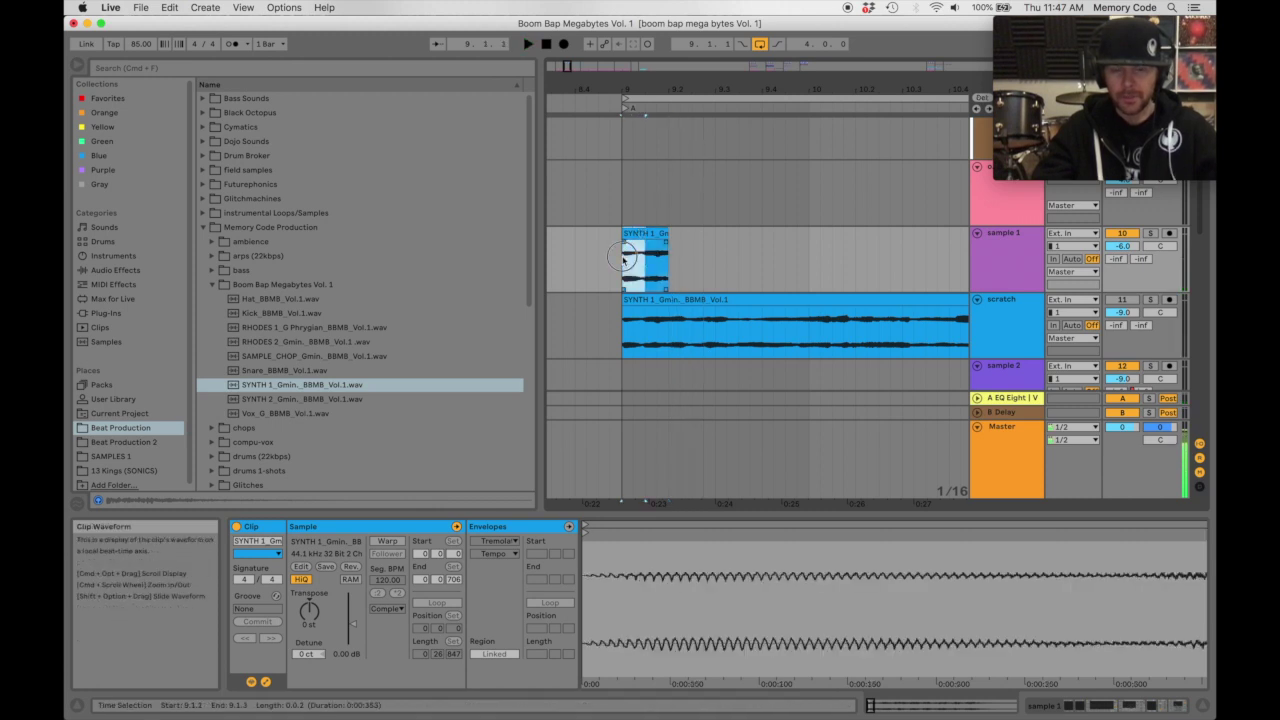
pyautogui.press('super+c')
pyautogui.click(669, 256)
pyautogui.press('super+v')
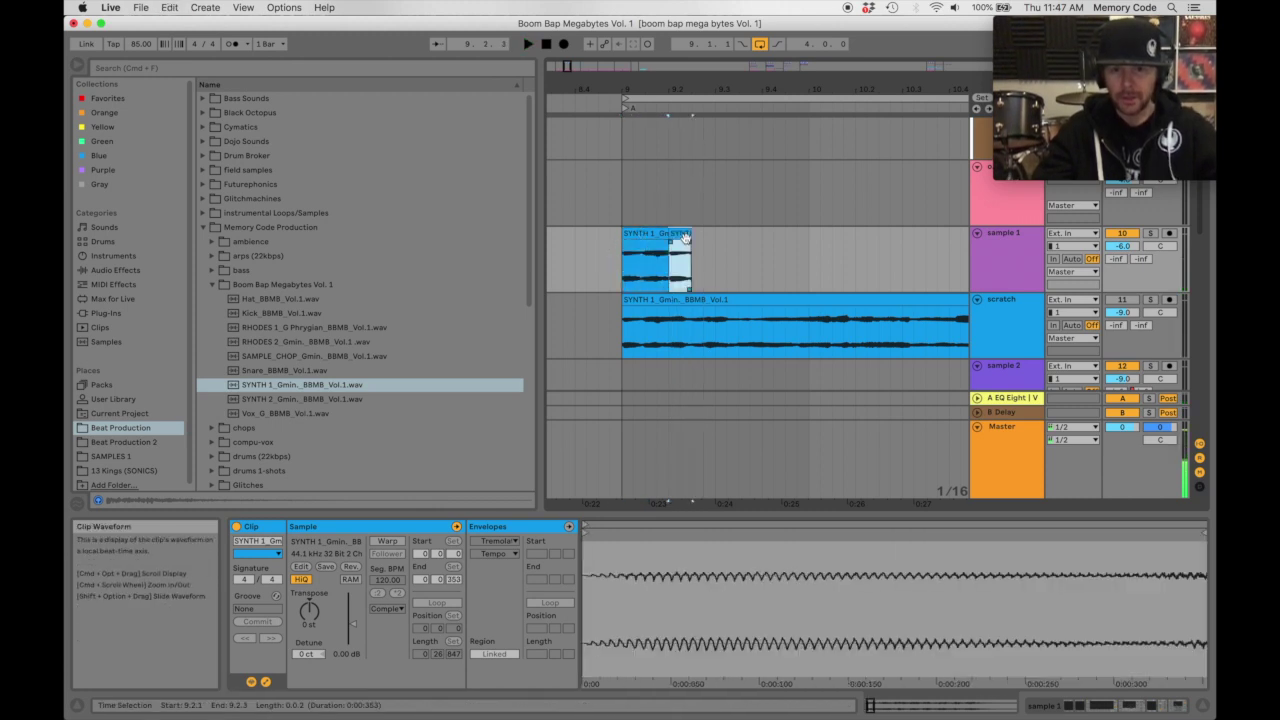
# Play the half-beat chop pasted at 9.2.1 on the sample 1 track to check its timing.
pyautogui.moveTo(667, 87); pyautogui.dragTo(736, 100)
pyautogui.moveTo(720, 271); pyautogui.dragTo(744, 263)
pyautogui.click(717, 233)
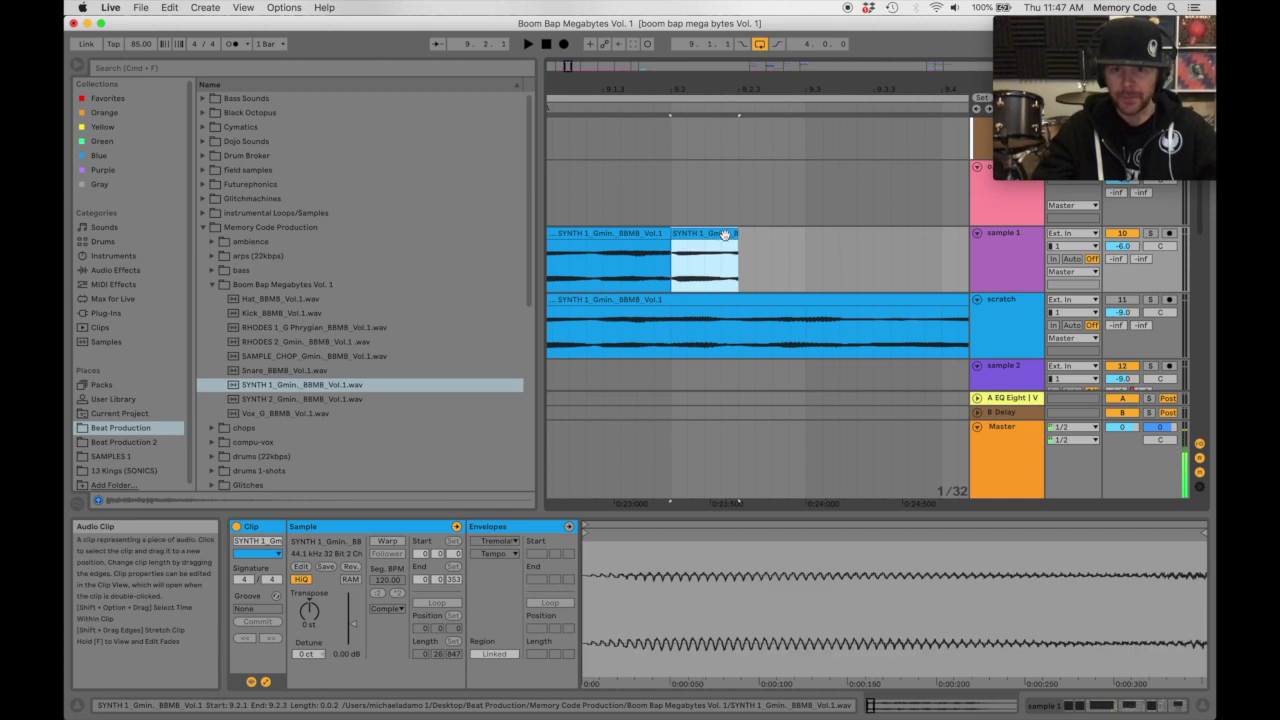
pyautogui.press('space')
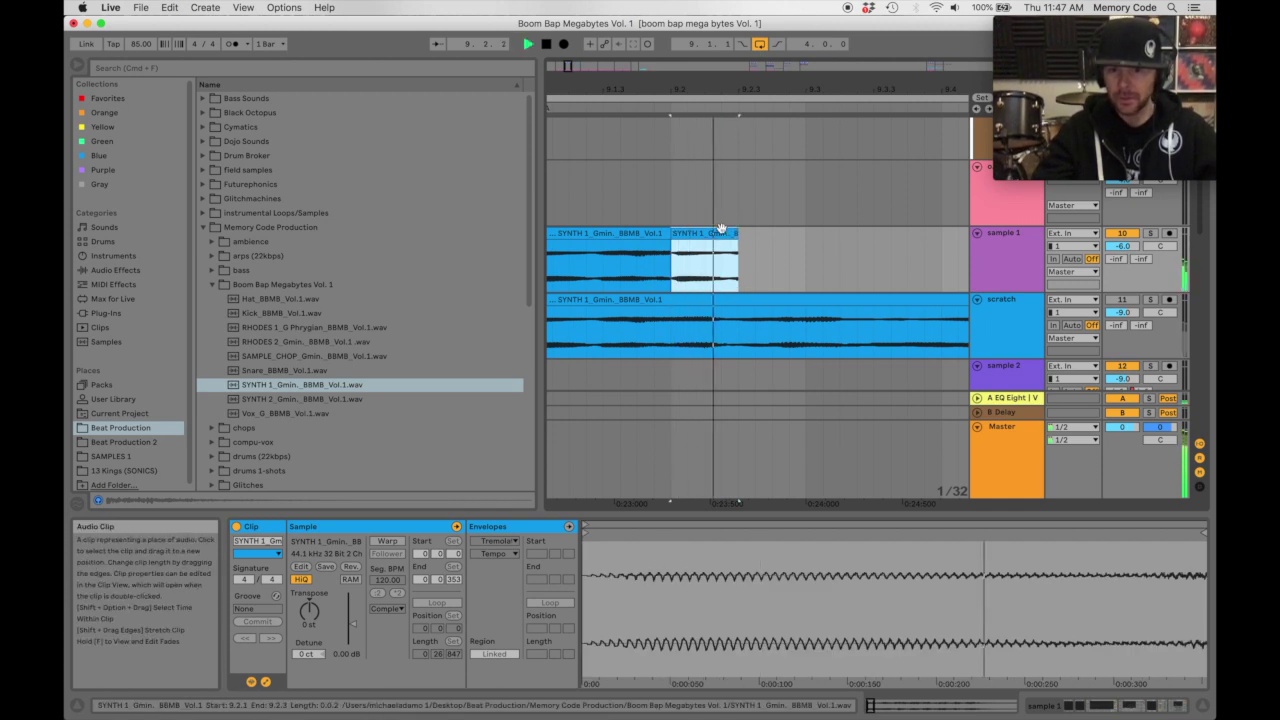
pyautogui.press('space')
# Shorten the end of the half-beat chop and shift it to start slightly after 9.2.1, leaving a small gap before it.
pyautogui.moveTo(728, 85); pyautogui.dragTo(729, 122)
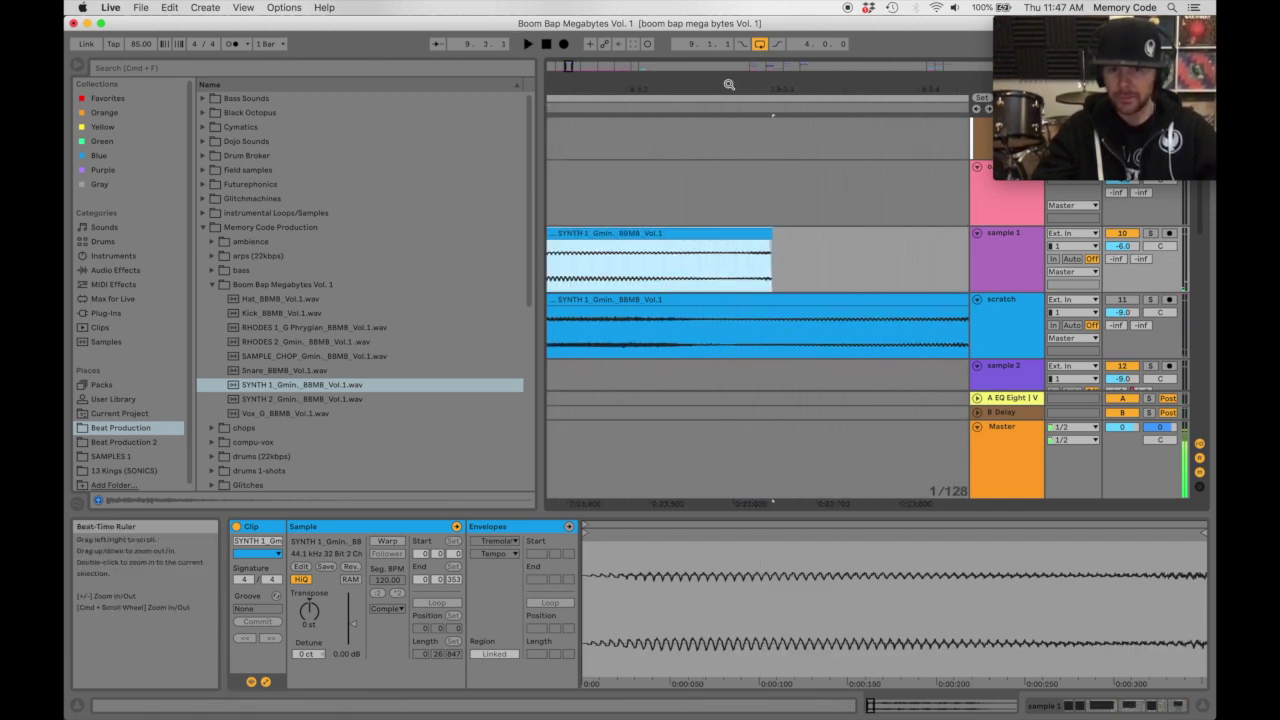
pyautogui.moveTo(771, 245); pyautogui.dragTo(753, 245)
pyautogui.moveTo(741, 87); pyautogui.dragTo(750, 131)
pyautogui.moveTo(797, 237); pyautogui.dragTo(842, 240)
pyautogui.moveTo(848, 87); pyautogui.dragTo(787, 89)
# Play the chops on the sample 1 track from 9.2.1 to check the delayed second hit.
pyautogui.click(725, 263)
pyautogui.press('space')
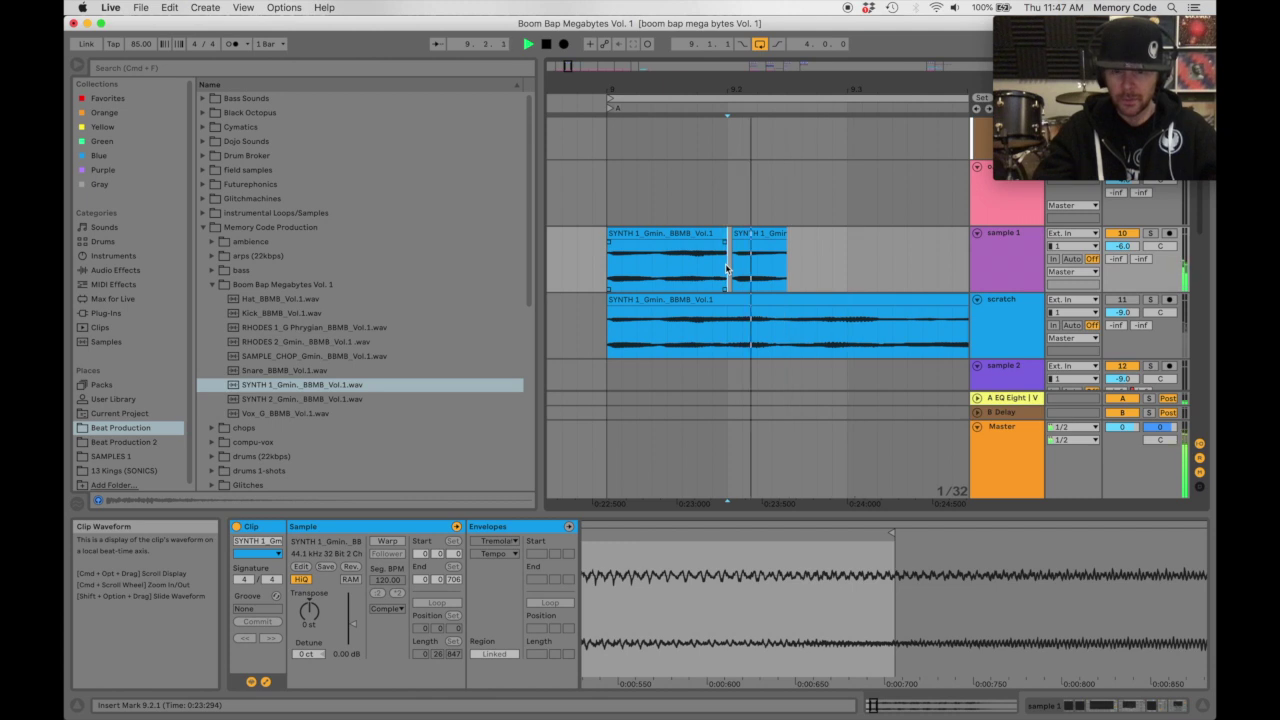
pyautogui.click(645, 233)
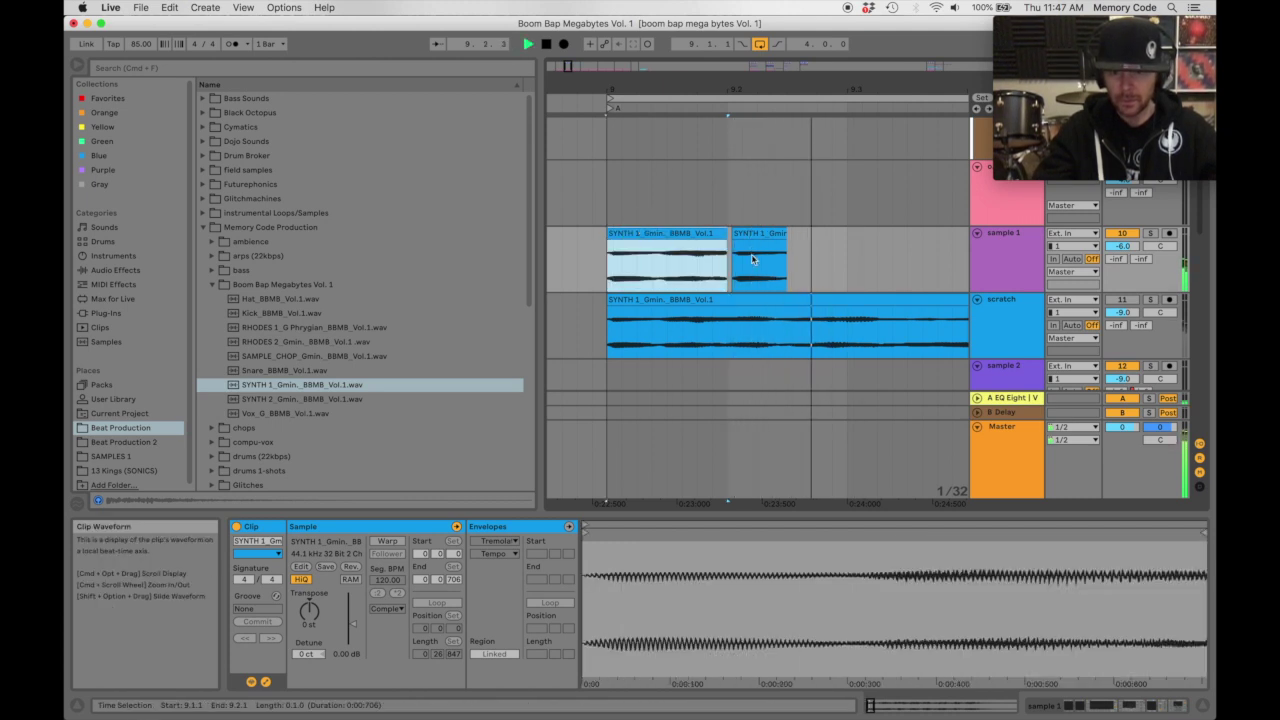
pyautogui.press('space')
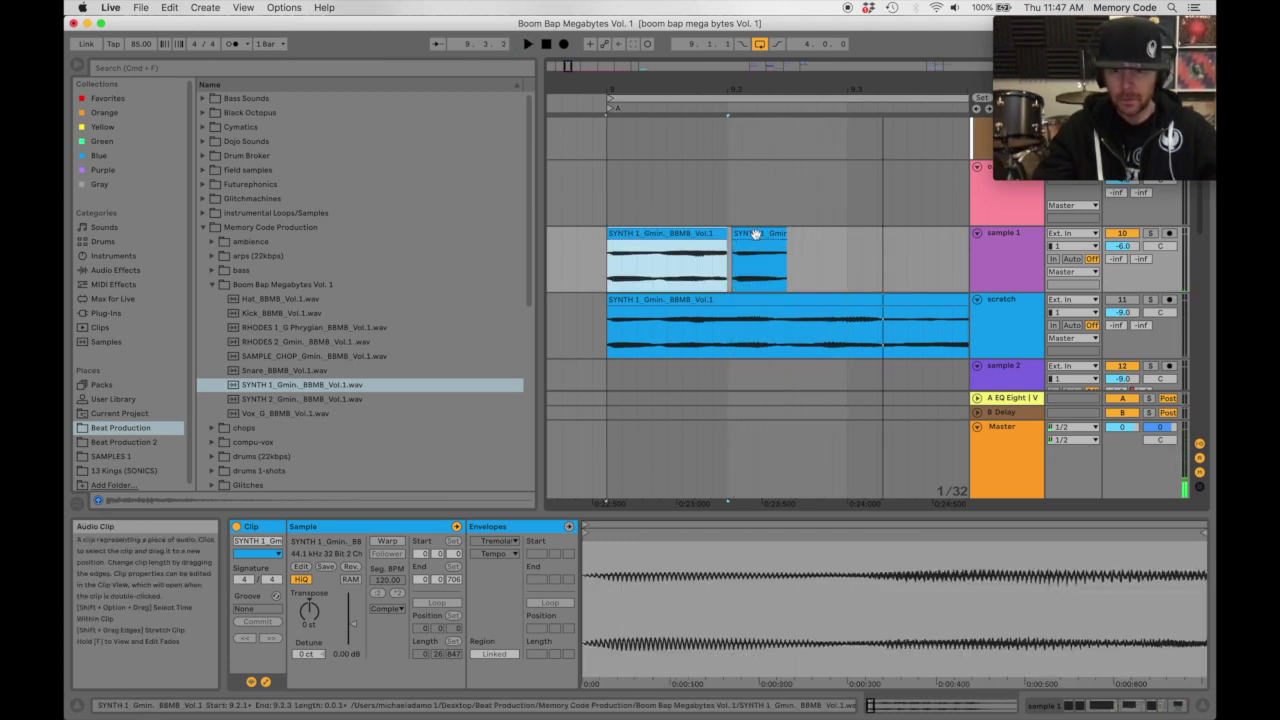
# Duplicate the shortened half-beat chop so the copy starts at 9.2.3 on the sample 1 track.
pyautogui.click(755, 233)
pyautogui.moveTo(790, 264); pyautogui.dragTo(845, 268)
pyautogui.moveTo(826, 92); pyautogui.dragTo(757, 86)
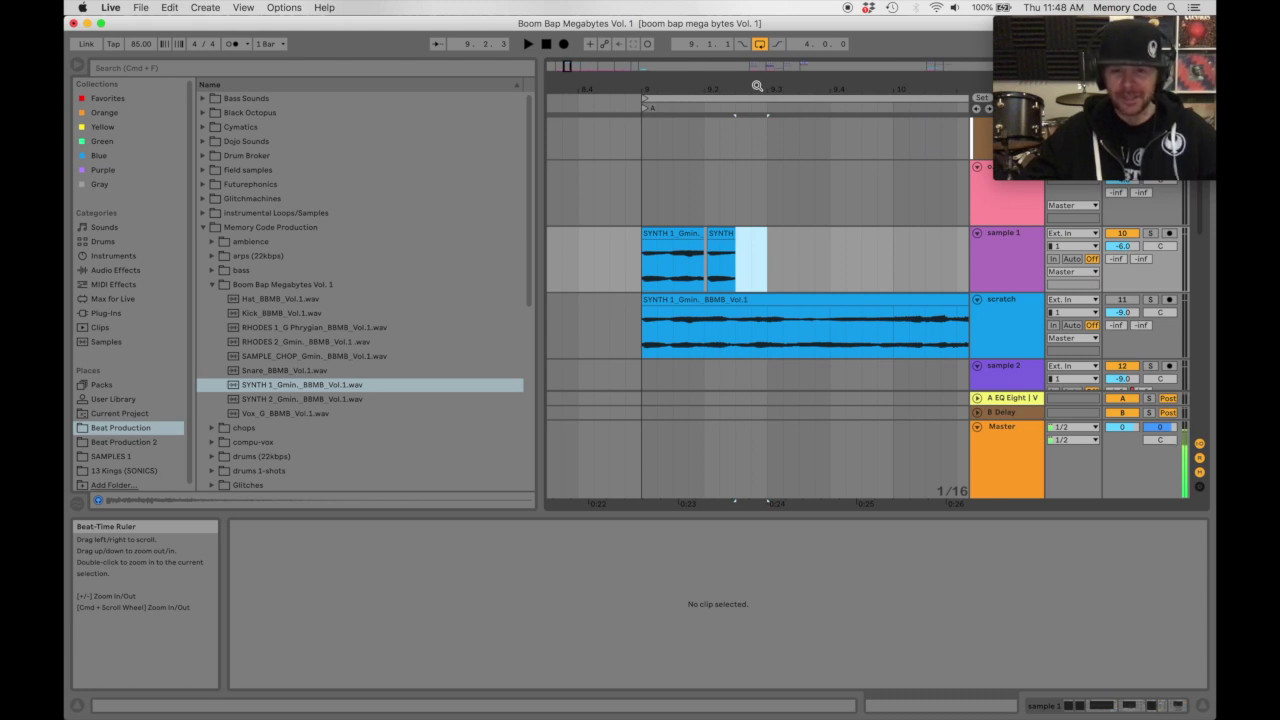
pyautogui.click(722, 233)
pyautogui.press('super+d')
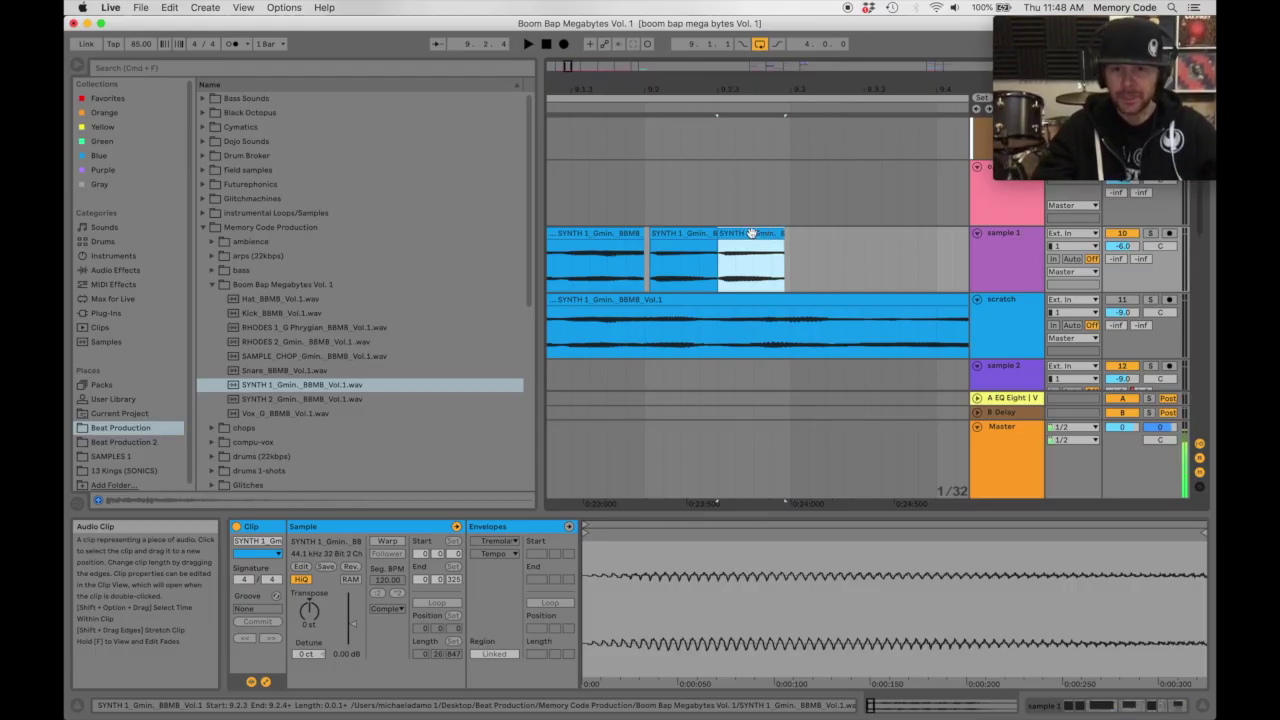
# Open the 9.2.3 chop's waveform to see more of the source sample and play the chop.
pyautogui.doubleClick(749, 233)
pyautogui.doubleClick(748, 233)
pyautogui.moveTo(746, 562); pyautogui.dragTo(746, 515)
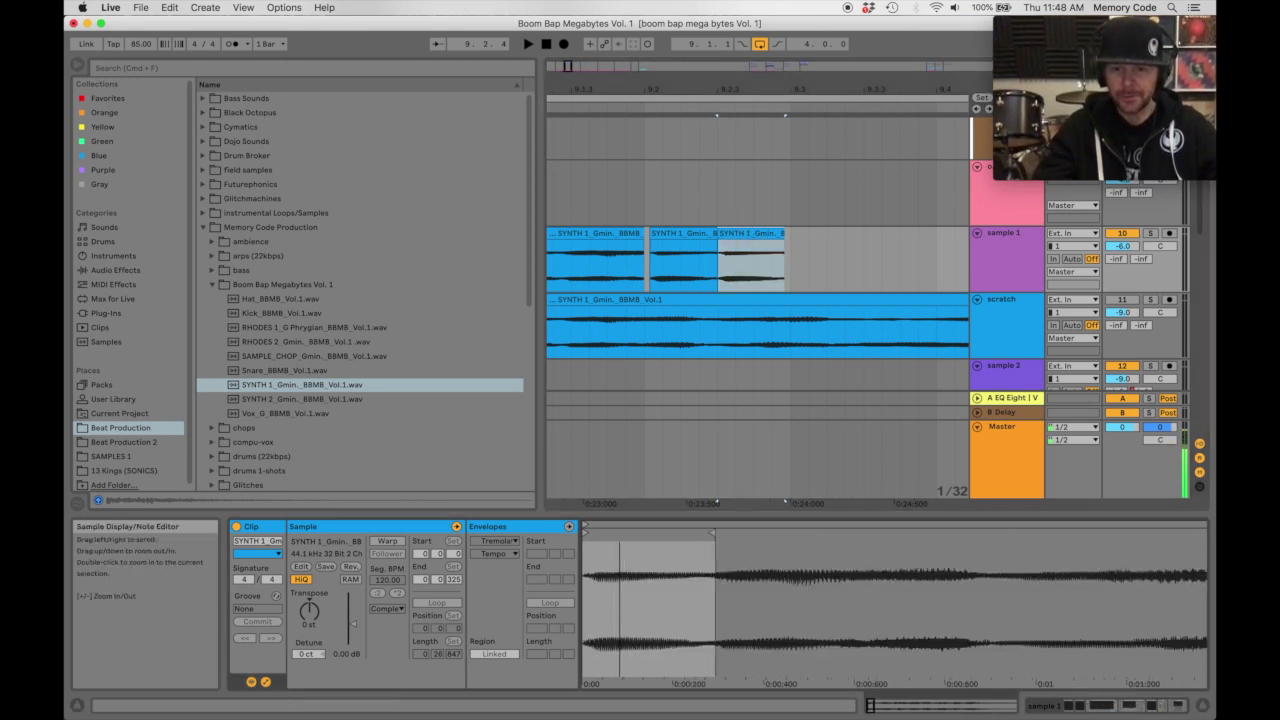
pyautogui.moveTo(619, 551); pyautogui.dragTo(590, 551)
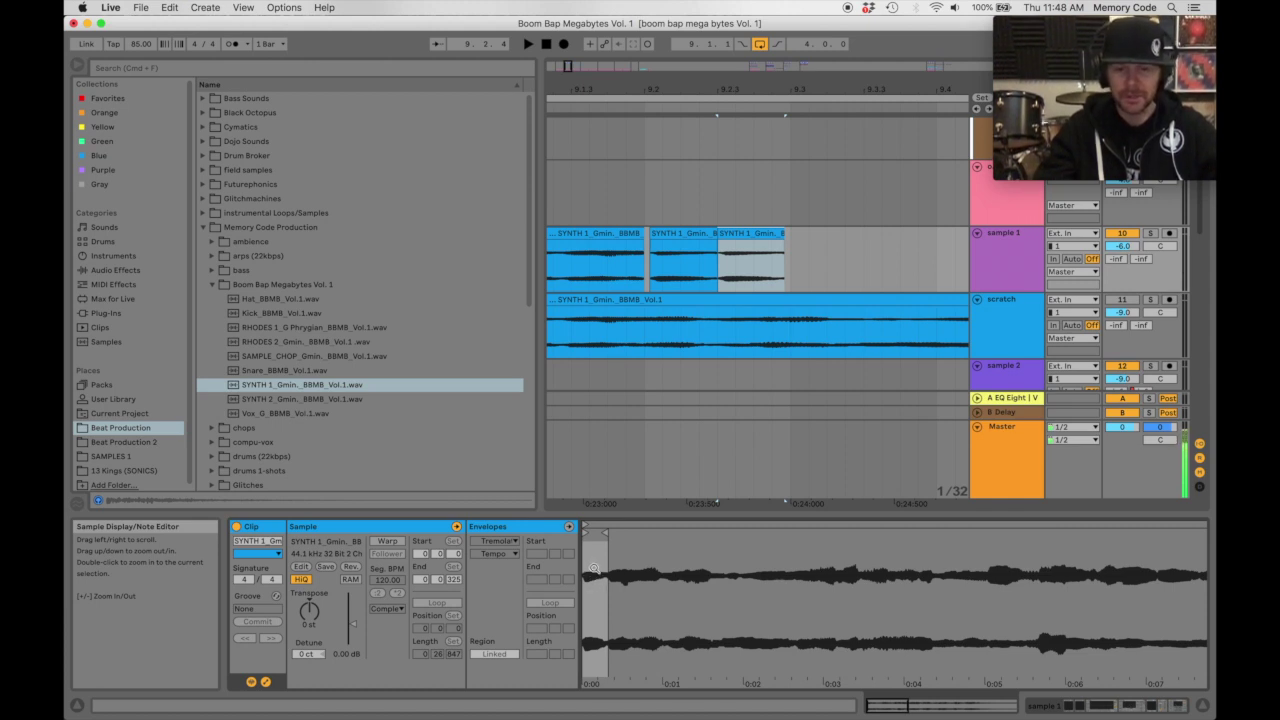
pyautogui.press('space')
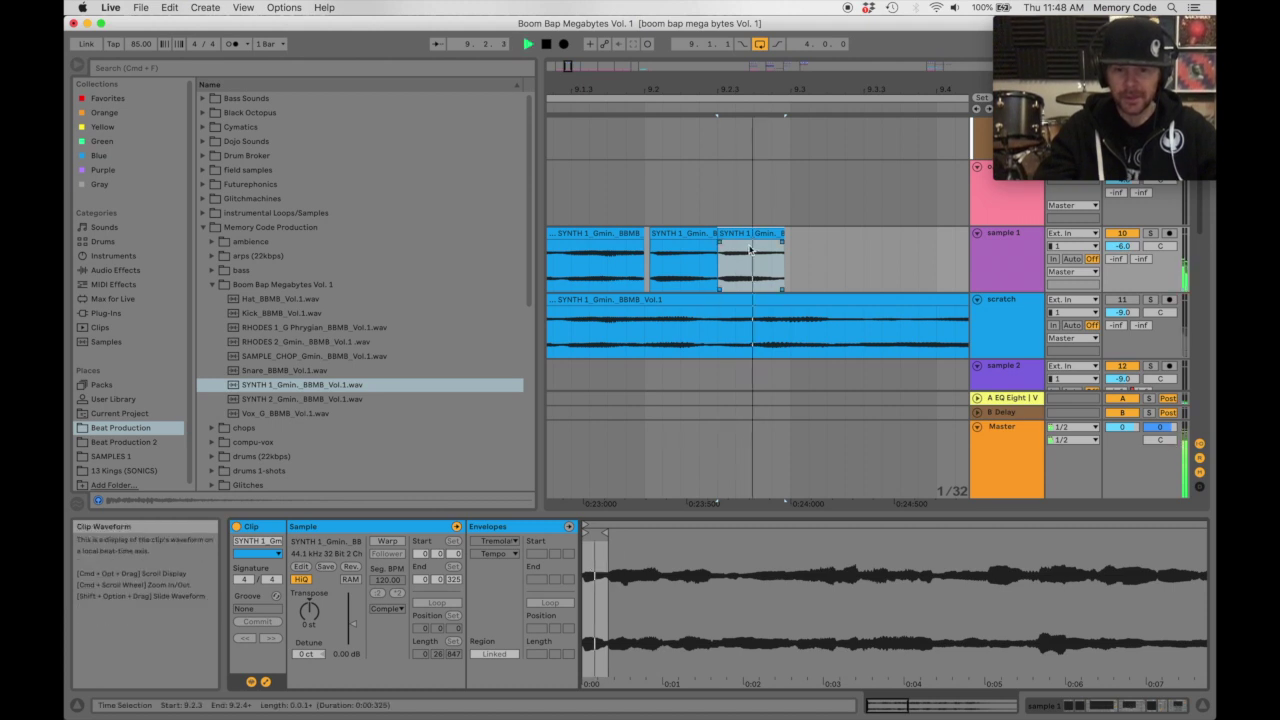
# Extend the 9.2.3 chop to end at 9.3.1 and duplicate it to 9.3.1 through 9.3.3.
pyautogui.moveTo(800, 620); pyautogui.dragTo(800, 550)
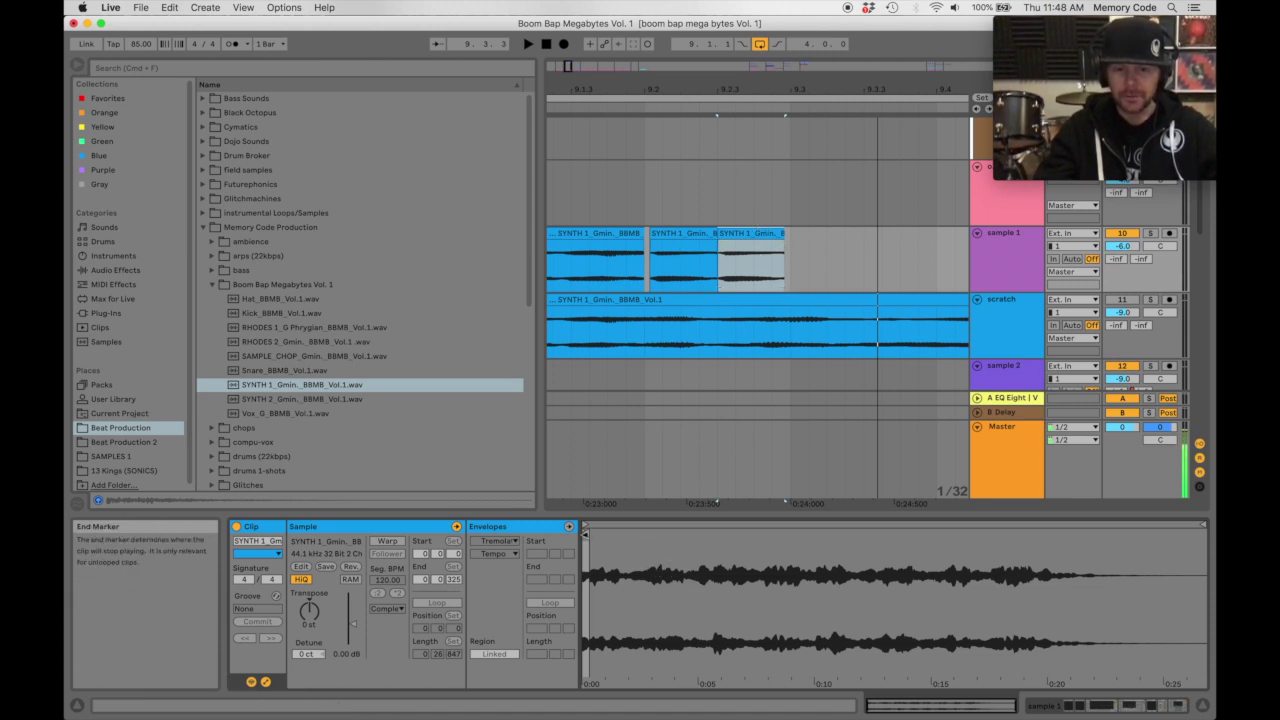
pyautogui.moveTo(585, 533)
pyautogui.mouseDown()
pyautogui.moveTo(917, 519)
pyautogui.moveTo(941, 534)
pyautogui.moveTo(1020, 533)
pyautogui.moveTo(886, 533)
pyautogui.mouseUp()
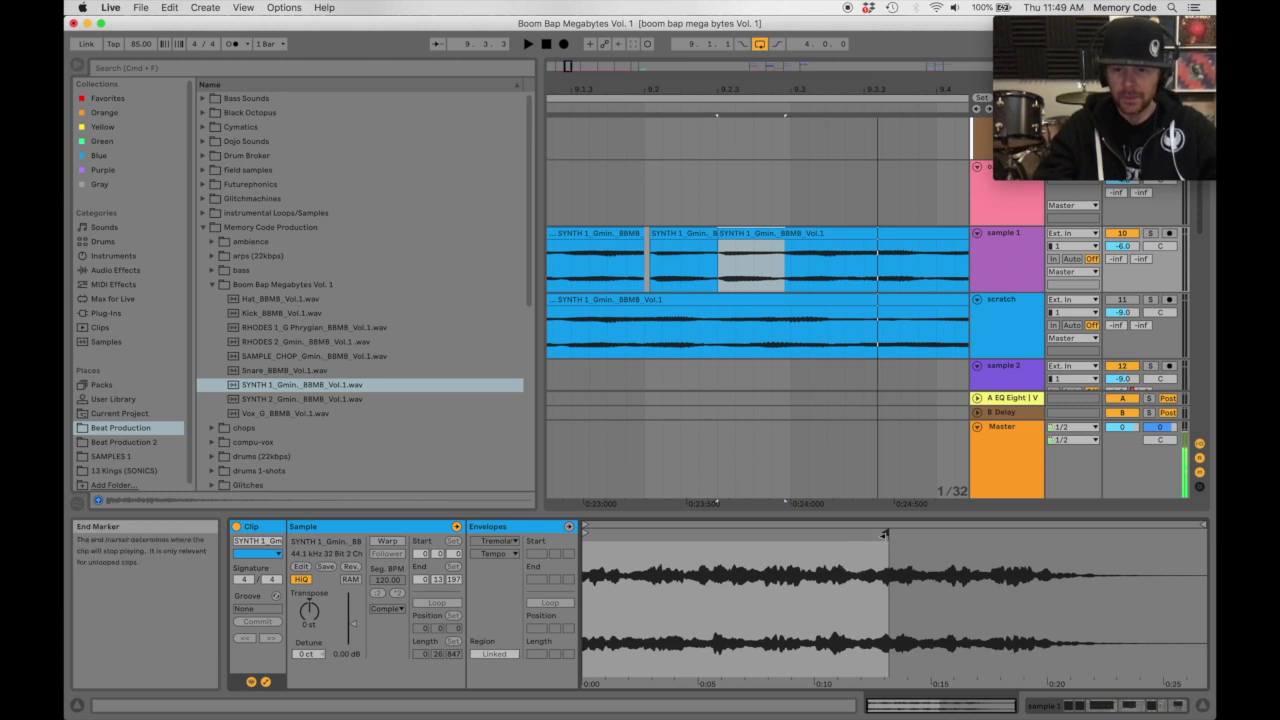
pyautogui.moveTo(884, 530); pyautogui.dragTo(591, 532)
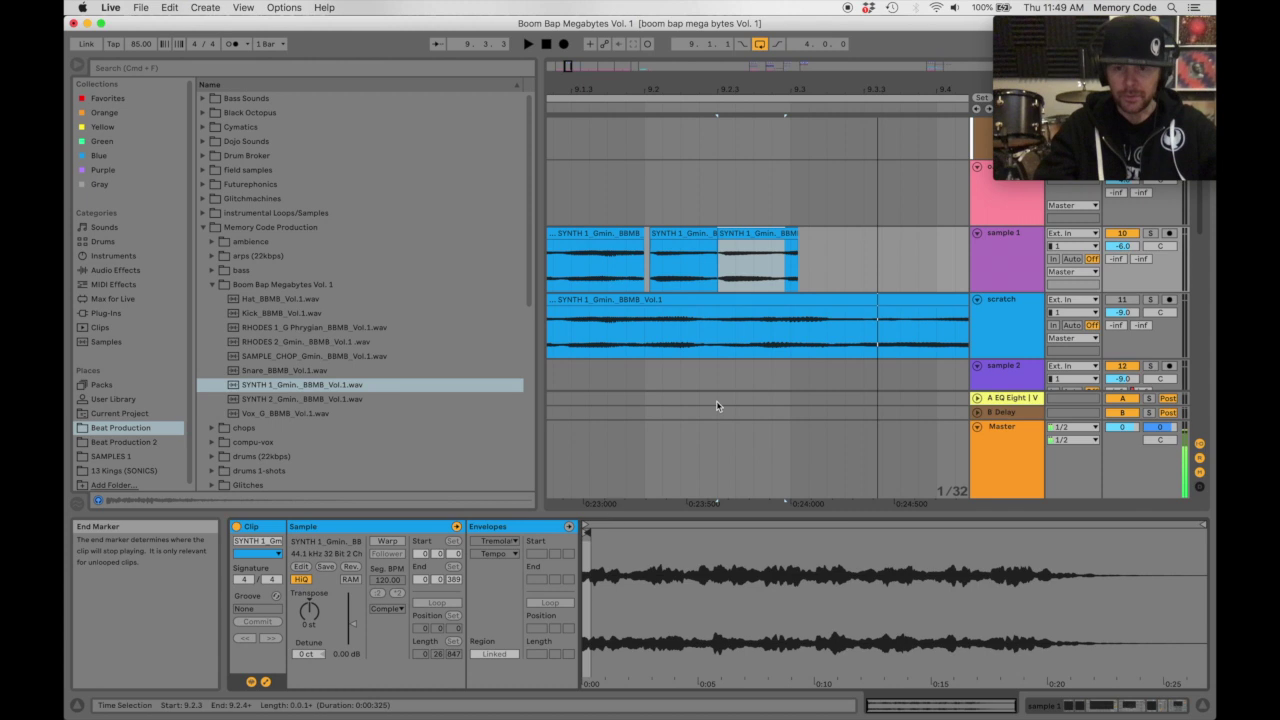
pyautogui.click(774, 232)
pyautogui.moveTo(795, 236); pyautogui.dragTo(789, 236)
pyautogui.press('super+d')
# Move the 9.2.3 chop's end marker to the sample's end and its start marker to about 1.33 seconds.
pyautogui.click(769, 234)
pyautogui.moveTo(686, 608); pyautogui.dragTo(590, 601)
pyautogui.moveTo(617, 534)
pyautogui.mouseDown()
pyautogui.moveTo(903, 514)
pyautogui.moveTo(597, 505)
pyautogui.moveTo(853, 491)
pyautogui.mouseUp()
pyautogui.moveTo(753, 570)
pyautogui.mouseDown()
pyautogui.moveTo(617, 570)
pyautogui.moveTo(1207, 514)
pyautogui.mouseUp()
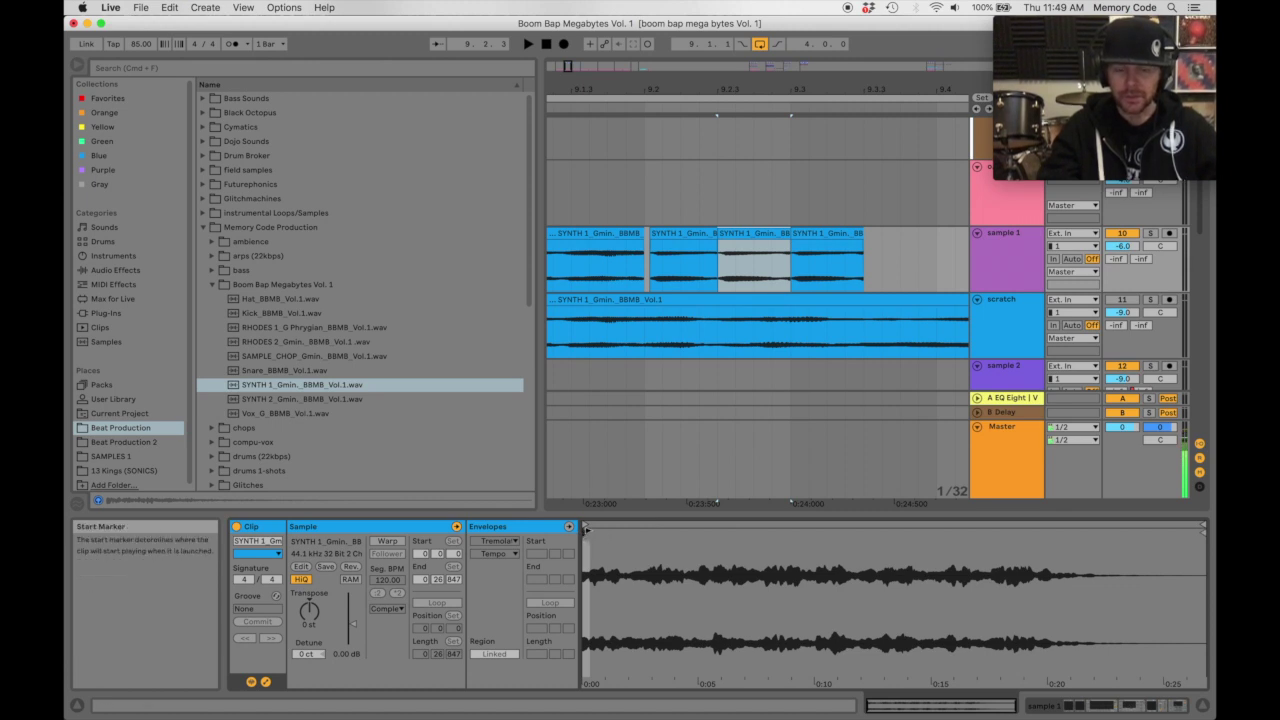
pyautogui.moveTo(583, 535)
pyautogui.mouseDown()
pyautogui.moveTo(968, 548)
pyautogui.moveTo(696, 545)
pyautogui.moveTo(706, 540)
pyautogui.moveTo(690, 532)
pyautogui.moveTo(733, 535)
pyautogui.mouseUp()
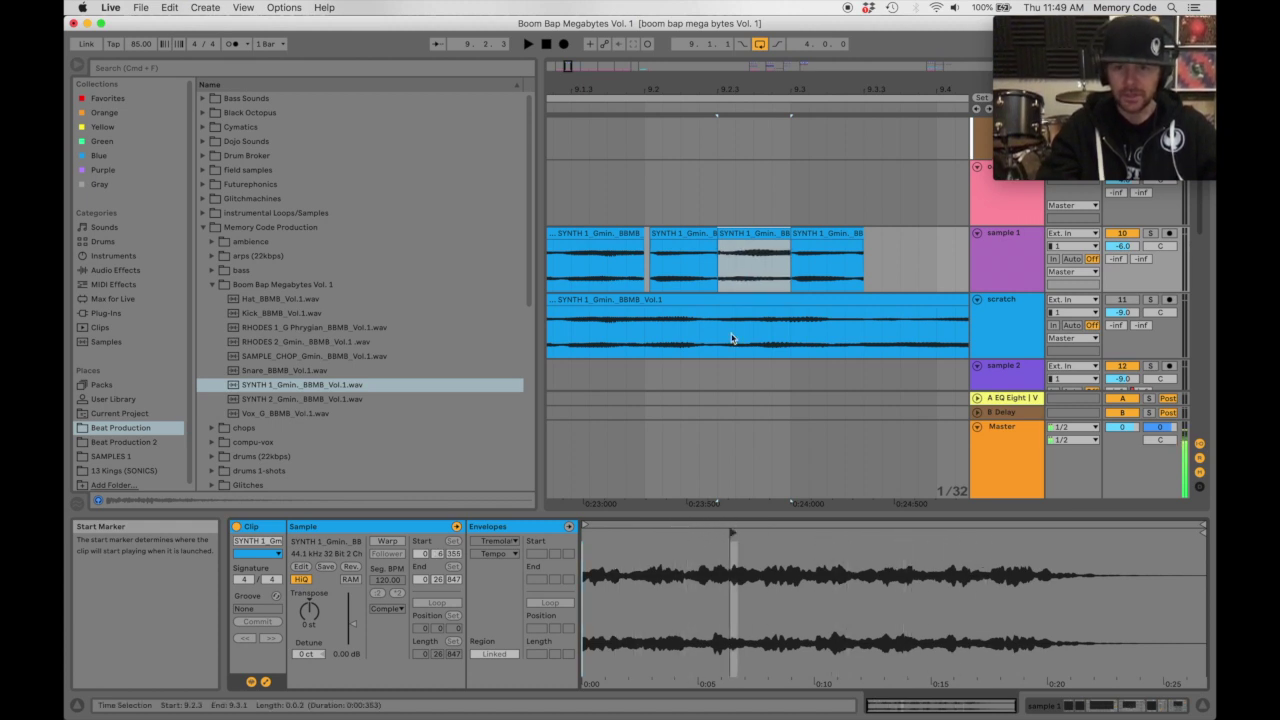
pyautogui.moveTo(732, 534)
pyautogui.mouseDown()
pyautogui.moveTo(609, 535)
pyautogui.moveTo(836, 537)
pyautogui.moveTo(676, 548)
pyautogui.moveTo(618, 534)
pyautogui.mouseUp()
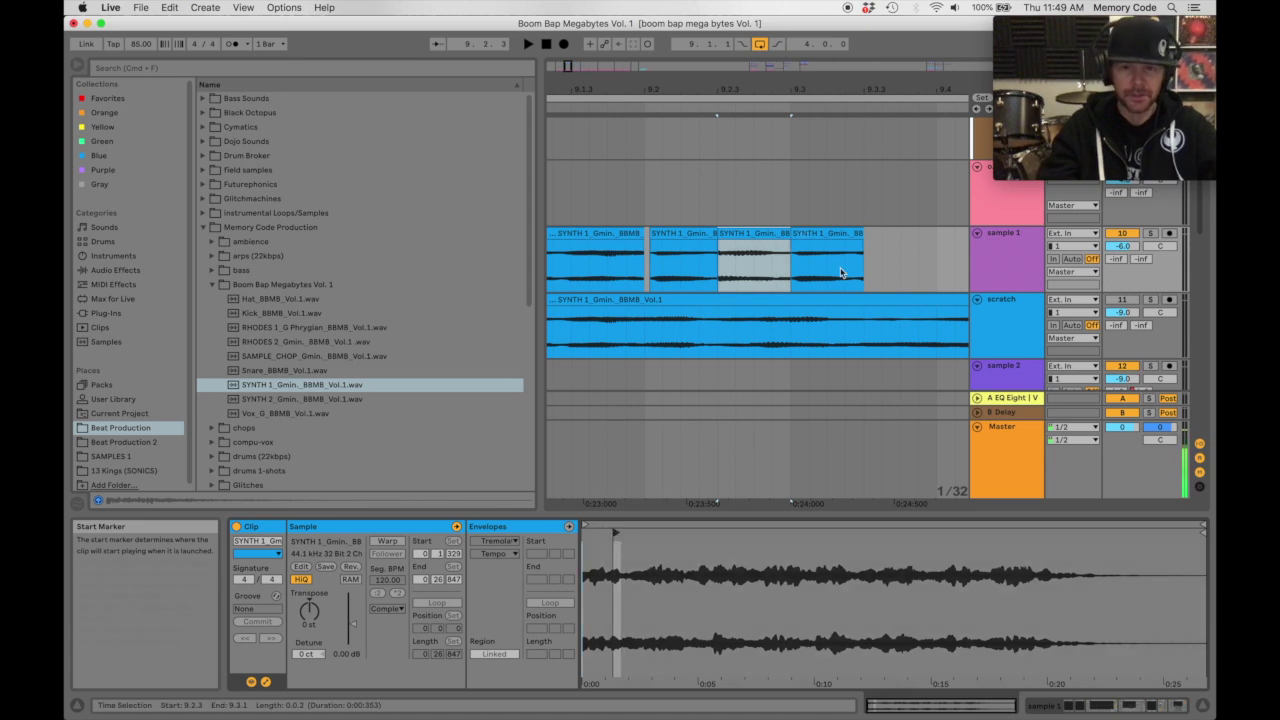
# Deactivate the duplicated chop at 9.3.1 on the sample 1 track.
pyautogui.click(807, 233)
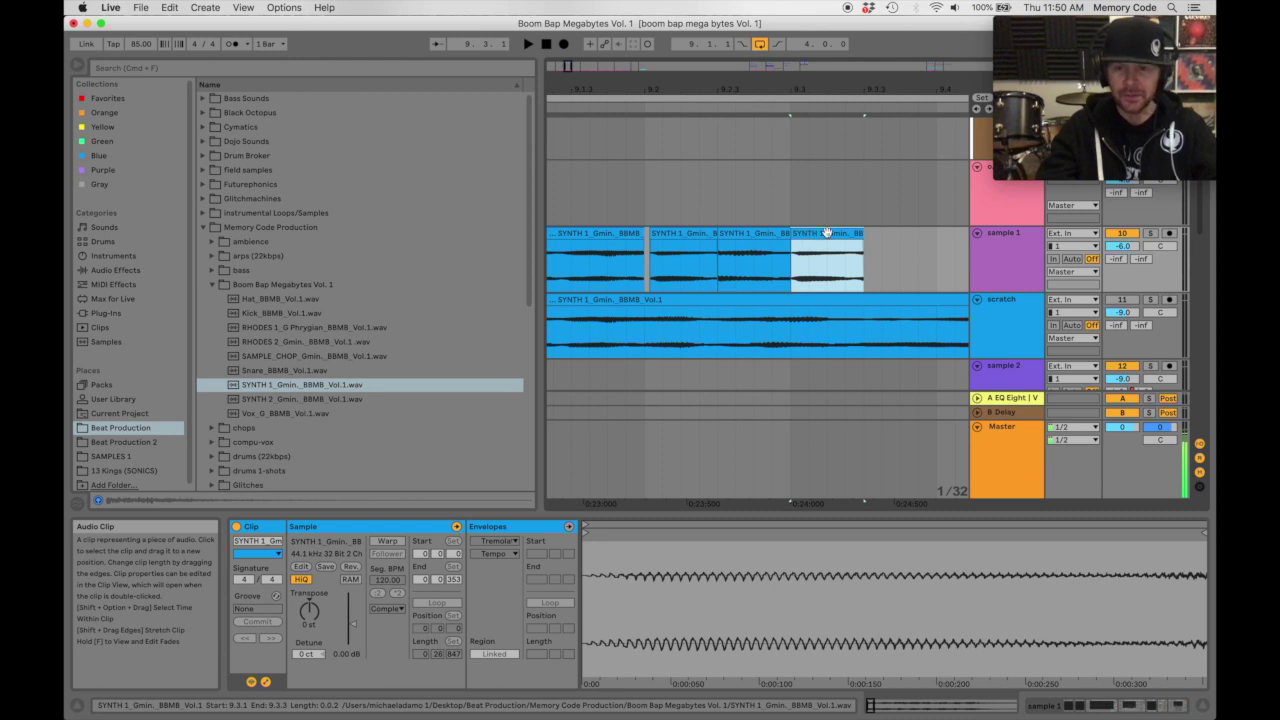
pyautogui.rightClick(825, 233)
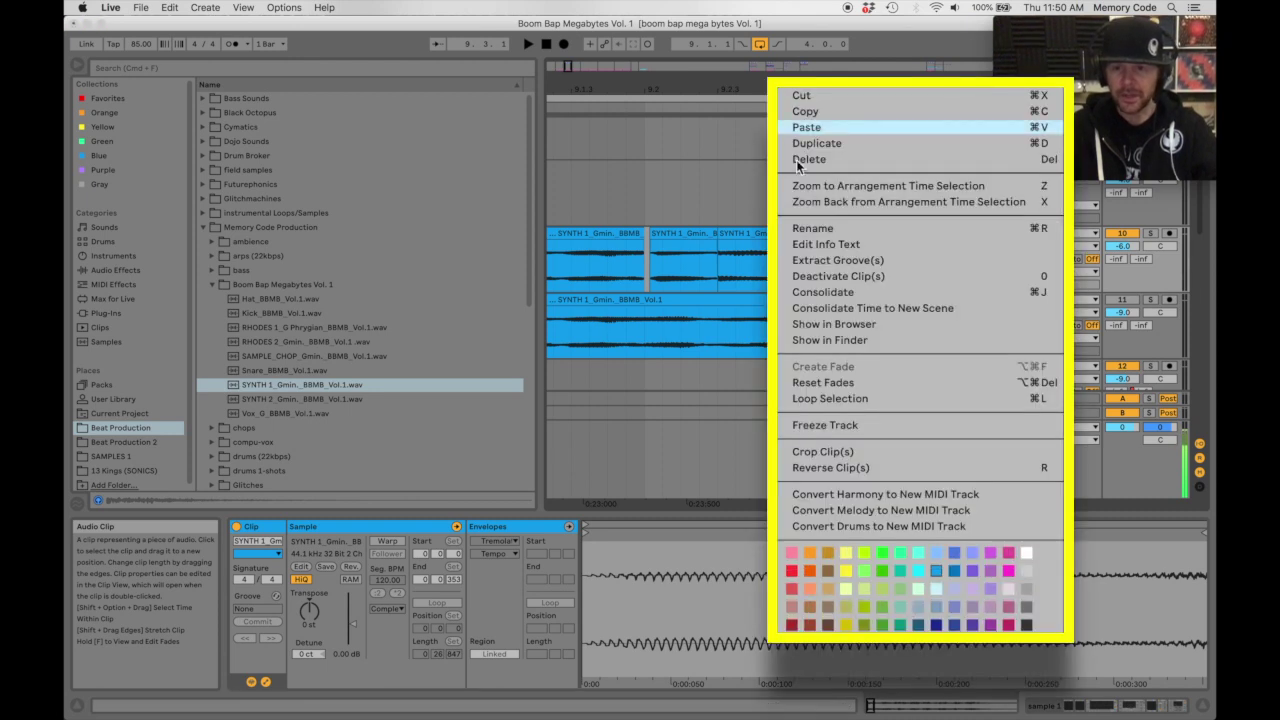
pyautogui.click(868, 280)
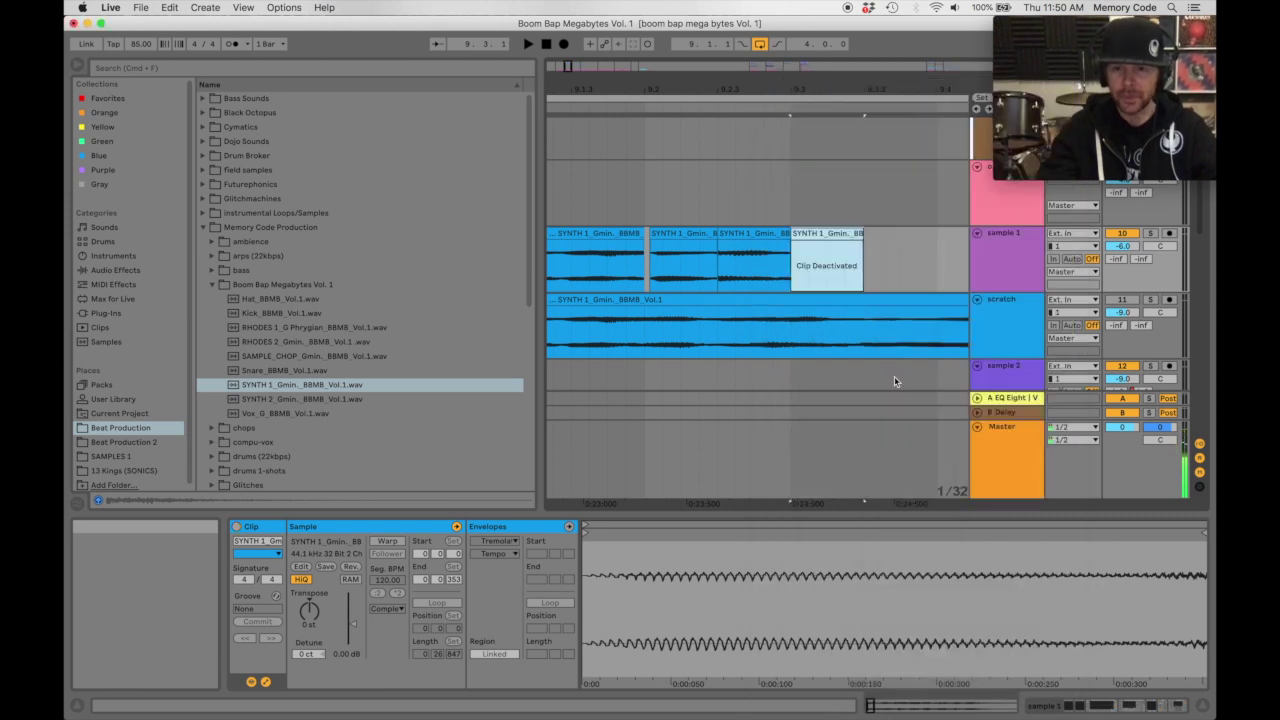
pyautogui.click(812, 275)
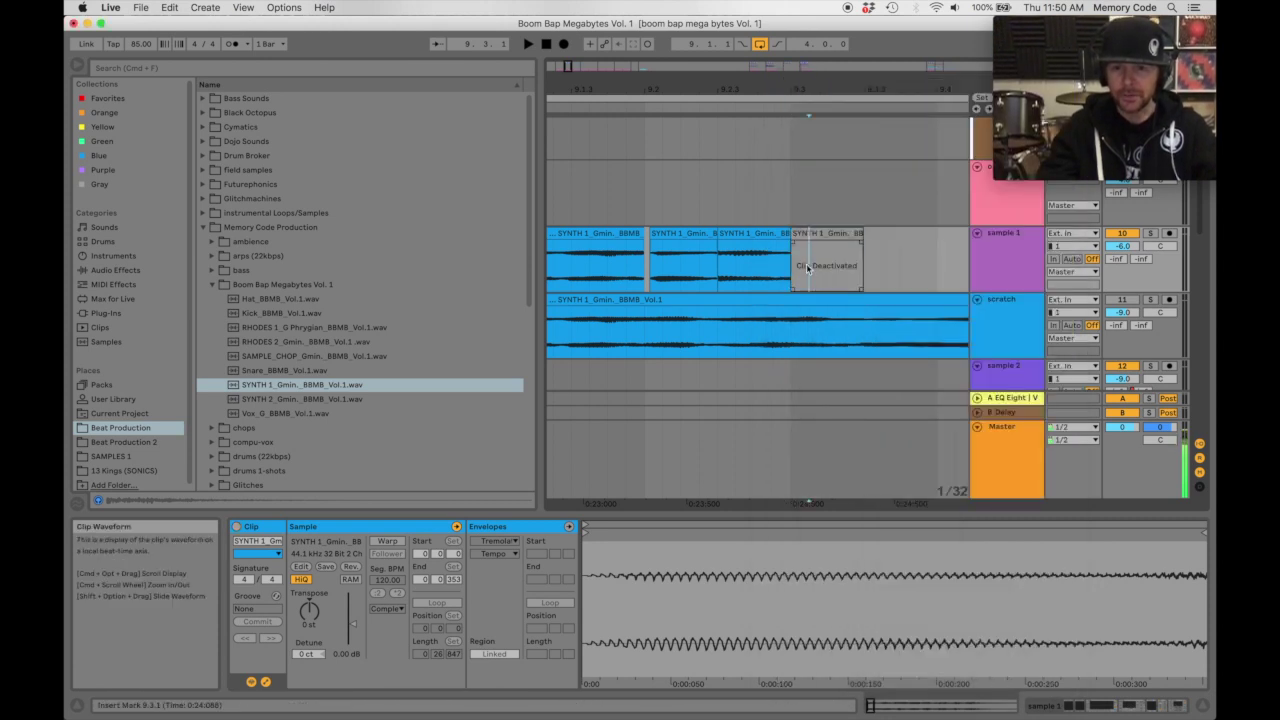
pyautogui.click(816, 233)
# Audition the 9.2.3 chop at different start points and set its start marker to about 0.67 seconds.
pyautogui.click(759, 231)
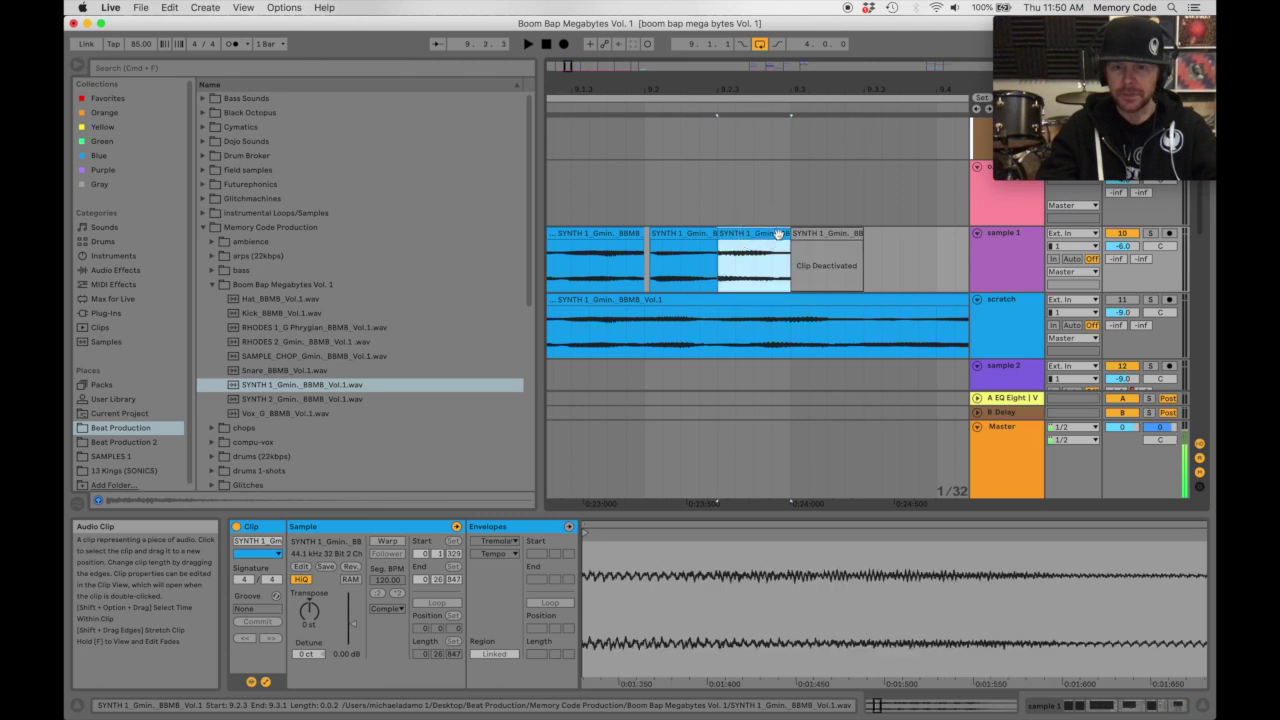
pyautogui.press('space')
pyautogui.press('space')
pyautogui.moveTo(700, 590); pyautogui.dragTo(700, 545)
pyautogui.moveTo(663, 532)
pyautogui.mouseDown()
pyautogui.moveTo(643, 532)
pyautogui.moveTo(722, 531)
pyautogui.moveTo(654, 533)
pyautogui.mouseUp()
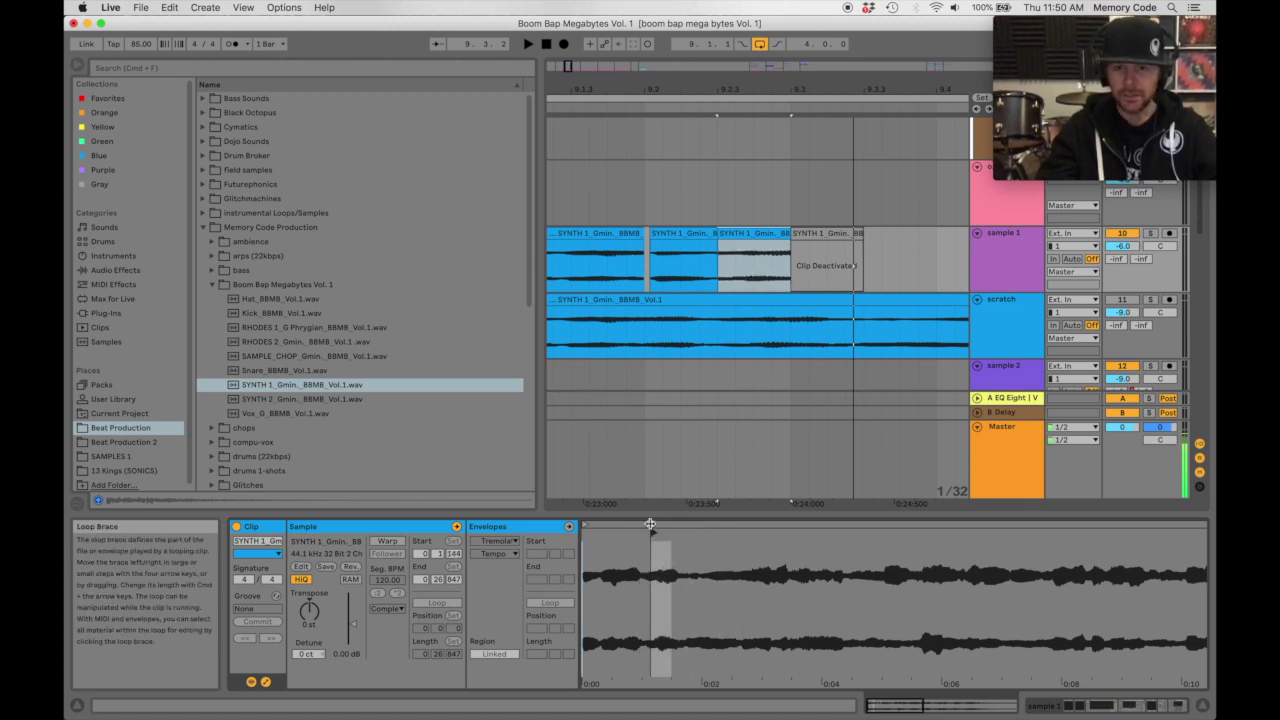
pyautogui.press('space')
pyautogui.moveTo(655, 533)
pyautogui.mouseDown()
pyautogui.moveTo(606, 531)
pyautogui.moveTo(622, 533)
pyautogui.mouseUp()
pyautogui.press('space')
pyautogui.scroll(-3, 735, 230)
# Play the sample 1 chop sequence from 9.1.1.
pyautogui.click(735, 230)
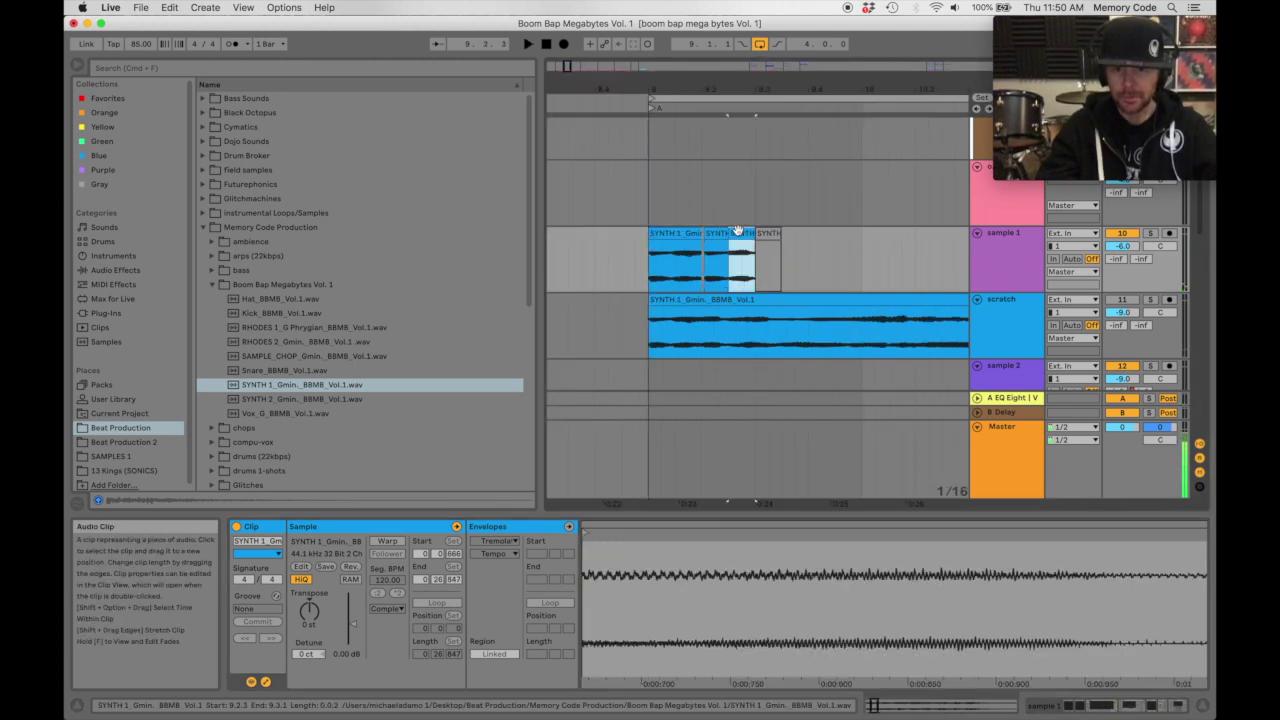
pyautogui.click(645, 285)
pyautogui.press('space')
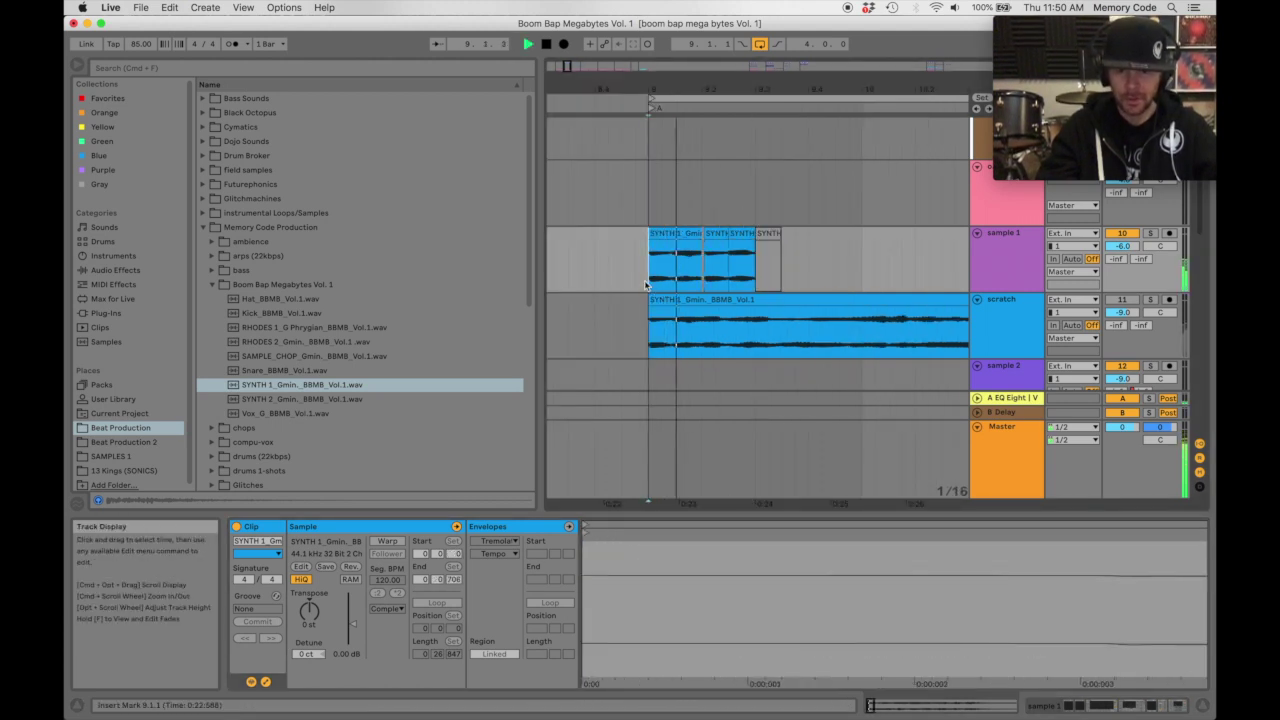
pyautogui.press('space')
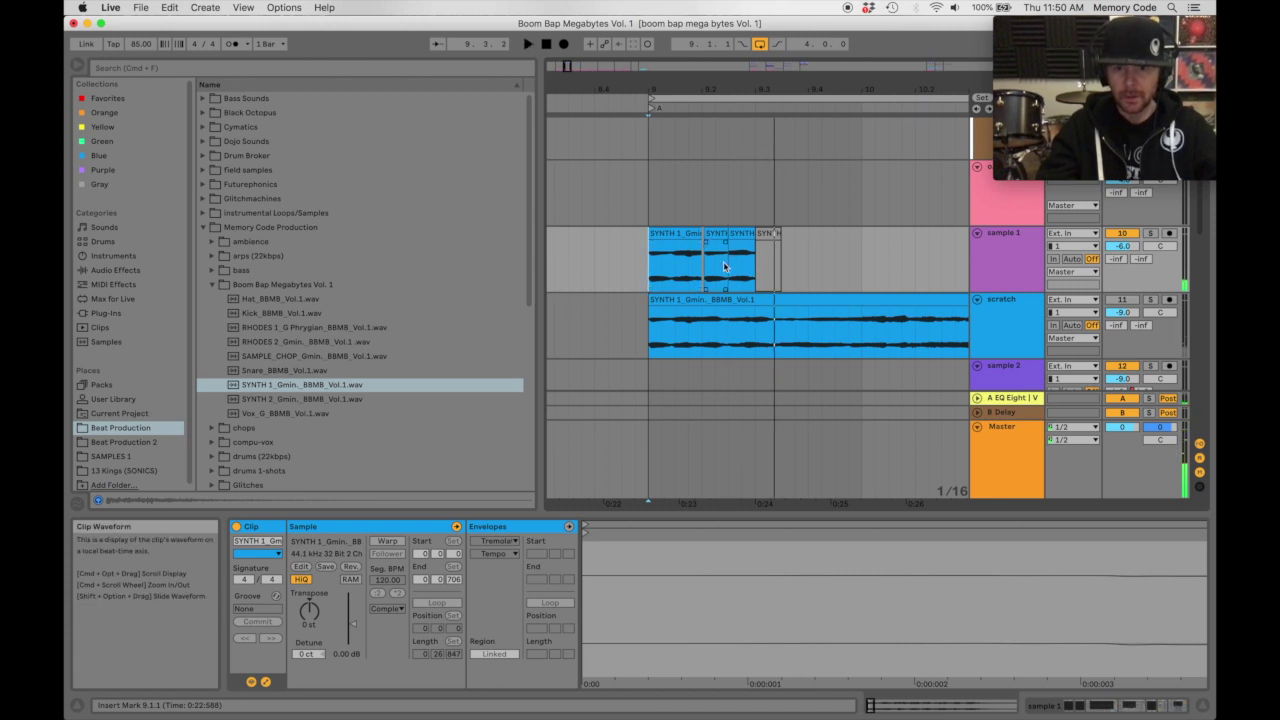
# Copy the half-beat chop from 9.2.1 to 9.2.3 and move the deactivated chop from 9.3.1 to bar 10.
pyautogui.click(725, 266)
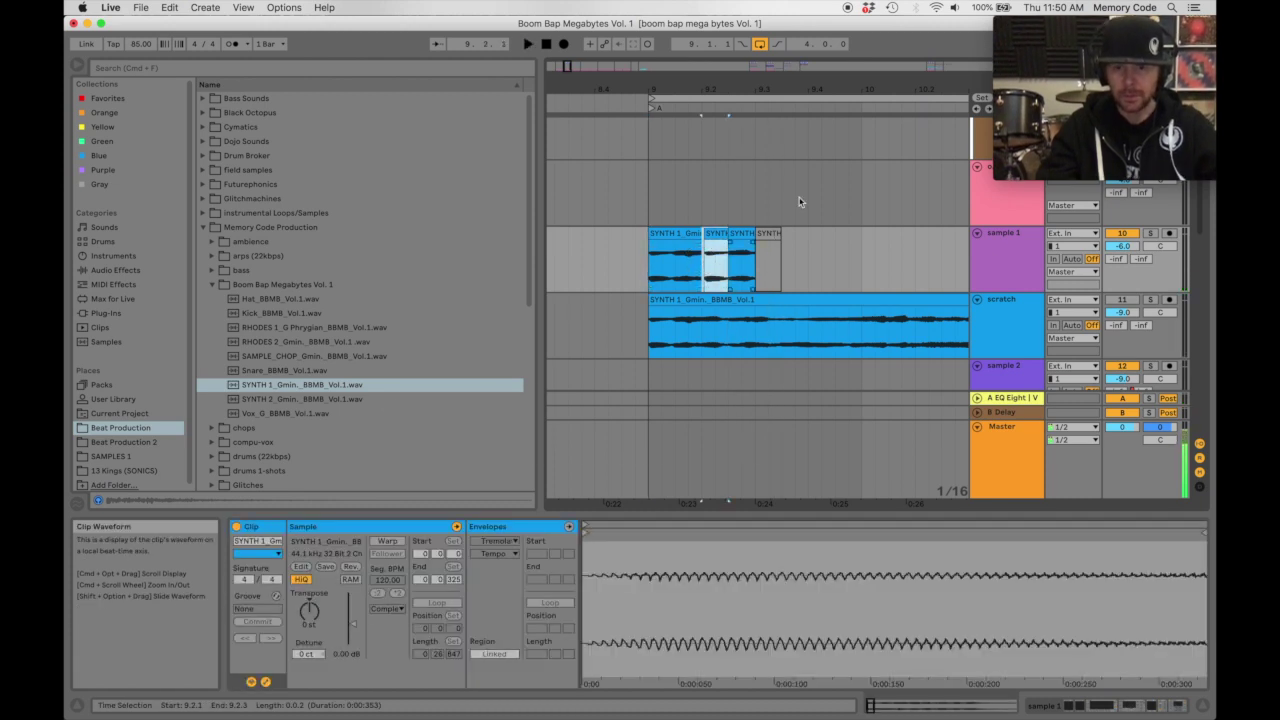
pyautogui.press('super+c')
pyautogui.click(872, 258)
pyautogui.press('super+v')
# Paste the half-beat chop at 9.3.1, 9.3.3 and 9.4.1 on the sample 1 track and play from 9.1.1.
pyautogui.click(772, 268)
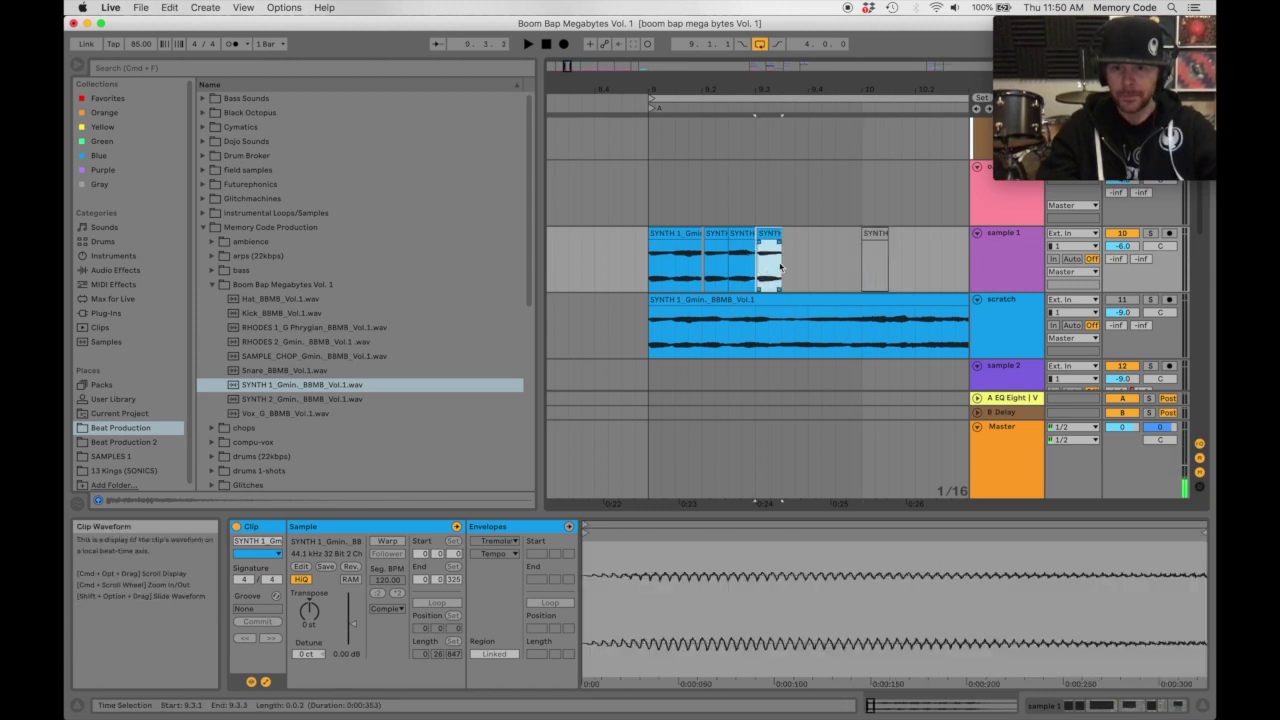
pyautogui.press('super+v')
pyautogui.press('super+v')
pyautogui.click(716, 232)
pyautogui.click(770, 232)
pyautogui.click(797, 232)
pyautogui.click(823, 233)
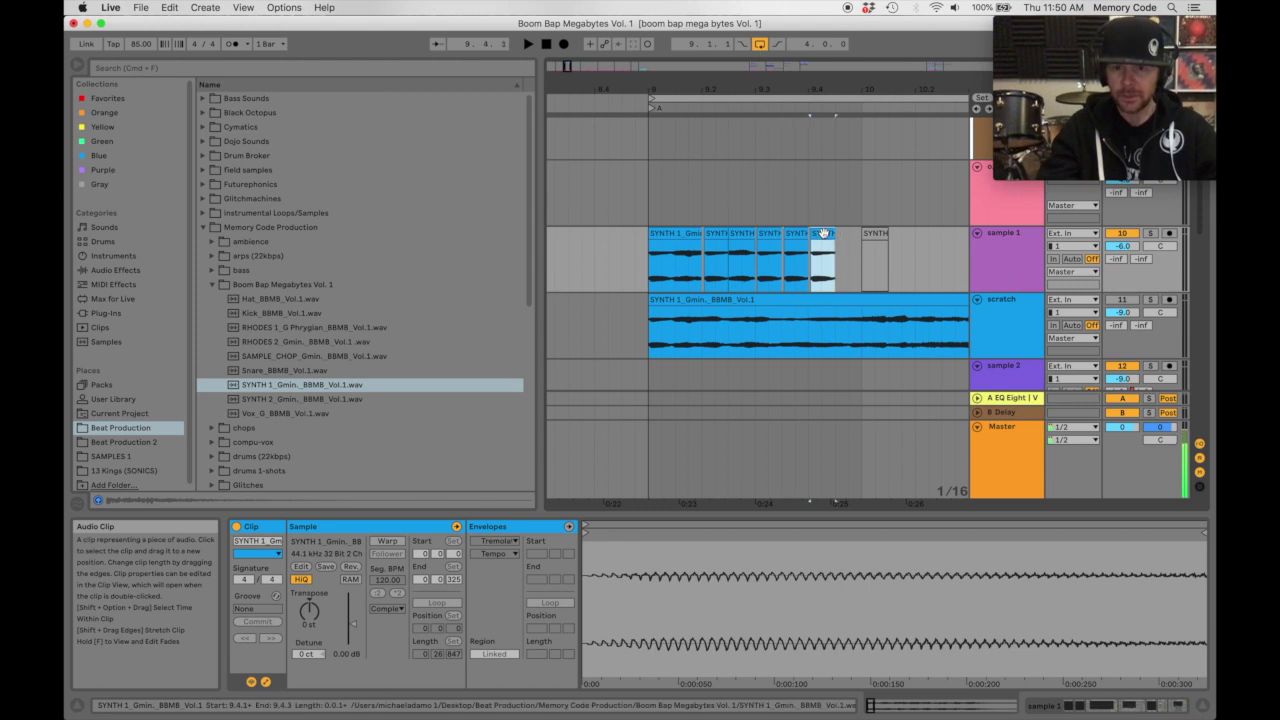
pyautogui.click(648, 270)
pyautogui.press('space')
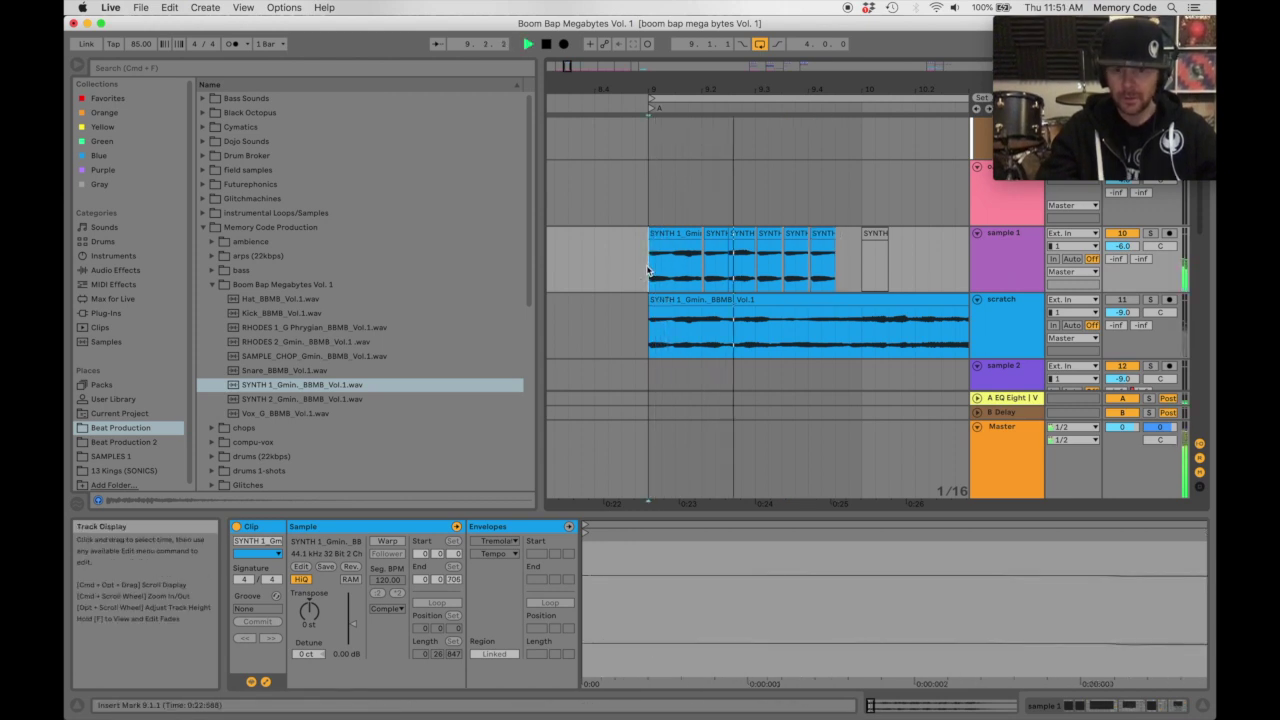
pyautogui.press('space')
# Copy the 9.2.3 chop into the empty half beat from 9.4.3 to 10.1.1 on the sample 1 track.
pyautogui.click(838, 275)
pyautogui.moveTo(849, 274); pyautogui.dragTo(861, 277)
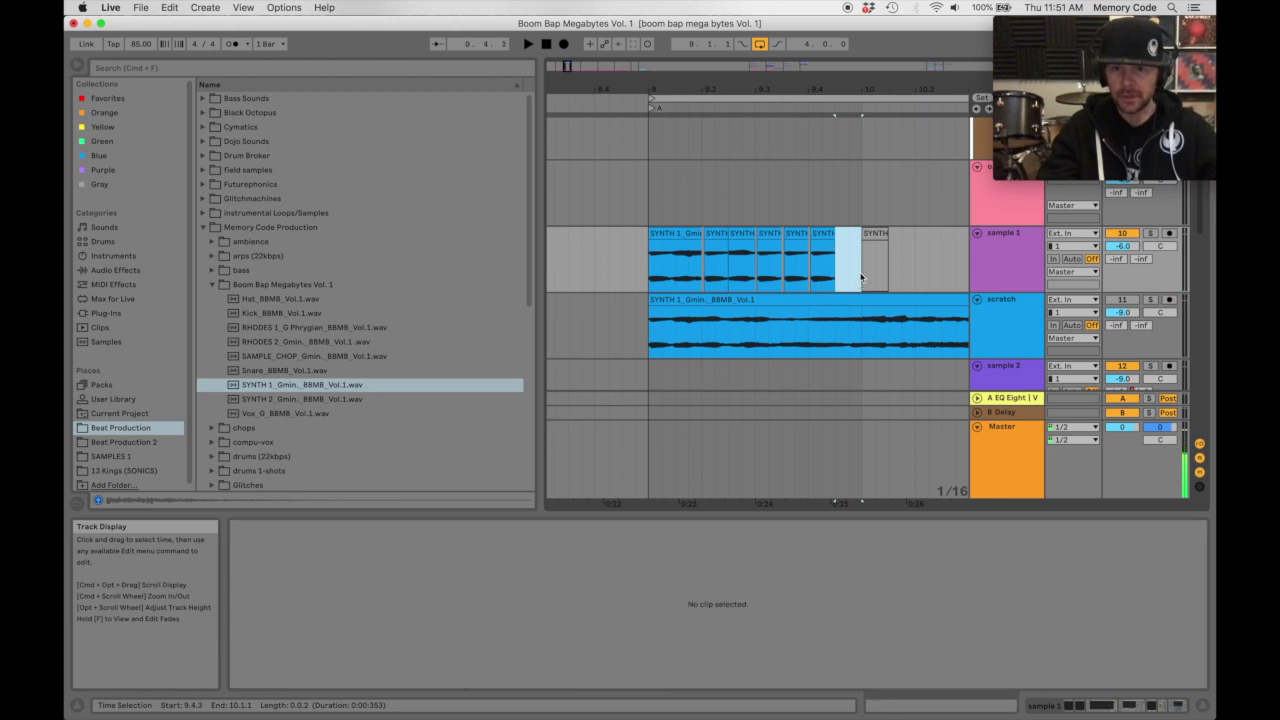
pyautogui.click(737, 233)
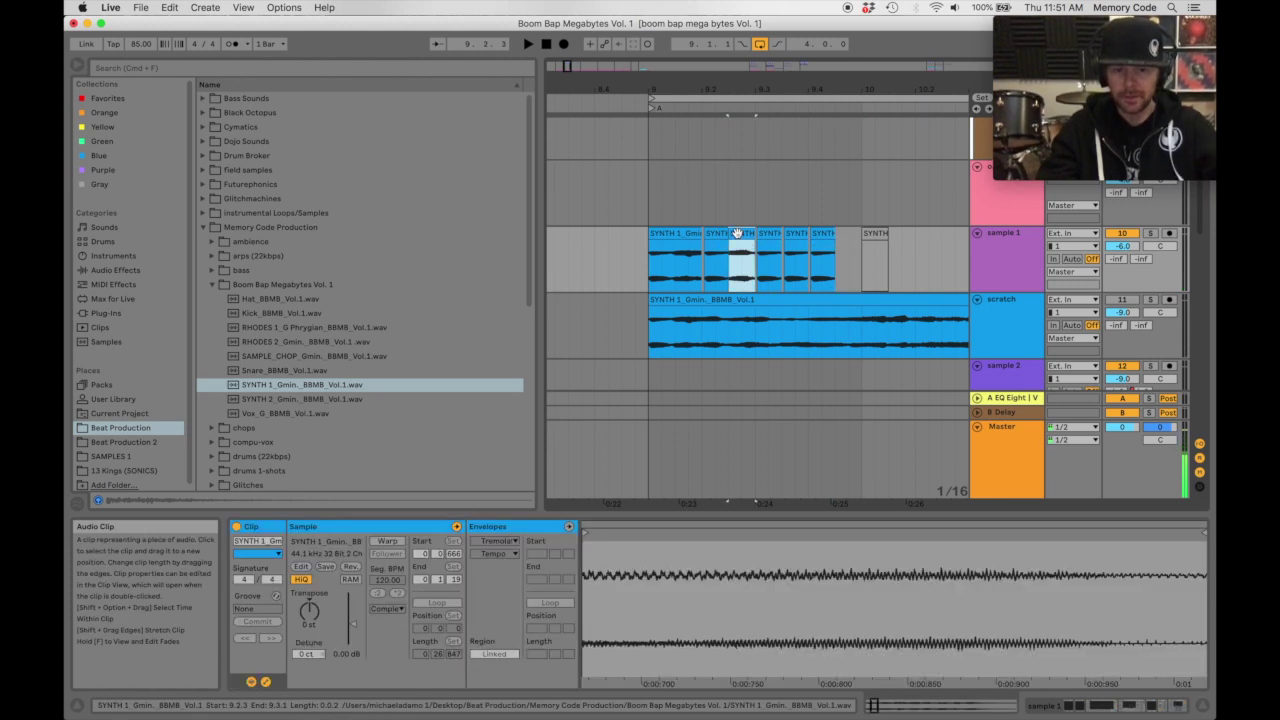
pyautogui.click(840, 268)
pyautogui.press('super+v')
# Set the 9.4.3 chop's start marker to about 1.19 seconds and its end marker to about 4.56 seconds, auditioning the chop.
pyautogui.moveTo(787, 566); pyautogui.dragTo(641, 566)
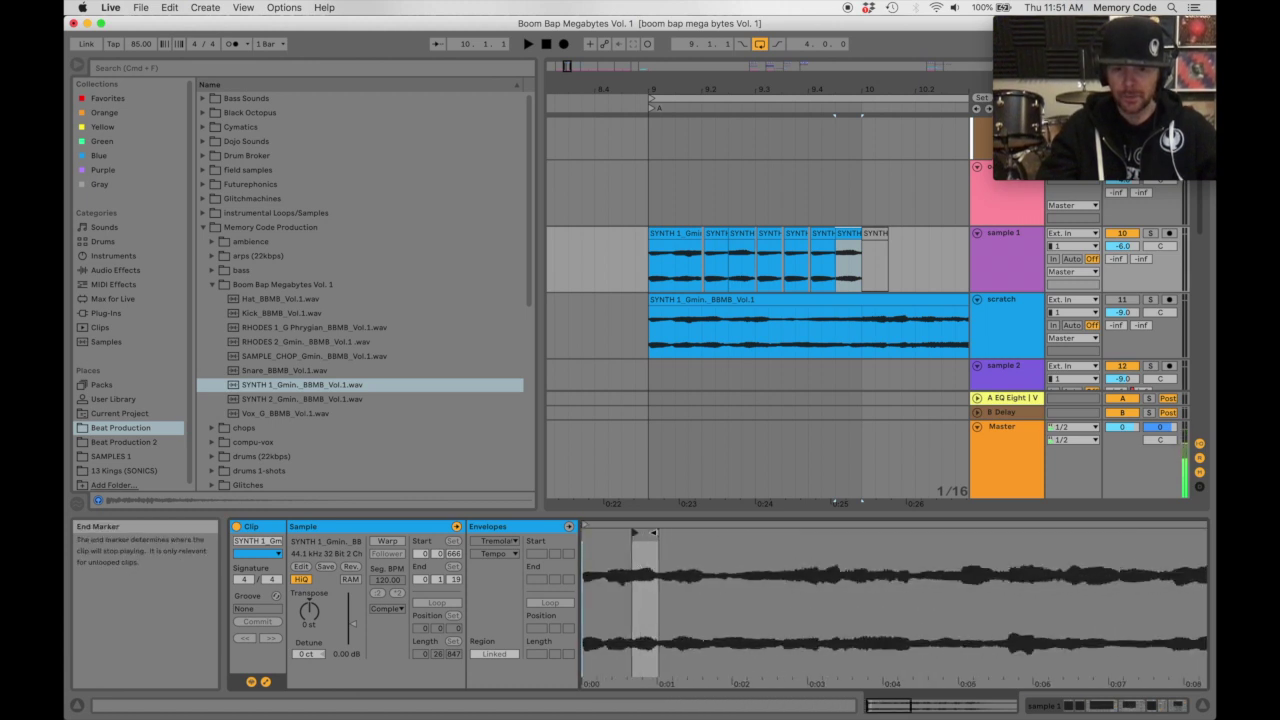
pyautogui.click(638, 533)
pyautogui.moveTo(636, 533)
pyautogui.mouseDown()
pyautogui.moveTo(686, 533)
pyautogui.moveTo(664, 533)
pyautogui.mouseUp()
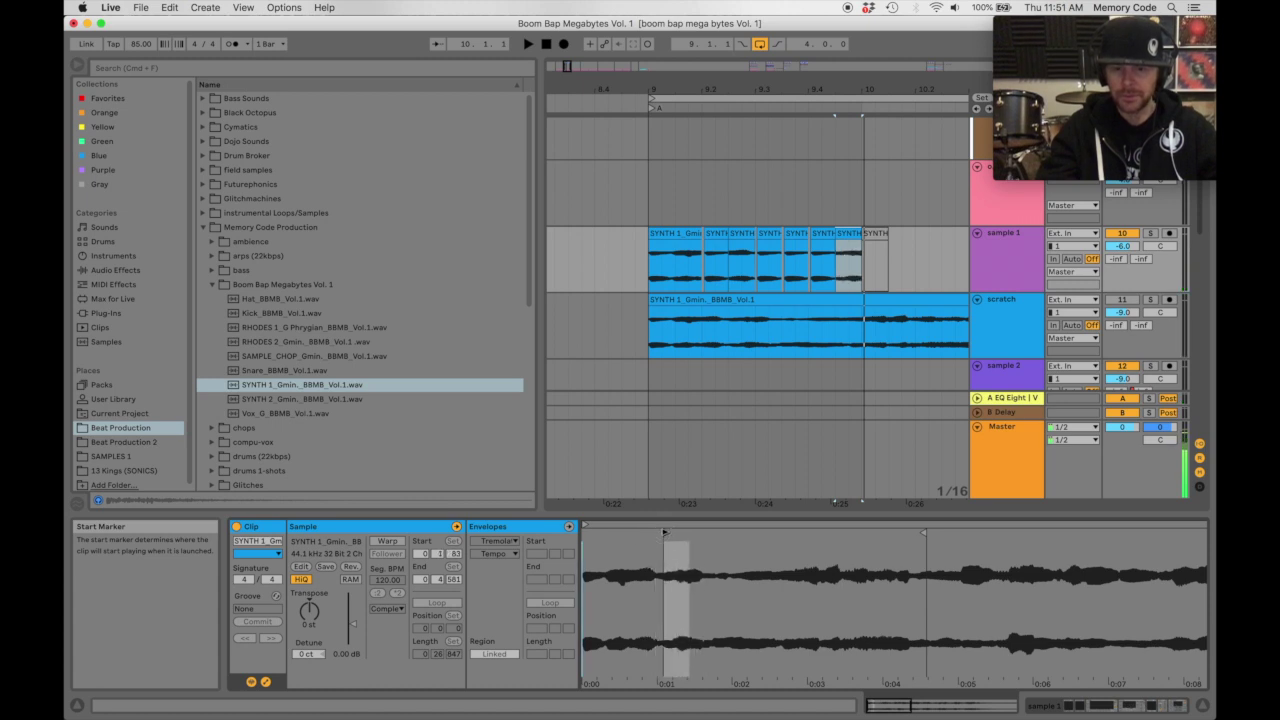
pyautogui.press('space')
pyautogui.moveTo(667, 533); pyautogui.dragTo(674, 533)
pyautogui.press('space')
pyautogui.press('space')
pyautogui.press('space')
pyautogui.press('space')
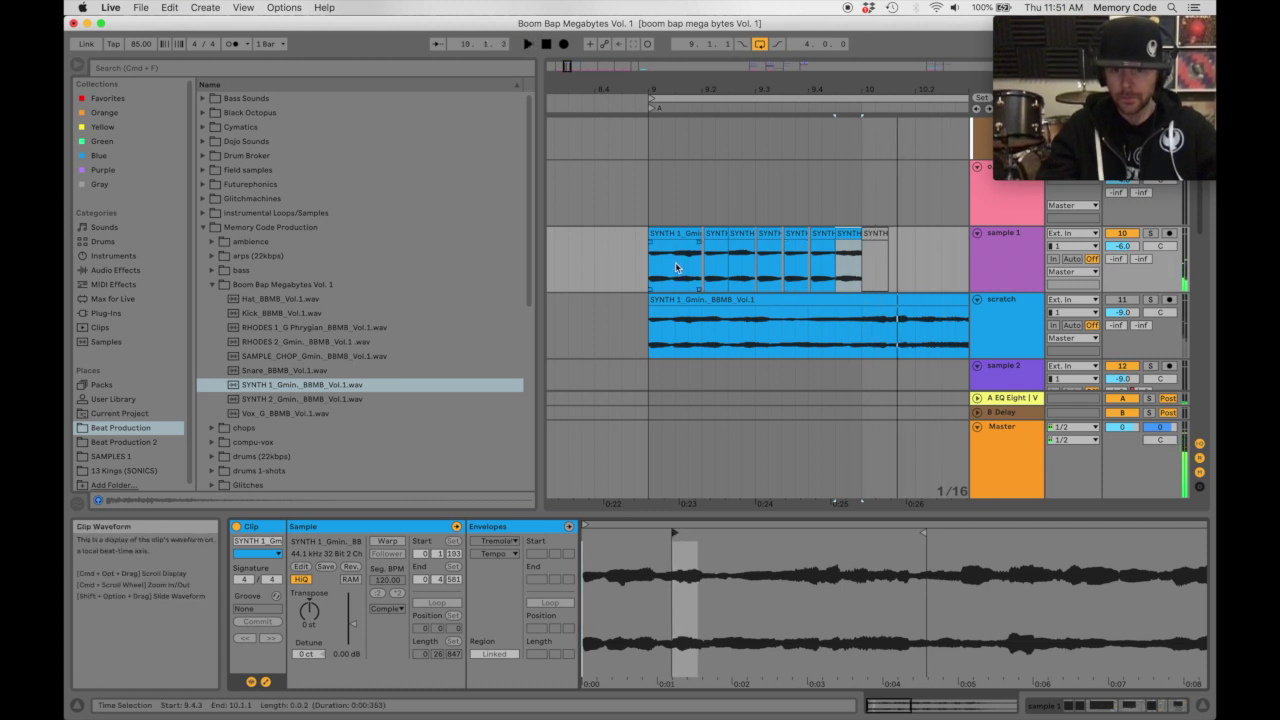
# Set the 9.4.3 chop's start marker to about 1.205 seconds, auditioning the chop against the pattern.
pyautogui.click(655, 270)
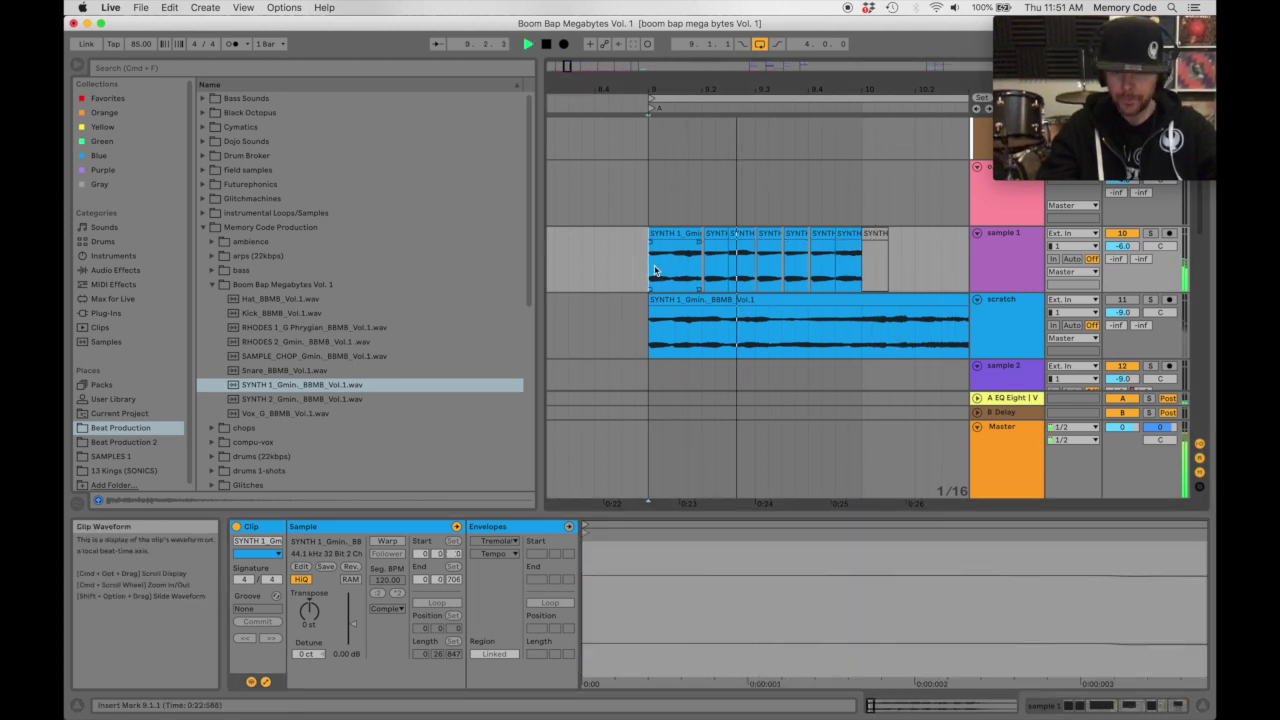
pyautogui.press('space')
pyautogui.click(843, 235)
pyautogui.press('space')
pyautogui.moveTo(703, 536); pyautogui.dragTo(703, 490)
pyautogui.press('space')
pyautogui.press('space')
pyautogui.moveTo(674, 532); pyautogui.dragTo(679, 533)
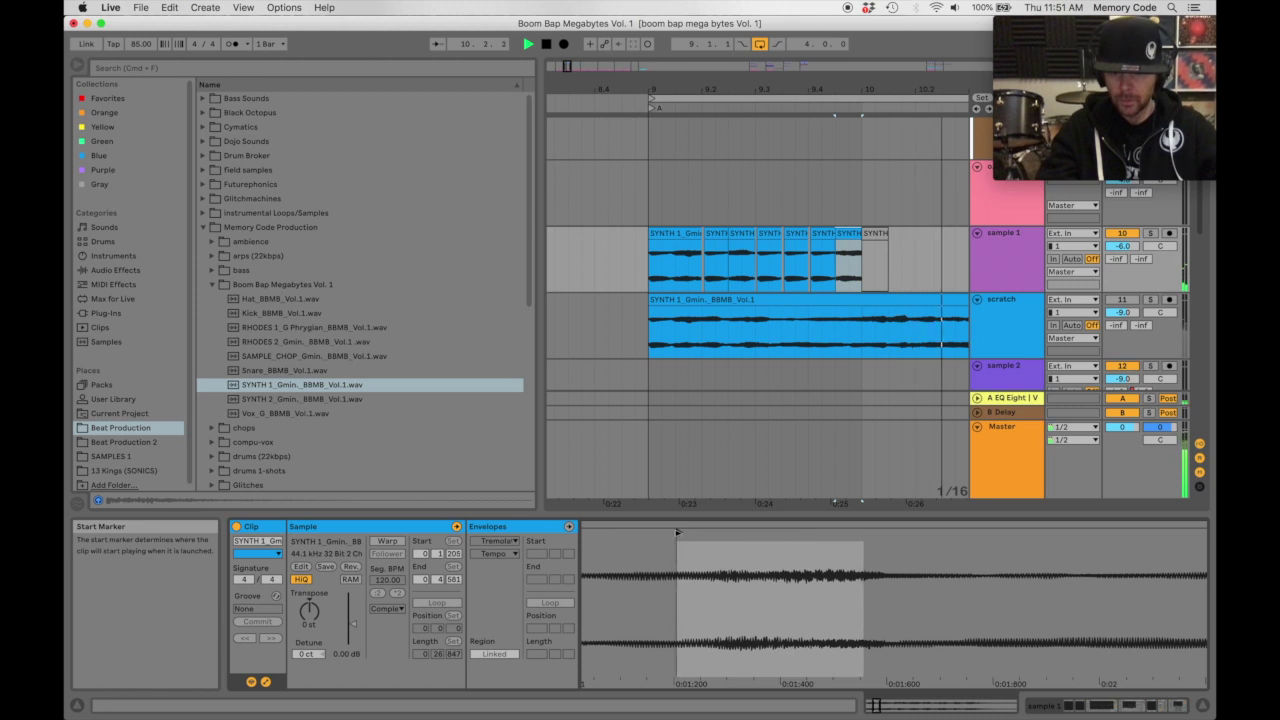
pyautogui.press('space')
pyautogui.press('space')
pyautogui.press('space')
pyautogui.press('space')
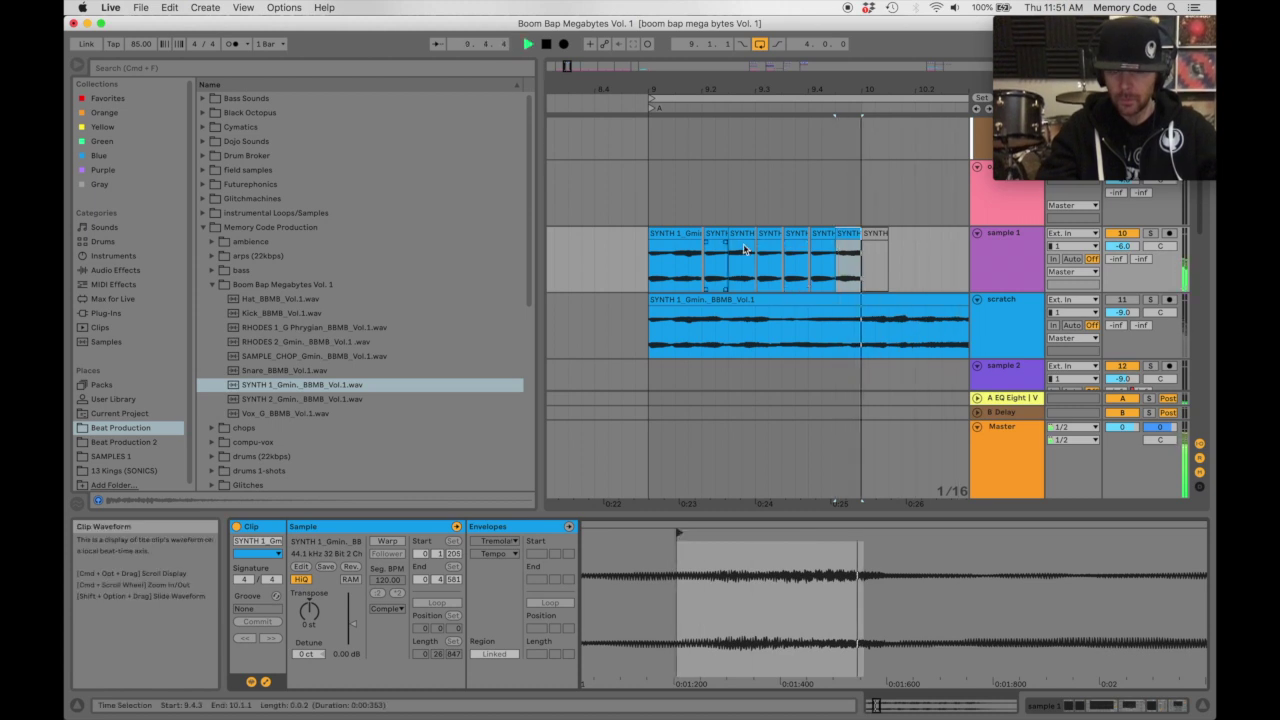
pyautogui.press('space')
# Play the chopped pattern on the sample 1 track from 9.1.1.
pyautogui.moveTo(834, 84); pyautogui.dragTo(834, 89)
pyautogui.moveTo(847, 233)
pyautogui.mouseDown()
pyautogui.moveTo(831, 234)
pyautogui.moveTo(856, 248)
pyautogui.moveTo(849, 237)
pyautogui.mouseUp()
pyautogui.moveTo(855, 88)
pyautogui.mouseDown()
pyautogui.moveTo(770, 62)
pyautogui.moveTo(772, 83)
pyautogui.moveTo(733, 76)
pyautogui.mouseUp()
pyautogui.click(623, 269)
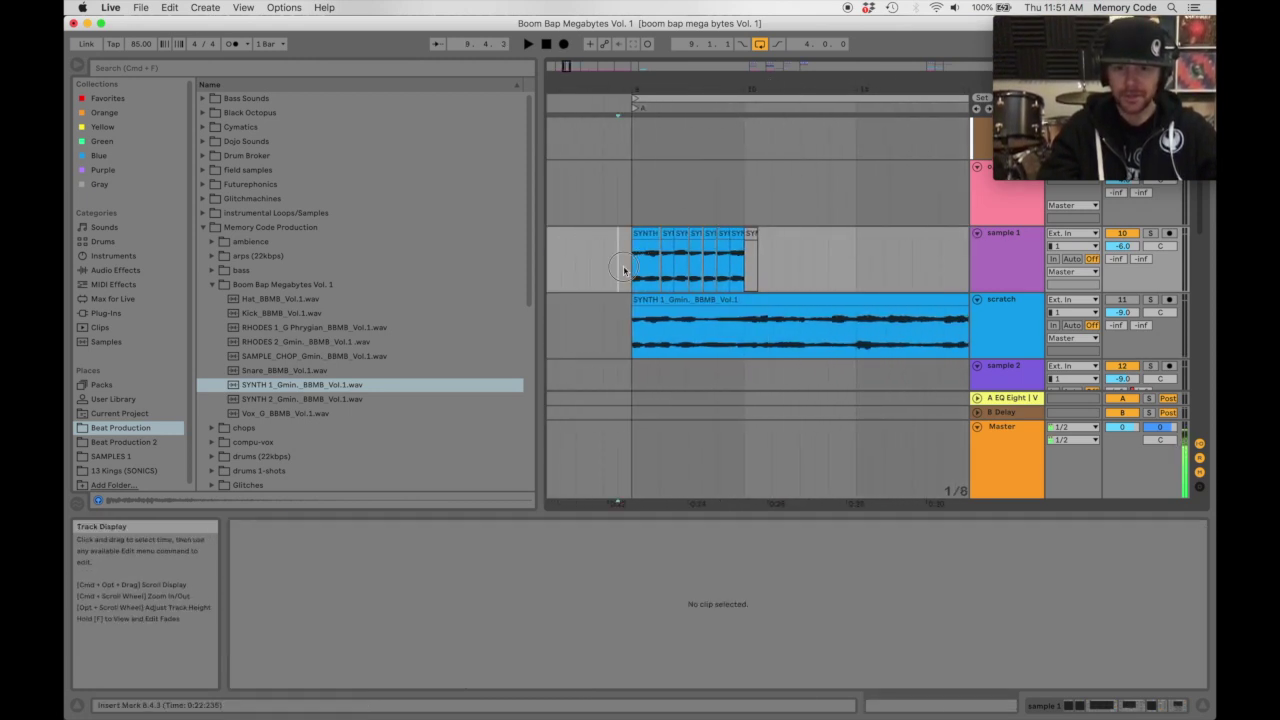
pyautogui.click(636, 270)
pyautogui.press('space')
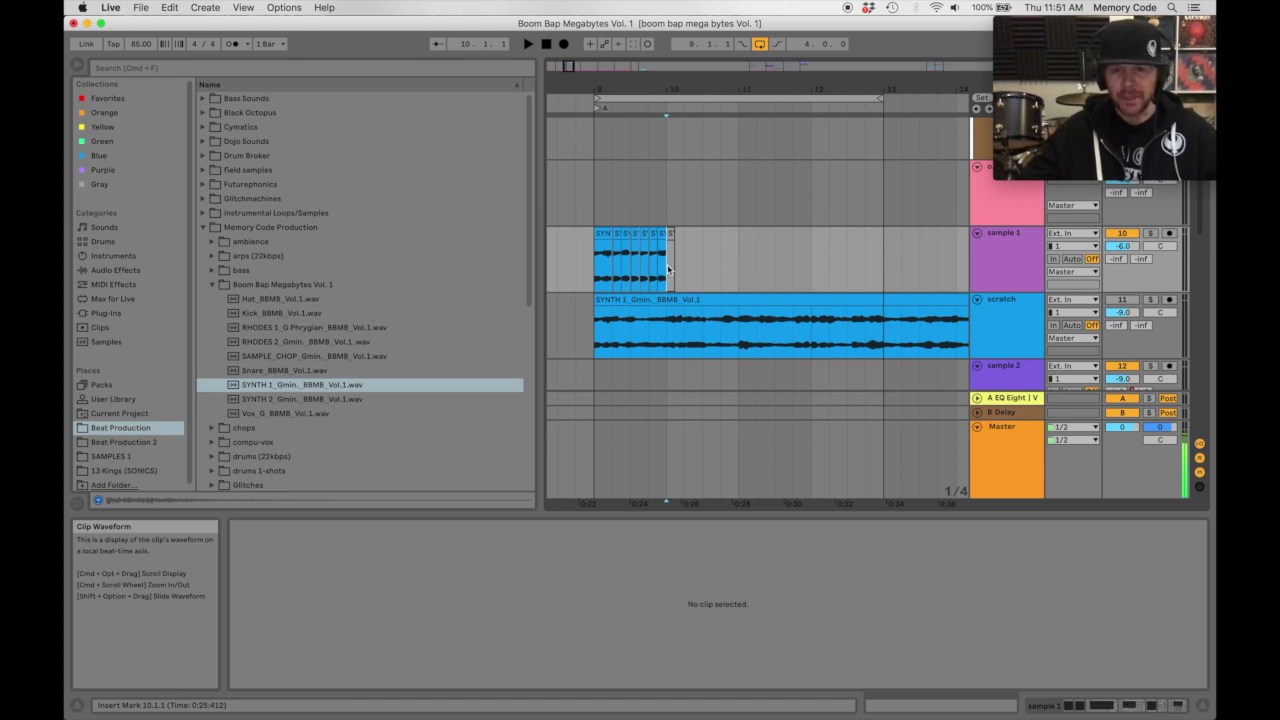
# Review the four-bar layout on the sample 1 track by marking out bars 9, 10, 11 and 12 in turn.
pyautogui.moveTo(592, 282); pyautogui.dragTo(671, 268)
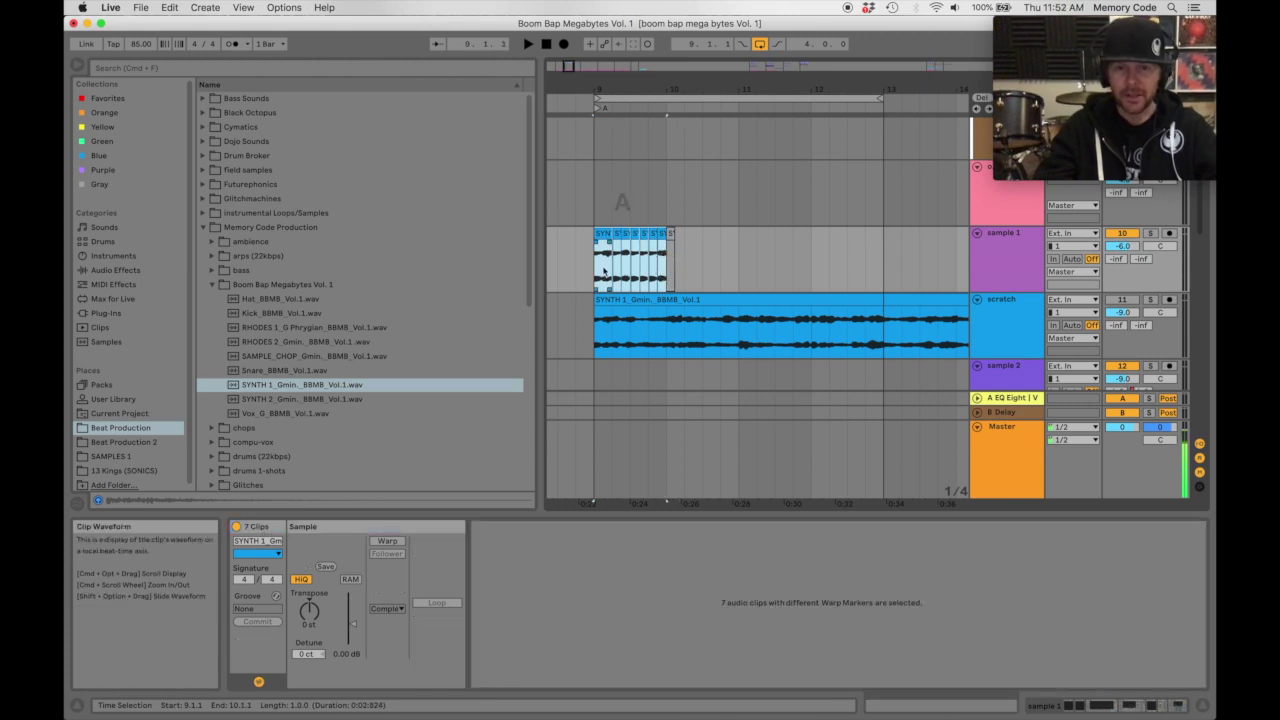
pyautogui.click(669, 267)
pyautogui.moveTo(681, 267); pyautogui.dragTo(729, 266)
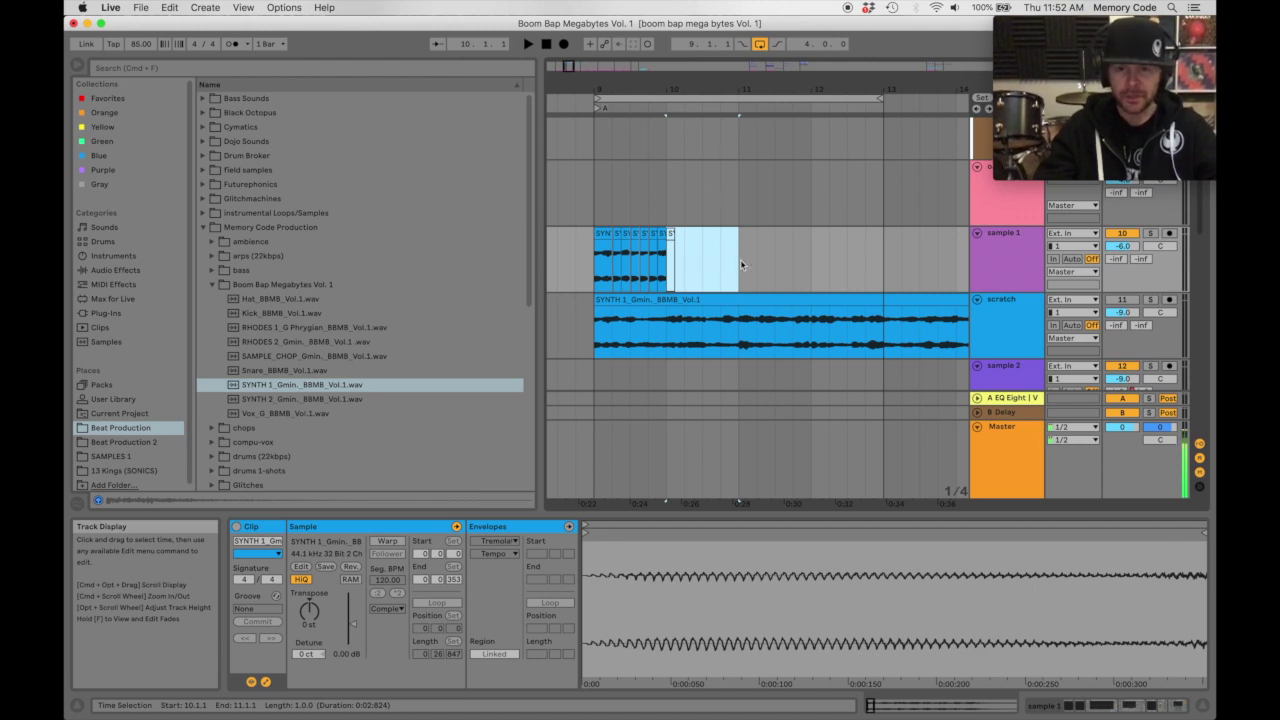
pyautogui.moveTo(741, 265); pyautogui.dragTo(810, 263)
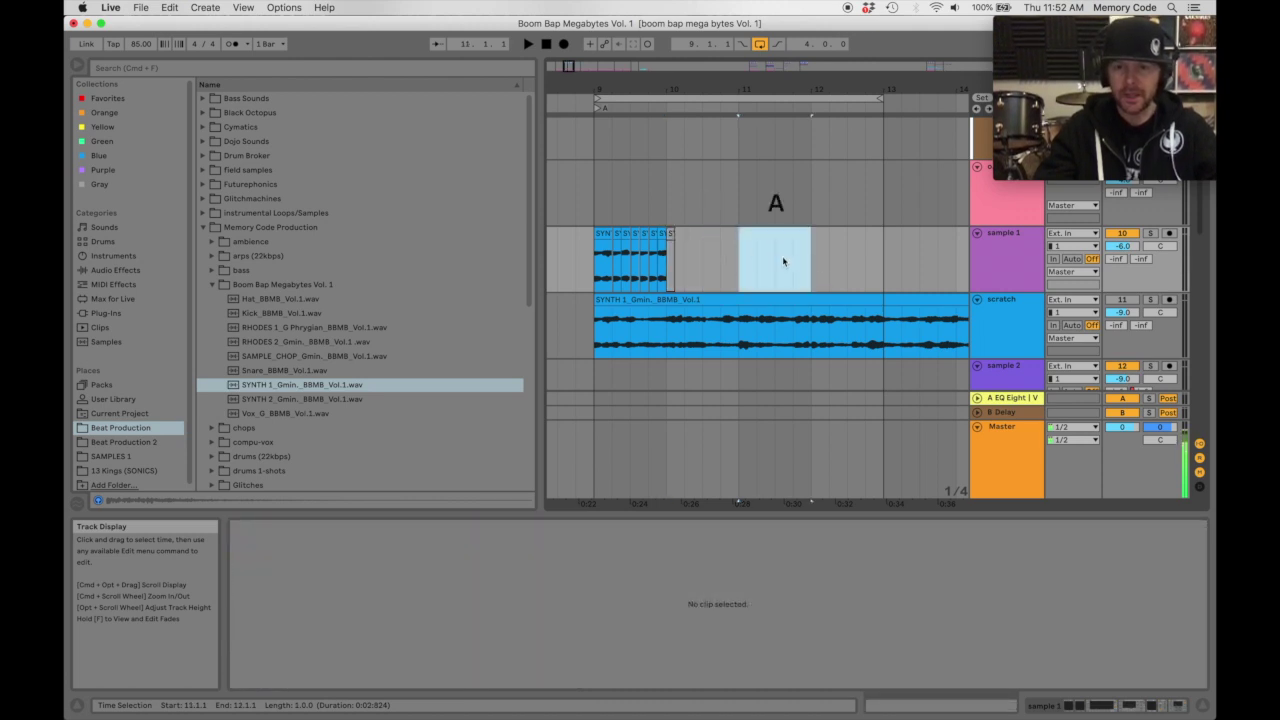
pyautogui.moveTo(810, 262); pyautogui.dragTo(889, 259)
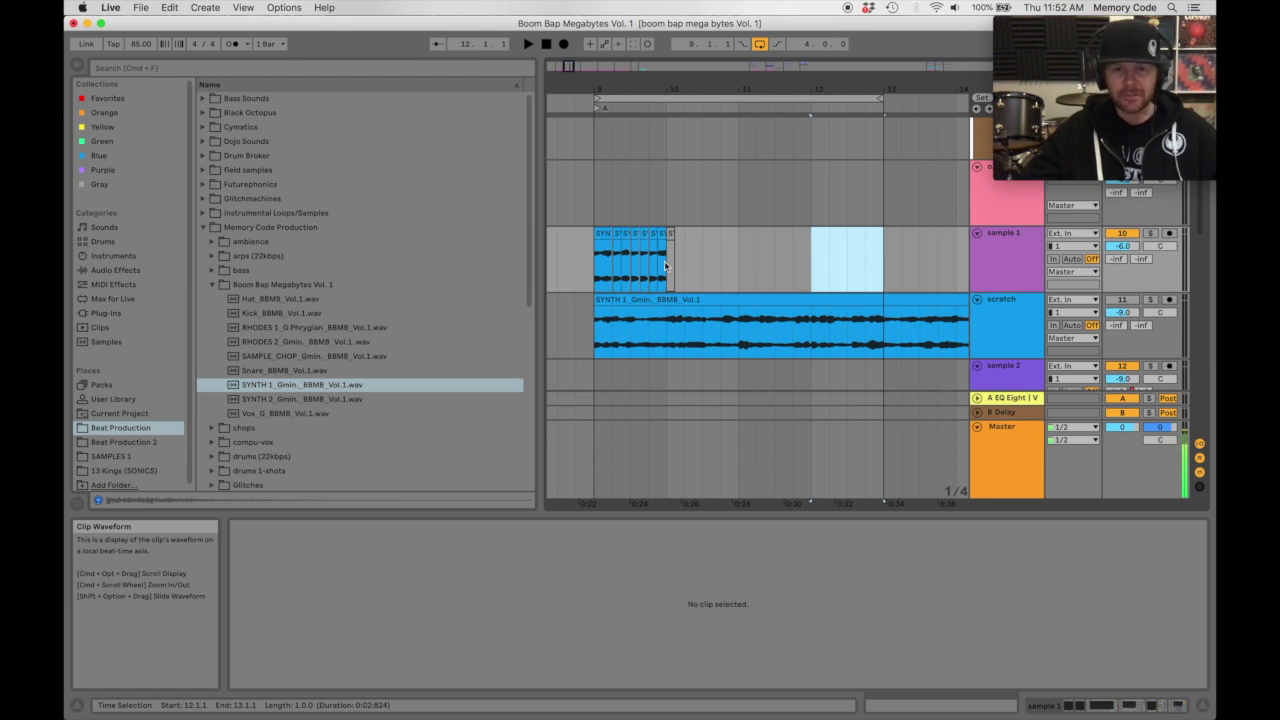
# Copy the seven bar 9 chops on the sample 1 track and paste them at 11.1.1.
pyautogui.click(592, 276)
pyautogui.moveTo(592, 276); pyautogui.dragTo(672, 266)
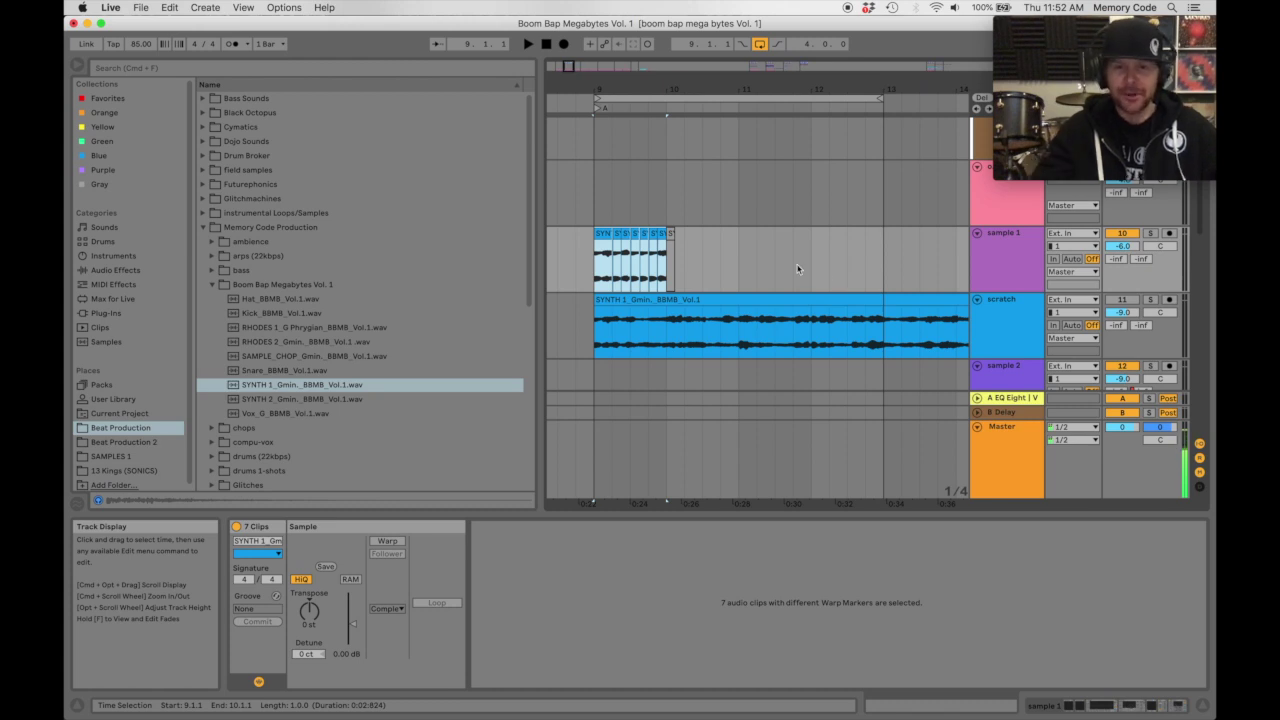
pyautogui.click(594, 268)
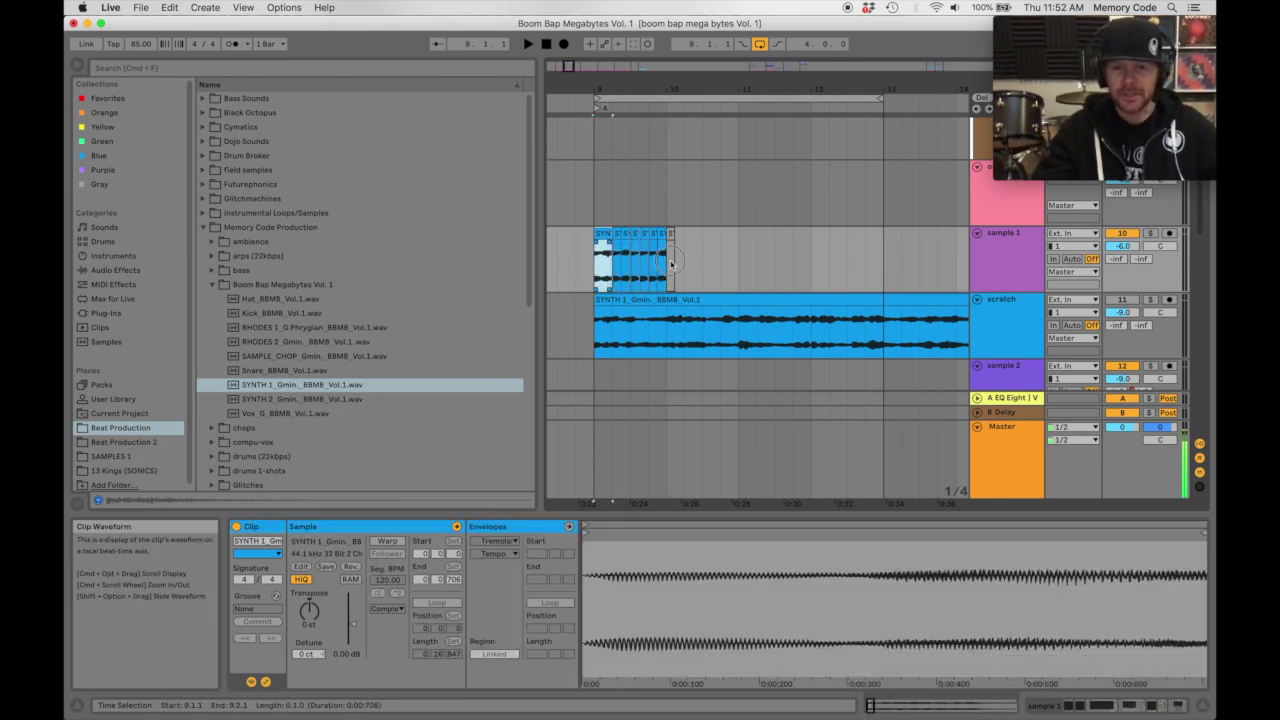
pyautogui.keyDown('shift'); pyautogui.click(664, 262); pyautogui.keyUp('shift')
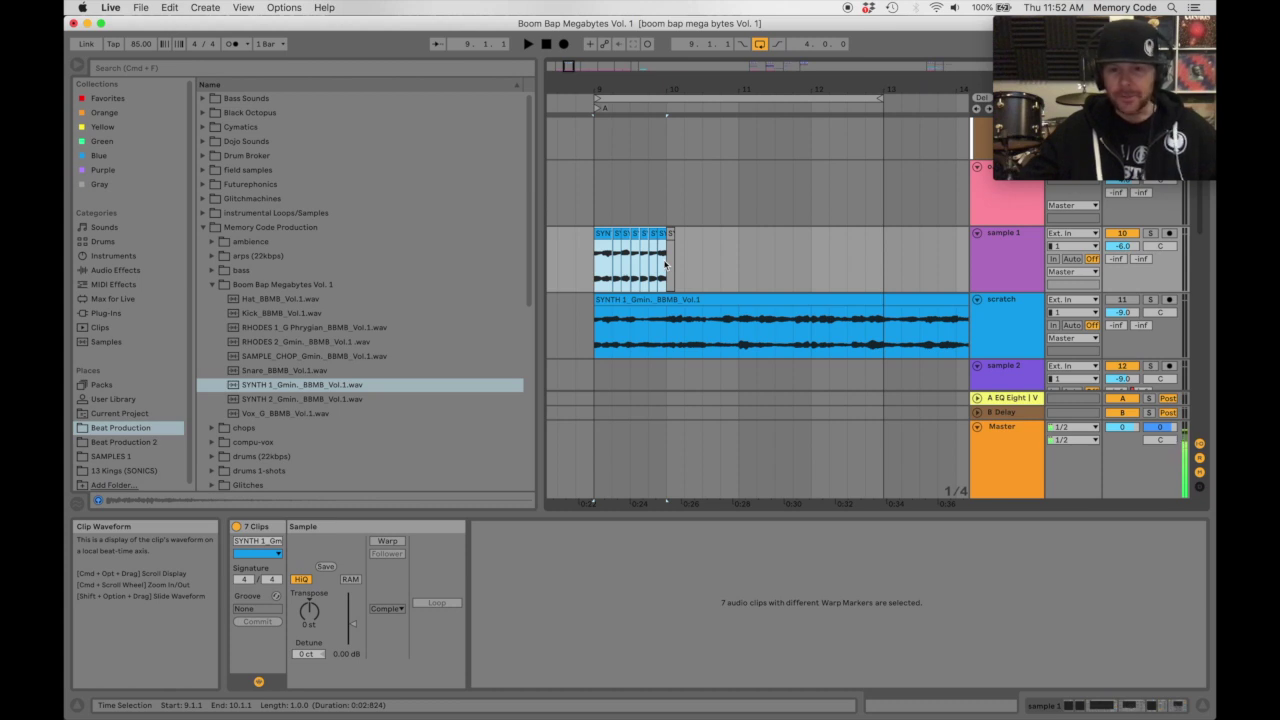
pyautogui.moveTo(666, 265); pyautogui.dragTo(596, 264)
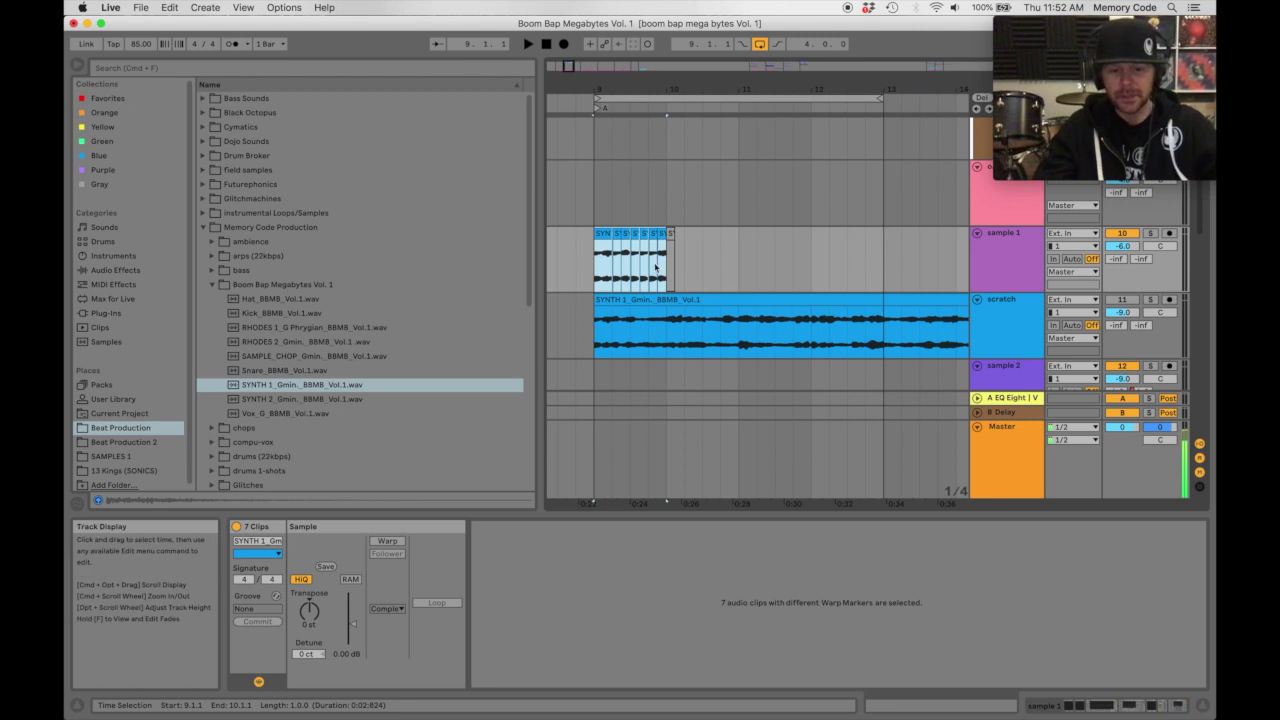
pyautogui.click(741, 262)
pyautogui.press('super+v')
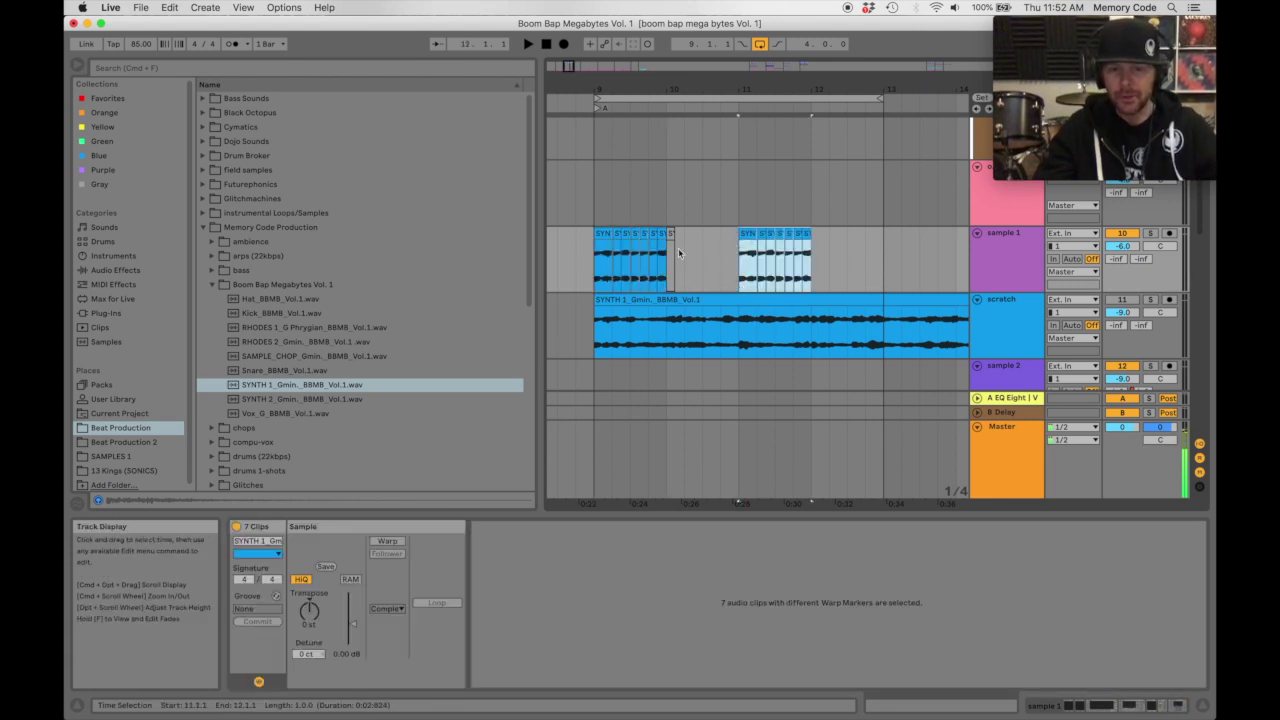
# Move the deactivated chop from 10.1.1 to 10.4.1 and copy the first two bar 9 chops to 10.1.1.
pyautogui.moveTo(669, 257); pyautogui.dragTo(735, 262)
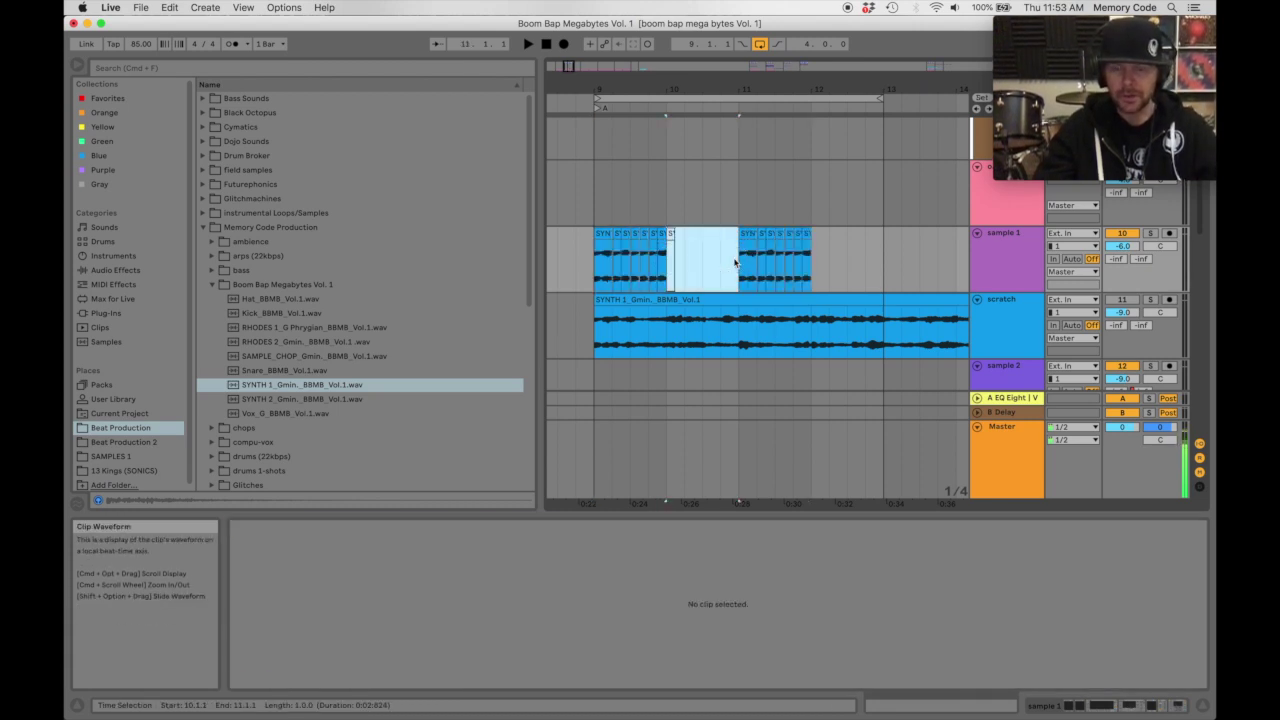
pyautogui.moveTo(673, 236); pyautogui.dragTo(722, 241)
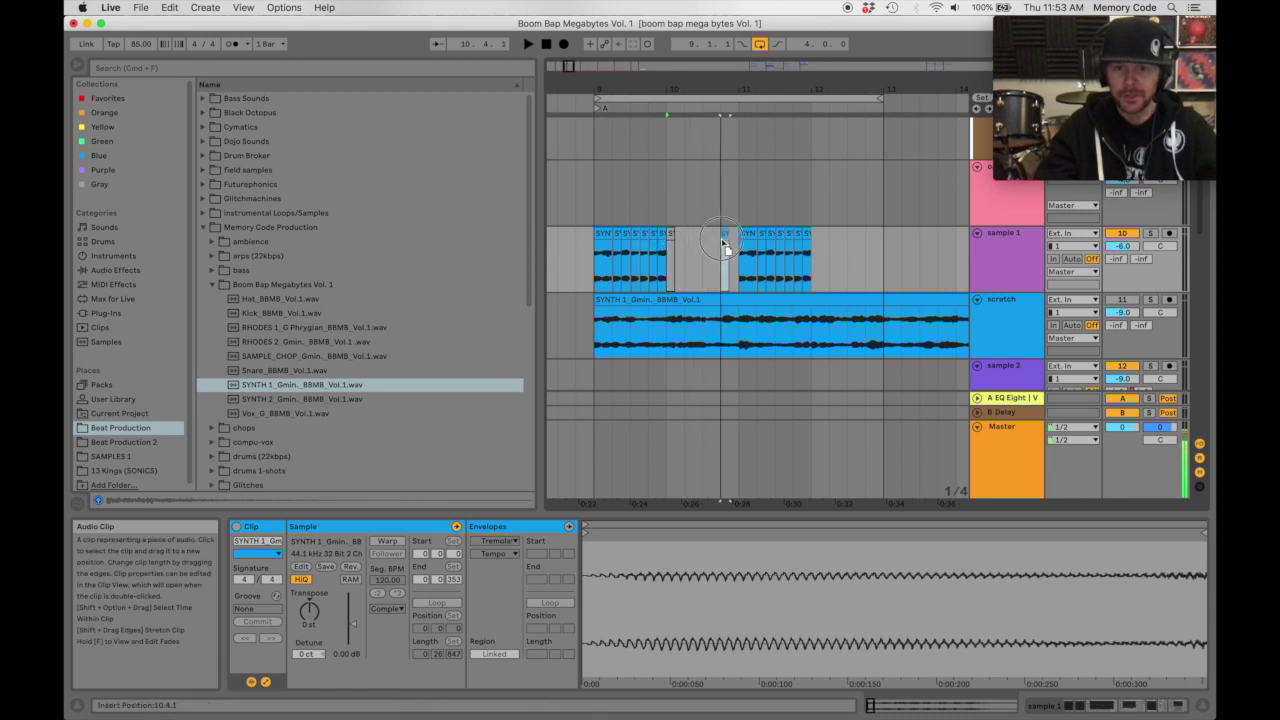
pyautogui.click(603, 245)
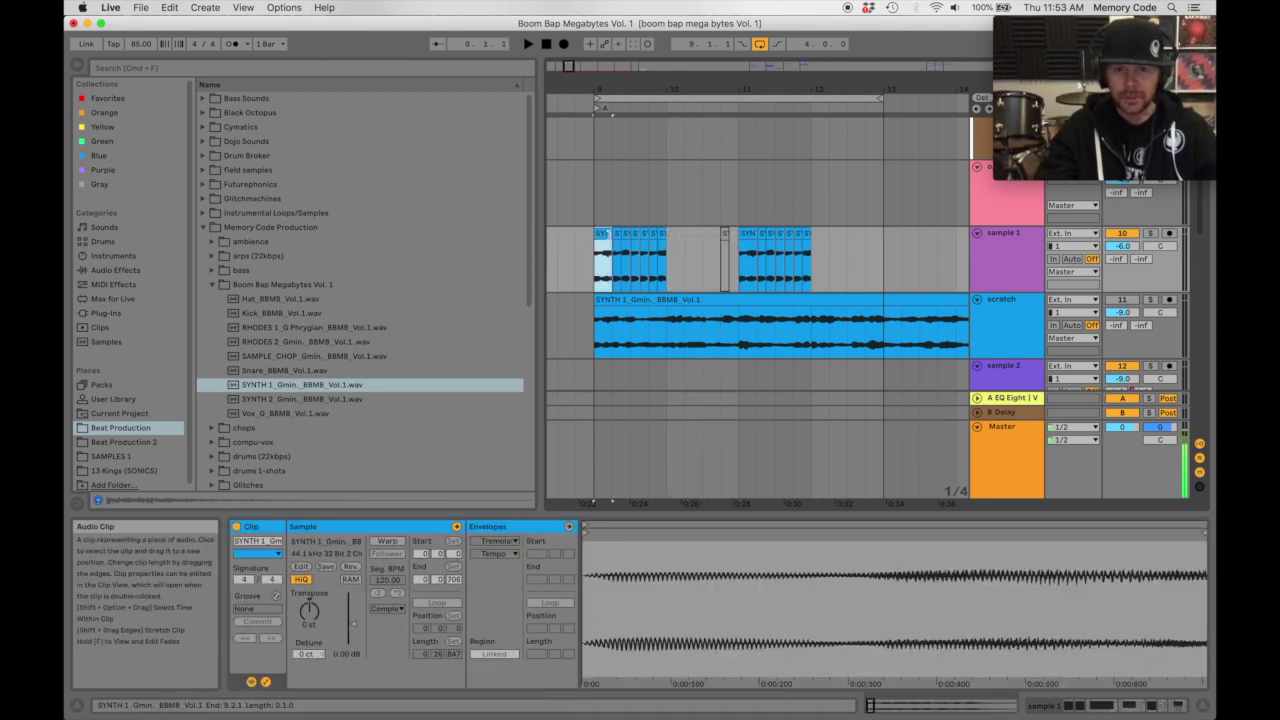
pyautogui.keyDown('shift'); pyautogui.click(615, 233); pyautogui.keyUp('shift')
pyautogui.moveTo(615, 233); pyautogui.dragTo(668, 269)
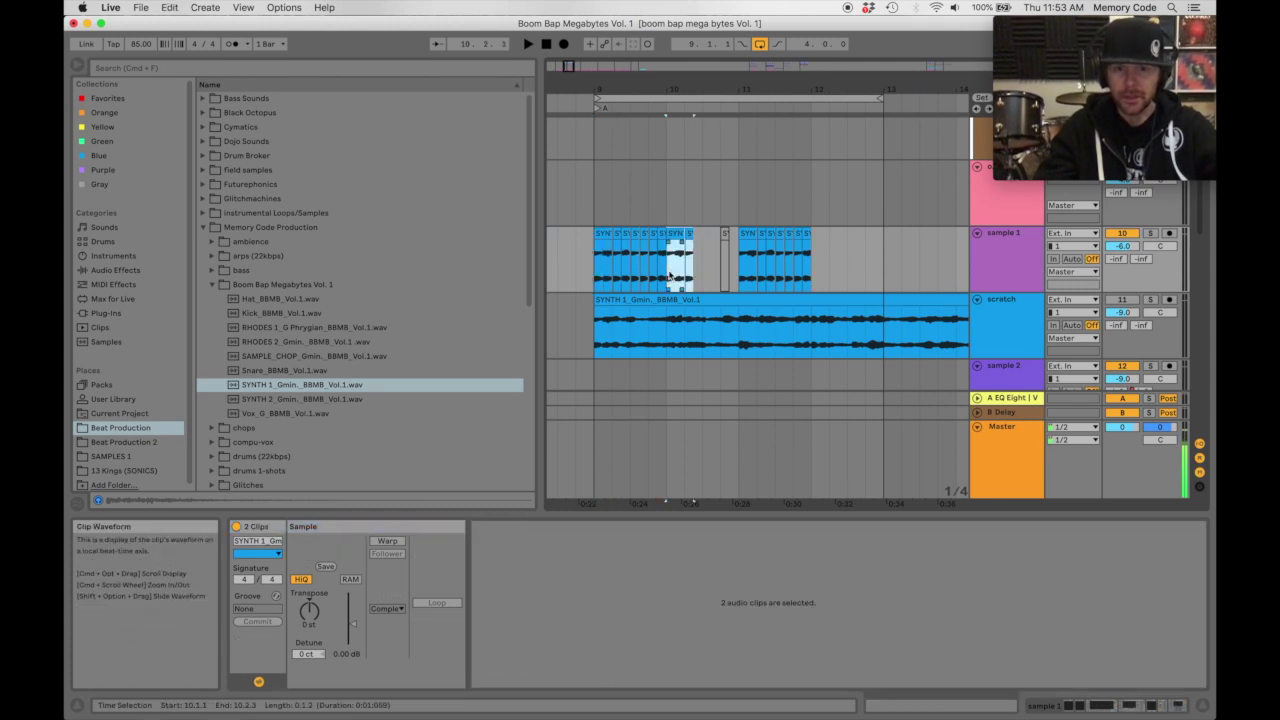
# Copy the 9.4.3 chop and paste it at 10.2.3 on the sample 1 track.
pyautogui.press('+')
pyautogui.click(657, 236)
pyautogui.press('super+c')
pyautogui.click(716, 269)
pyautogui.press('super+v')
# Move the deactivated chop from 10.4.1 to 12.3.1, clearing the second half of bar 10.
pyautogui.moveTo(730, 267); pyautogui.dragTo(795, 265)
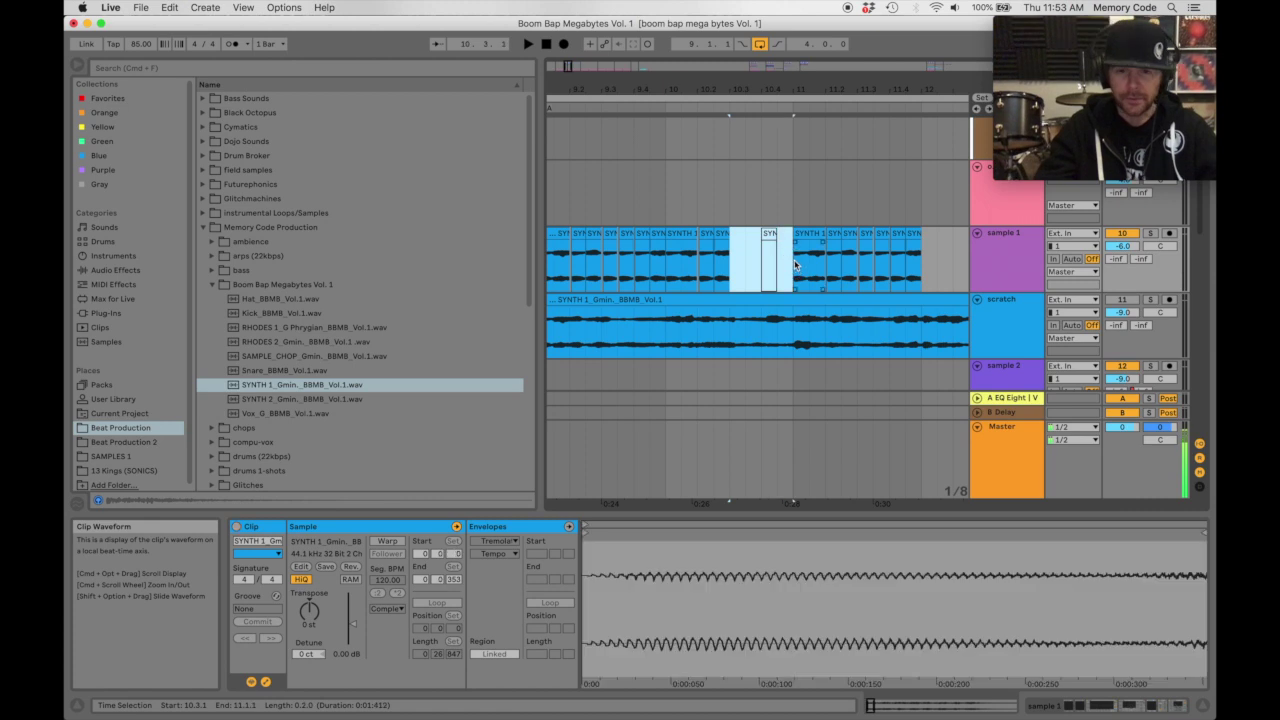
pyautogui.moveTo(772, 89); pyautogui.dragTo(772, 78)
pyautogui.click(770, 234)
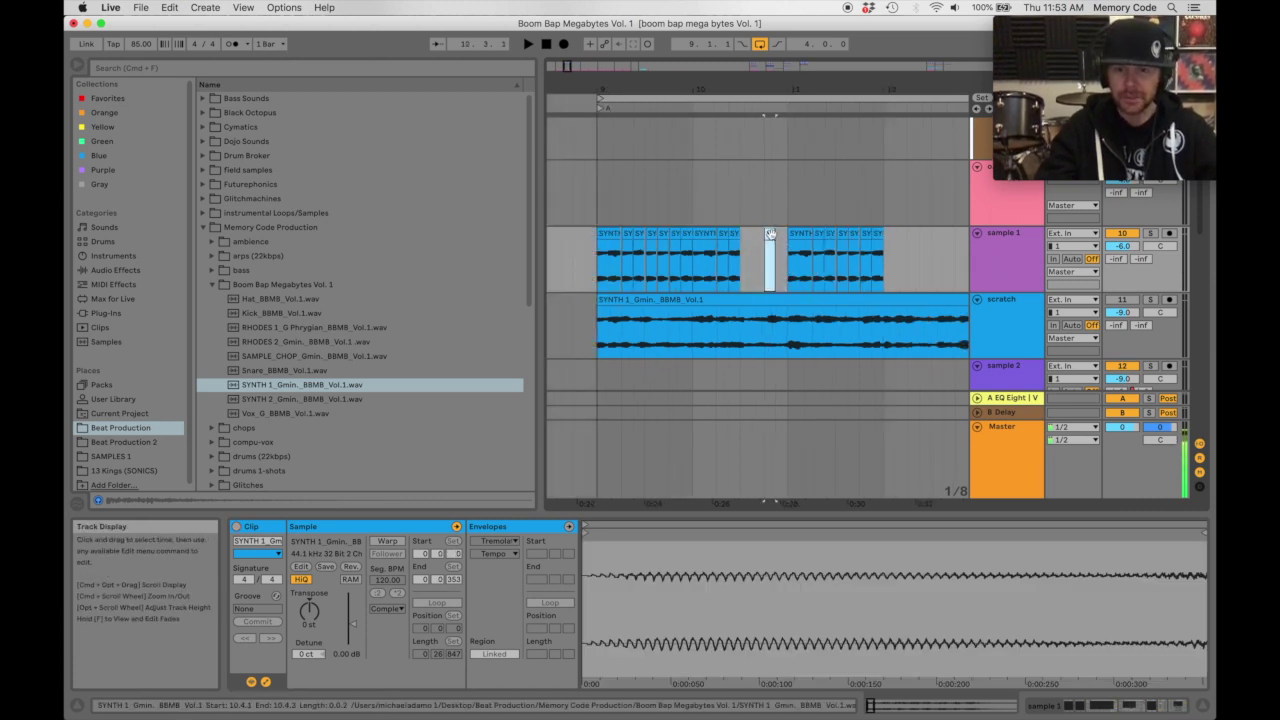
pyautogui.moveTo(770, 235); pyautogui.dragTo(937, 256)
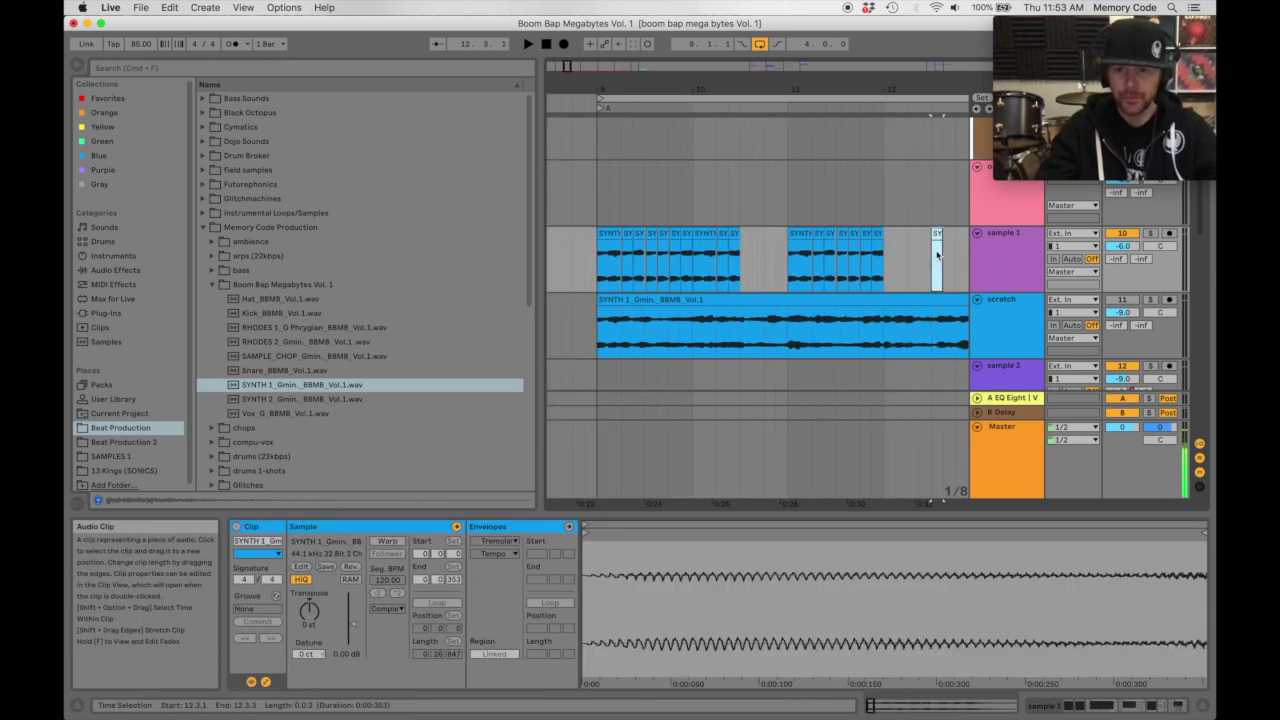
# Copy the scratch track's section from 9.3.3 to 10.1.1, paste it at 10.3.1 on the sample 1 track and audition it.
pyautogui.moveTo(689, 332); pyautogui.dragTo(657, 330)
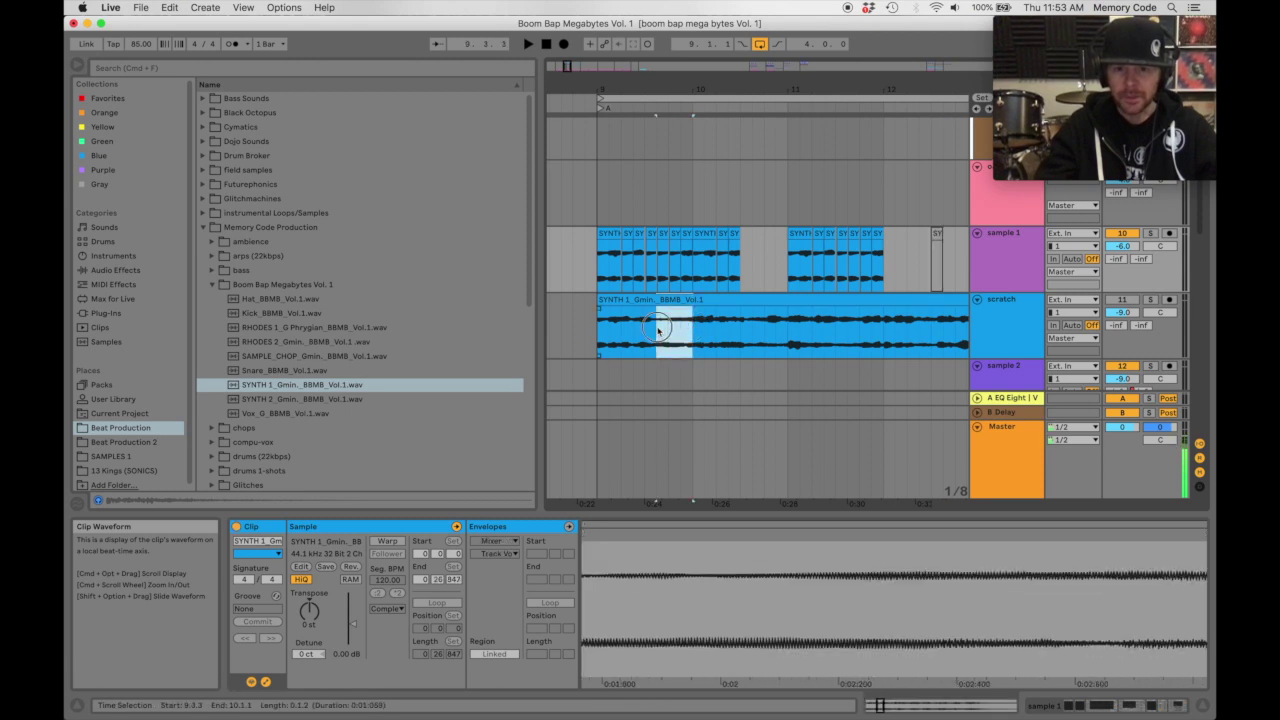
pyautogui.press('super+c')
pyautogui.click(746, 275)
pyautogui.press('super+v')
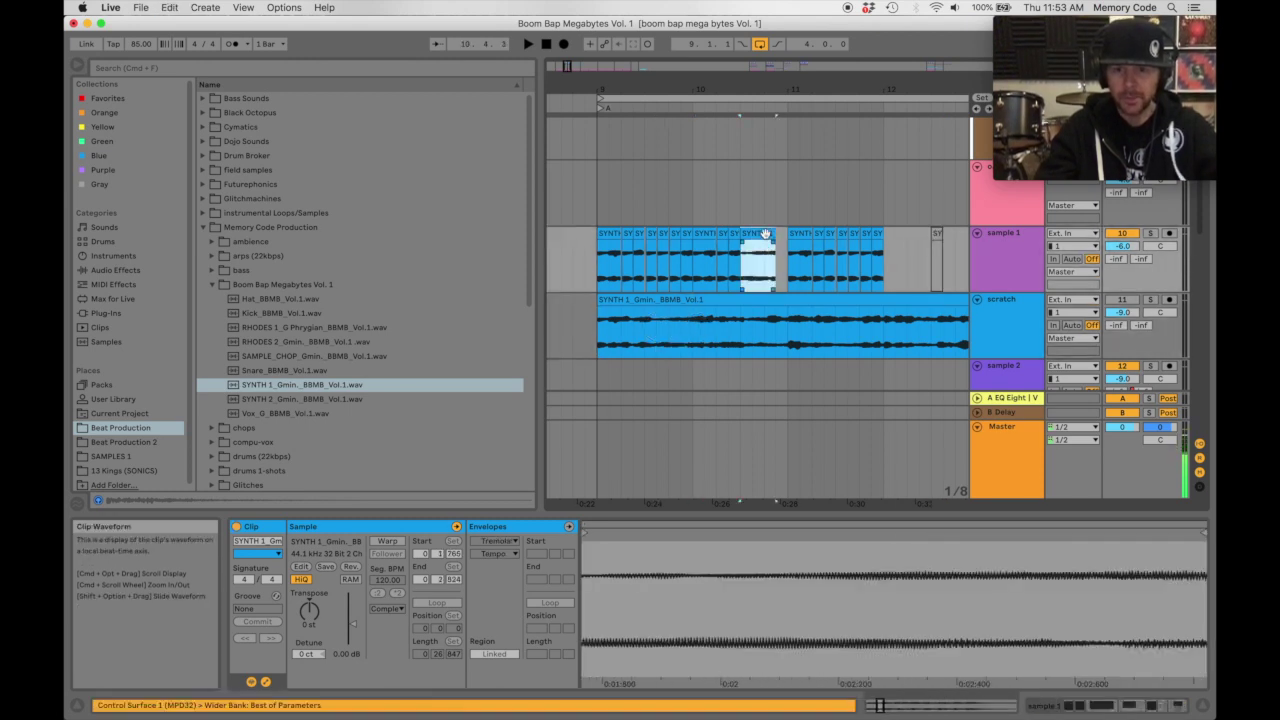
pyautogui.press('space')
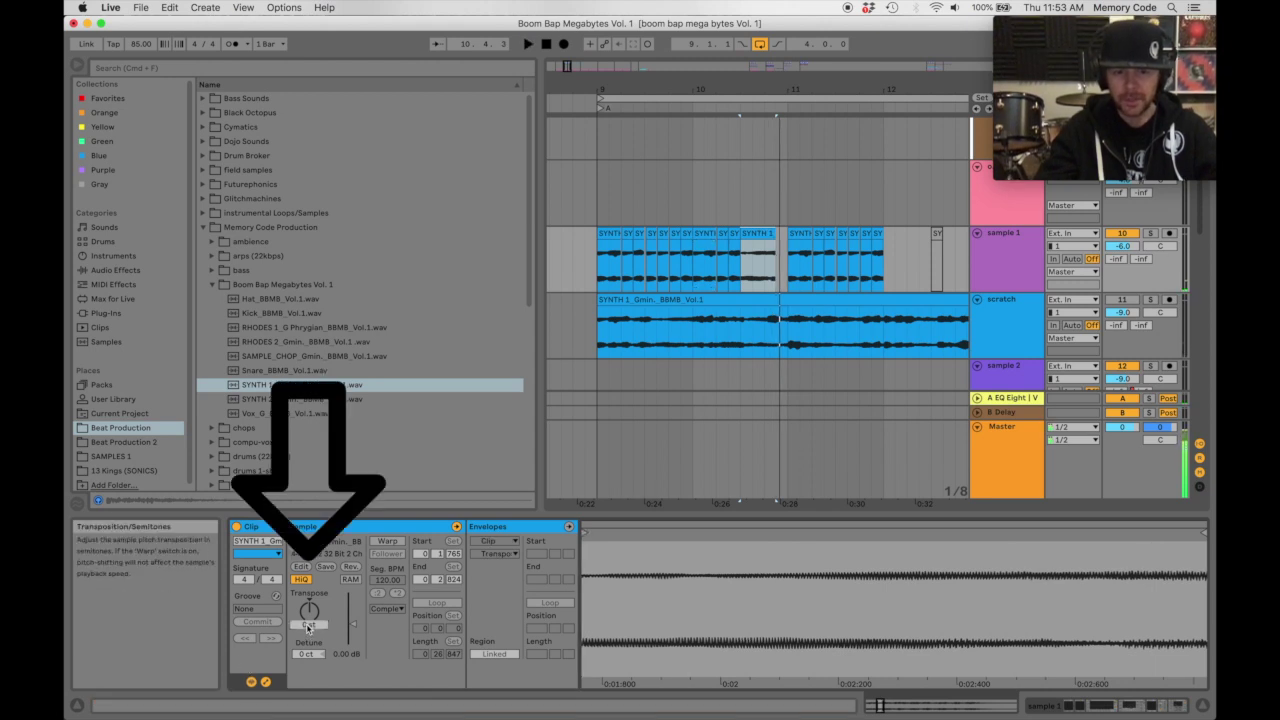
# Transpose the 10.3.1 chop up 7 semitones and colour it dark blue, playing it back.
pyautogui.moveTo(308, 627); pyautogui.dragTo(308, 610)
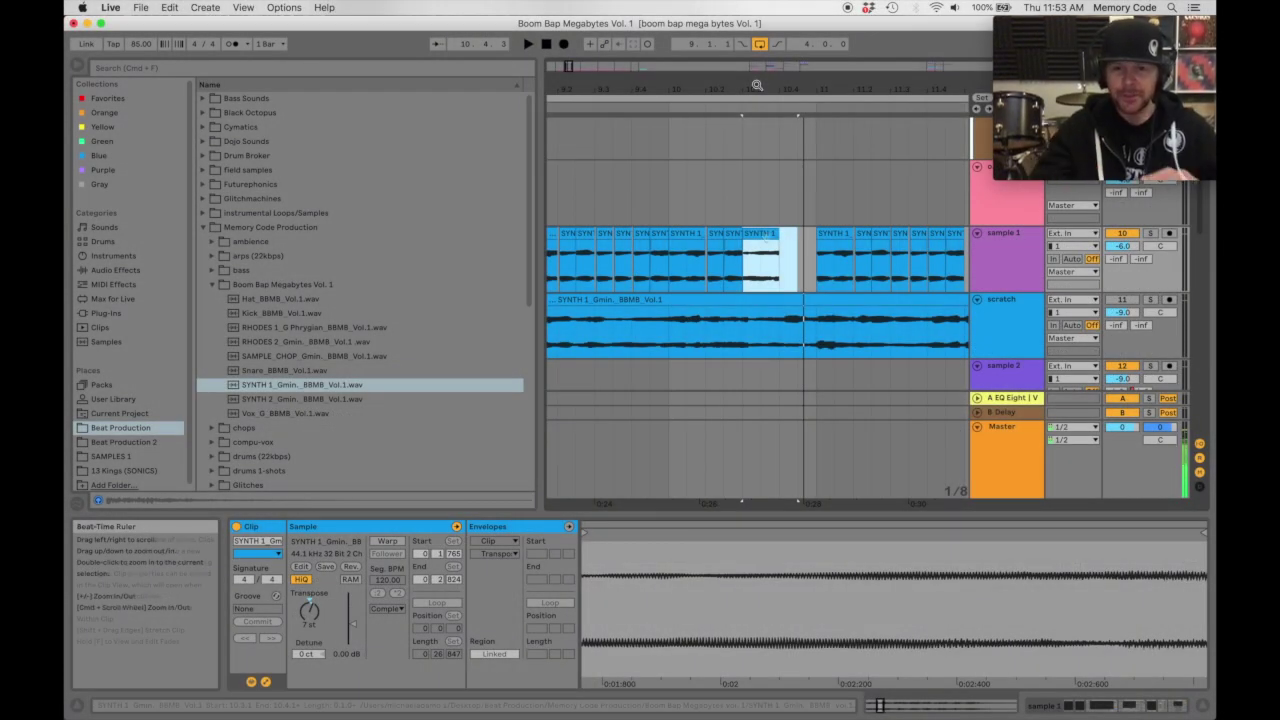
pyautogui.rightClick(763, 238)
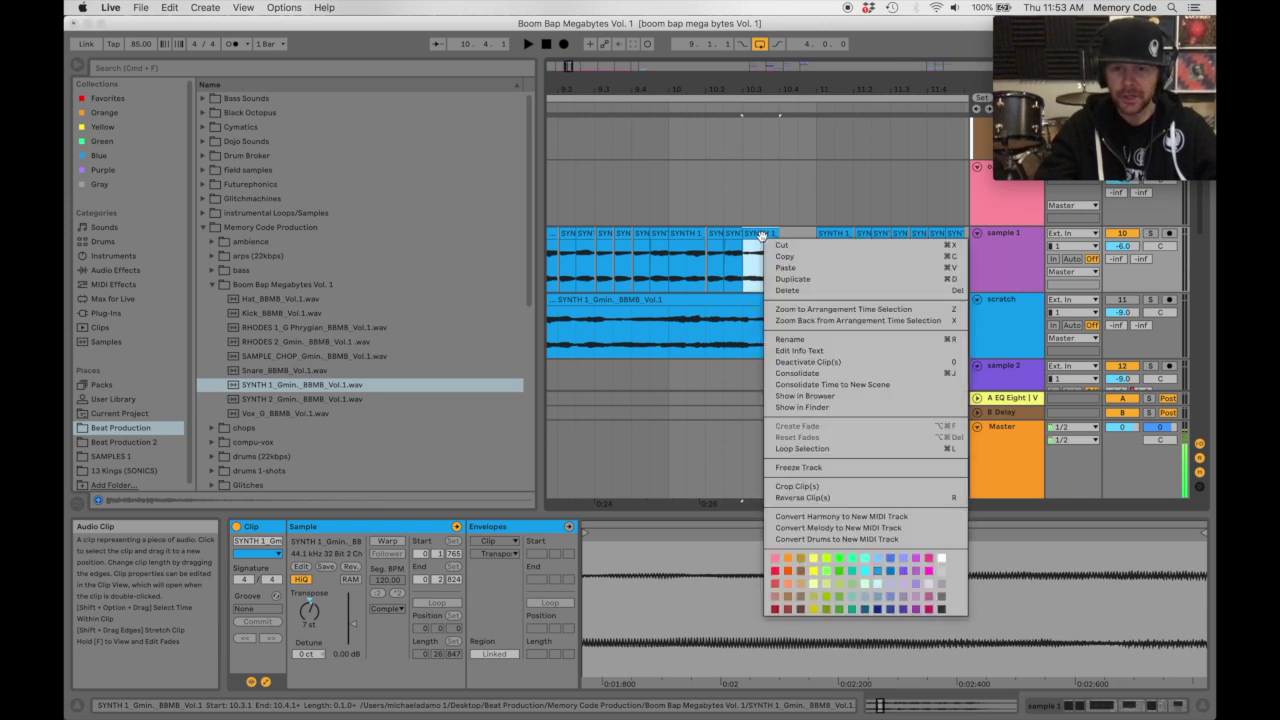
pyautogui.click(881, 611)
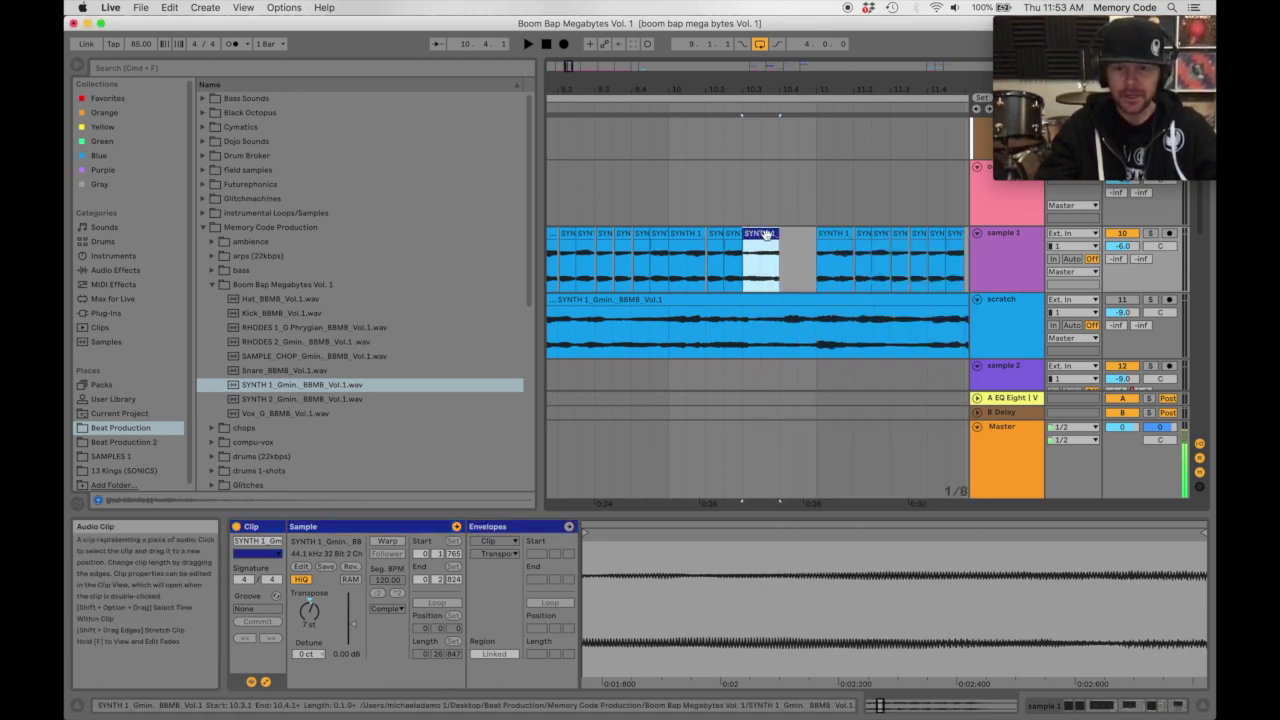
pyautogui.press('space')
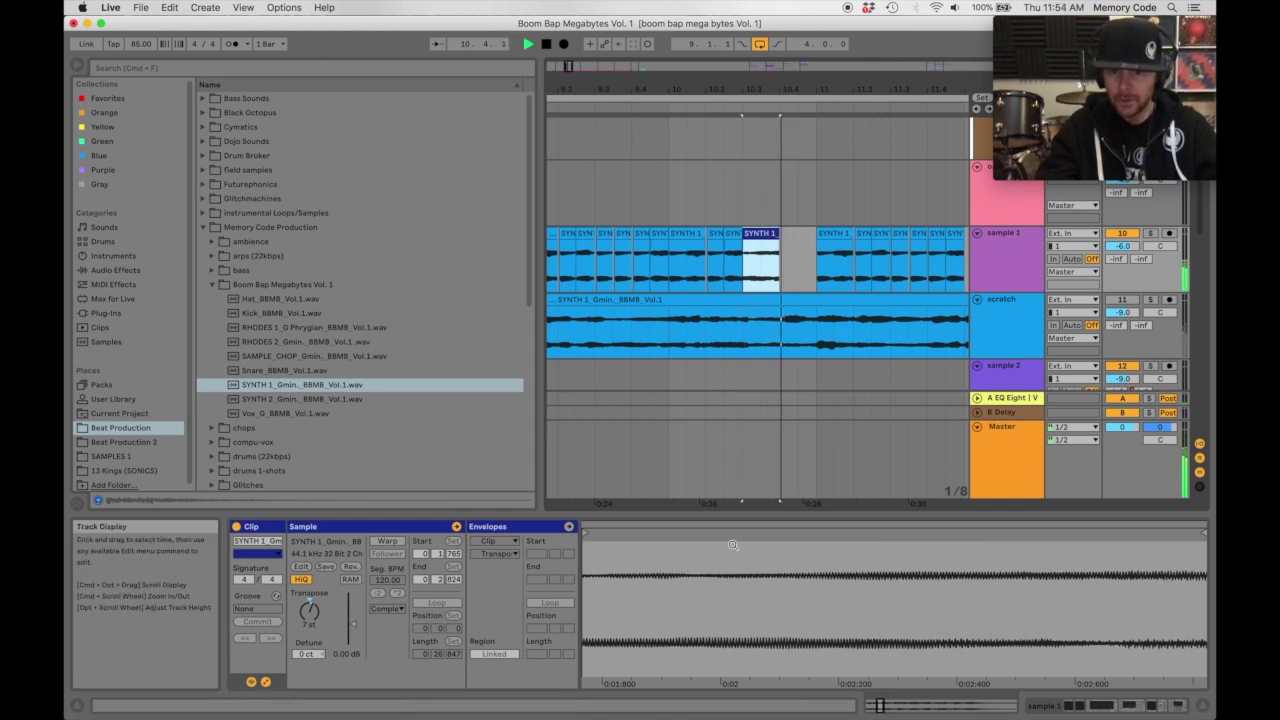
pyautogui.press('space')
# Extend the dark blue chop to 11.1.1 and set its start marker to about 1.63 seconds, auditioning it.
pyautogui.doubleClick(770, 232)
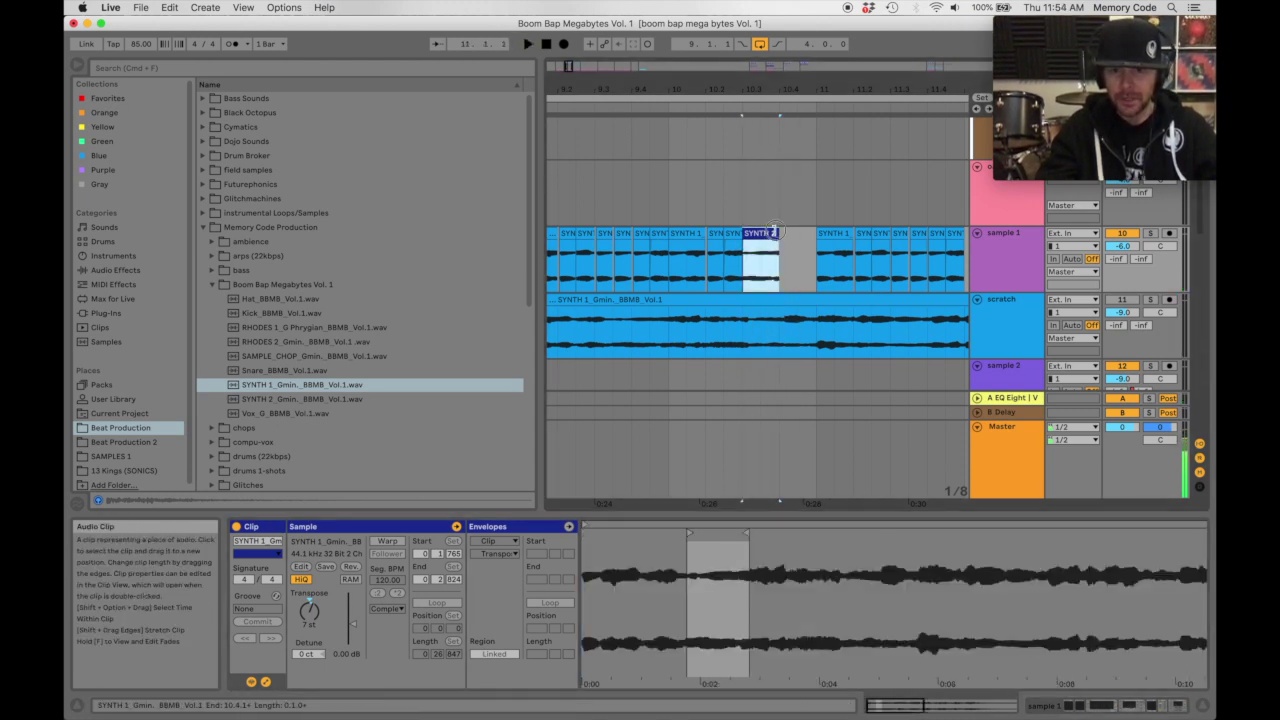
pyautogui.moveTo(773, 228); pyautogui.dragTo(810, 228)
pyautogui.moveTo(723, 610)
pyautogui.mouseDown()
pyautogui.moveTo(723, 540)
pyautogui.moveTo(812, 534)
pyautogui.mouseUp()
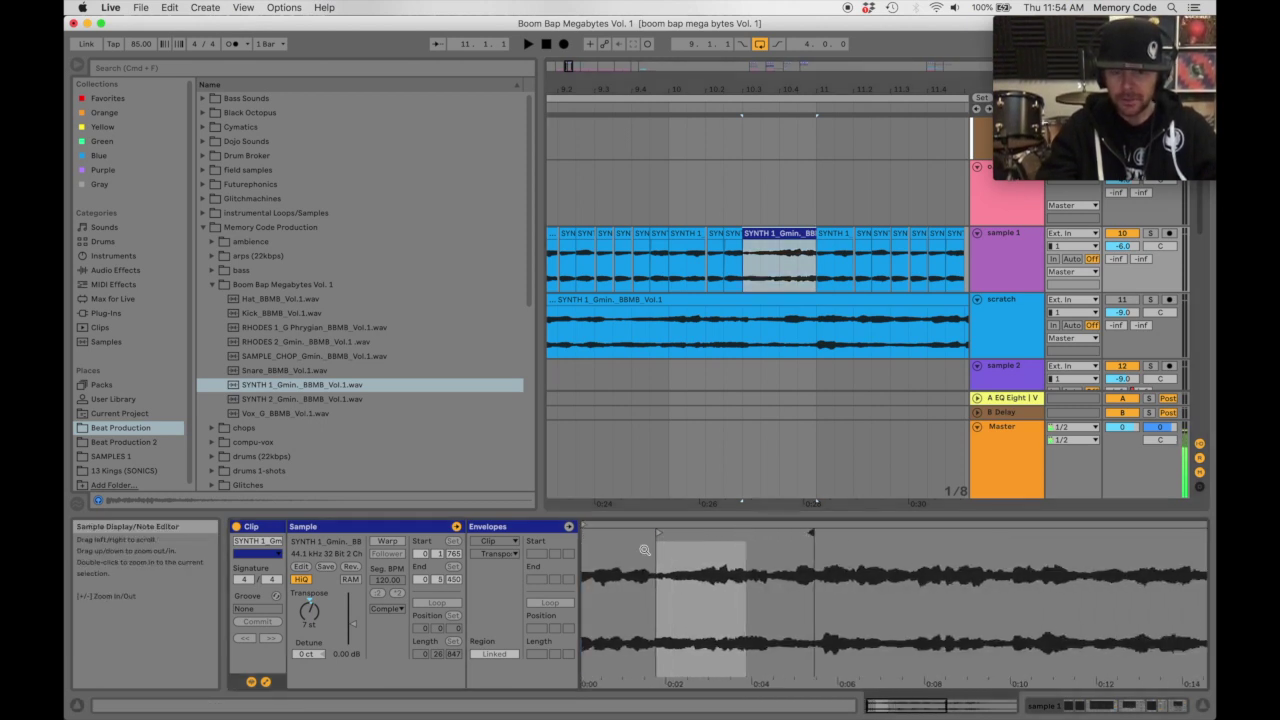
pyautogui.moveTo(662, 540); pyautogui.dragTo(650, 532)
pyautogui.press('space')
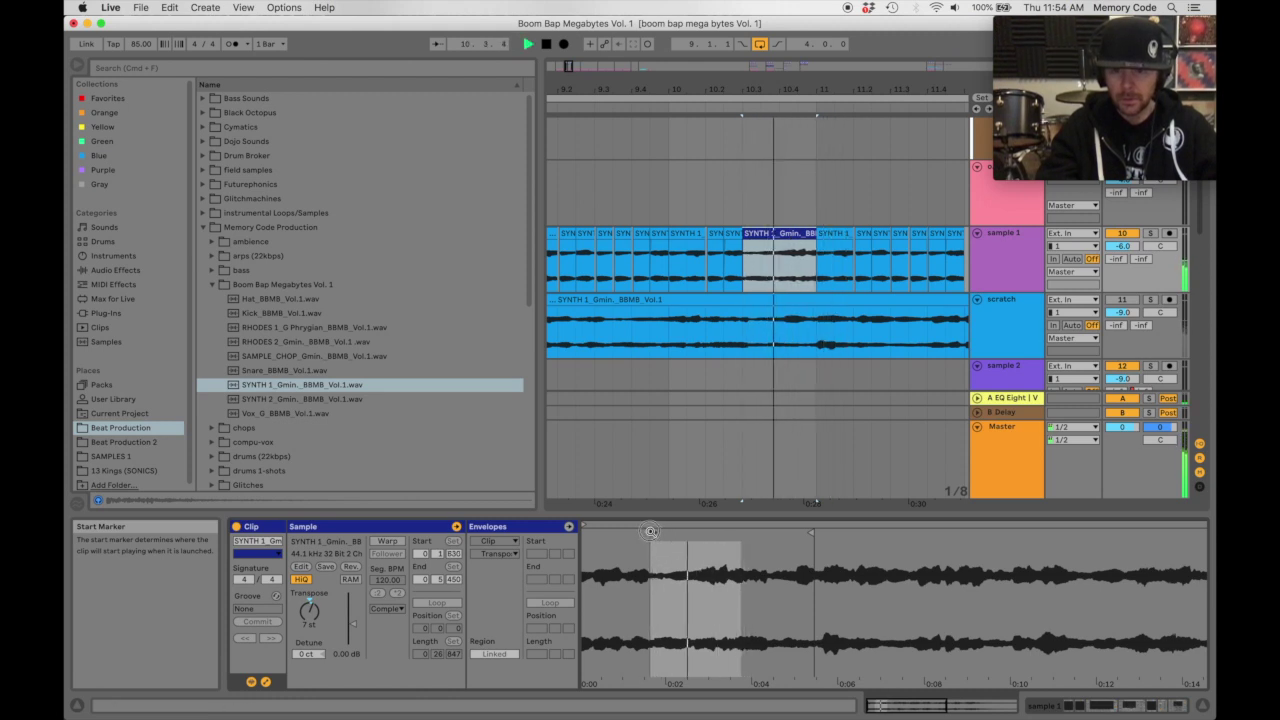
pyautogui.press('space')
# Split the dark blue chop at 10.4.1 into two one-beat chops.
pyautogui.moveTo(781, 265); pyautogui.dragTo(815, 266)
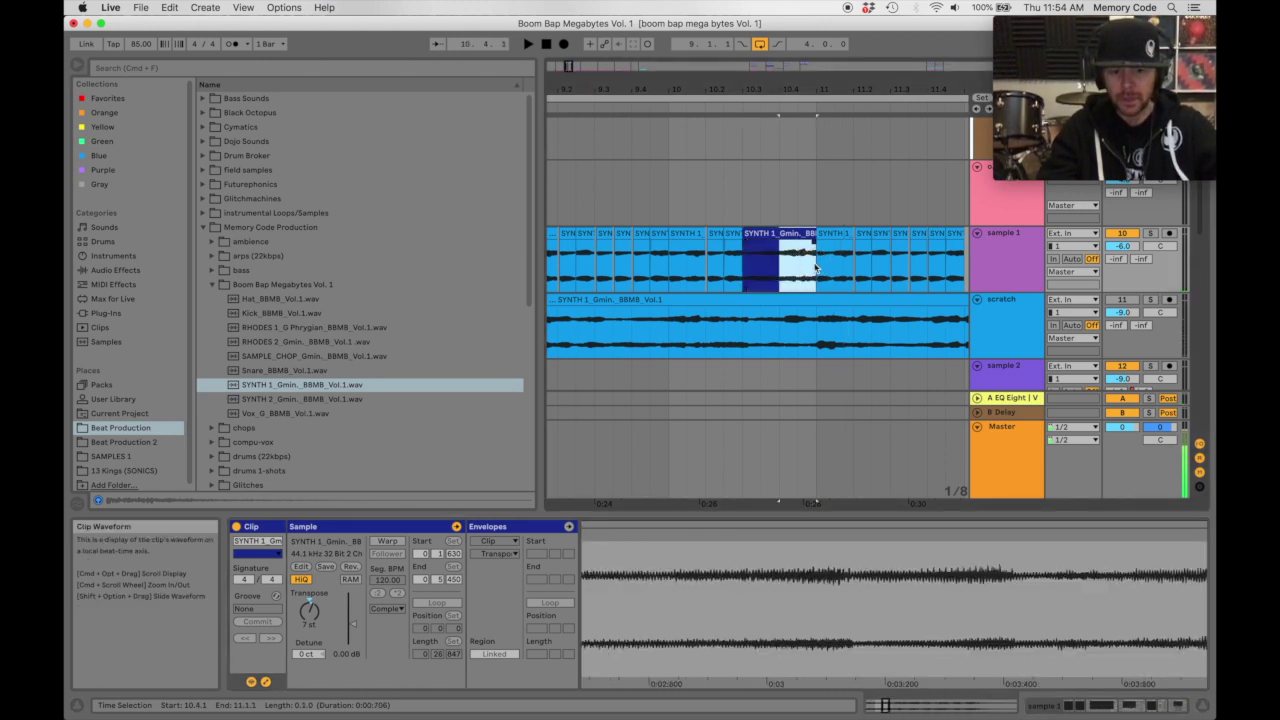
pyautogui.press('super+e')
pyautogui.click(762, 233)
pyautogui.click(797, 232)
# Try trimming the end of the 10.3.1 chop to leave a gap before 10.4.1, and extend it back to 10.4.1.
pyautogui.moveTo(780, 89); pyautogui.dragTo(780, 130)
pyautogui.moveTo(777, 234); pyautogui.dragTo(767, 234)
pyautogui.click(793, 234)
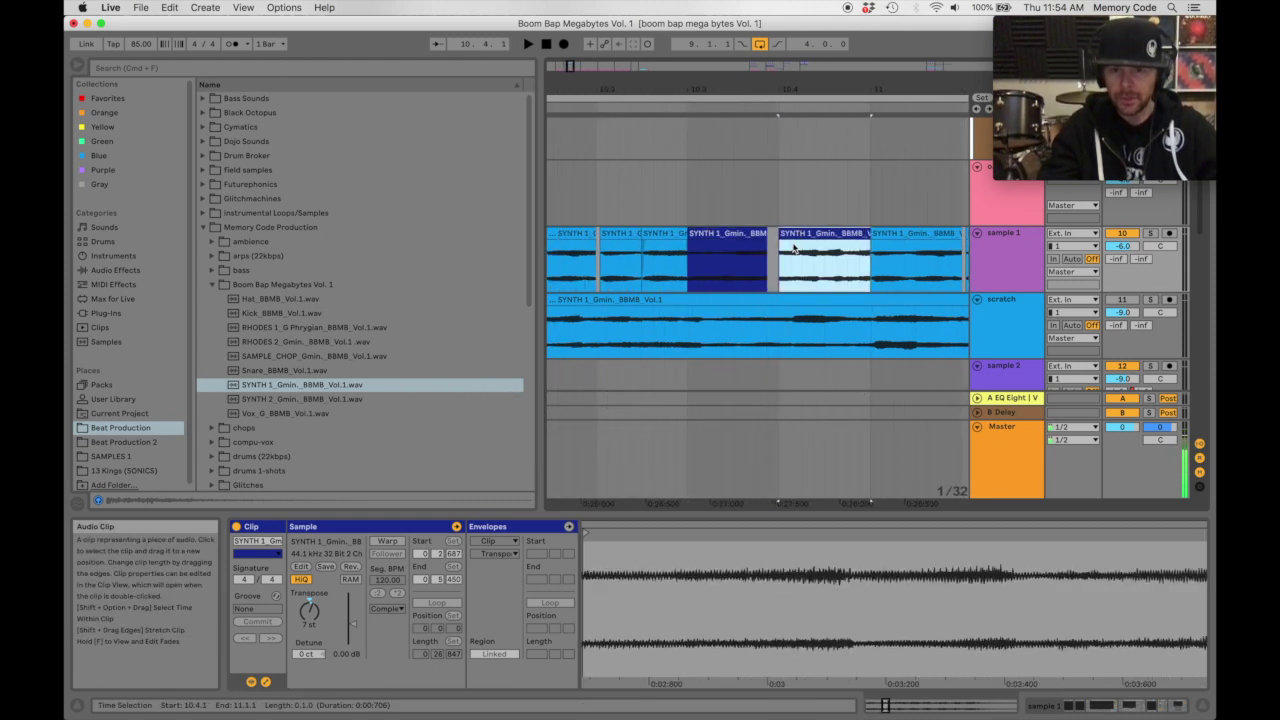
pyautogui.click(766, 234)
pyautogui.moveTo(769, 234); pyautogui.dragTo(779, 234)
# Audition the bar 10 chops, playing on from the 10.2.1 chop into bar 11.
pyautogui.press('space')
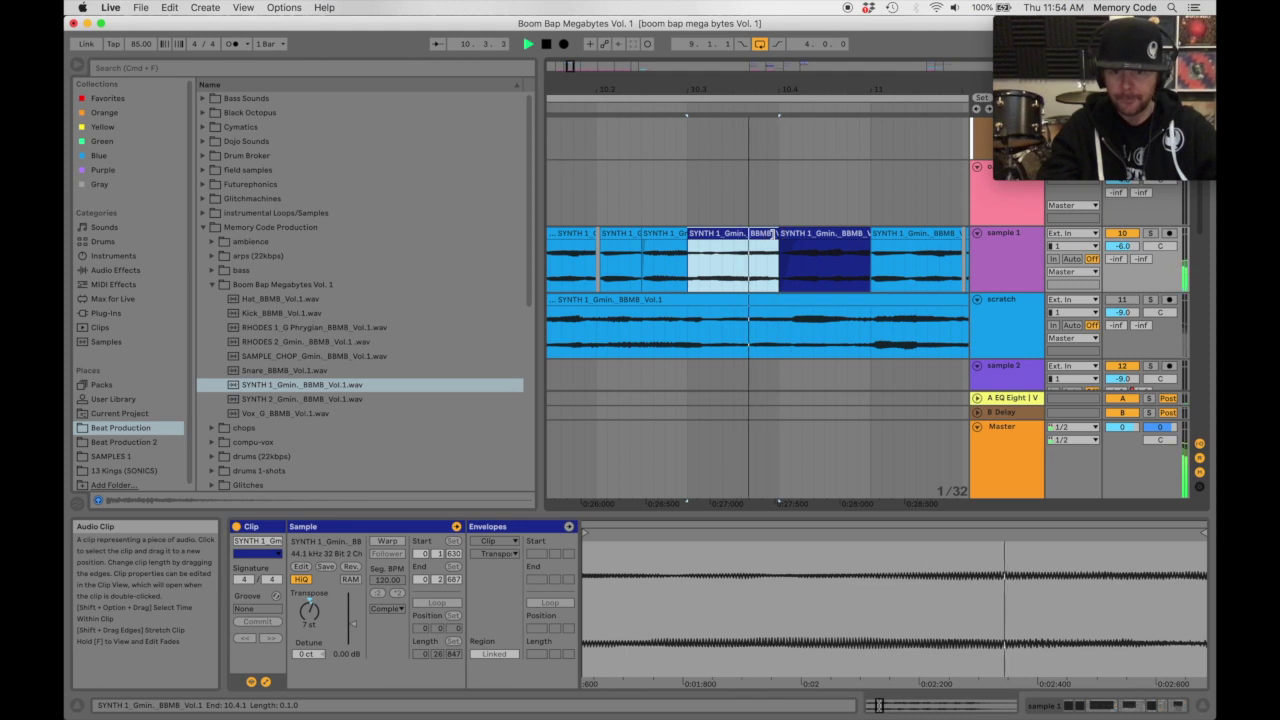
pyautogui.click(620, 234)
pyautogui.press('space')
pyautogui.moveTo(688, 90); pyautogui.dragTo(708, 40)
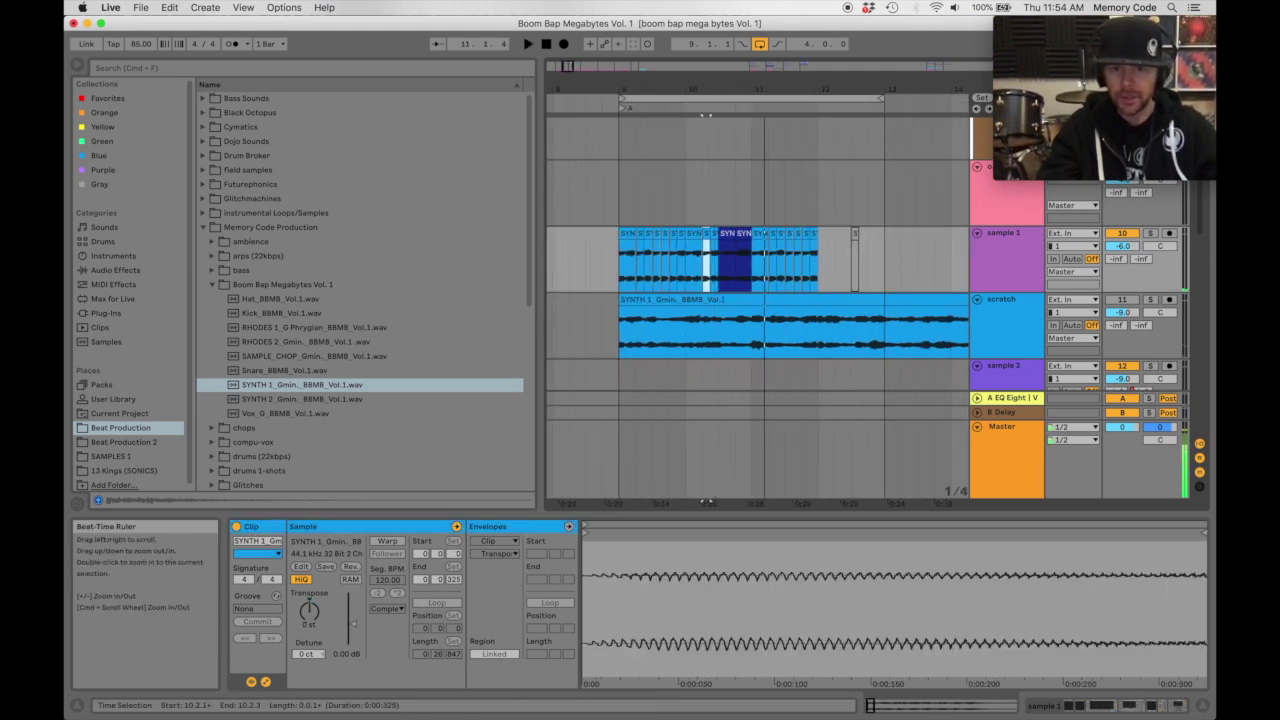
# Play the sample 1 chops from 10.1.1 up to bar 11.
pyautogui.click(687, 260)
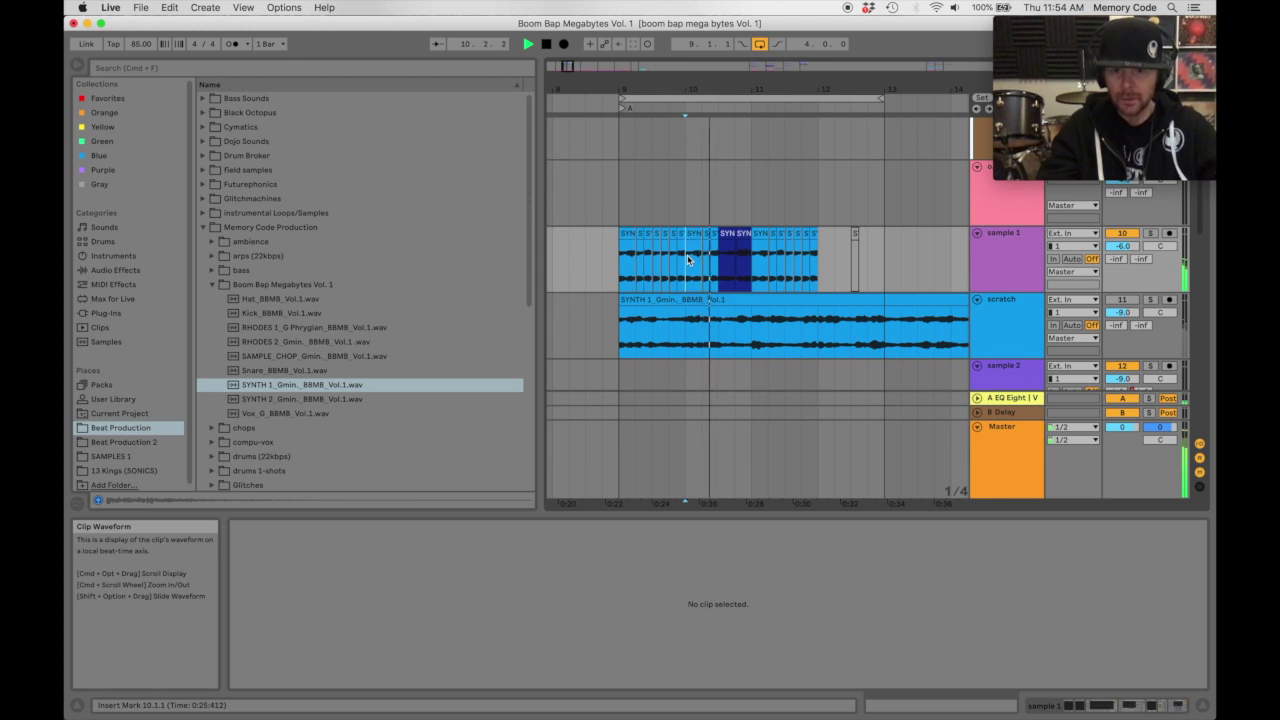
pyautogui.press('space')
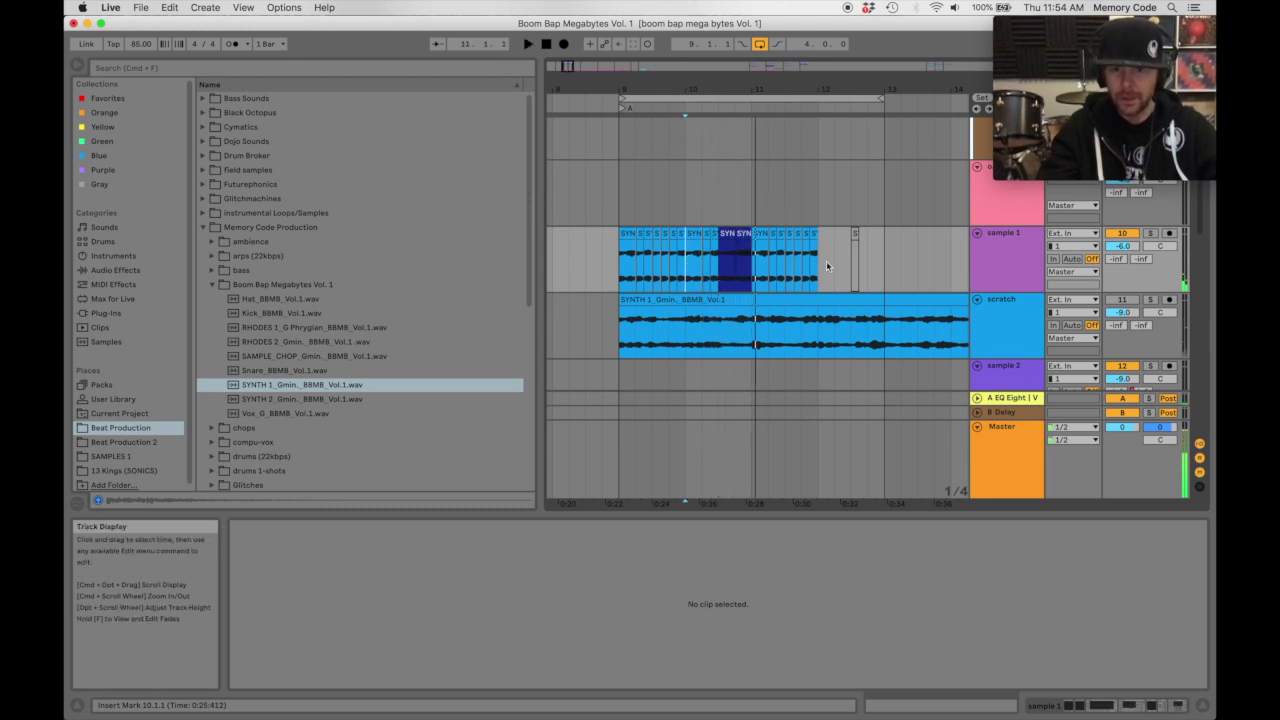
# Copy the first chop at 9.1.1 to 12.1.1 and duplicate it to 12.2.1.
pyautogui.moveTo(820, 262); pyautogui.dragTo(884, 267)
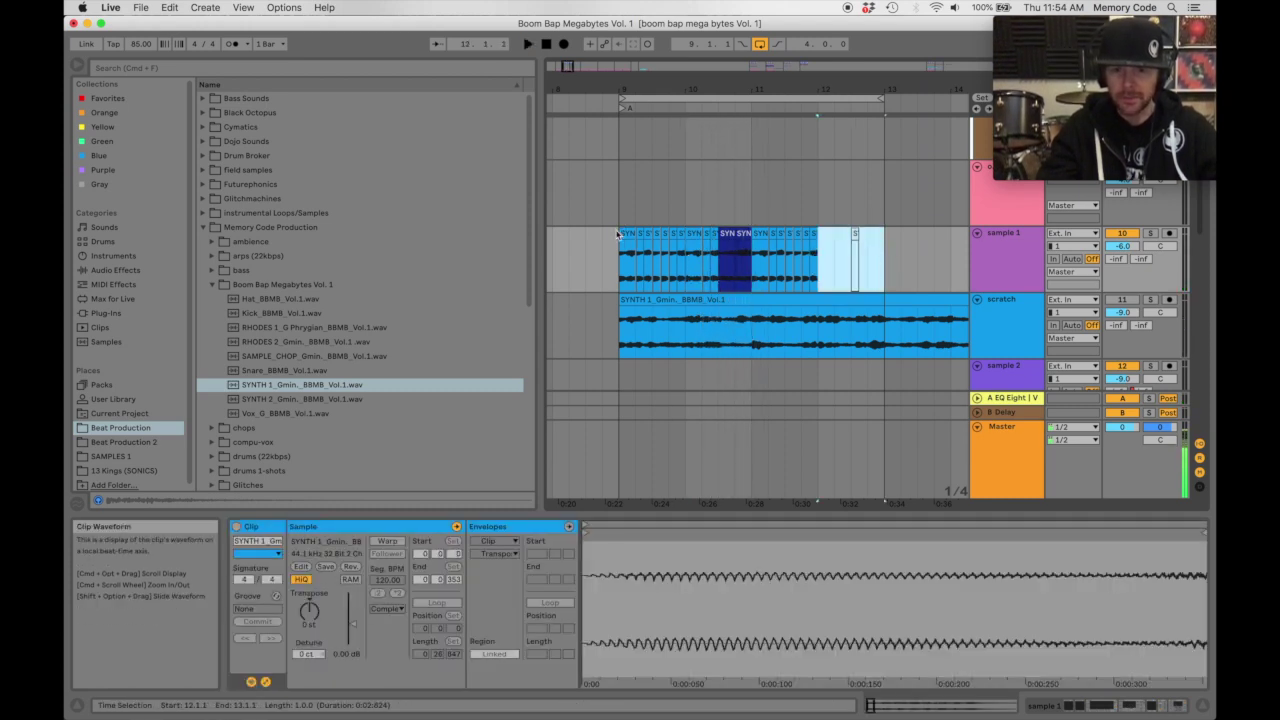
pyautogui.click(625, 234)
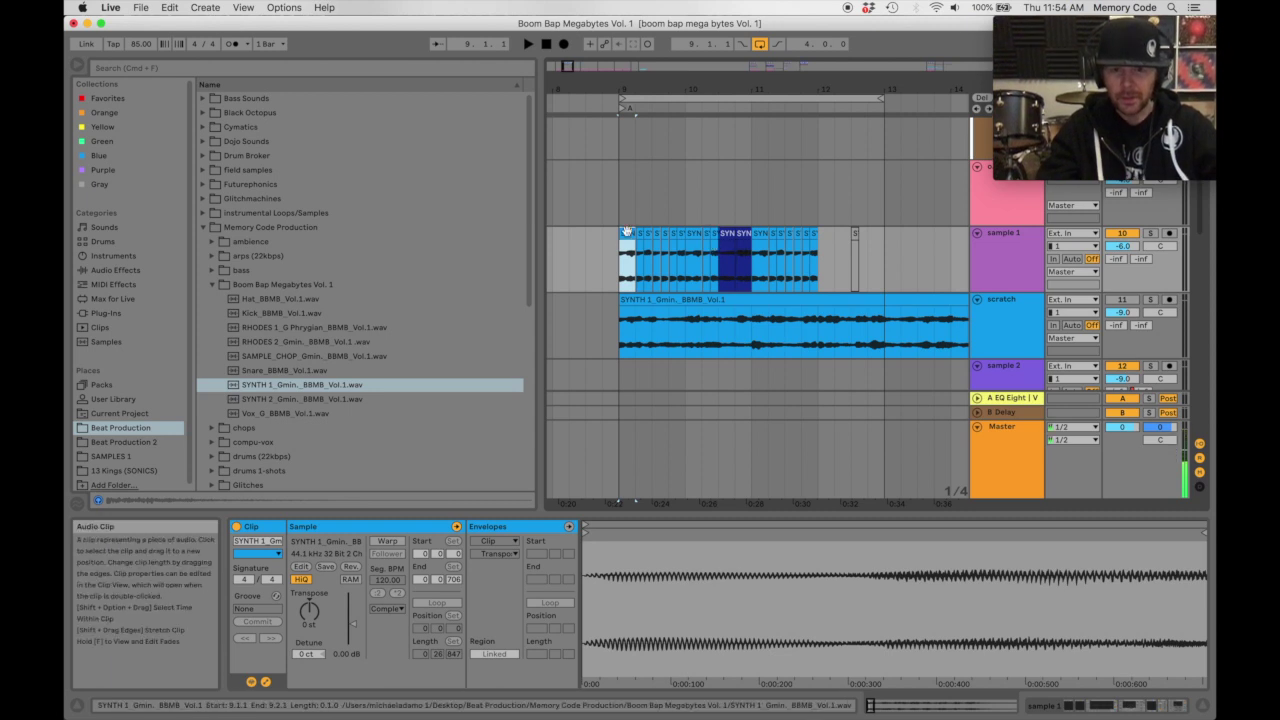
pyautogui.click(820, 283)
pyautogui.press('super+v')
pyautogui.moveTo(846, 89); pyautogui.dragTo(914, 240)
pyautogui.click(812, 232)
pyautogui.press('super+d')
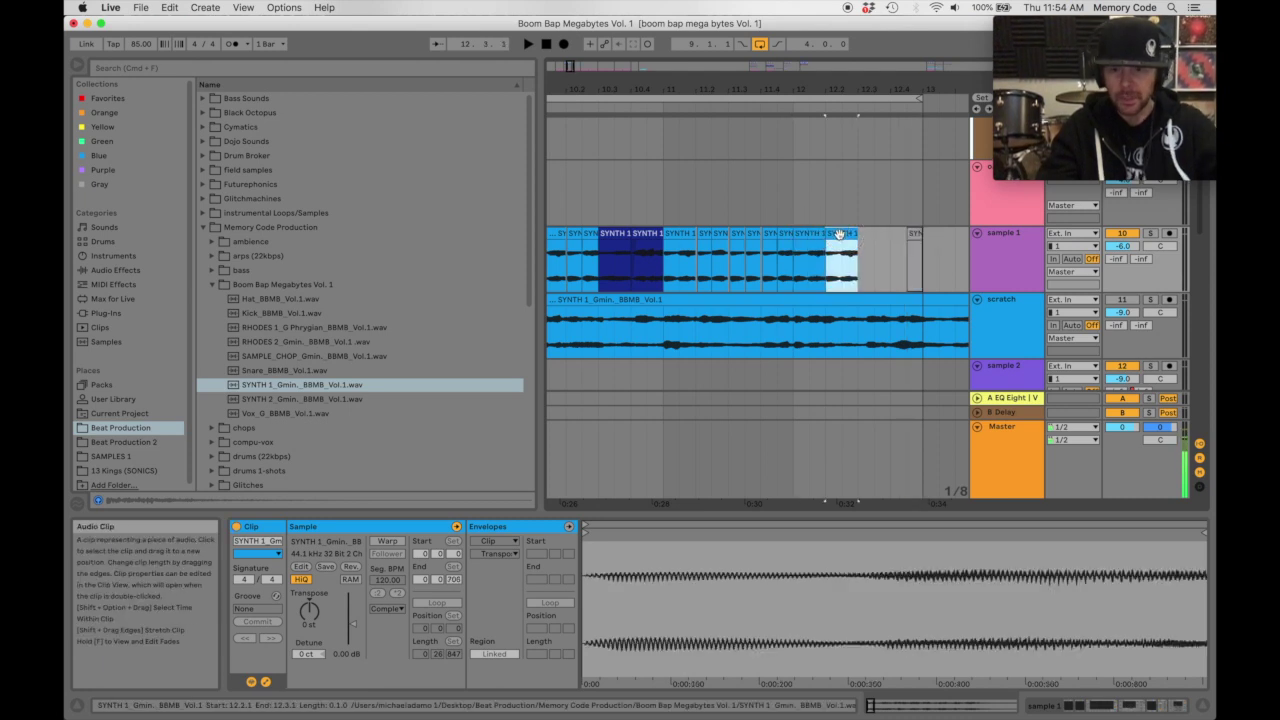
# Transpose the 12.2.1 chop up 7 semitones, extend it to 12.3.1 and colour it dark blue.
pyautogui.click(308, 626)
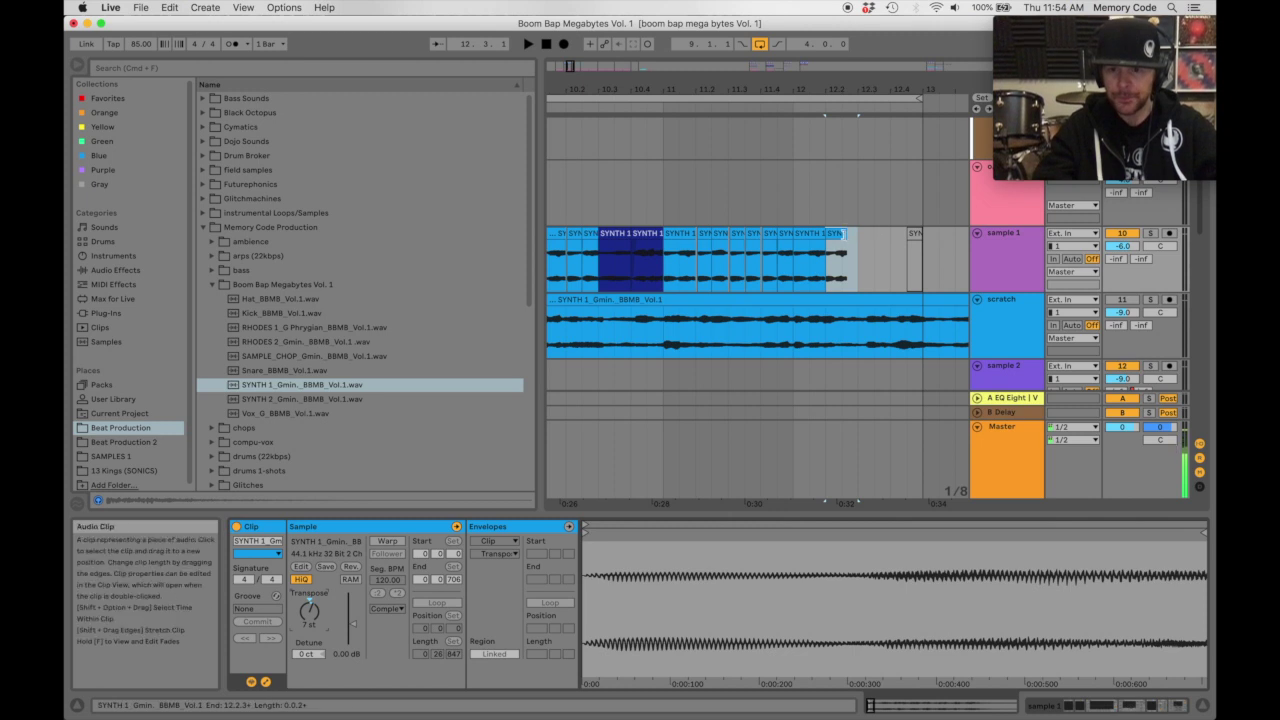
pyautogui.click(850, 234)
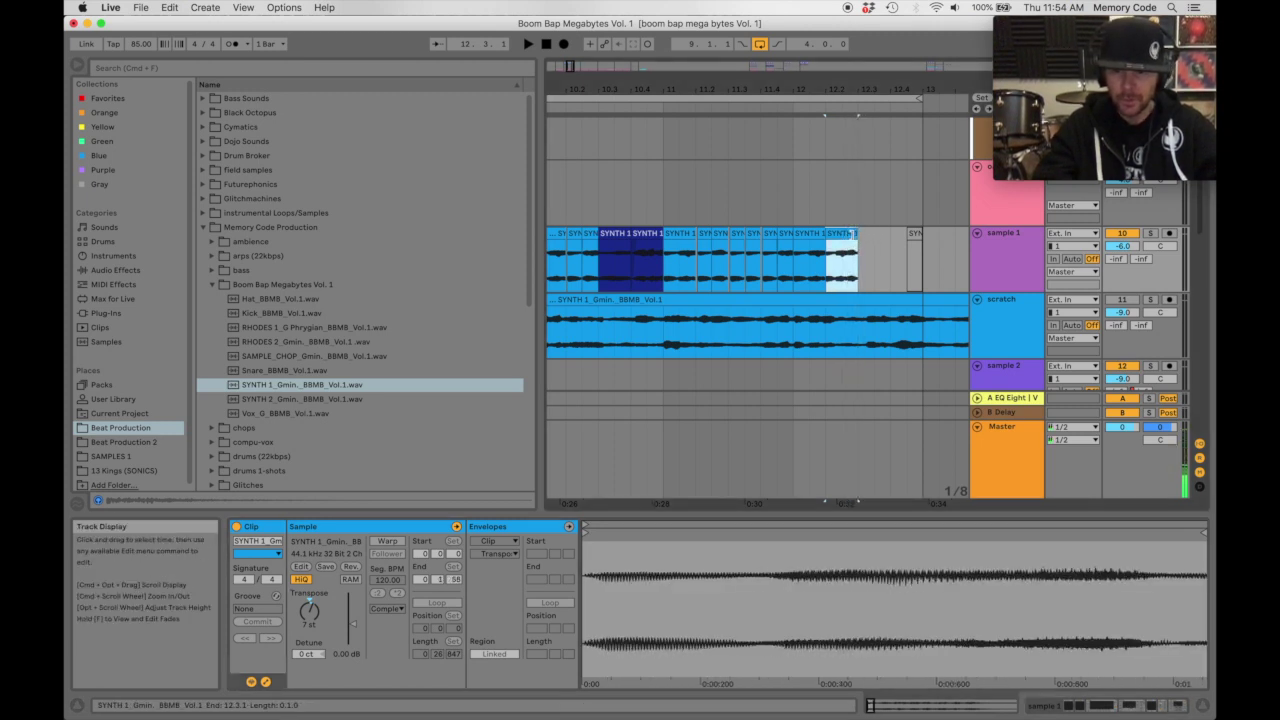
pyautogui.rightClick(850, 236)
pyautogui.click(965, 621)
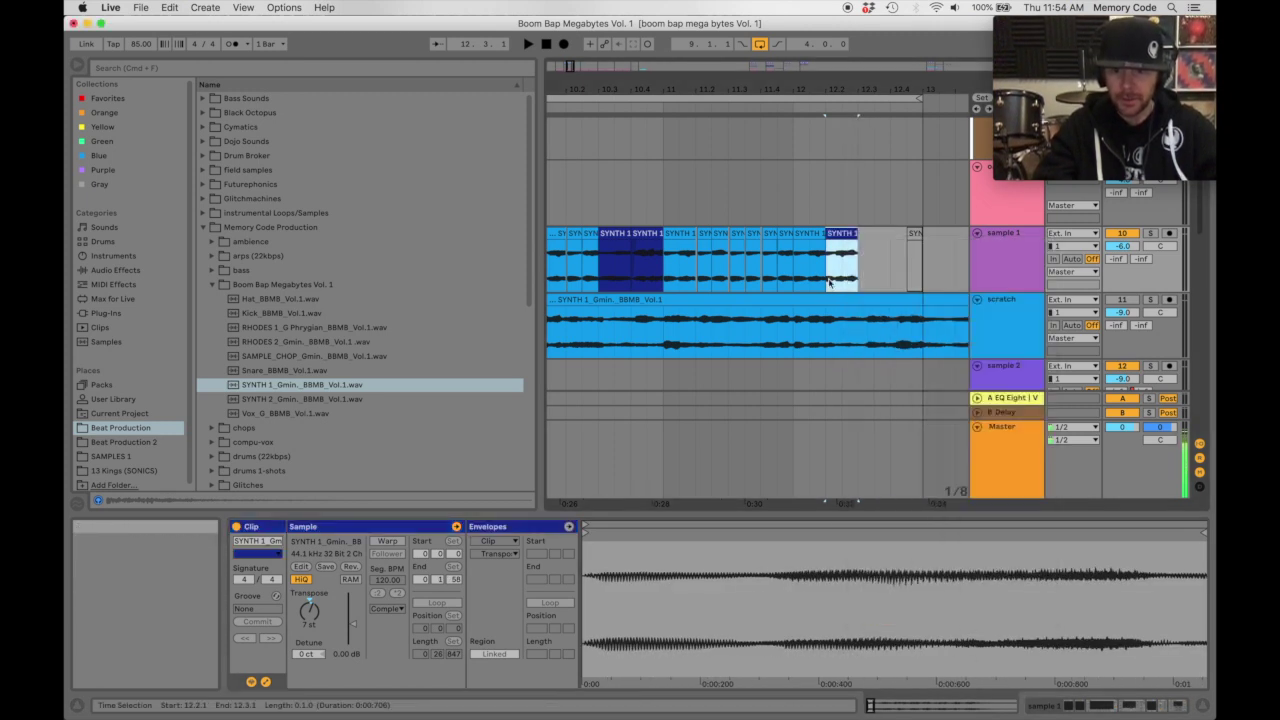
# Audition the bar 12 chops from 12.1.1 through the pitched chop.
pyautogui.click(810, 234)
pyautogui.press('space')
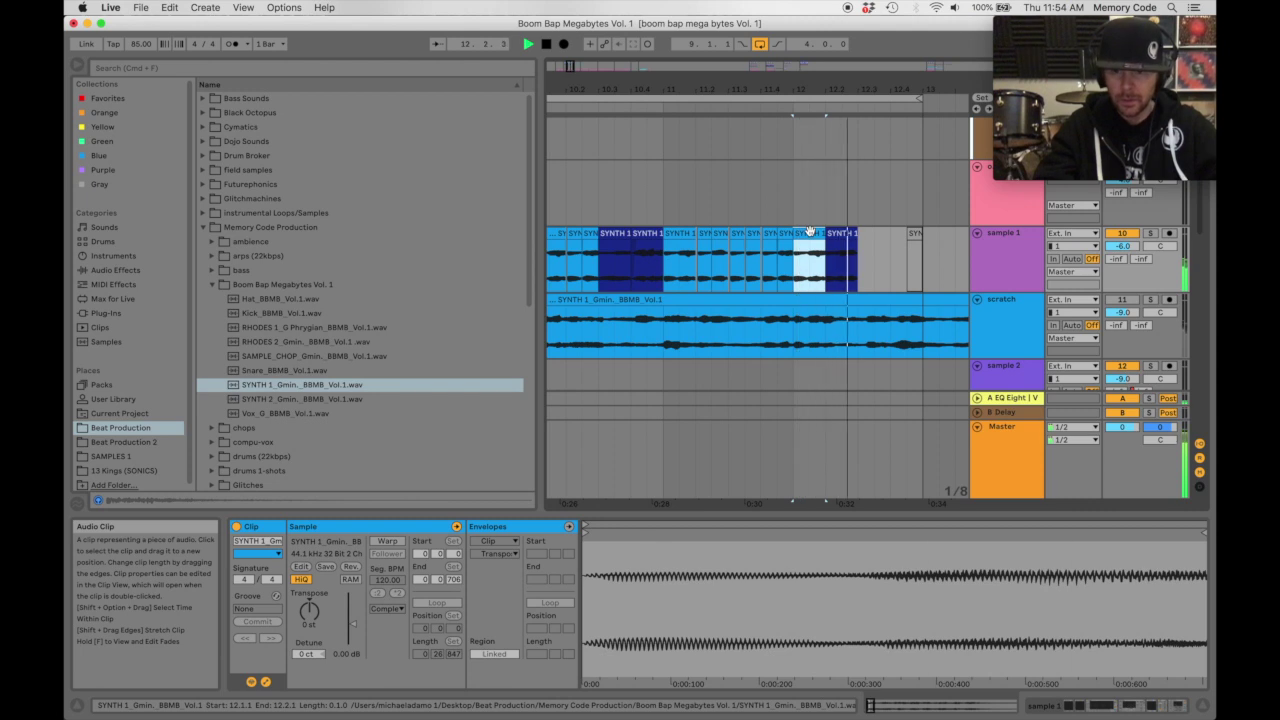
pyautogui.press('space')
# Copy the dark blue 10.3.1 chop to 12.3.1 and move the deactivated leftover clip to 13.1.1.
pyautogui.click(615, 232)
pyautogui.press('super+c')
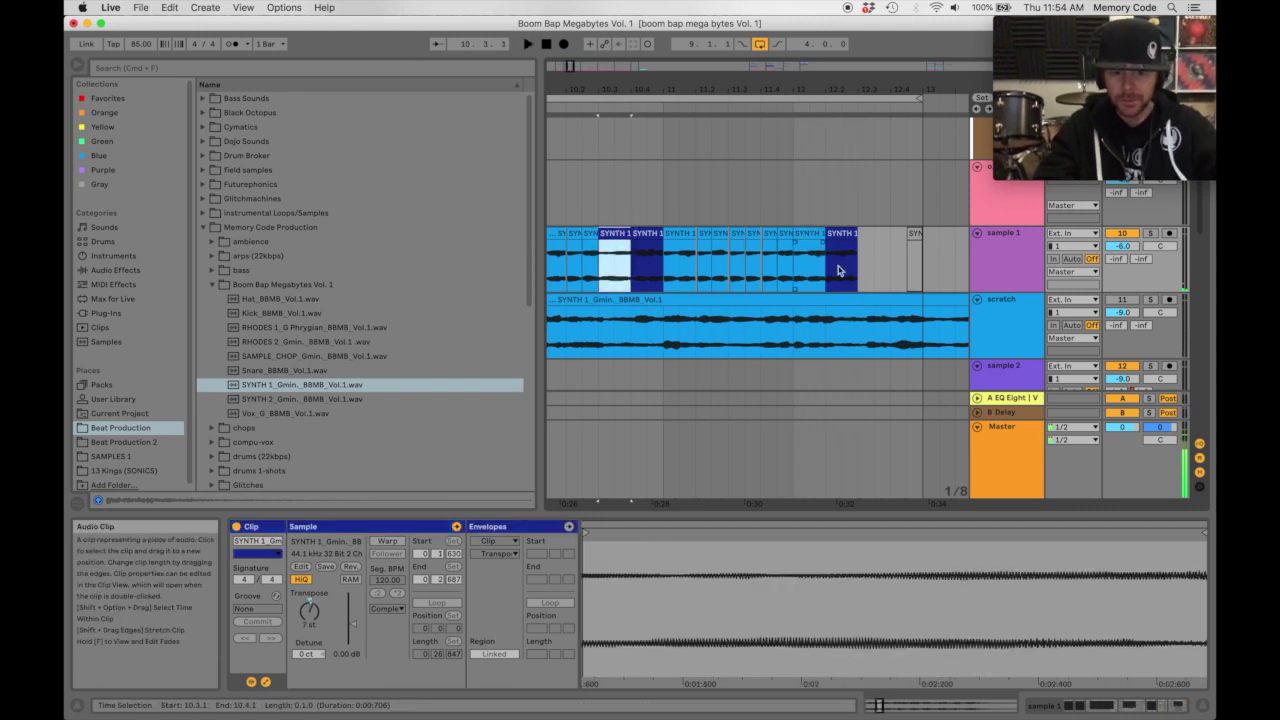
pyautogui.click(858, 264)
pyautogui.press('super+v')
pyautogui.moveTo(914, 234); pyautogui.dragTo(931, 244)
# Duplicate the 12.3.1 chop to 12.4.1 and set the copy's start marker to about 0.56 seconds, auditioning it.
pyautogui.click(871, 235)
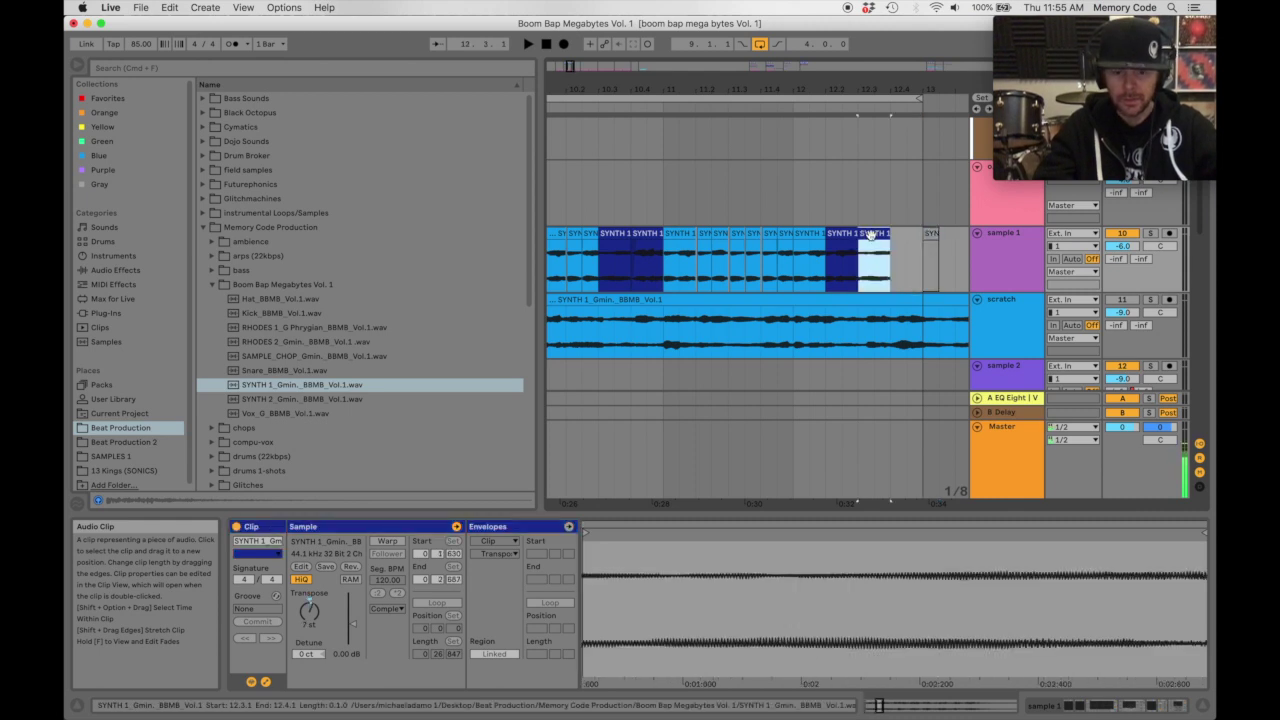
pyautogui.press('super+d')
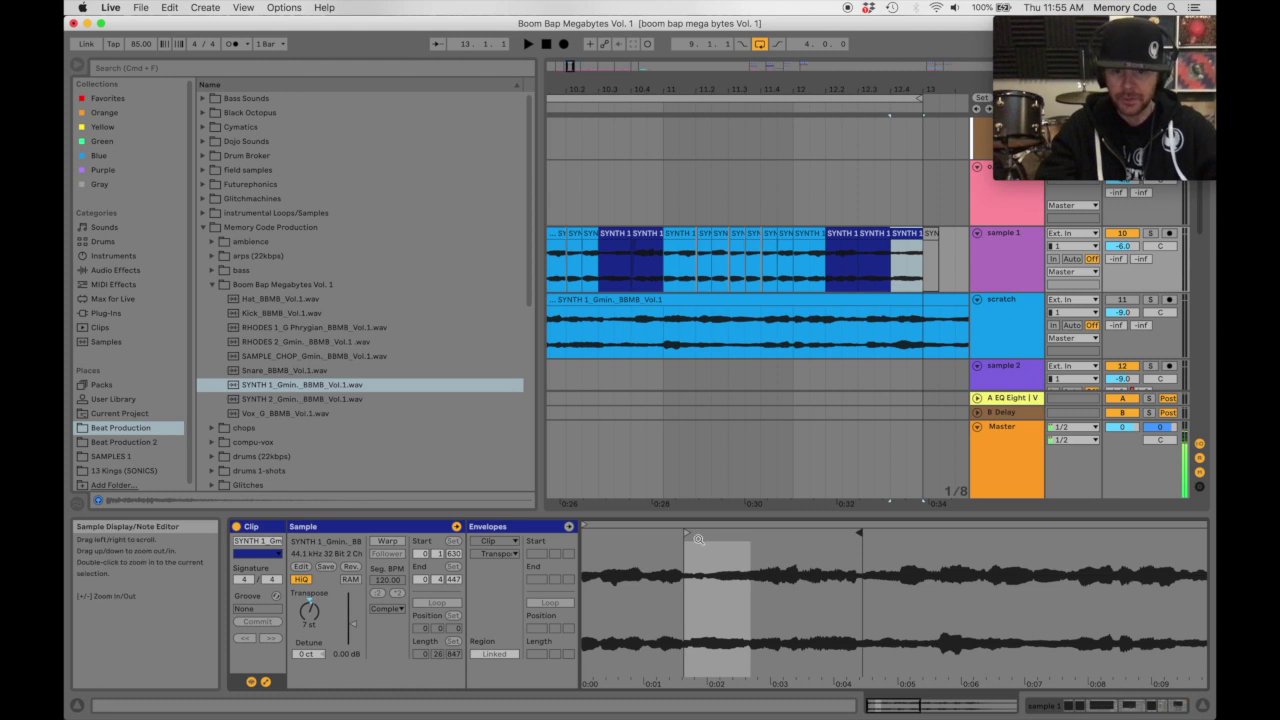
pyautogui.press('space')
pyautogui.moveTo(687, 533); pyautogui.dragTo(617, 533)
pyautogui.press('space')
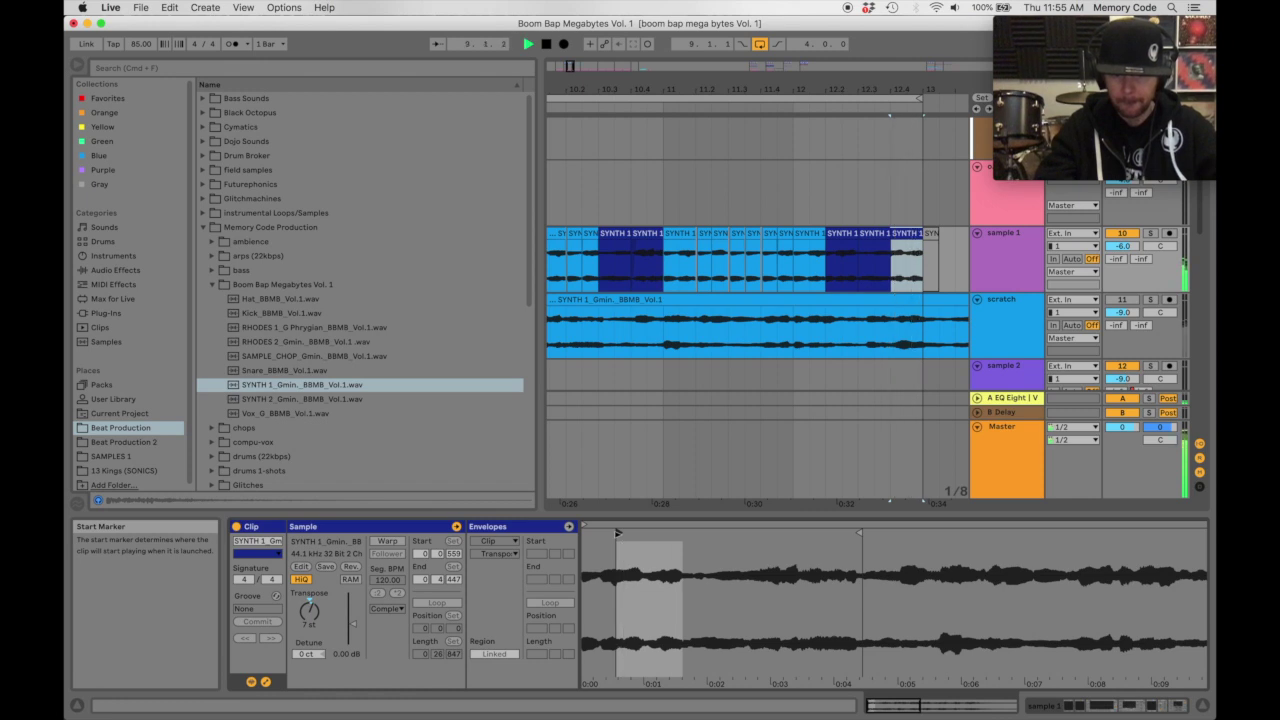
pyautogui.press('space')
pyautogui.press('space')
# Review the chops in bars 10 and 11, and play the whole four-bar pattern from 9.1.1.
pyautogui.moveTo(838, 90); pyautogui.dragTo(878, 68)
pyautogui.click(731, 237)
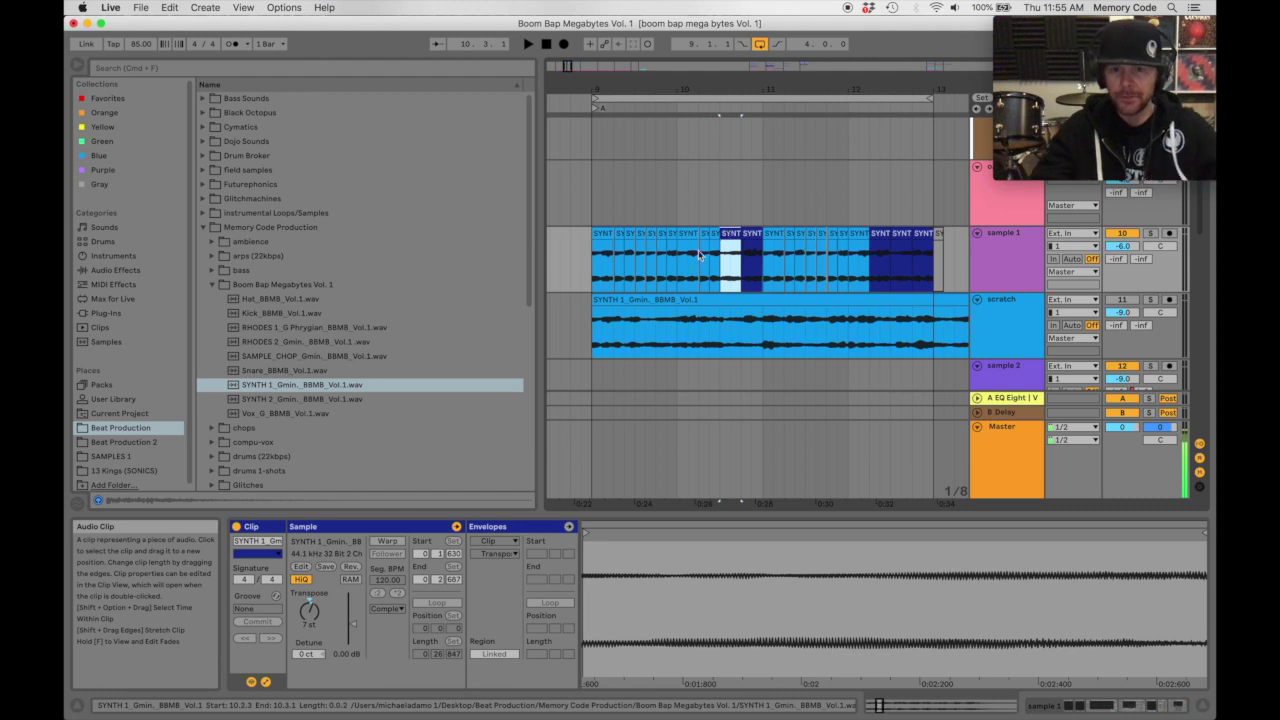
pyautogui.click(754, 233)
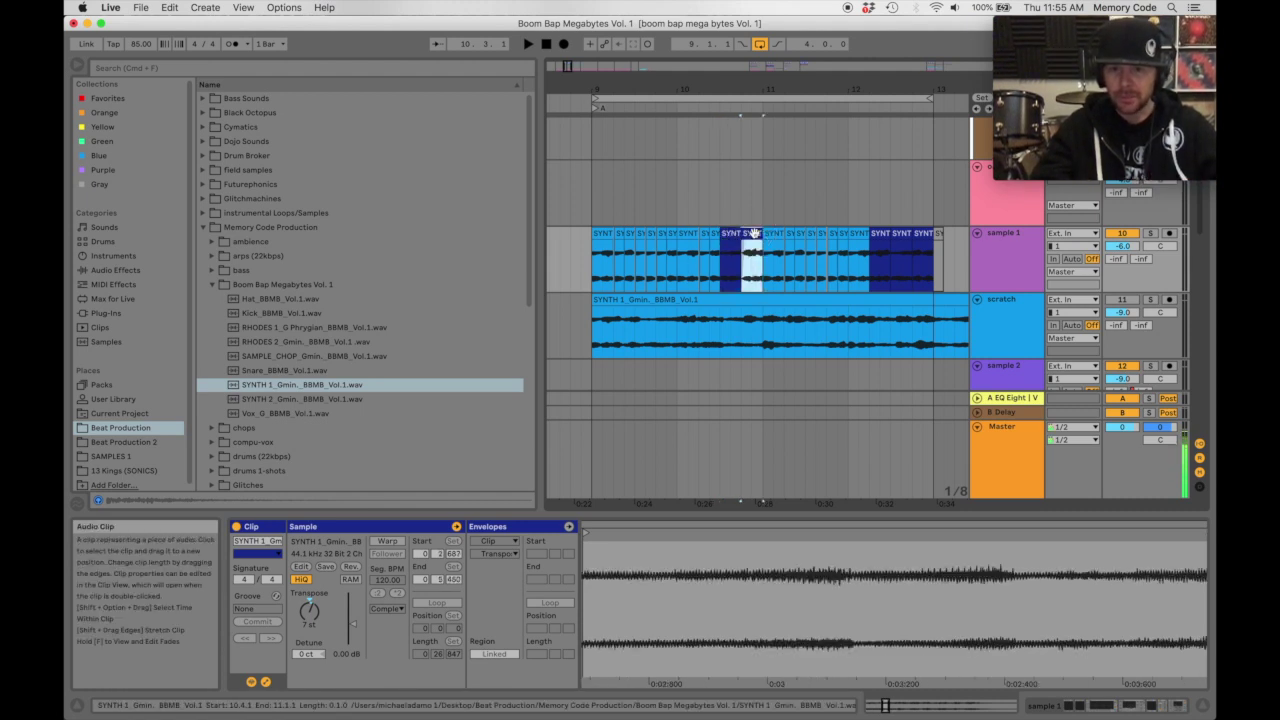
pyautogui.click(764, 271)
pyautogui.moveTo(785, 272); pyautogui.dragTo(845, 275)
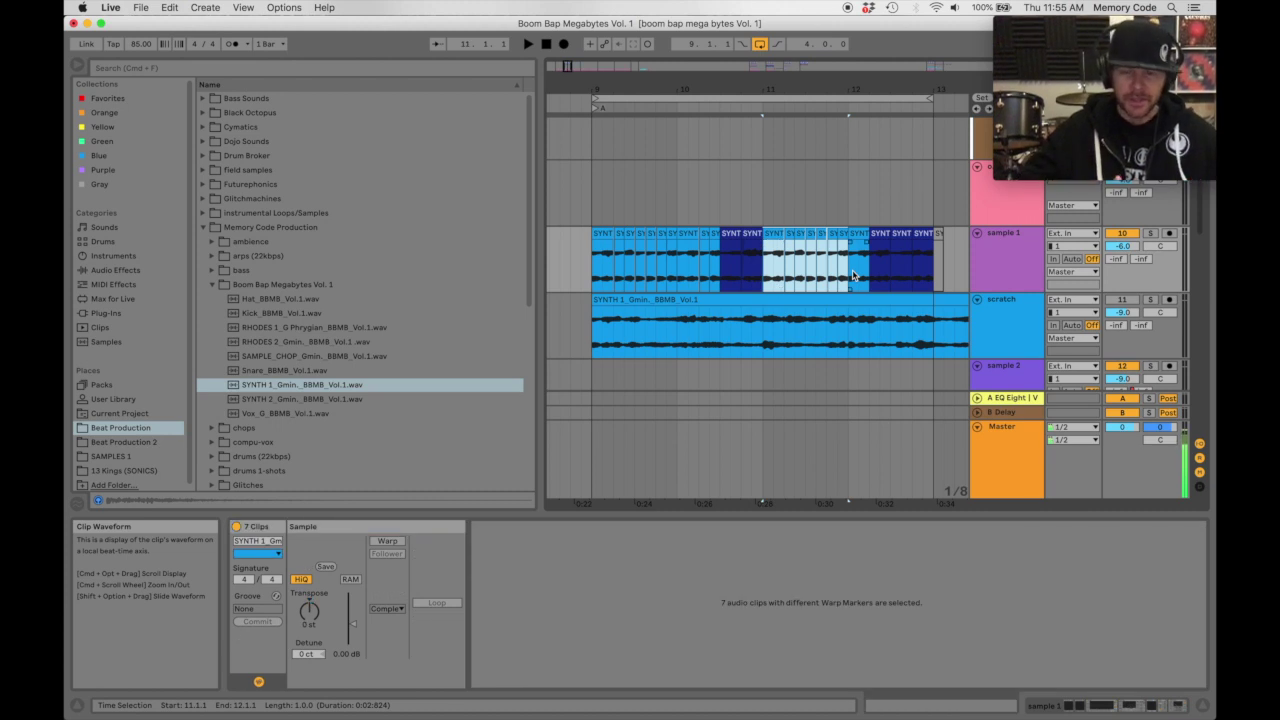
pyautogui.click(764, 262)
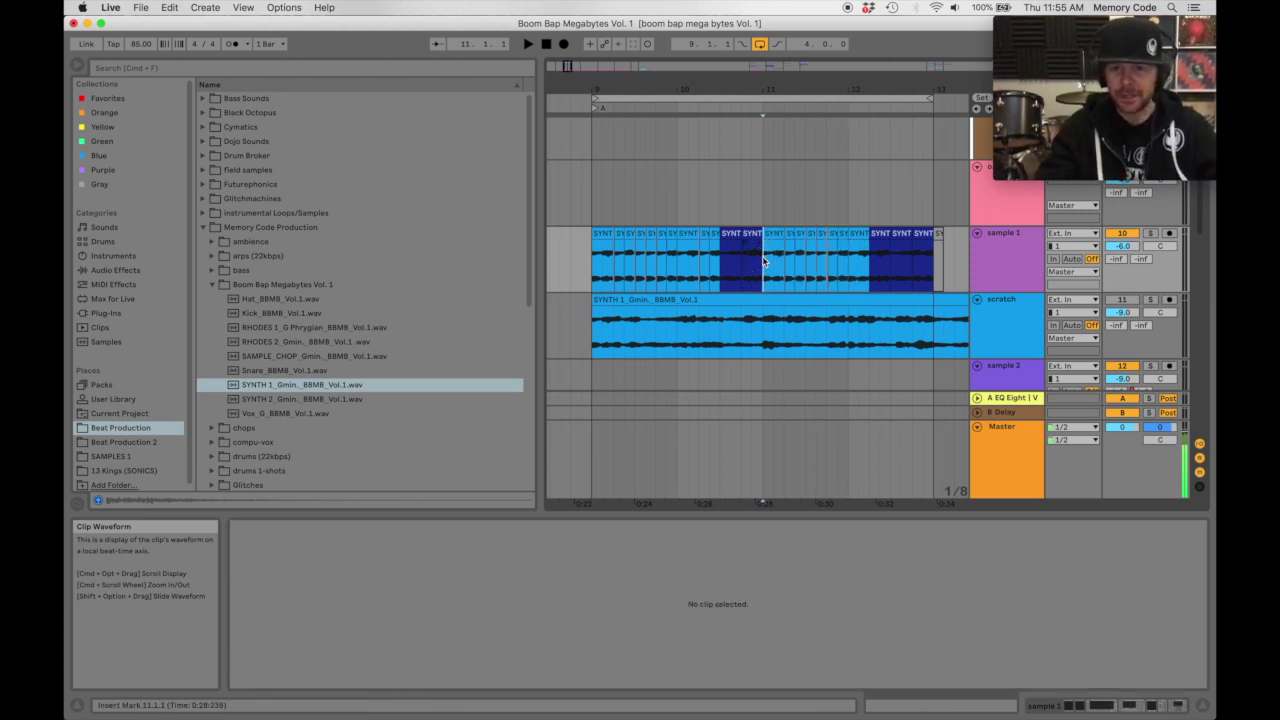
pyautogui.click(594, 265)
pyautogui.moveTo(650, 72); pyautogui.dragTo(649, 89)
pyautogui.click(604, 265)
pyautogui.press('space')
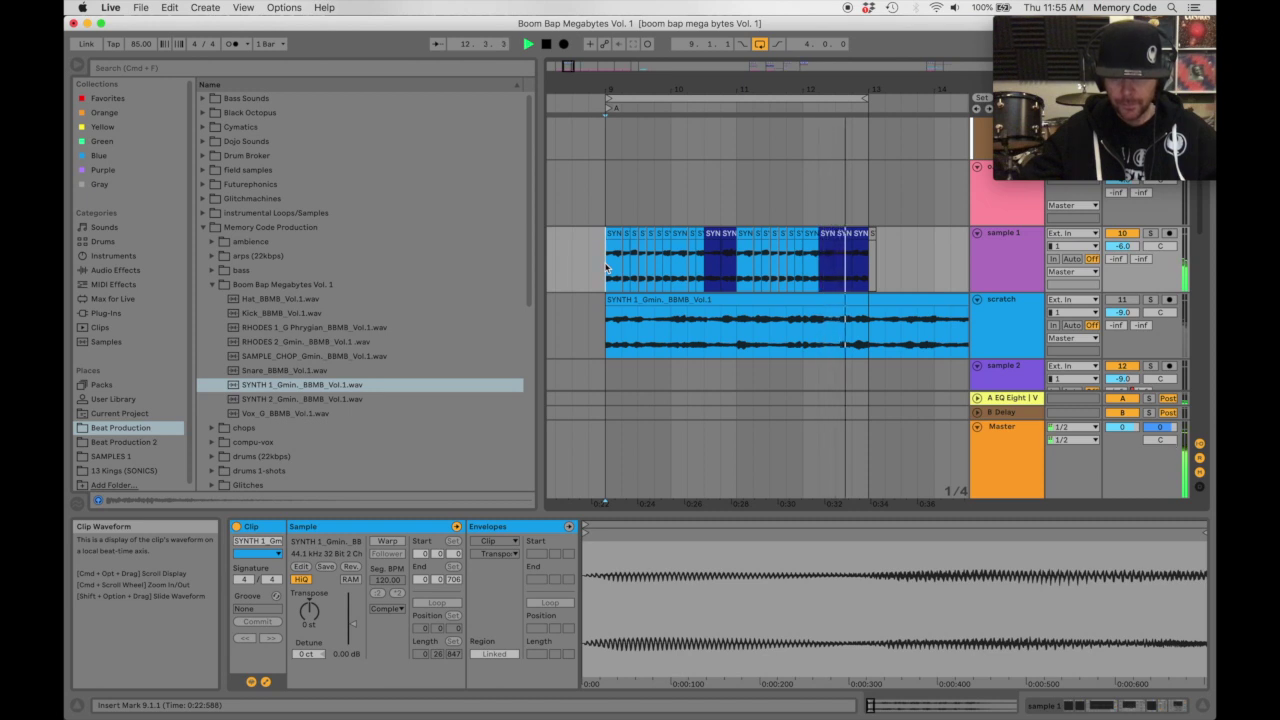
pyautogui.press('space')
# Add a fade-in to the 12.2.1 chop, trimming the end of the 12.1.1 chop for access and extending it back.
pyautogui.moveTo(826, 88); pyautogui.dragTo(826, 155)
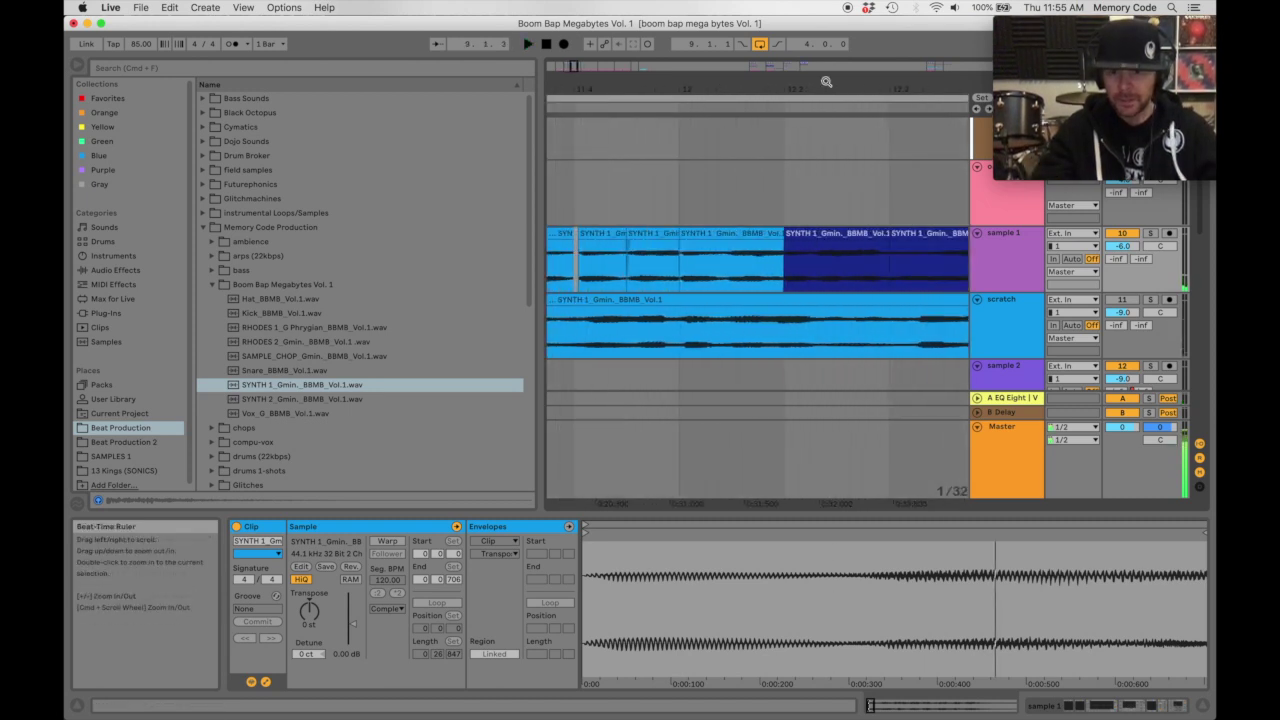
pyautogui.click(781, 232)
pyautogui.click(786, 240)
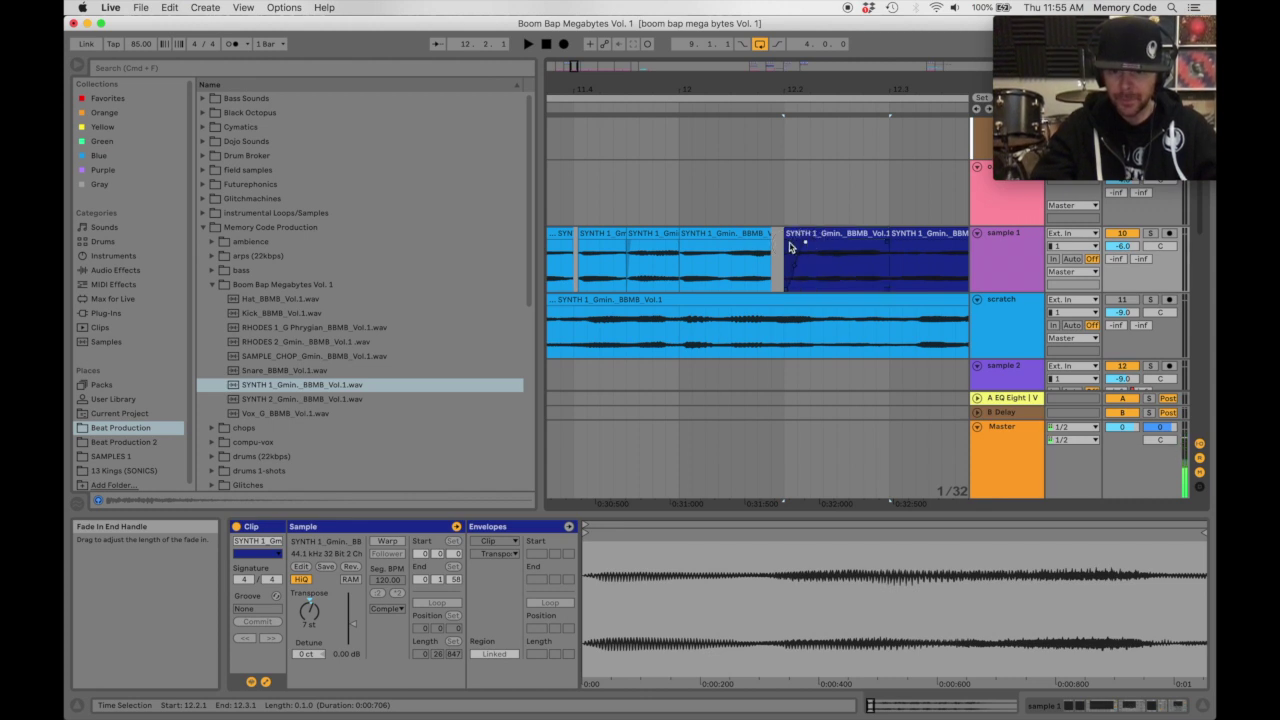
pyautogui.click(778, 241)
pyautogui.press('space')
pyautogui.hscroll(5, 780, 240)
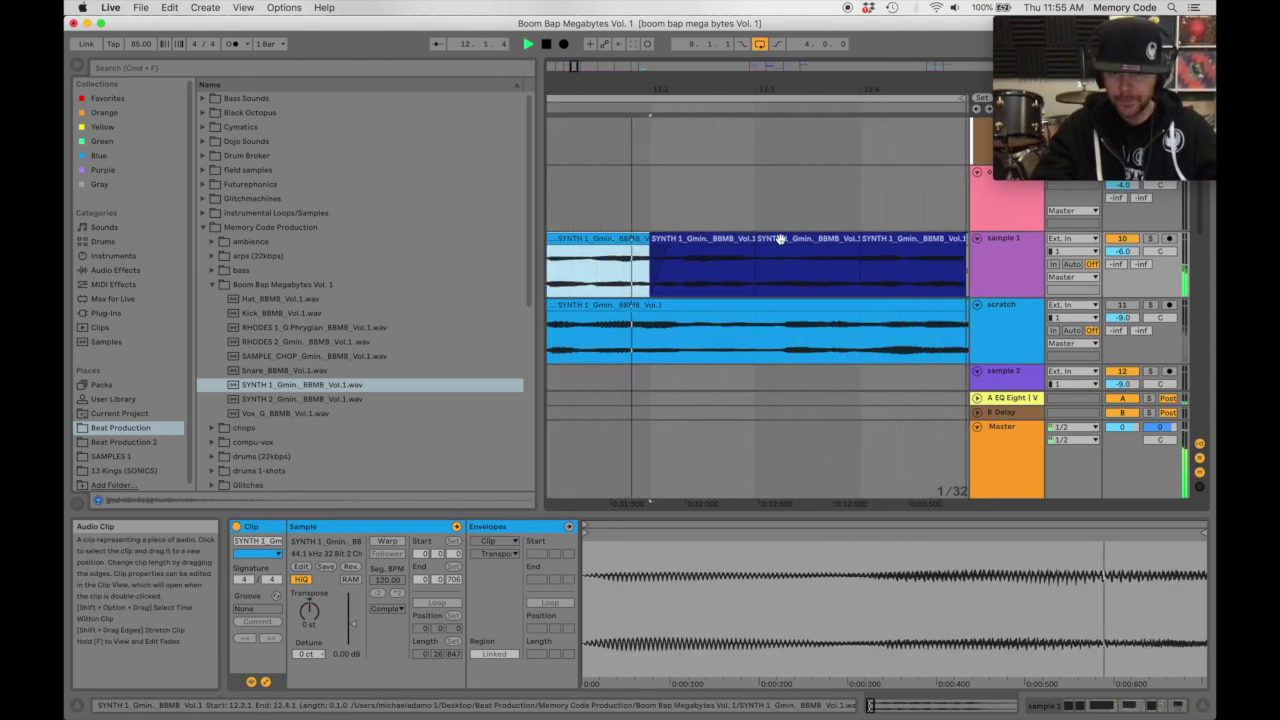
# Add a fade-in to the 12.3.1 chop, trimming the end of the 12.2.1 chop to reach its fade handle.
pyautogui.click(621, 239)
pyautogui.moveTo(621, 239); pyautogui.dragTo(648, 249)
pyautogui.click(632, 239)
pyautogui.press('space')
# Add a fade-in to the 12.4.1 chop and extend the trimmed neighbouring chops back to close the gaps.
pyautogui.click(729, 237)
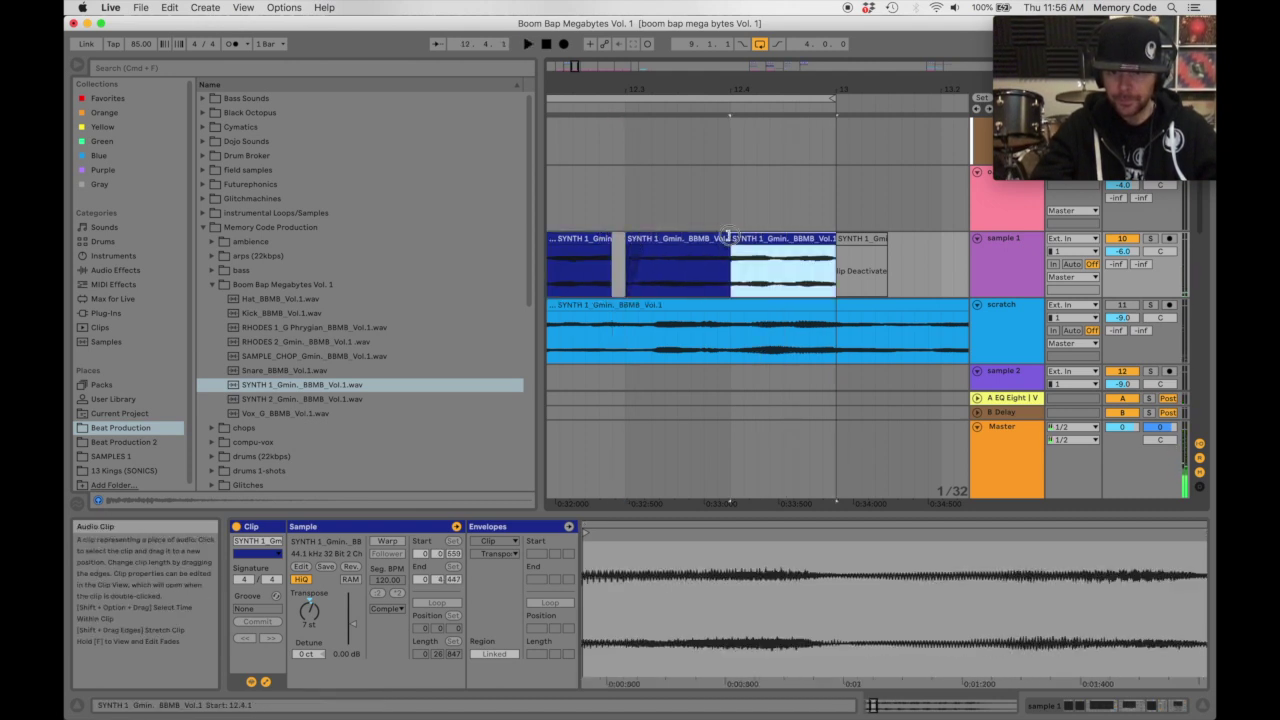
pyautogui.moveTo(727, 239)
pyautogui.mouseDown()
pyautogui.moveTo(745, 249)
pyautogui.moveTo(711, 240)
pyautogui.mouseUp()
pyautogui.click(741, 239)
pyautogui.press('space')
pyautogui.hscroll(-3, 726, 240)
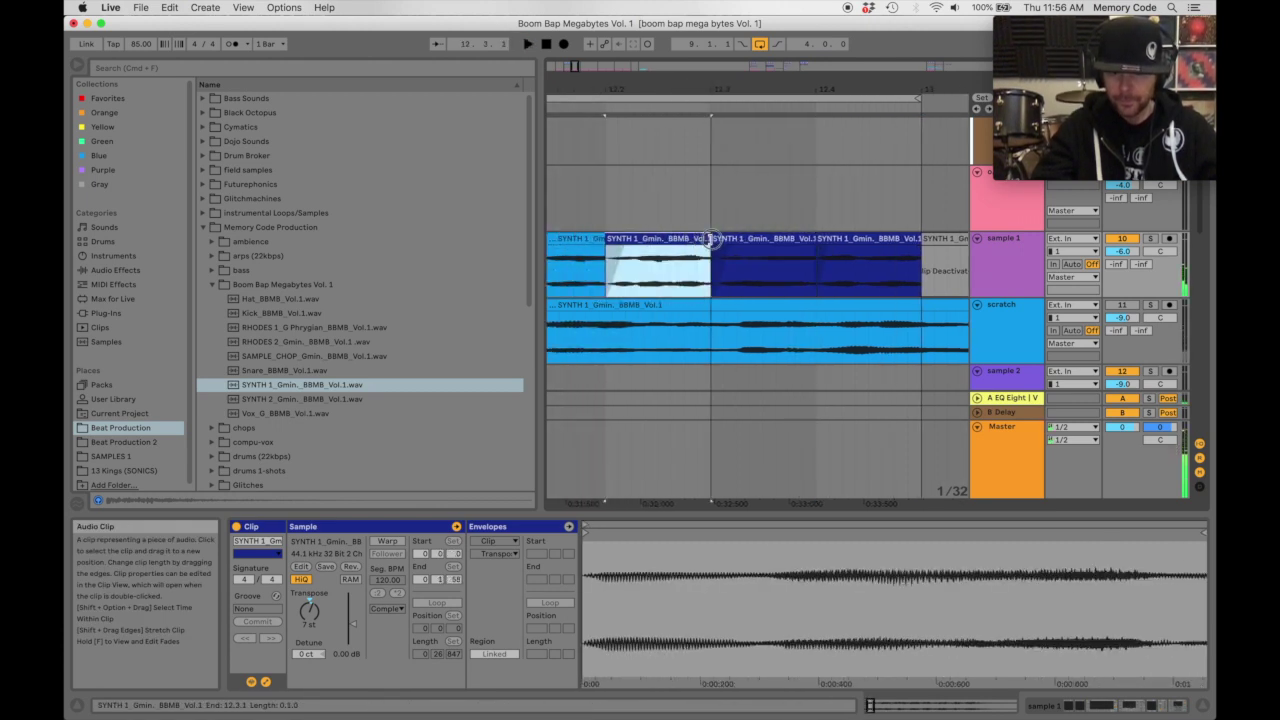
# Audition the faded bar 12 chops from 12.1.1 and inspect the 12.2.1 chop.
pyautogui.press('space')
pyautogui.hscroll(-1, 712, 239)
pyautogui.hscroll(-2, 711, 239)
pyautogui.click(657, 238)
pyautogui.press('space')
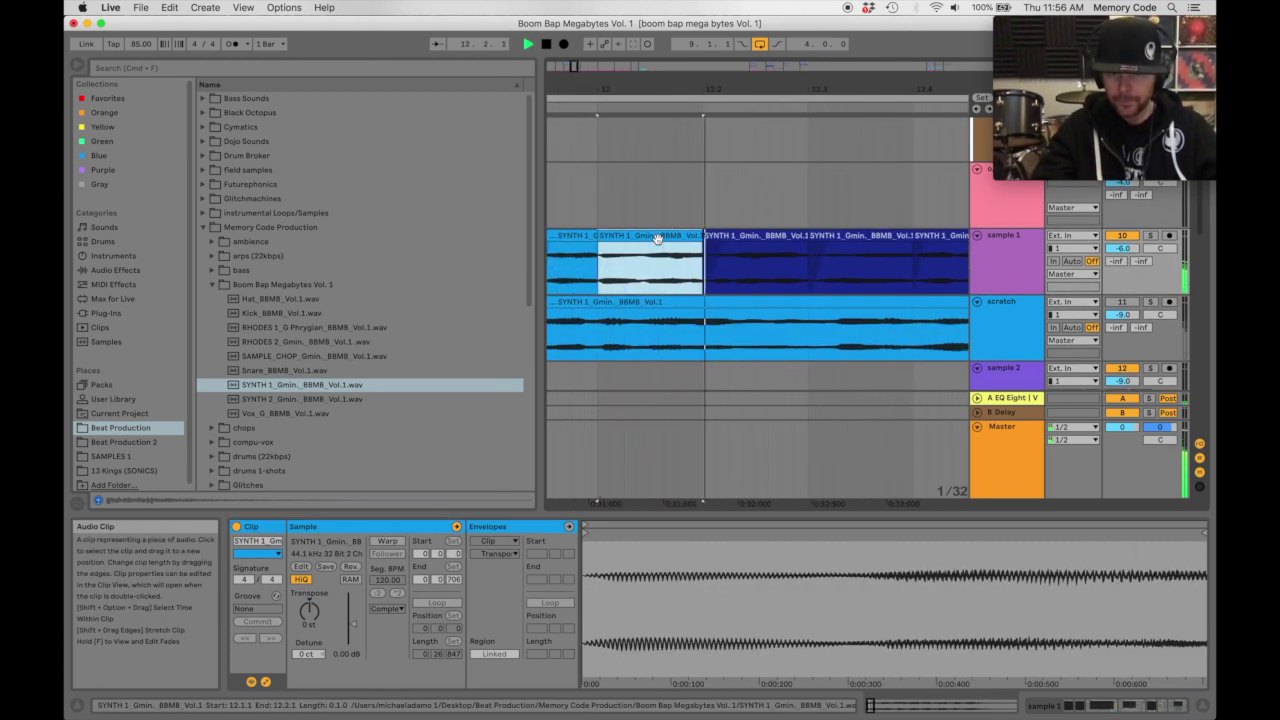
pyautogui.click(715, 237)
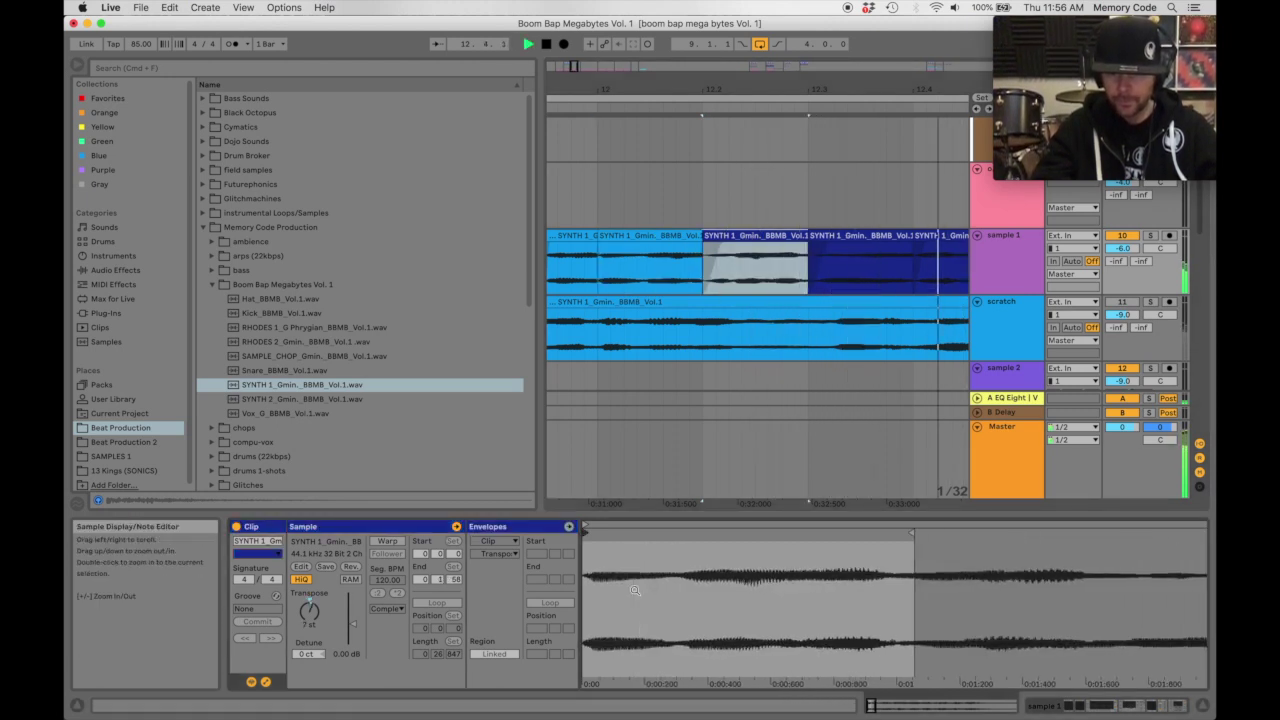
pyautogui.press('space')
# Enable the low-cut band 1 in the sample 1 track's EQ Eight during playback and set it to 267 Hz with a Q of 0.56.
pyautogui.moveTo(767, 88)
pyautogui.mouseDown()
pyautogui.moveTo(897, 84)
pyautogui.moveTo(786, 89)
pyautogui.mouseUp()
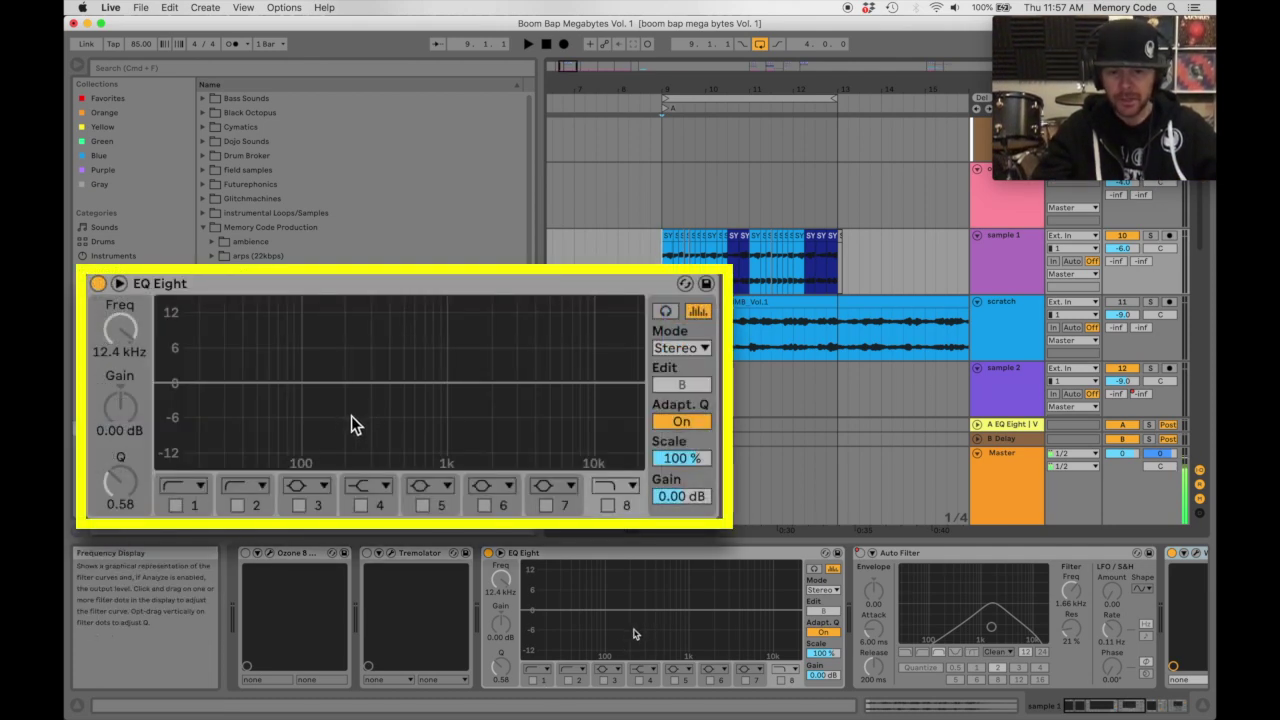
pyautogui.press('space')
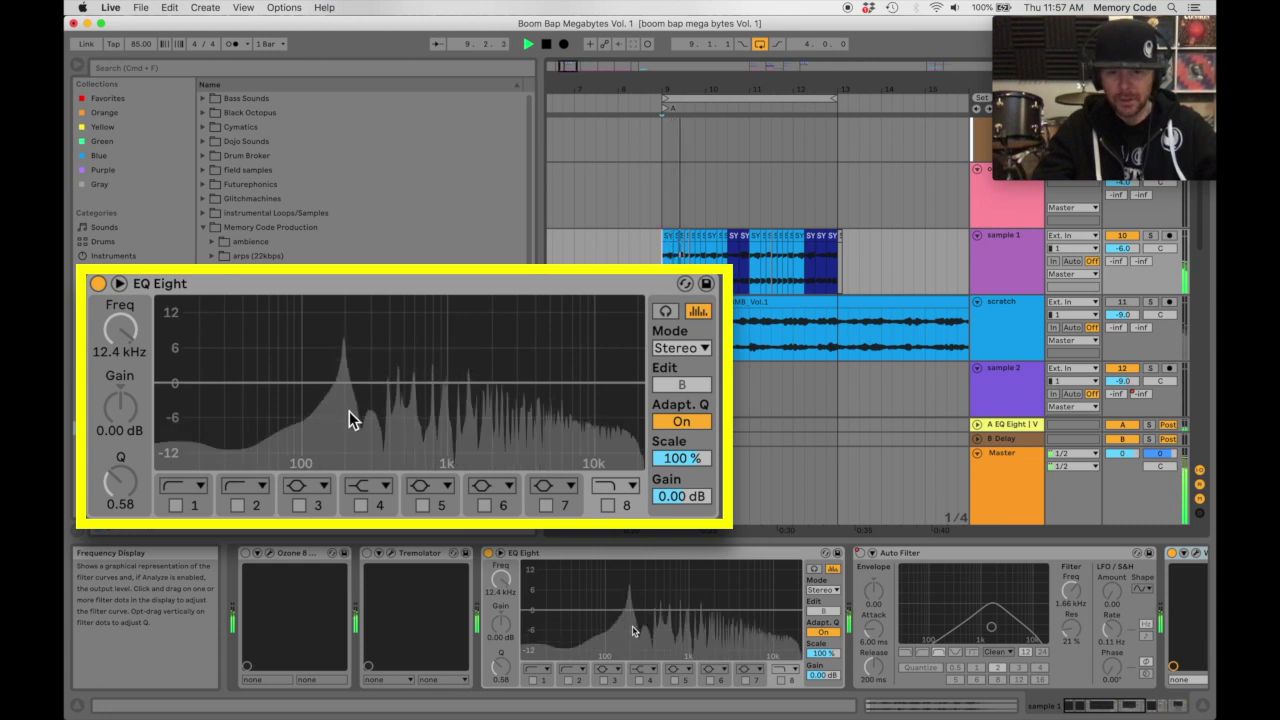
pyautogui.click(175, 505)
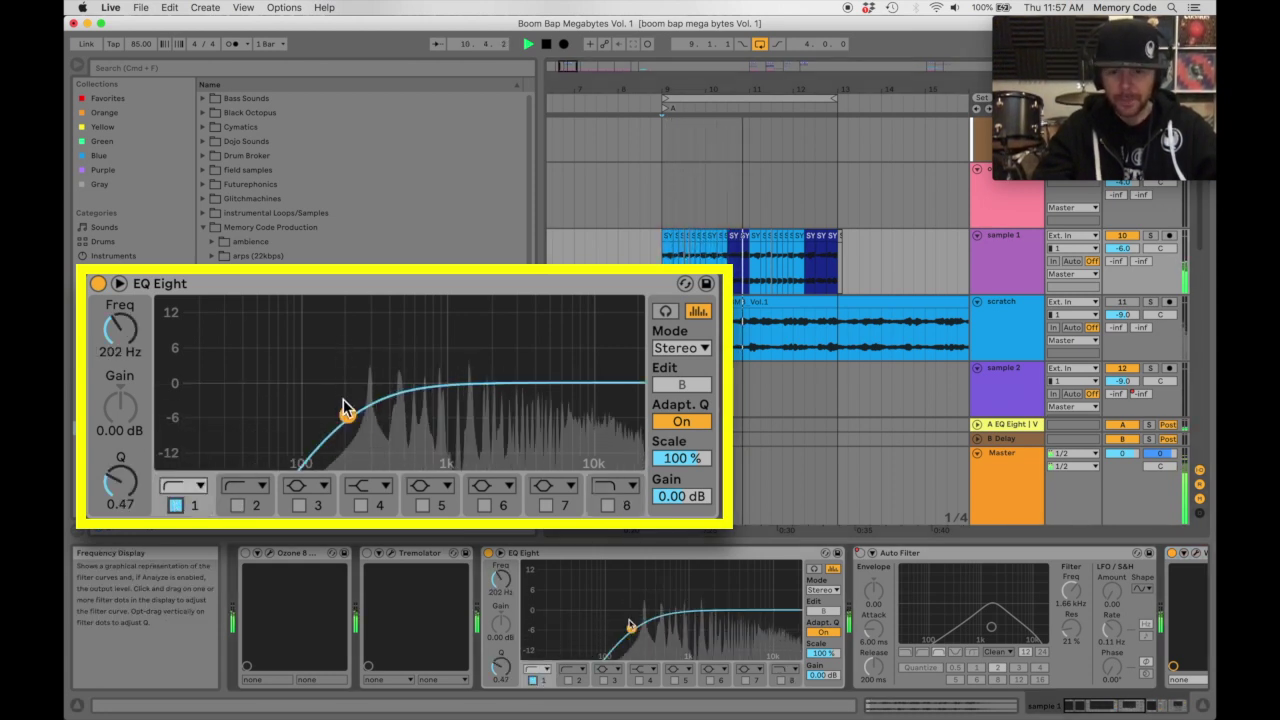
pyautogui.moveTo(347, 414); pyautogui.dragTo(363, 410)
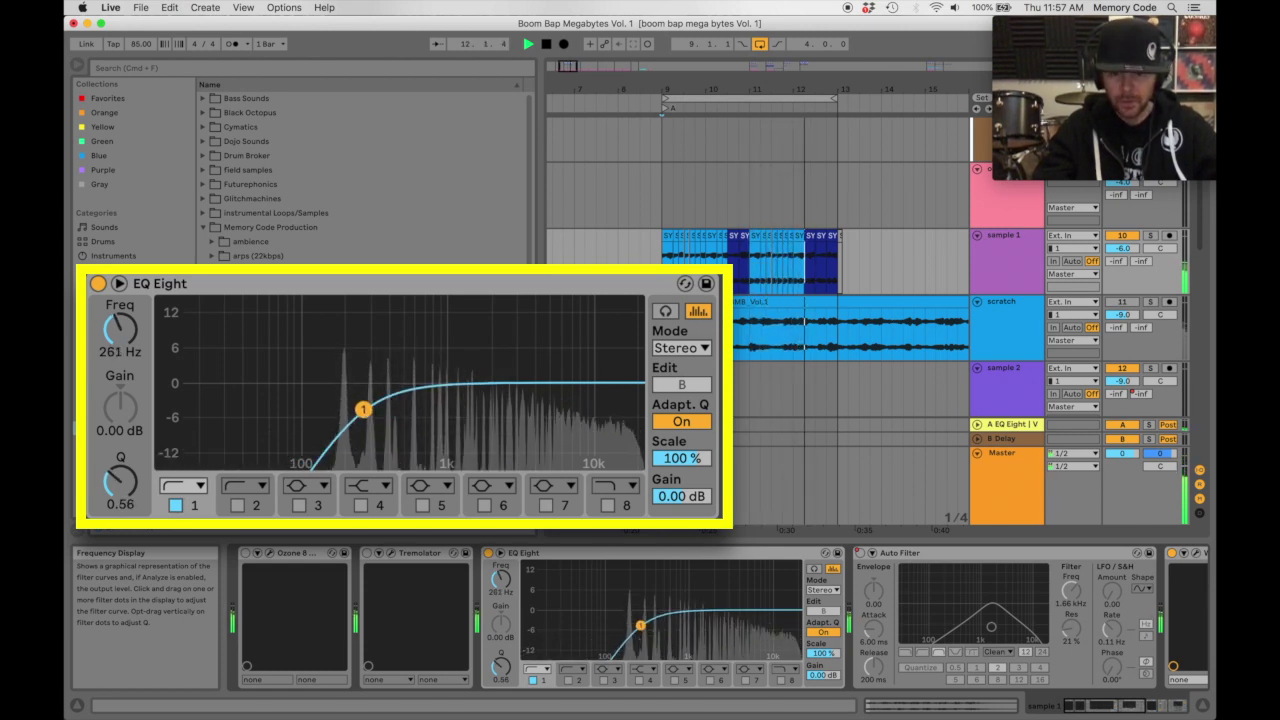
pyautogui.moveTo(640, 625); pyautogui.dragTo(642, 626)
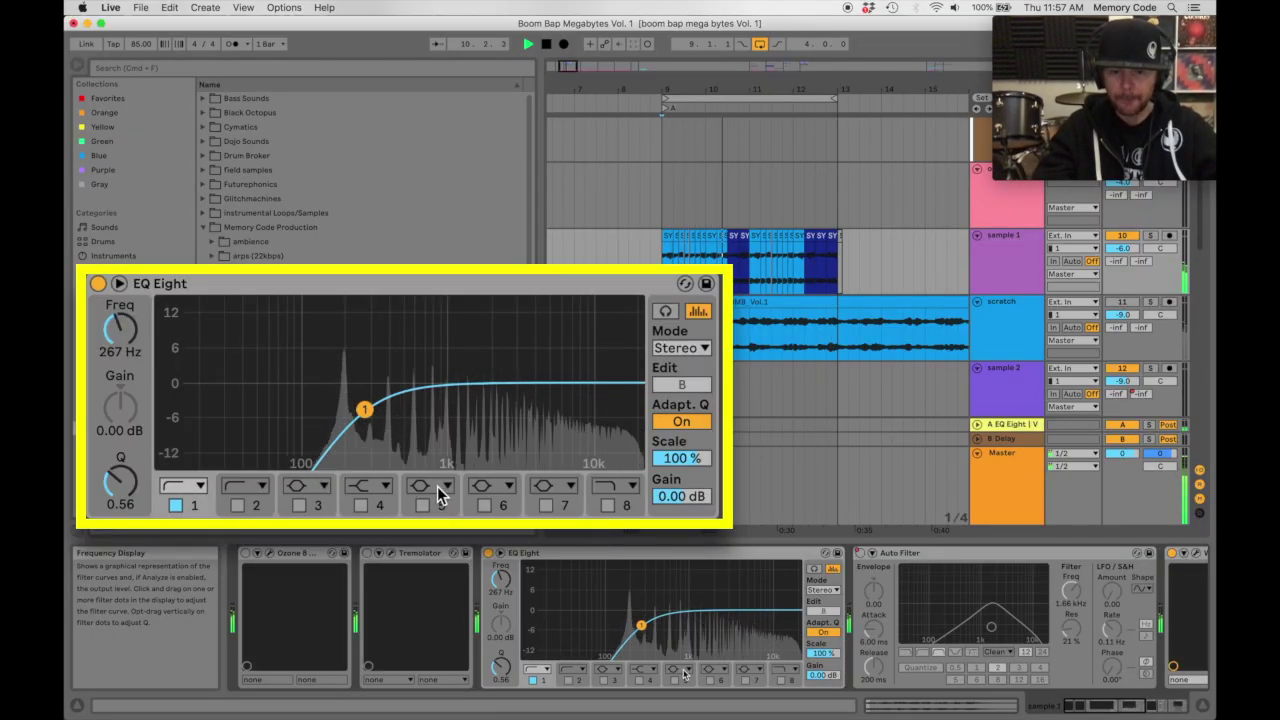
# Enable EQ Eight's high-shelf band 4 at 5.05 kHz and lower its gain to -5.71 dB.
pyautogui.click(640, 684)
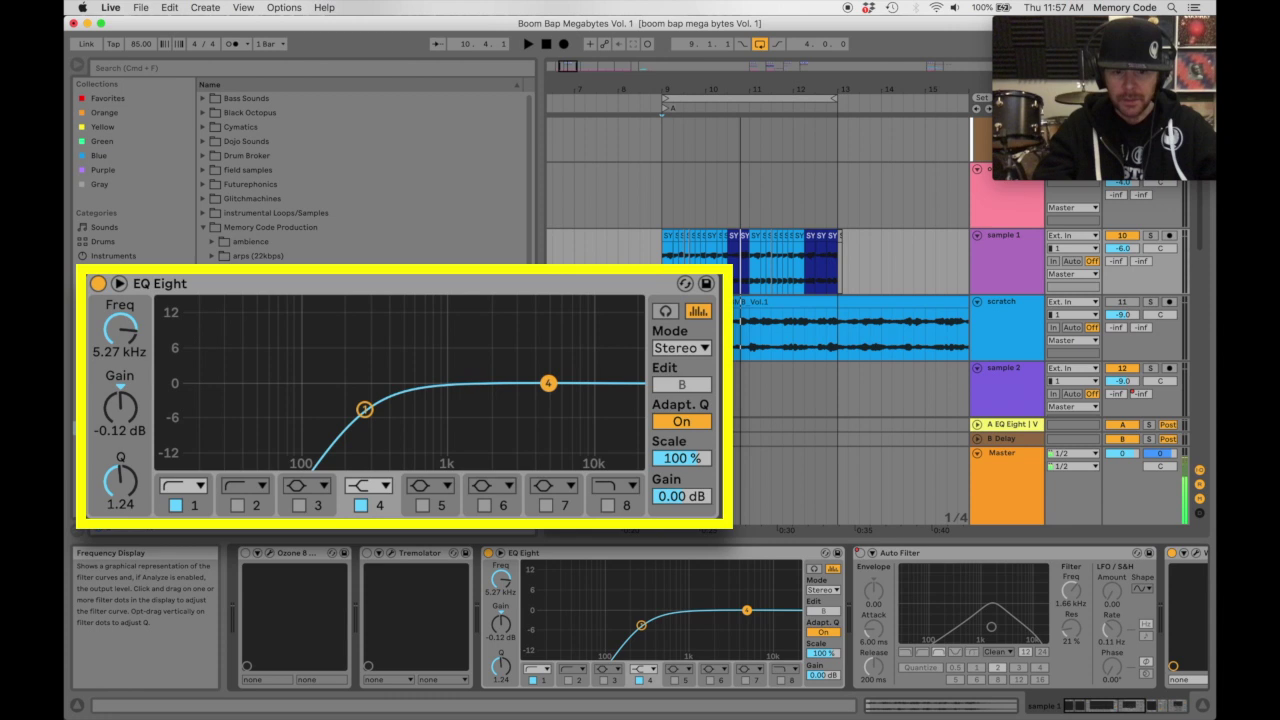
pyautogui.moveTo(158, 398); pyautogui.dragTo(158, 432)
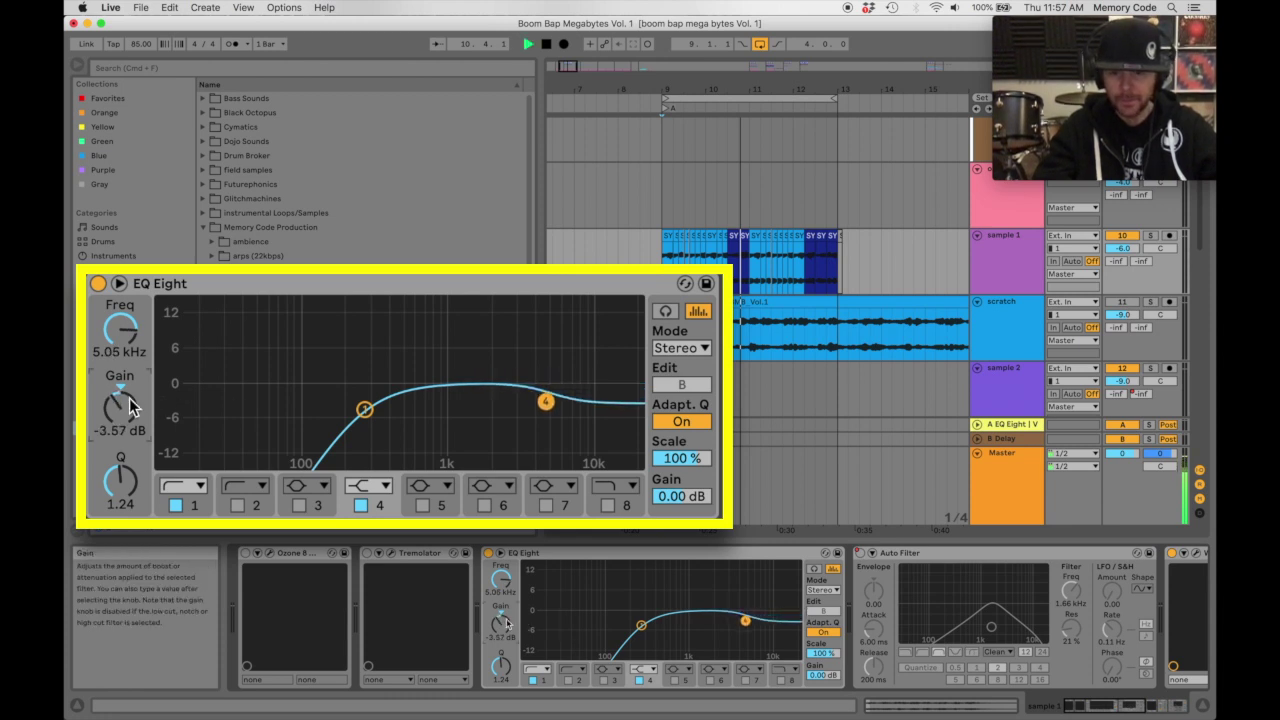
pyautogui.press('space')
pyautogui.moveTo(501, 624); pyautogui.dragTo(501, 628)
pyautogui.moveTo(118, 405); pyautogui.dragTo(118, 412)
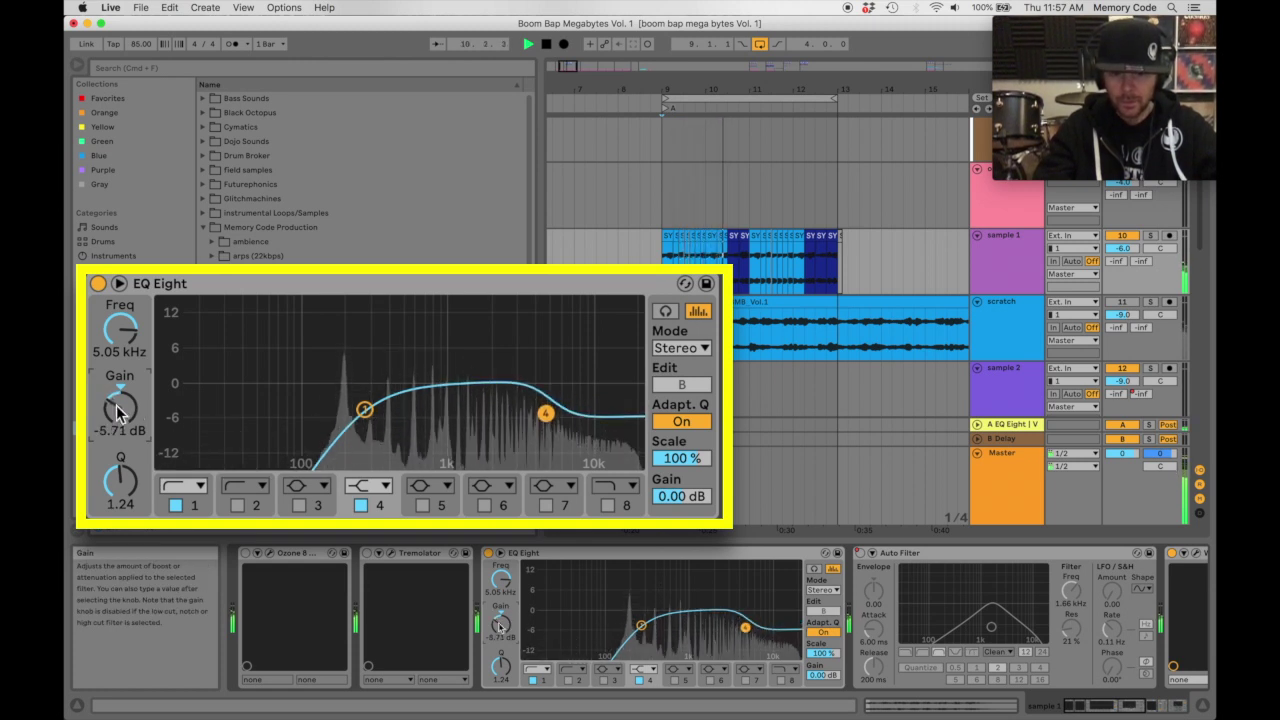
# Set band 4's Q to 1.09 and bypass the band during playback.
pyautogui.moveTo(120, 480); pyautogui.dragTo(120, 492)
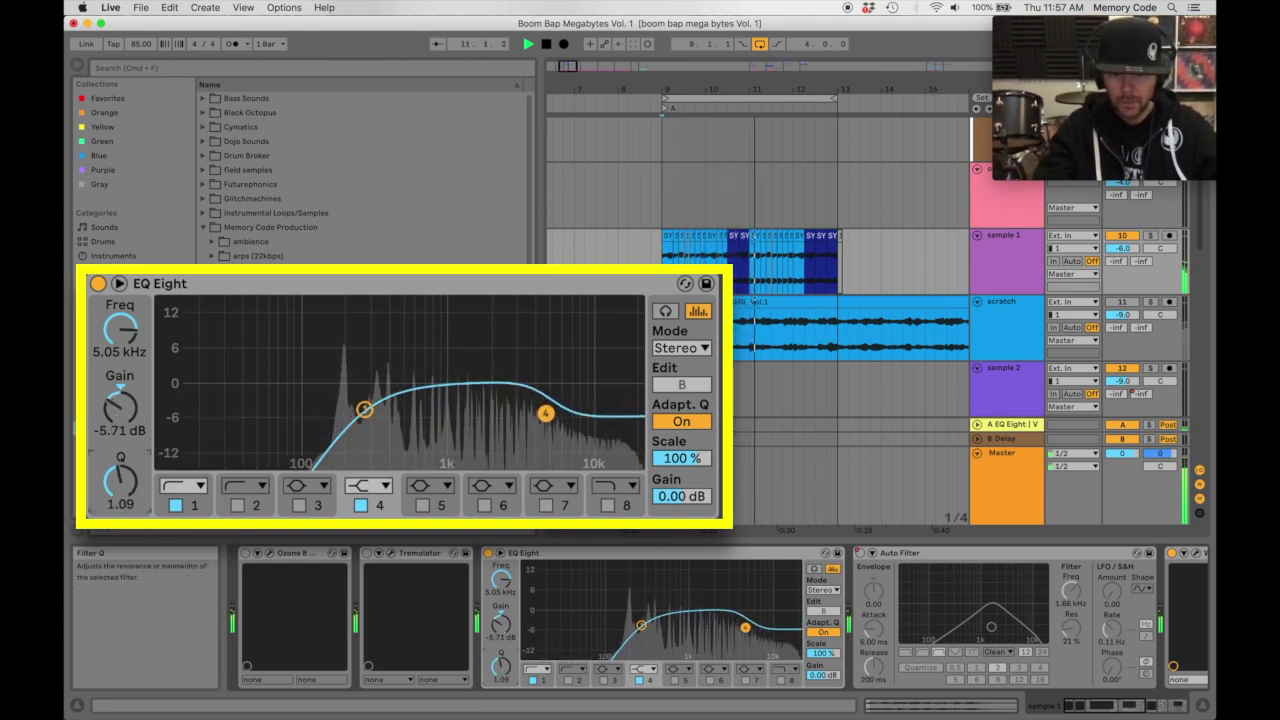
pyautogui.click(361, 504)
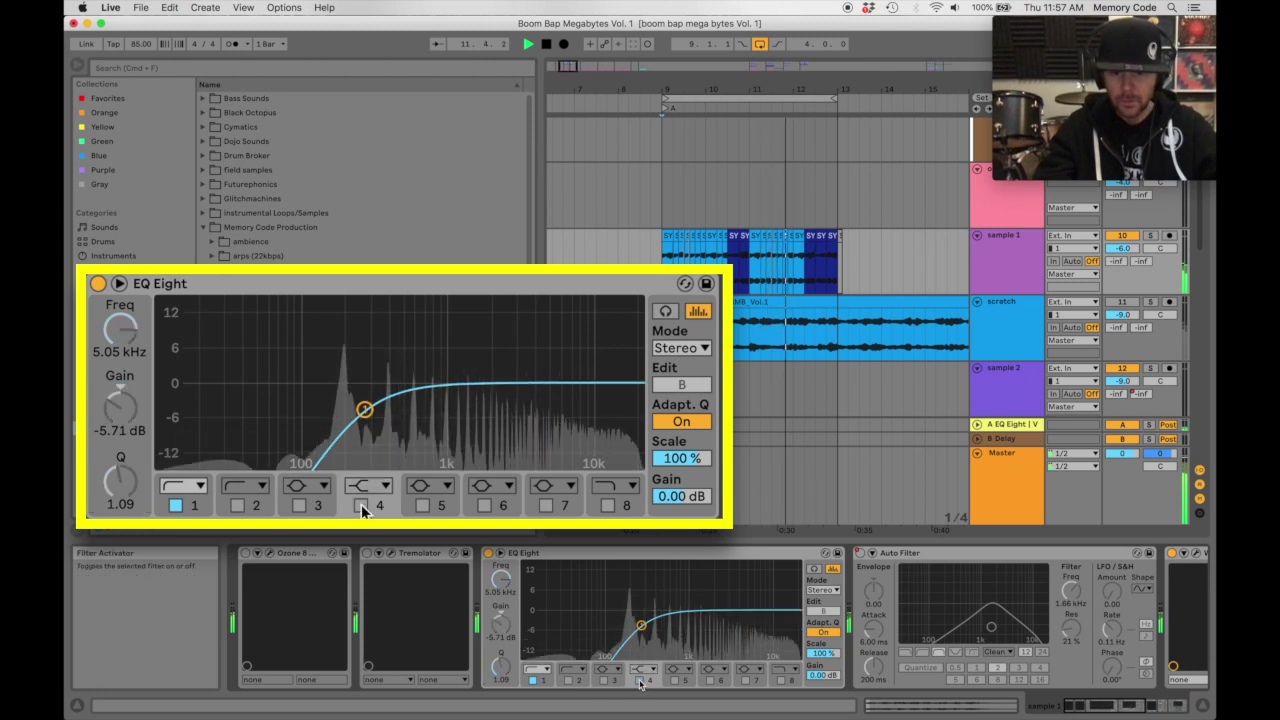
# Toggle EQ Eight's high-shelf band 4 for comparison and try the high-cut band 8 at 10.0 kHz with a Q of 0.69 during playback.
pyautogui.click(361, 504)
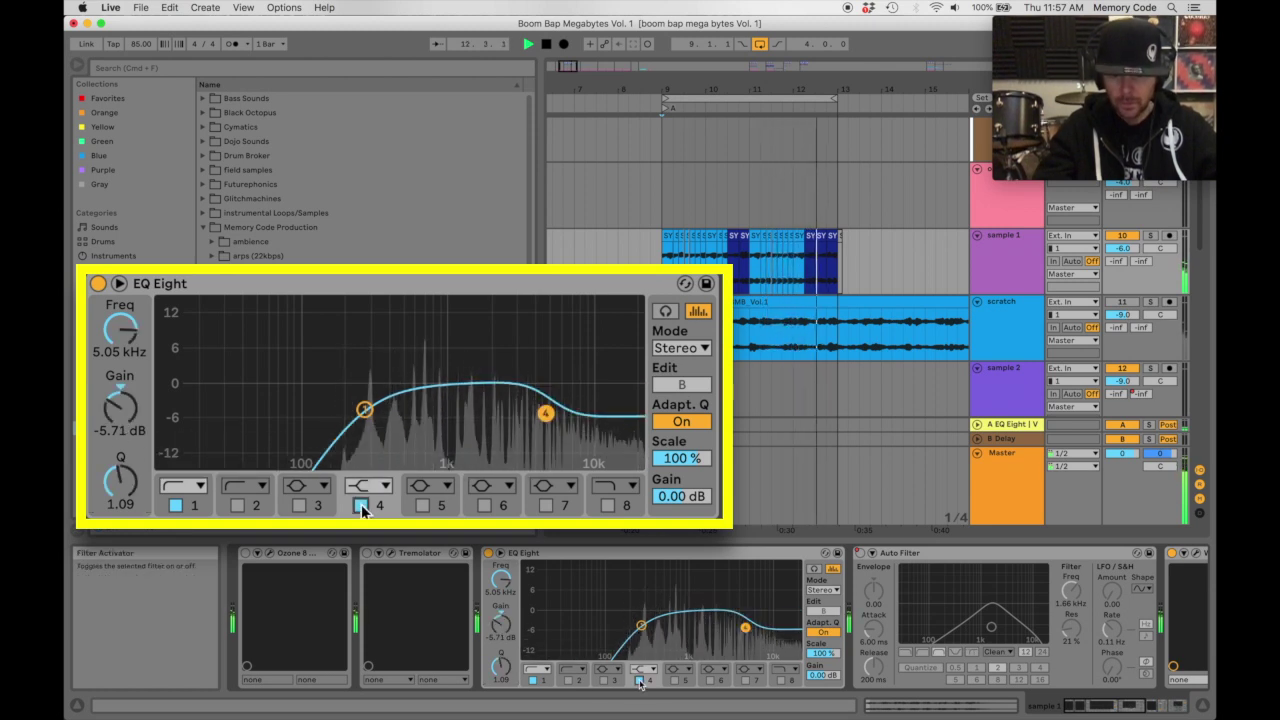
pyautogui.click(361, 505)
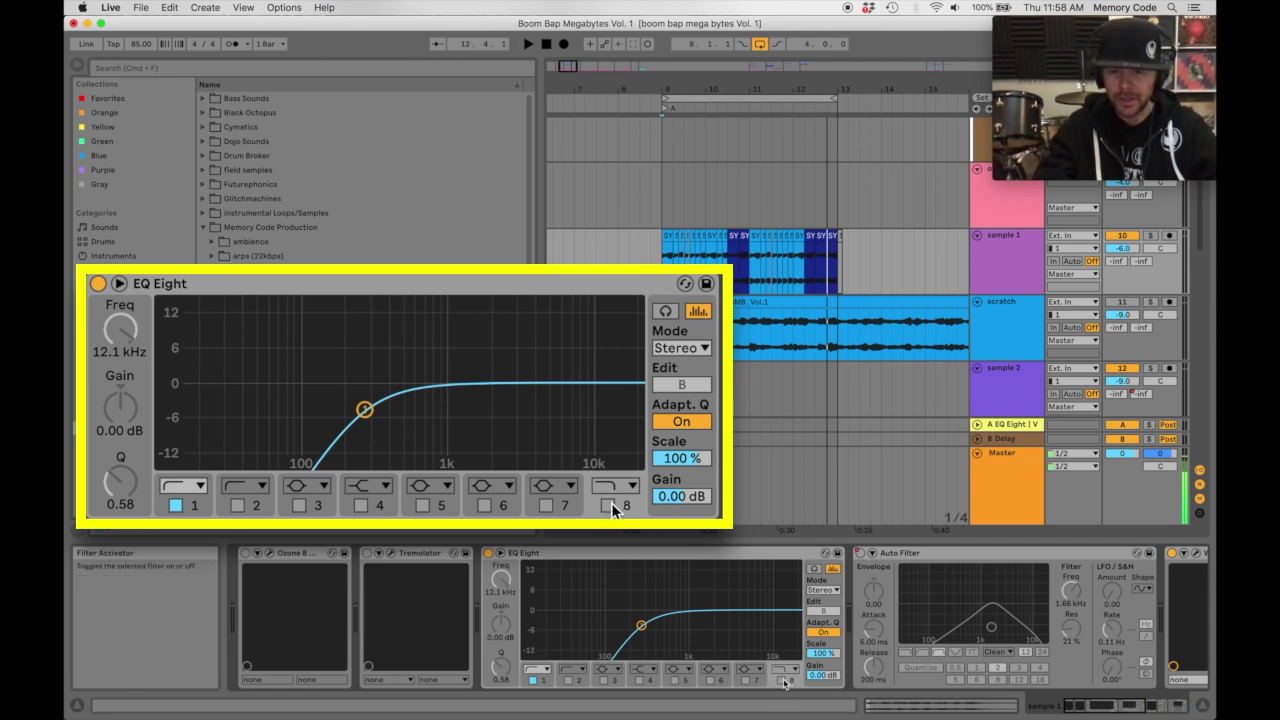
pyautogui.click(608, 506)
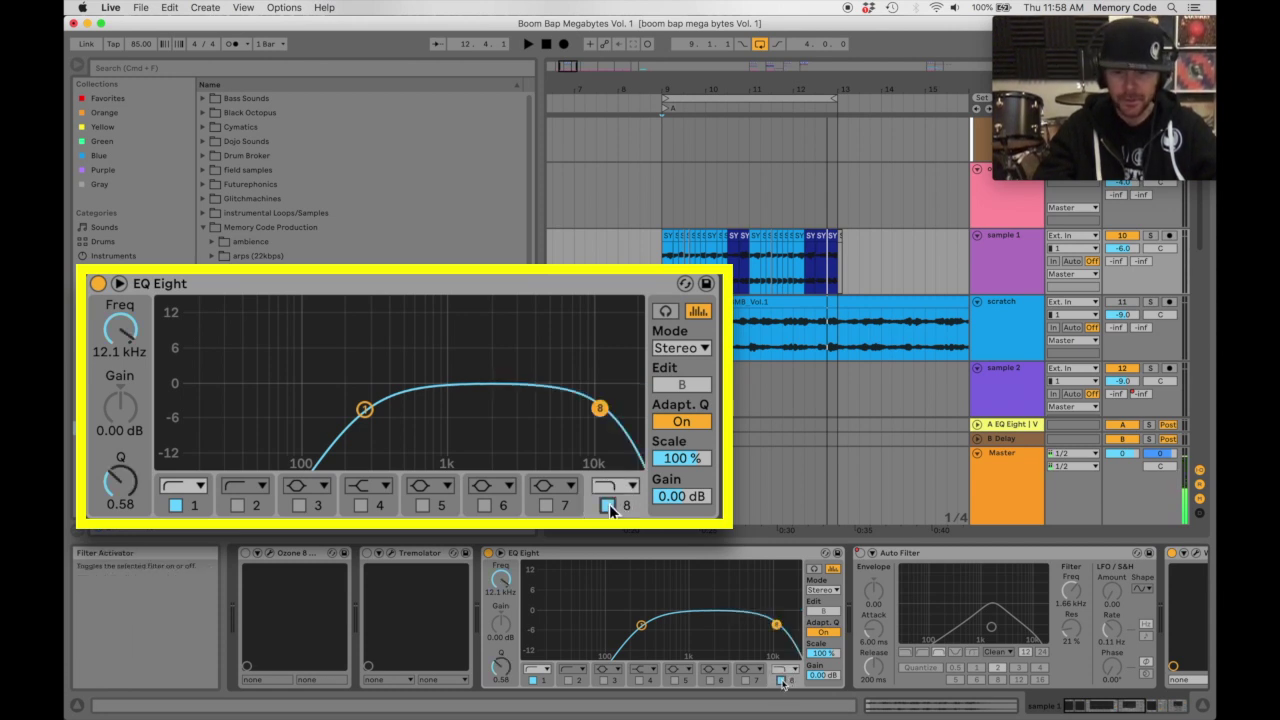
pyautogui.press('space')
pyautogui.moveTo(589, 402)
pyautogui.mouseDown()
pyautogui.moveTo(572, 403)
pyautogui.moveTo(588, 402)
pyautogui.mouseUp()
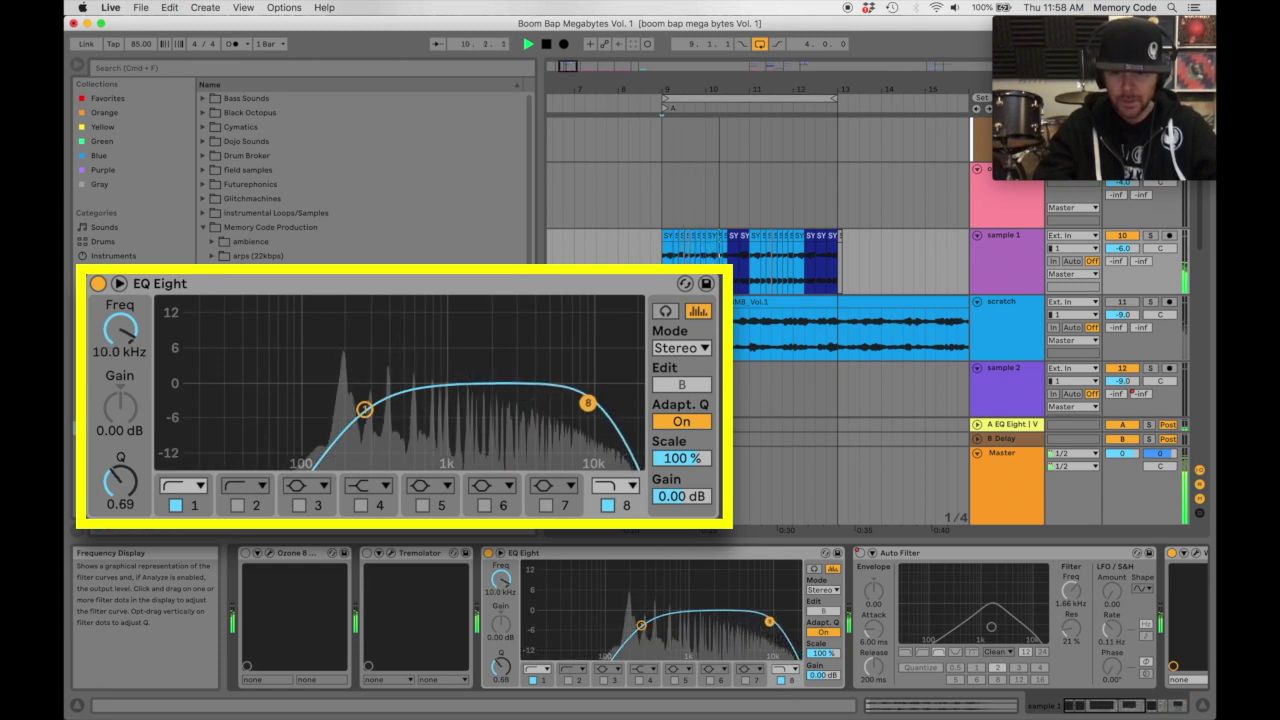
pyautogui.click(608, 506)
pyautogui.press('space')
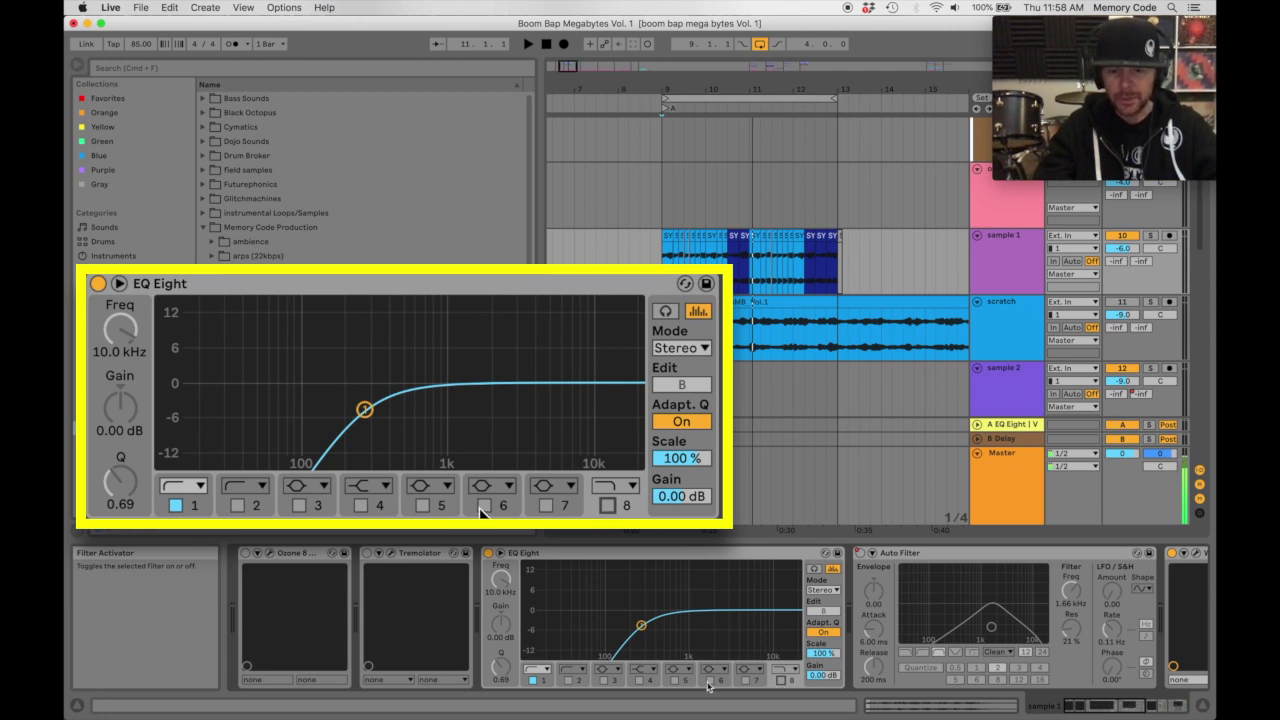
# Re-enable the high-shelf band 4 in EQ Eight and audition the sample 1 loop with it.
pyautogui.click(361, 505)
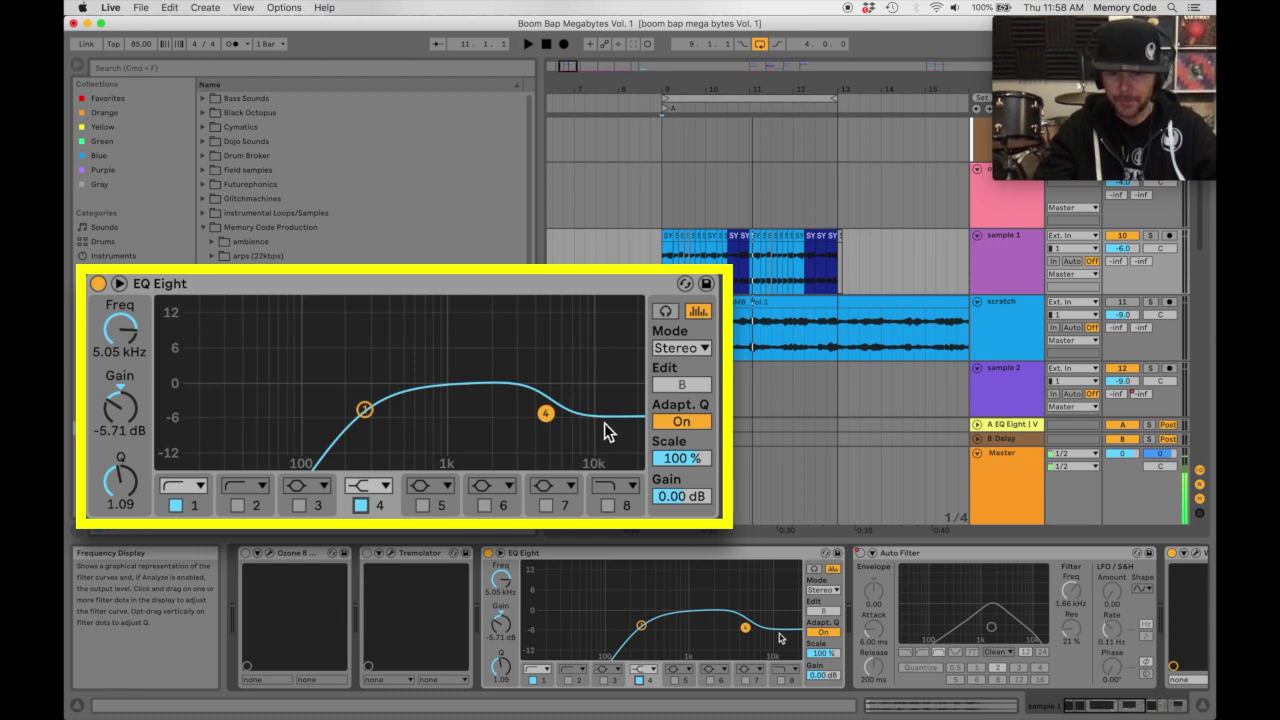
pyautogui.press('space')
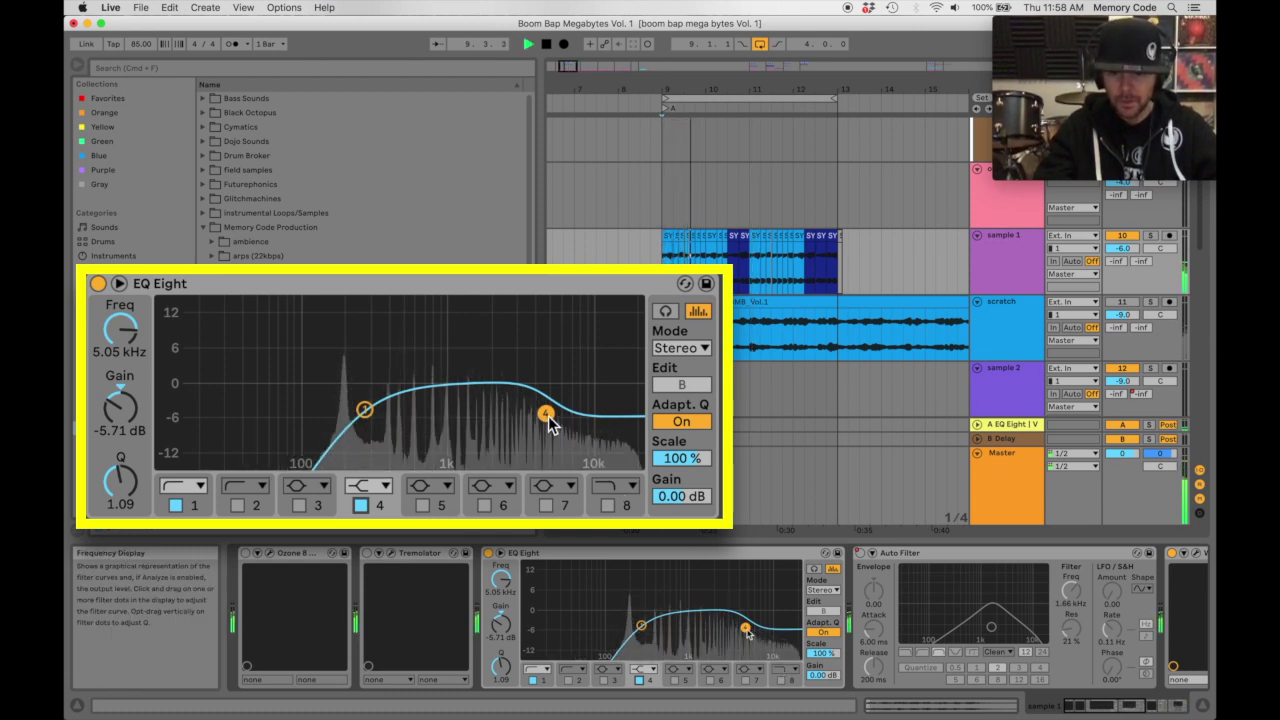
pyautogui.press('space')
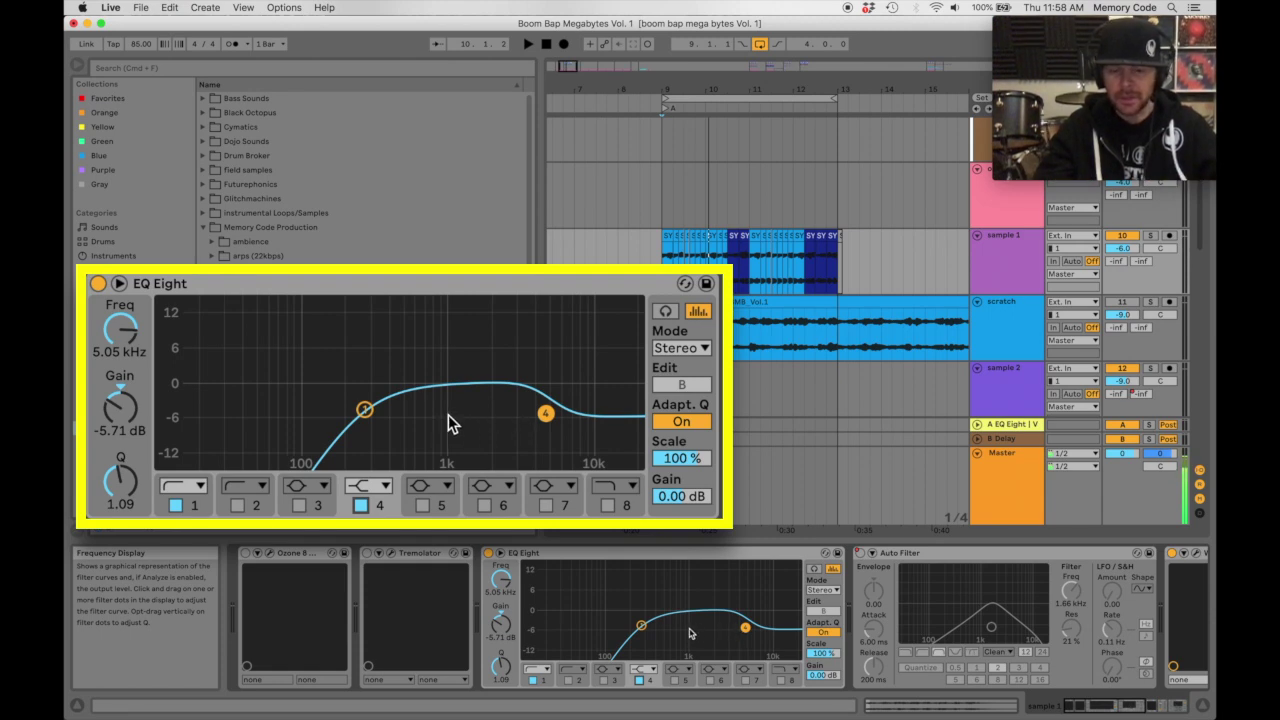
# Enable the Tremolator plug-in on the sample 1 track and open its editor window.
pyautogui.click(420, 556)
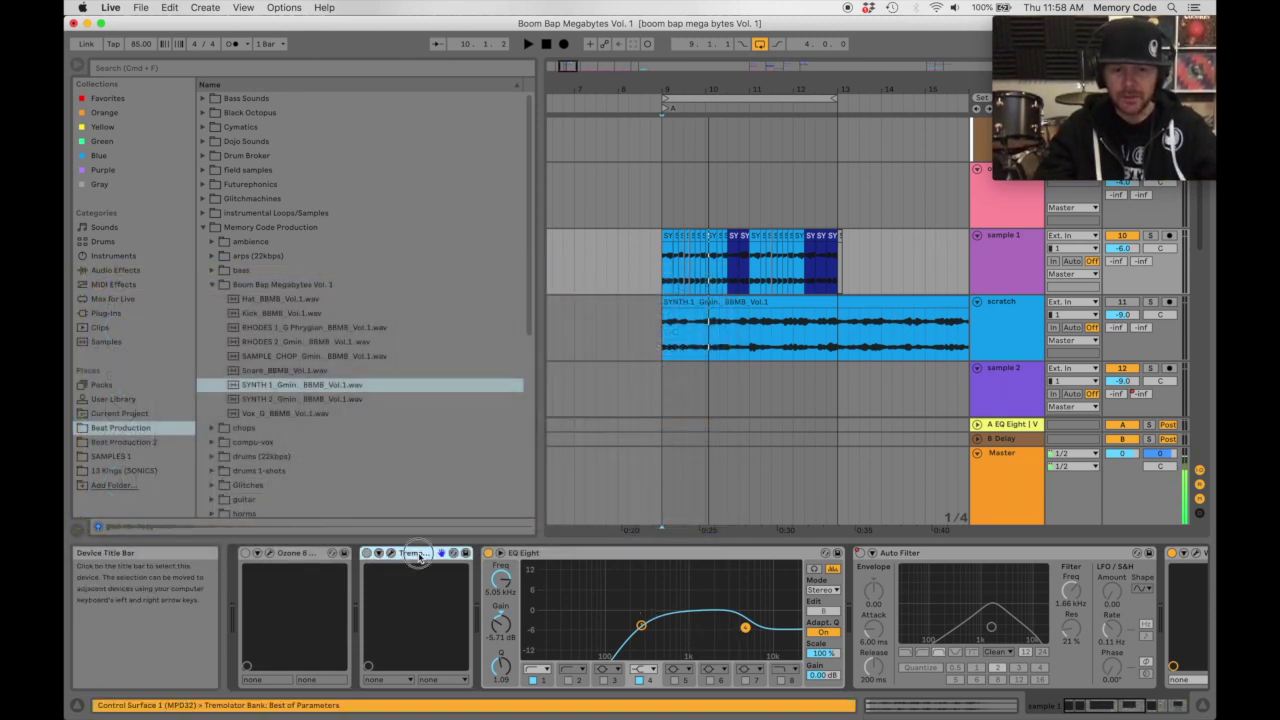
pyautogui.click(366, 553)
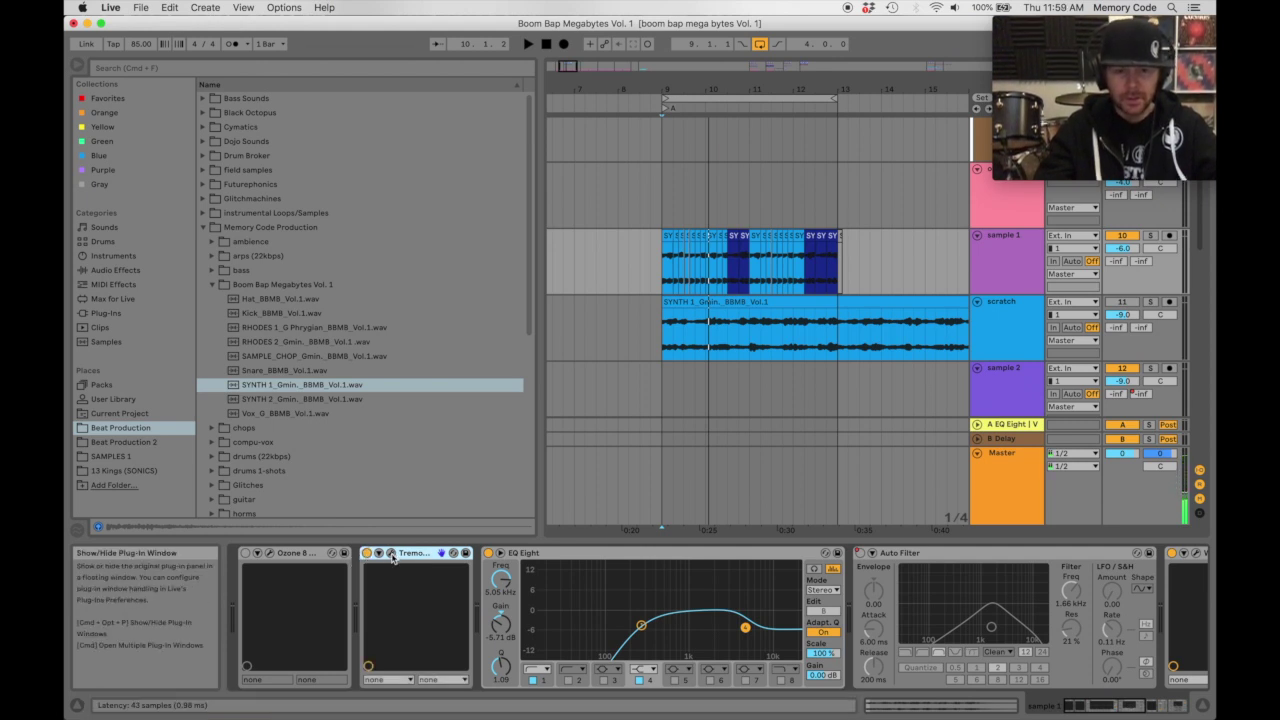
pyautogui.click(392, 555)
pyautogui.moveTo(331, 60); pyautogui.dragTo(357, 70)
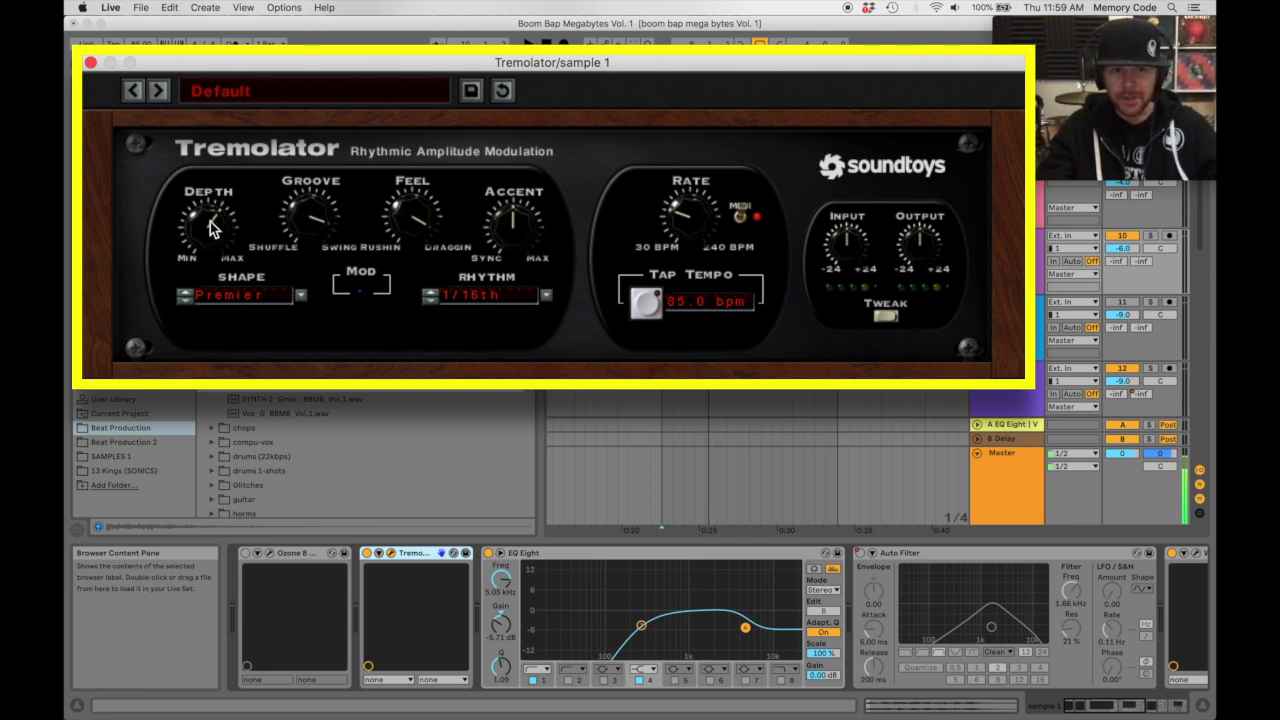
# Try high and low Depth settings in Tremolator during playback, close its window and bypass the plug-in.
pyautogui.press('space')
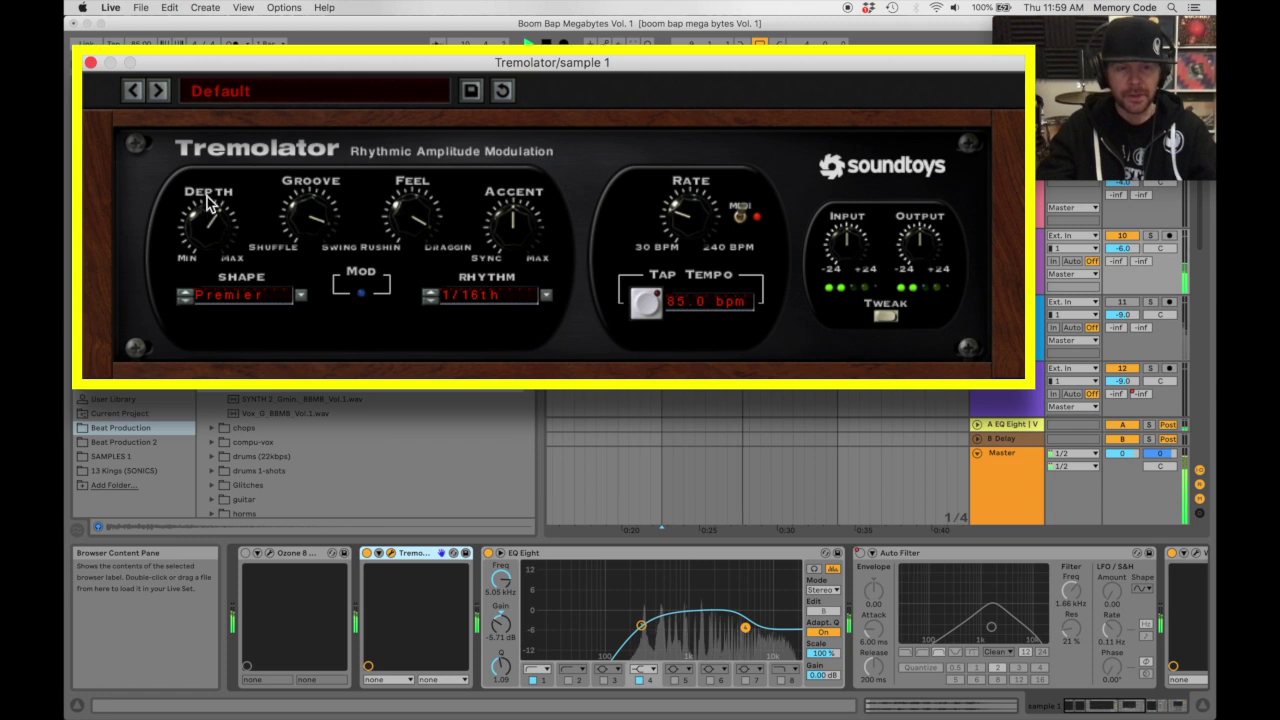
pyautogui.moveTo(213, 226); pyautogui.dragTo(203, 148)
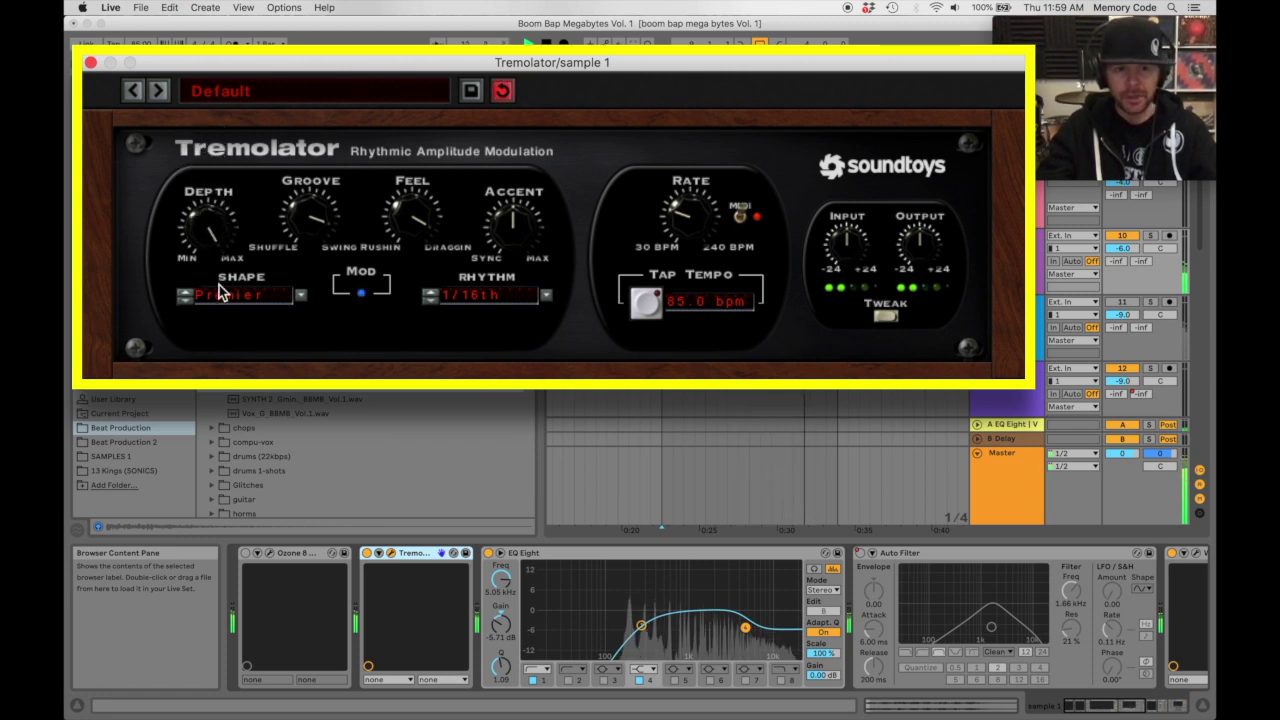
pyautogui.moveTo(212, 221); pyautogui.dragTo(257, 537)
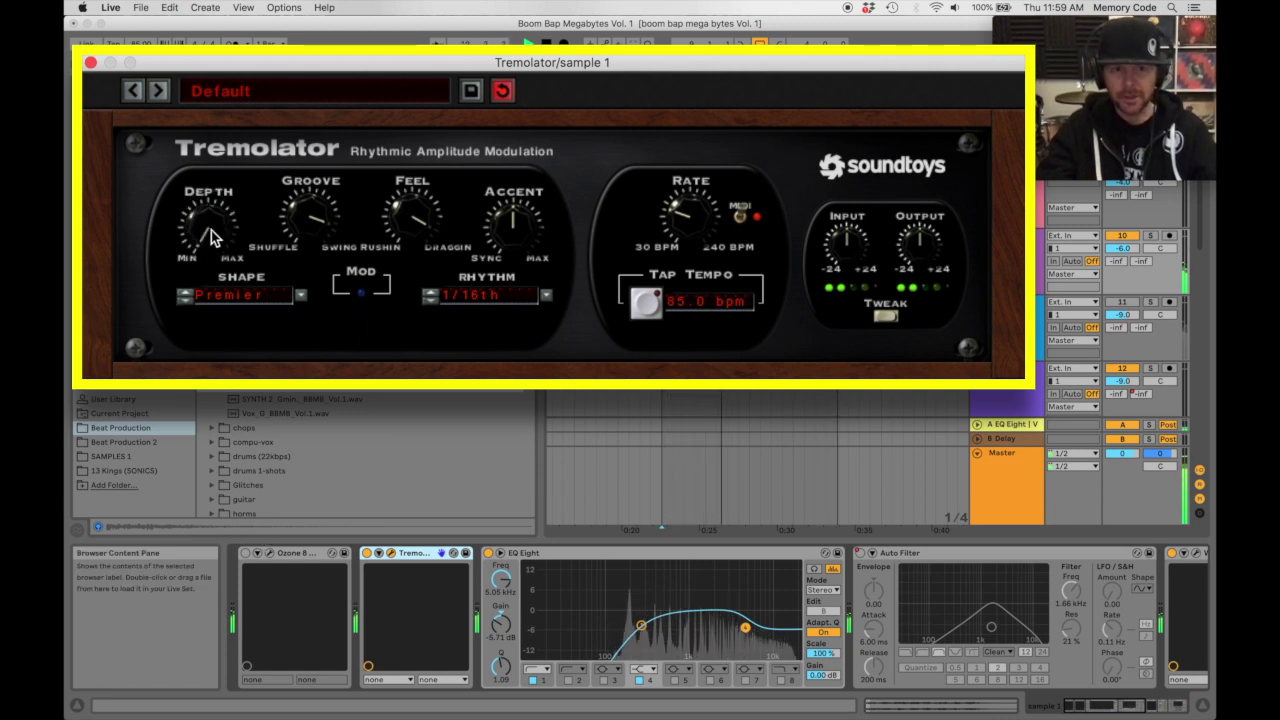
pyautogui.moveTo(209, 230); pyautogui.dragTo(204, 174)
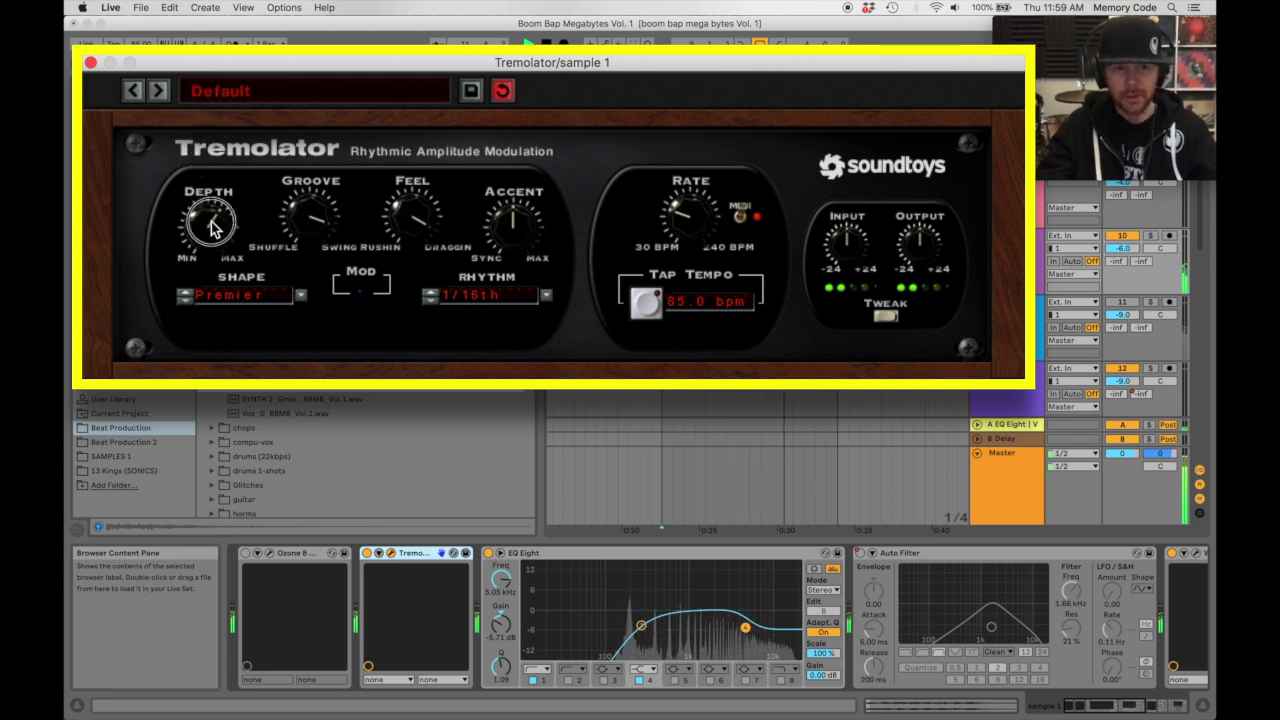
pyautogui.moveTo(211, 219); pyautogui.dragTo(212, 226)
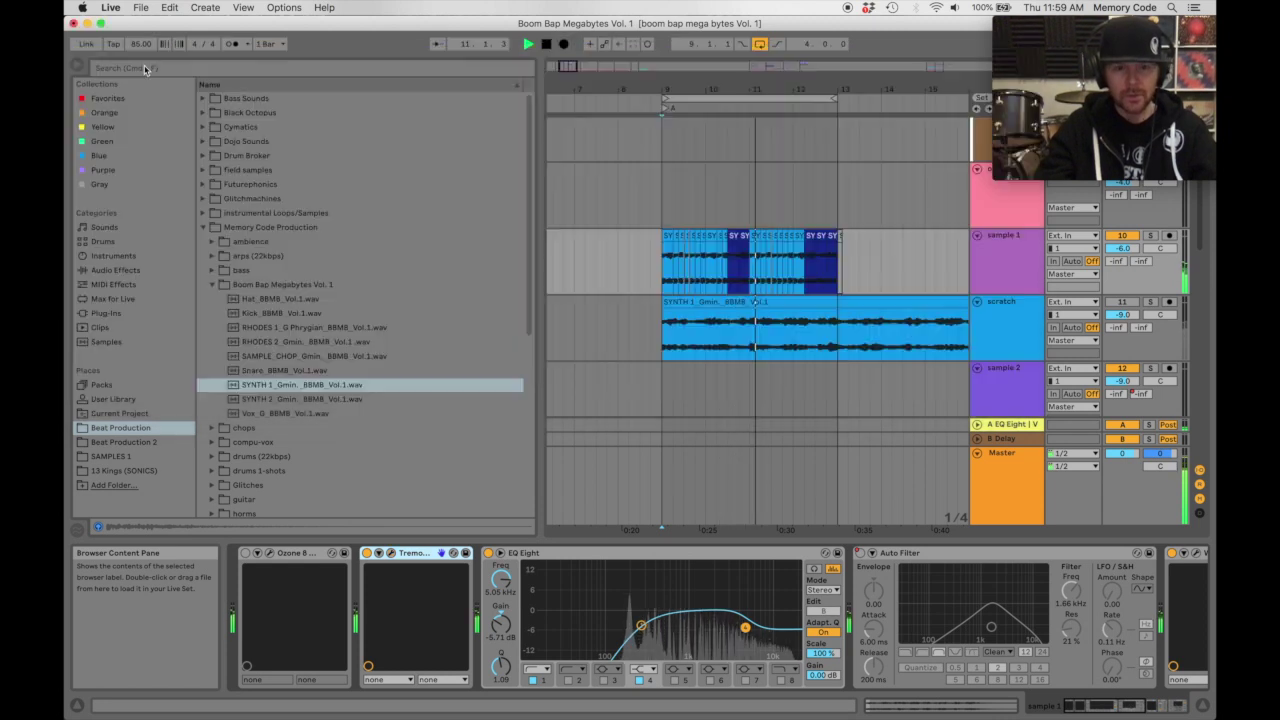
pyautogui.click(90, 63)
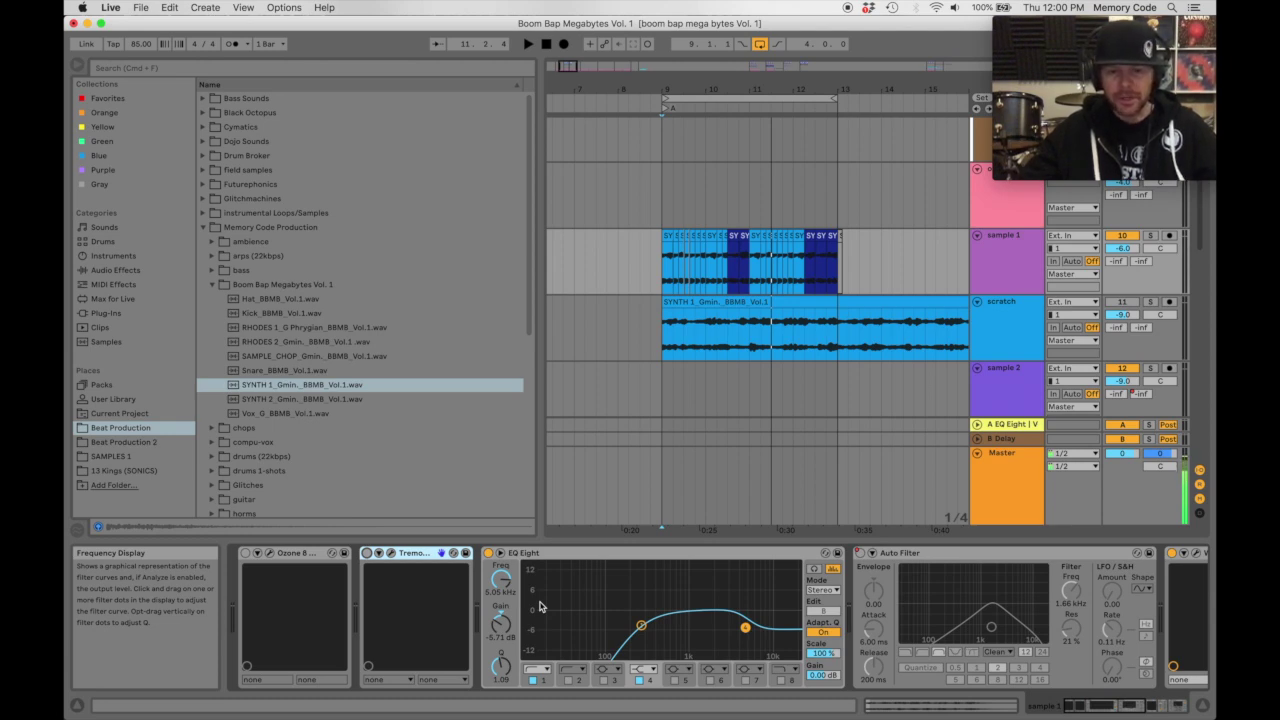
# Add an Auto Pan effect to the sample 1 device chain between Auto Filter and Wider.
pyautogui.hscroll(5, 540, 606)
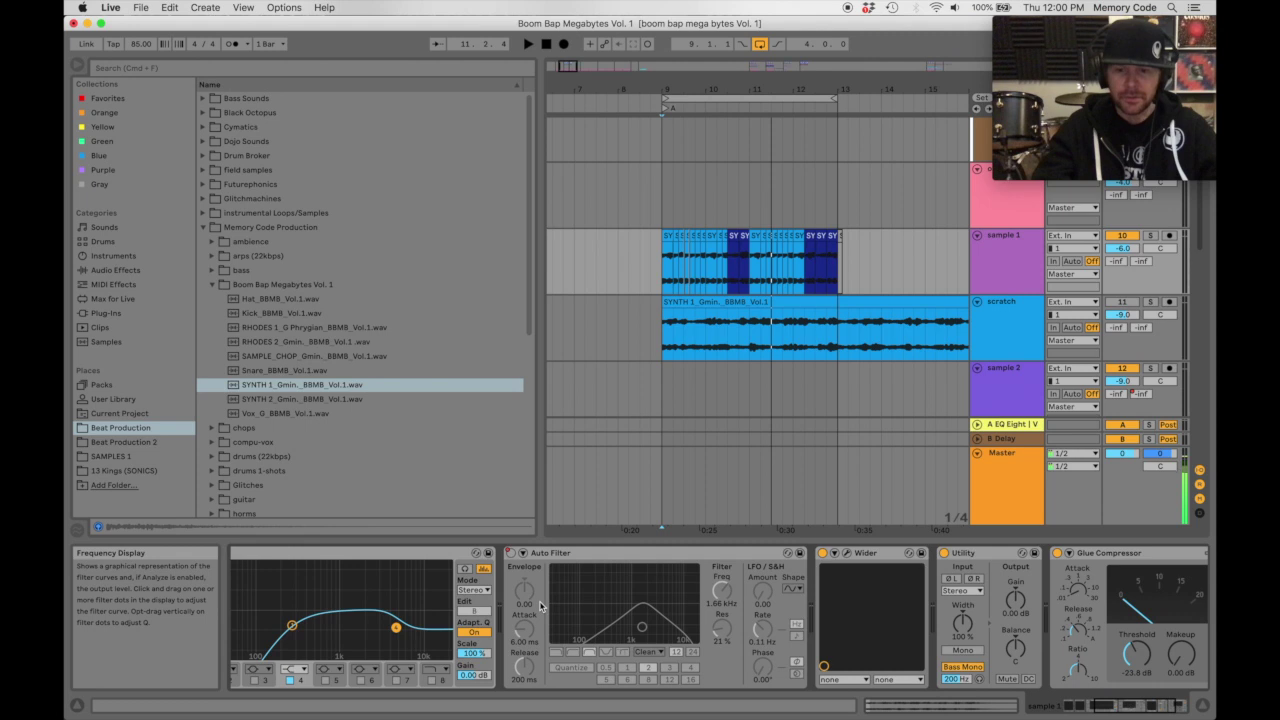
pyautogui.hscroll(-5, 540, 606)
pyautogui.hscroll(-1, 540, 606)
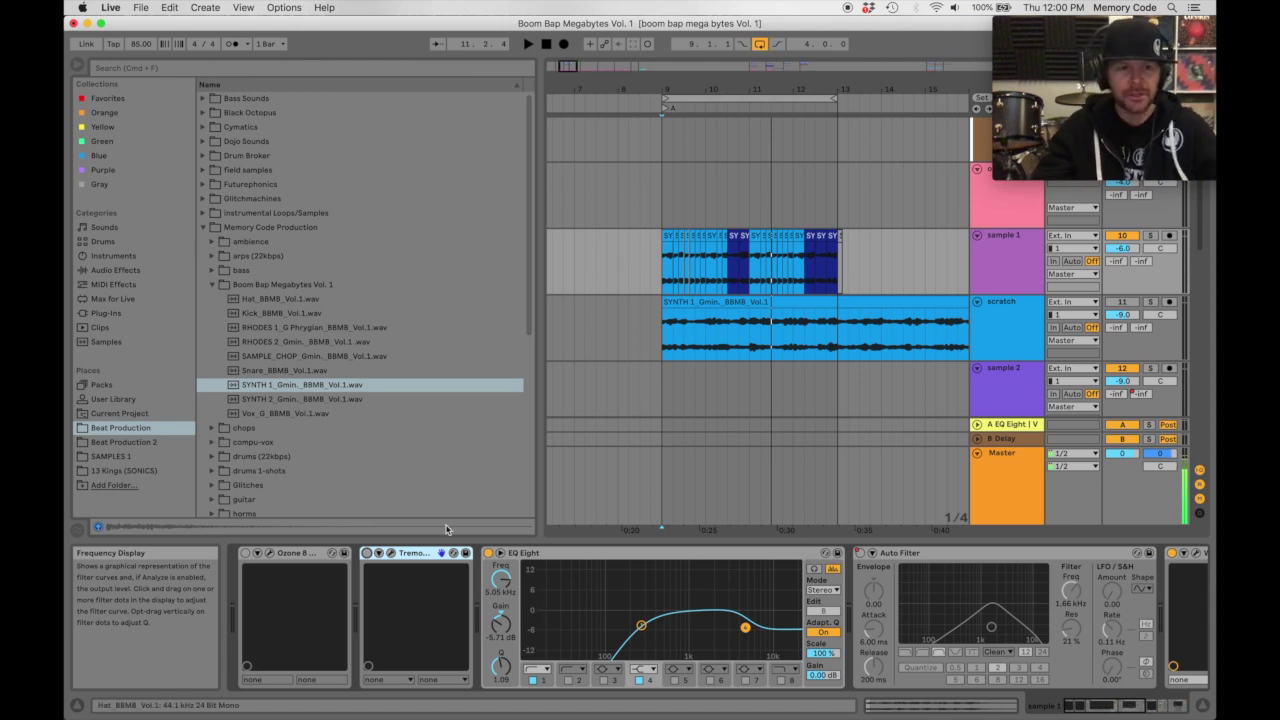
pyautogui.click(120, 270)
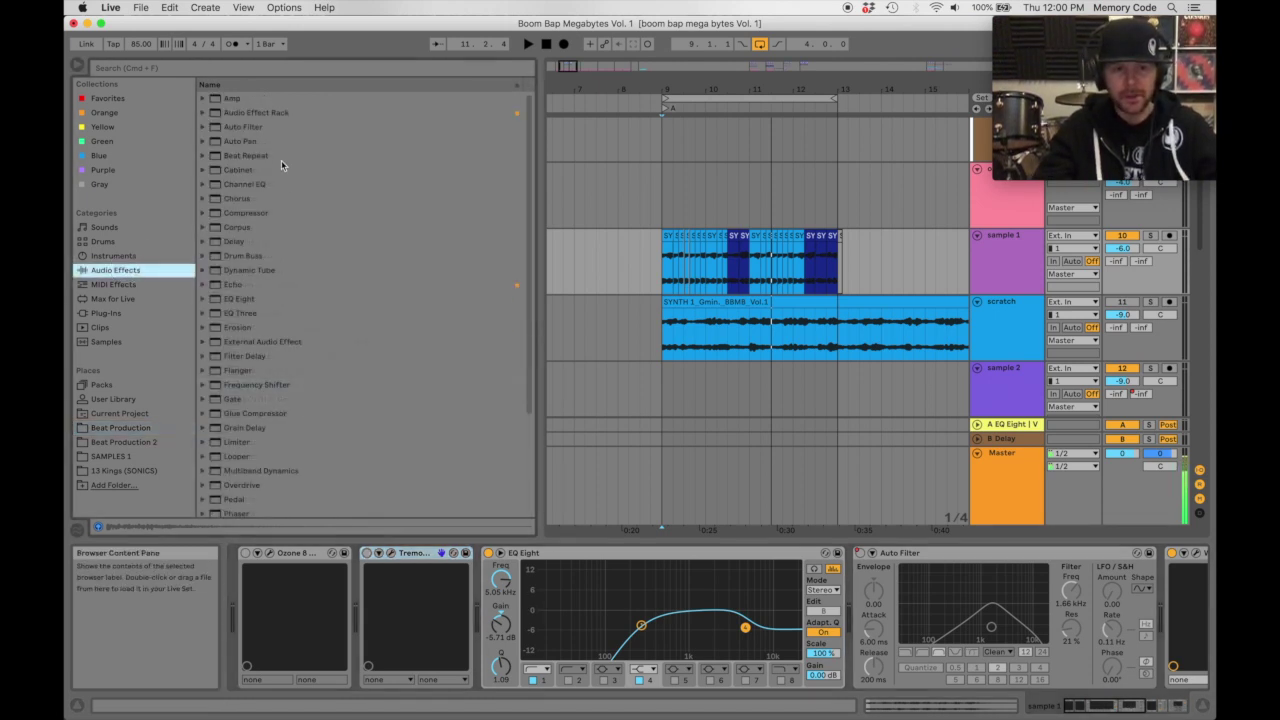
pyautogui.click(543, 636)
pyautogui.hscroll(10, 543, 636)
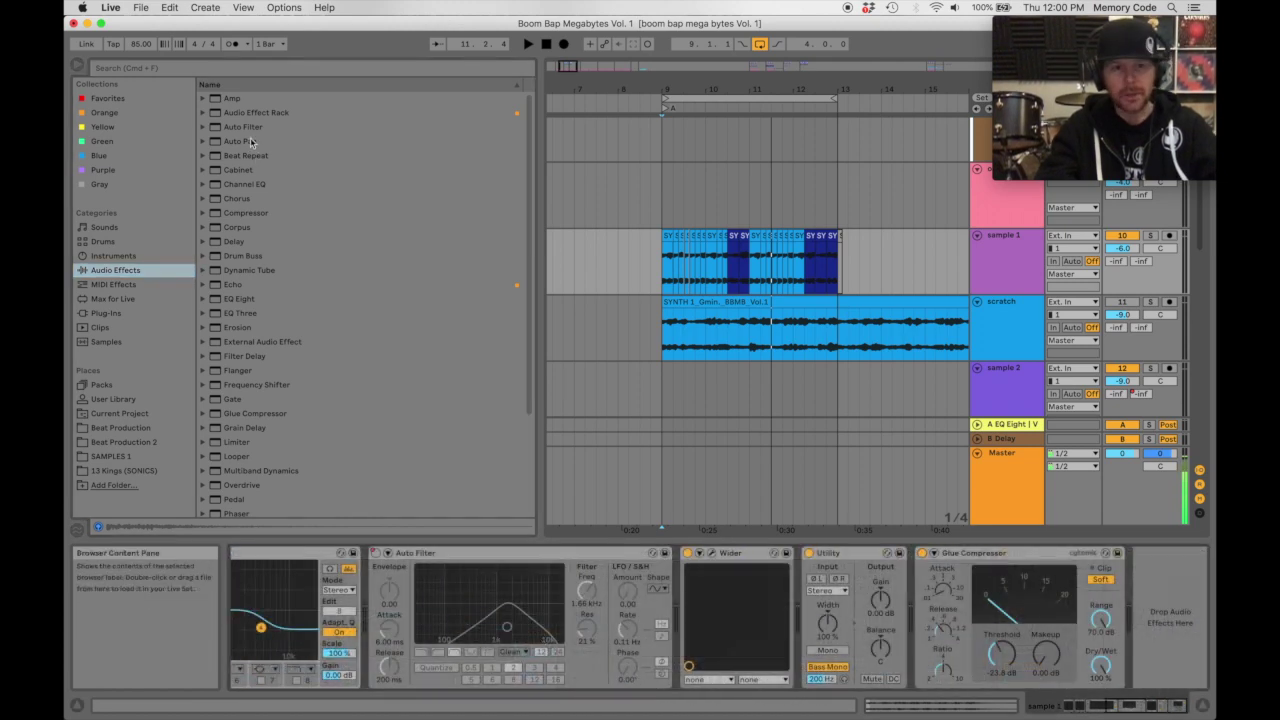
pyautogui.click(240, 142)
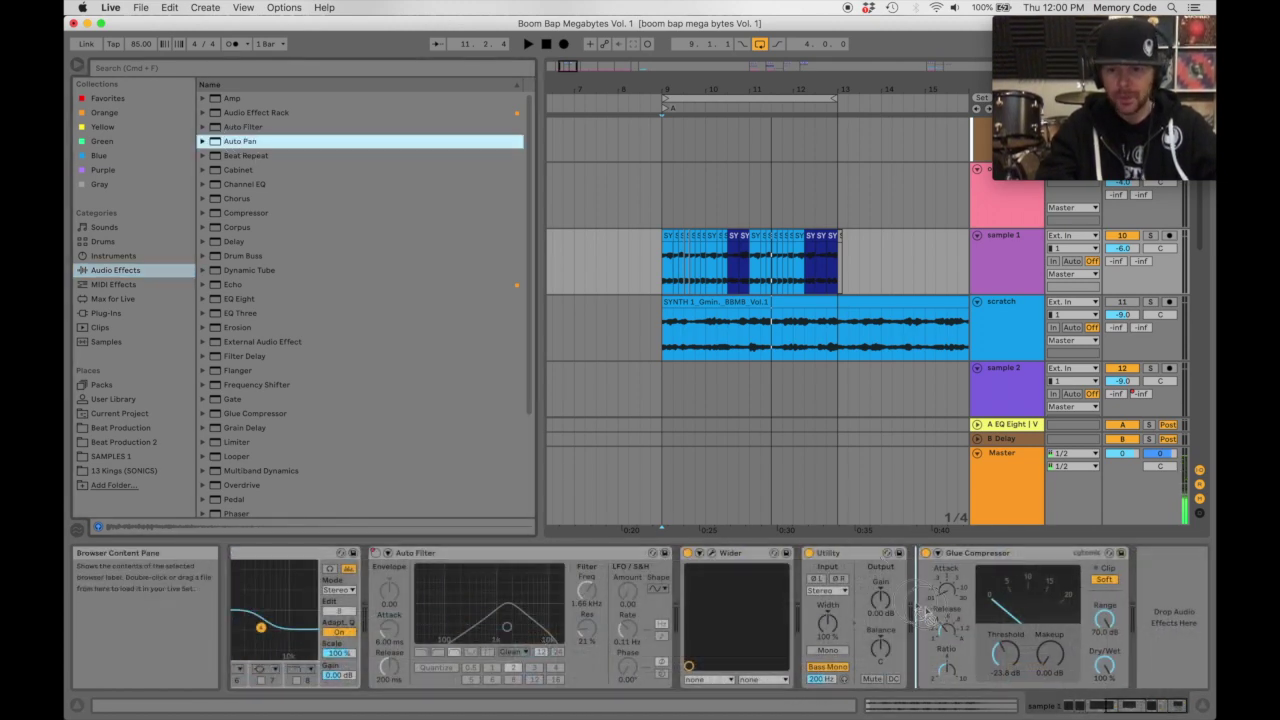
pyautogui.moveTo(916, 610)
pyautogui.mouseDown()
pyautogui.moveTo(790, 585)
pyautogui.moveTo(697, 586)
pyautogui.moveTo(711, 579)
pyautogui.mouseUp()
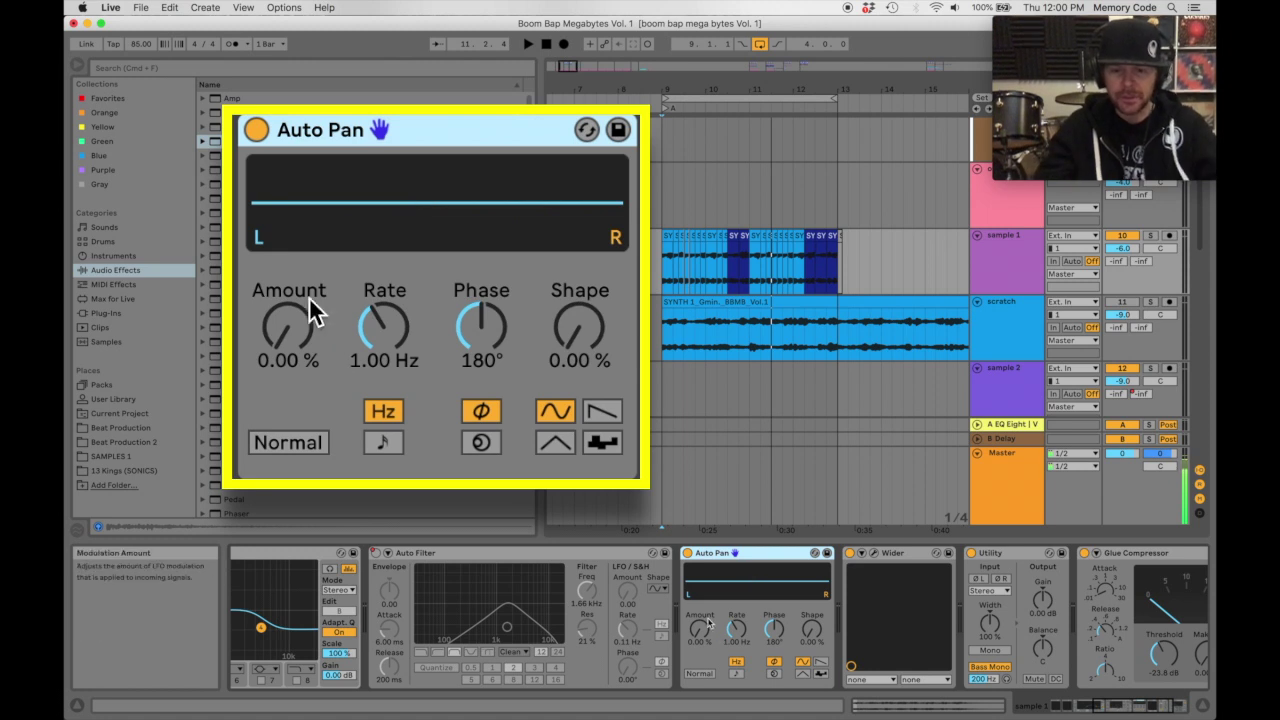
# Set Auto Pan's Amount to 100 %, its tempo-synced Rate to 1/16 and its Phase to 0°.
pyautogui.moveTo(275, 334); pyautogui.dragTo(275, 244)
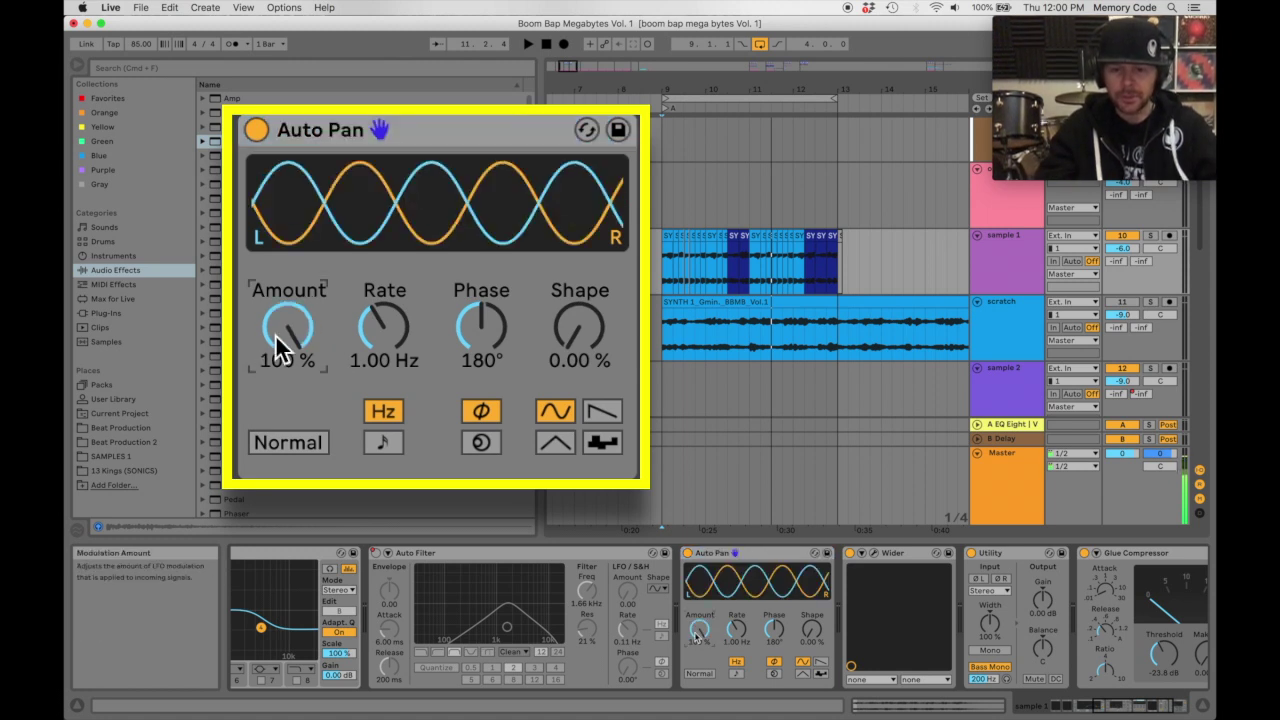
pyautogui.click(390, 444)
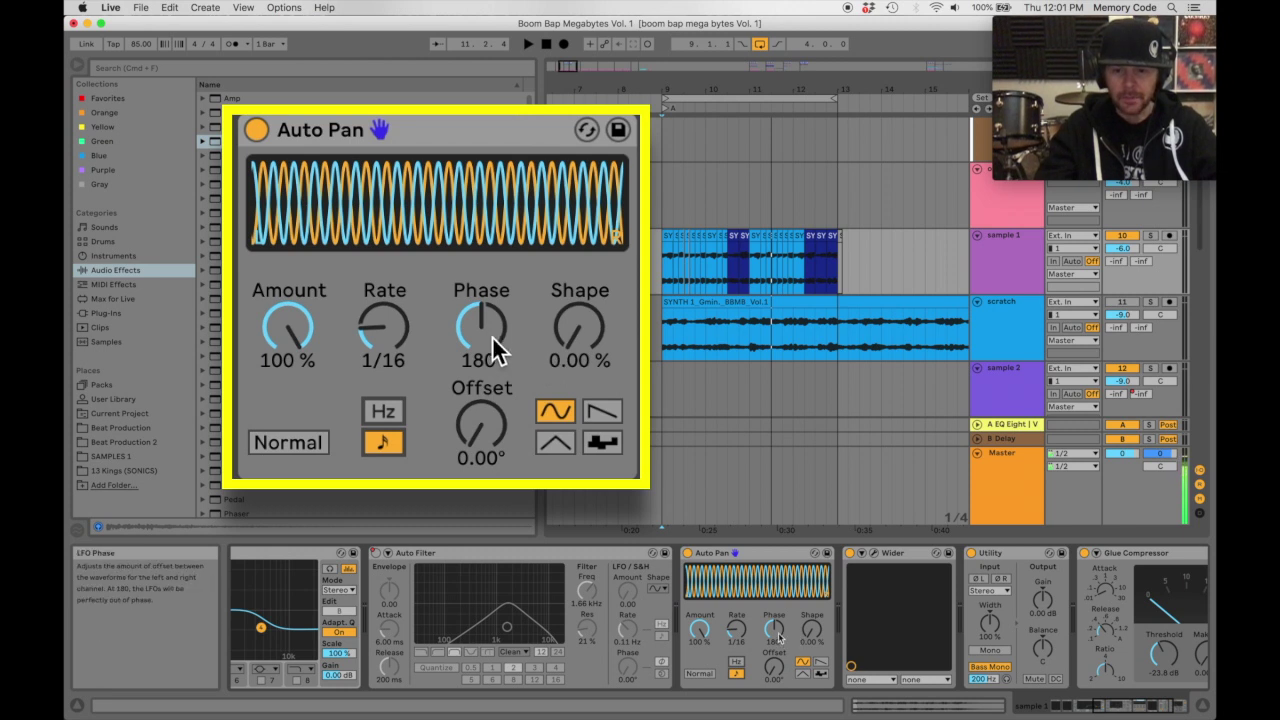
pyautogui.moveTo(478, 322); pyautogui.dragTo(478, 400)
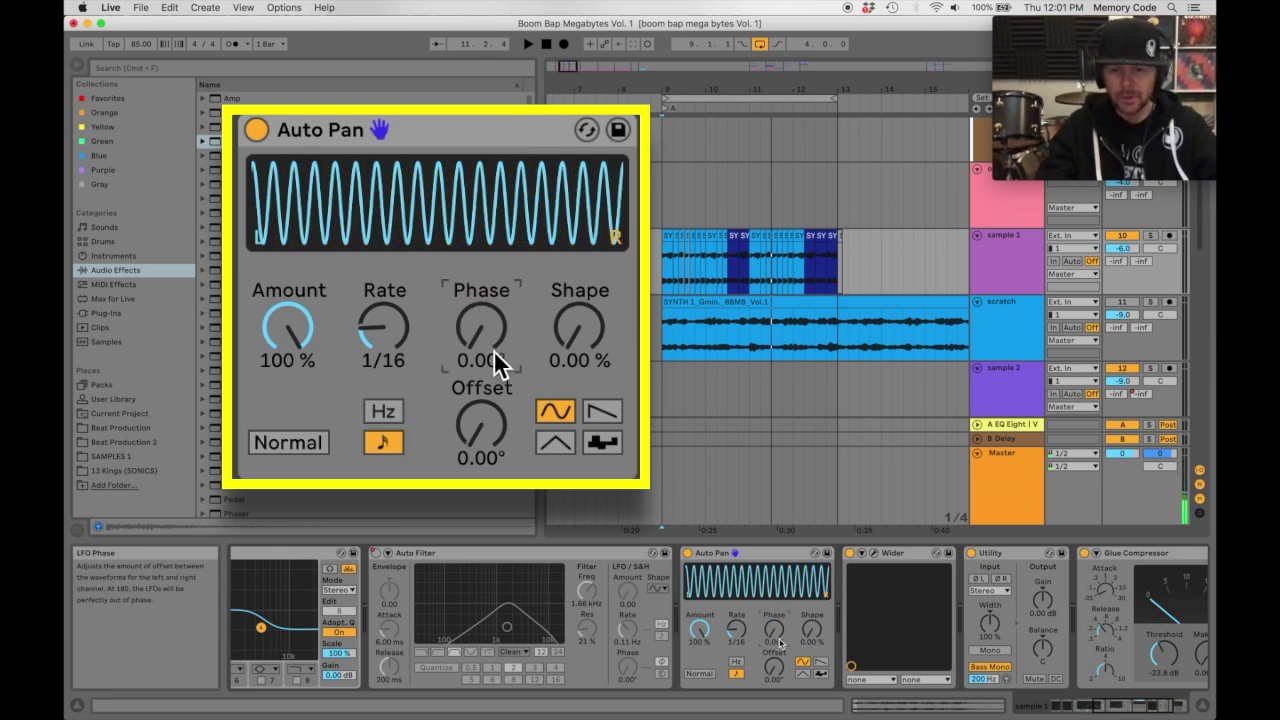
# Audition the tremolo, undo the Phase change to compare it with 180° panning from bar 9, and set the Phase back to 0°.
pyautogui.press('space')
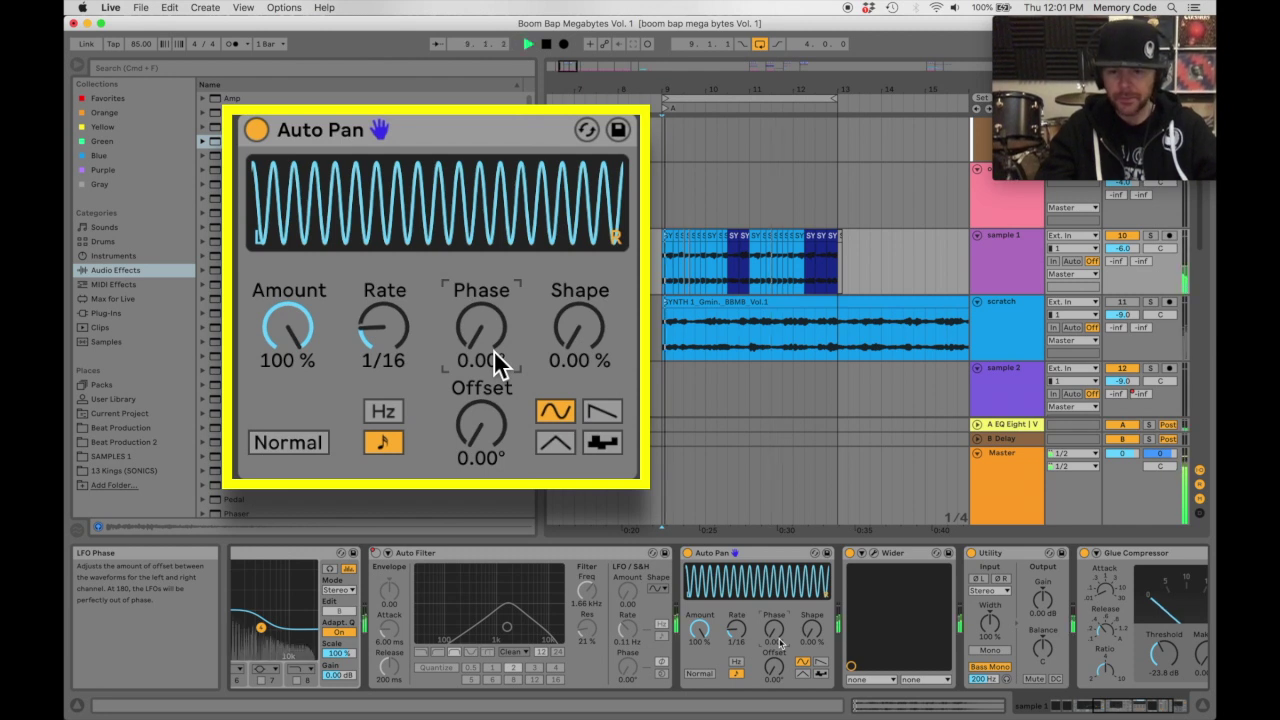
pyautogui.click(298, 336)
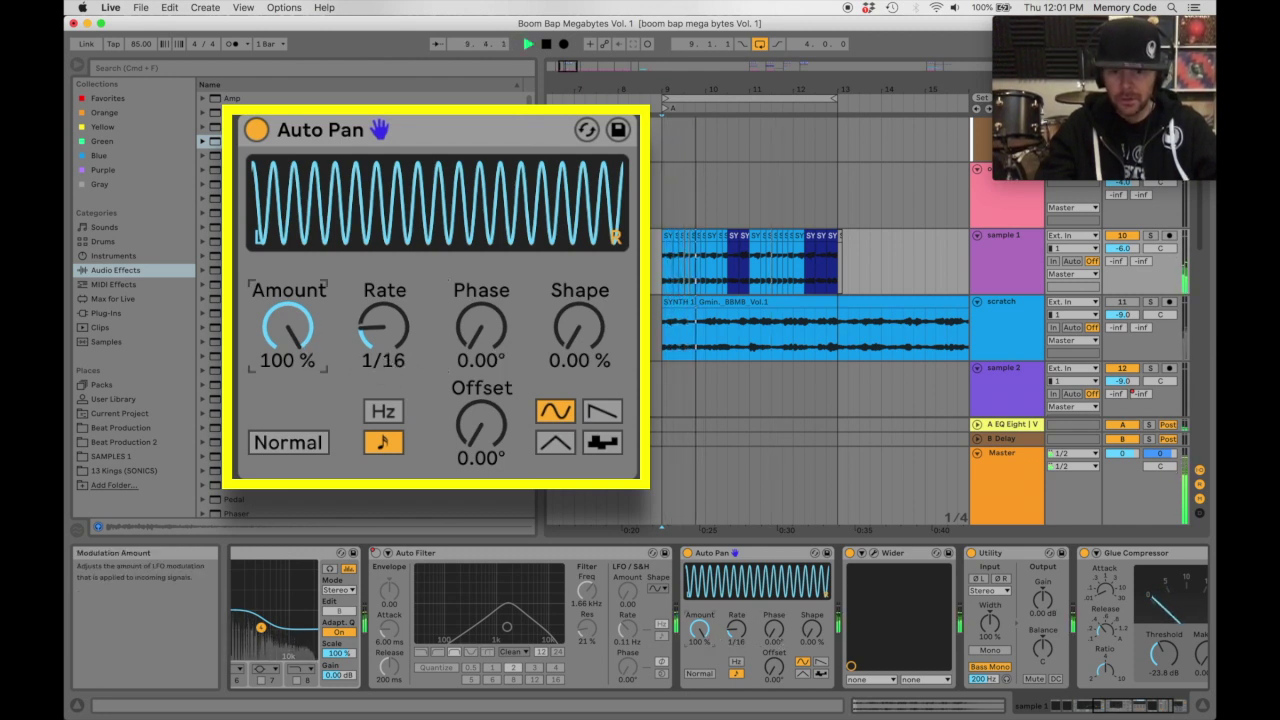
pyautogui.press('space')
pyautogui.press('super+z')
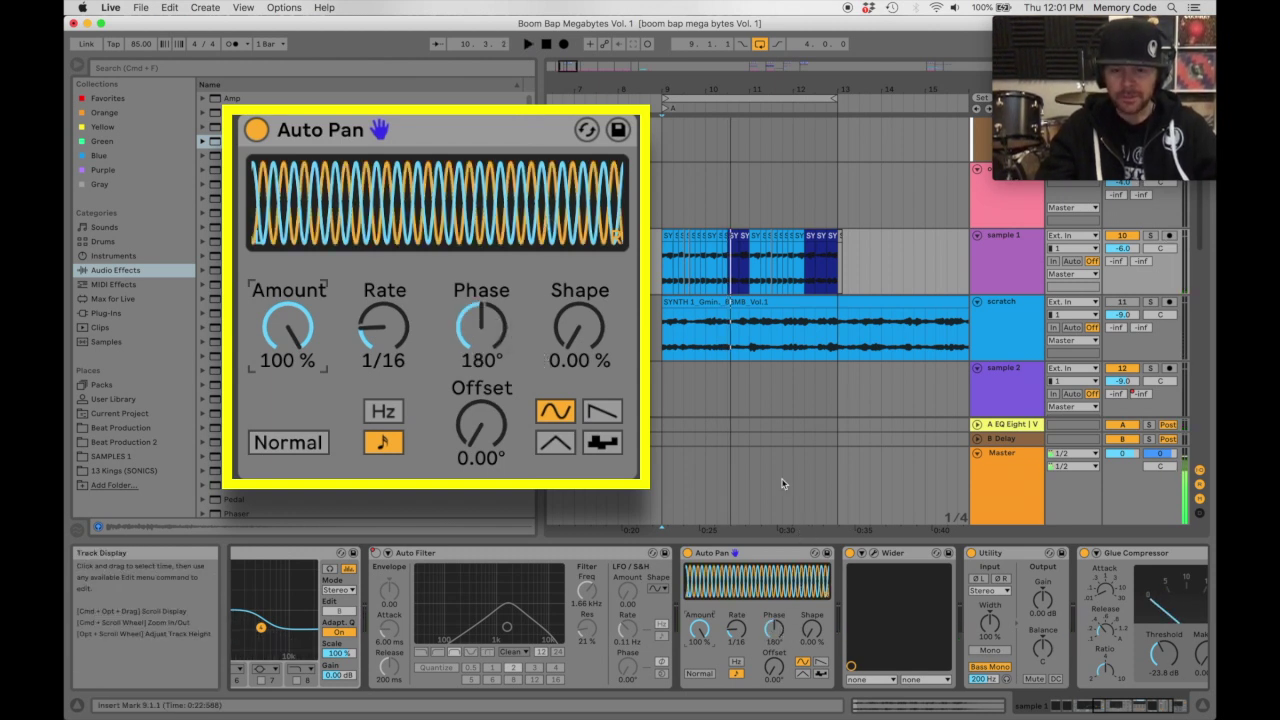
pyautogui.click(662, 284)
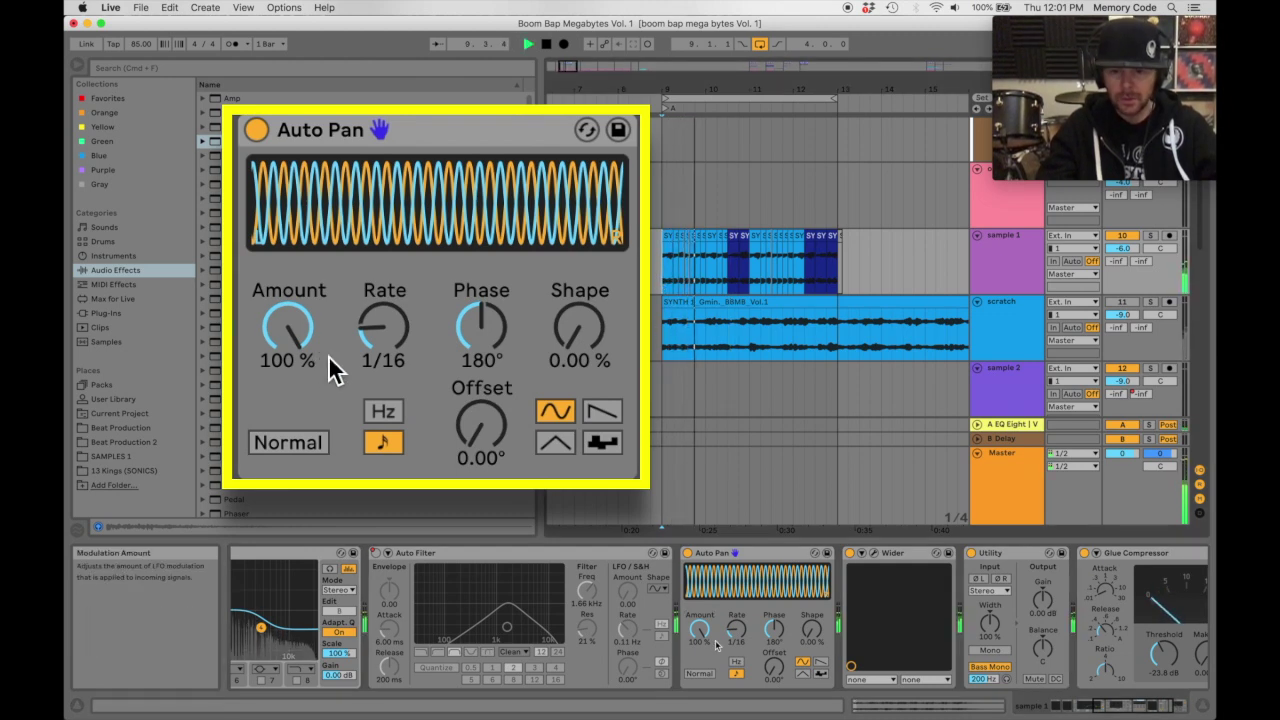
pyautogui.moveTo(480, 322); pyautogui.dragTo(480, 400)
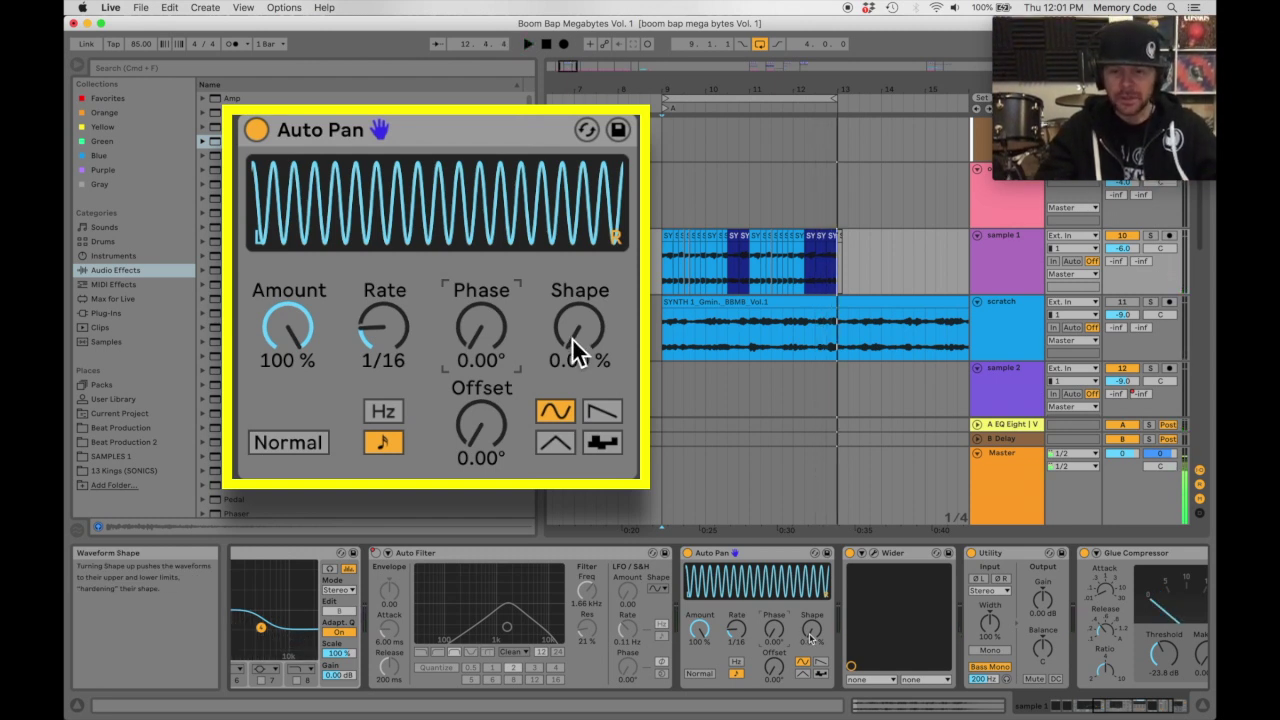
# Adjust Auto Pan's Shape during playback and set it to 16.7 %.
pyautogui.click(577, 325)
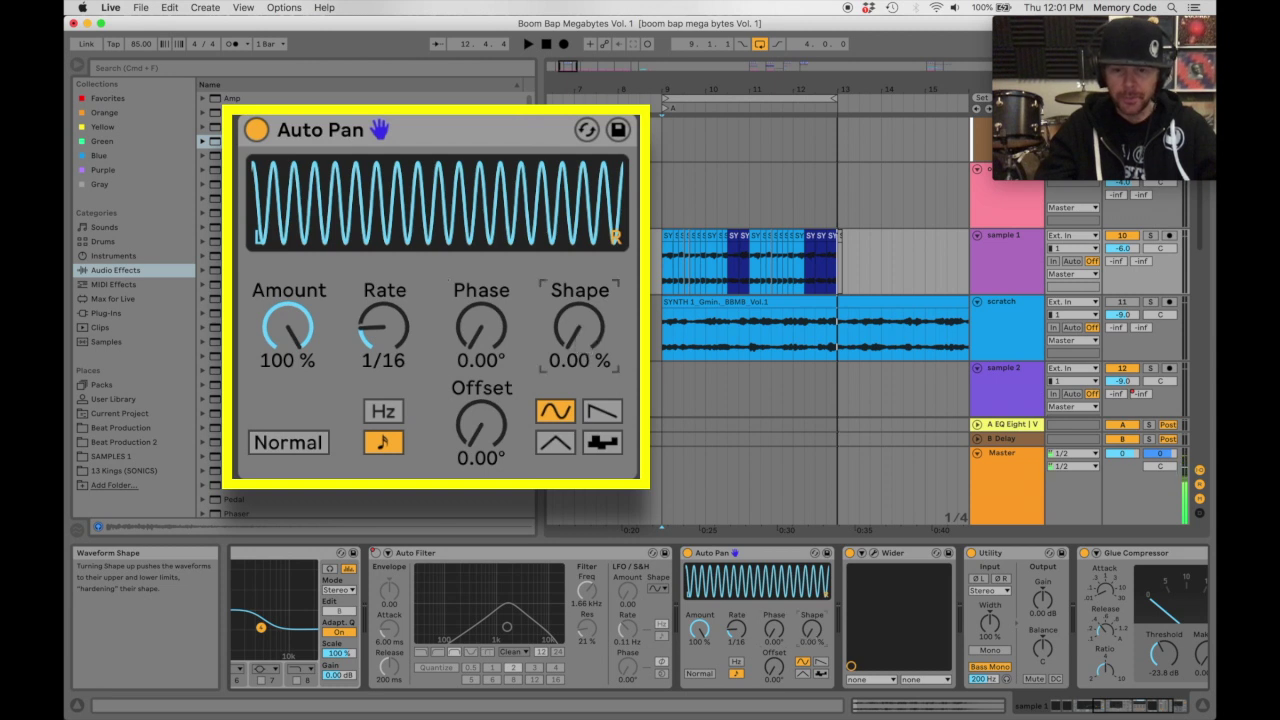
pyautogui.moveTo(577, 325); pyautogui.dragTo(577, 124)
pyautogui.moveTo(580, 338); pyautogui.dragTo(580, 384)
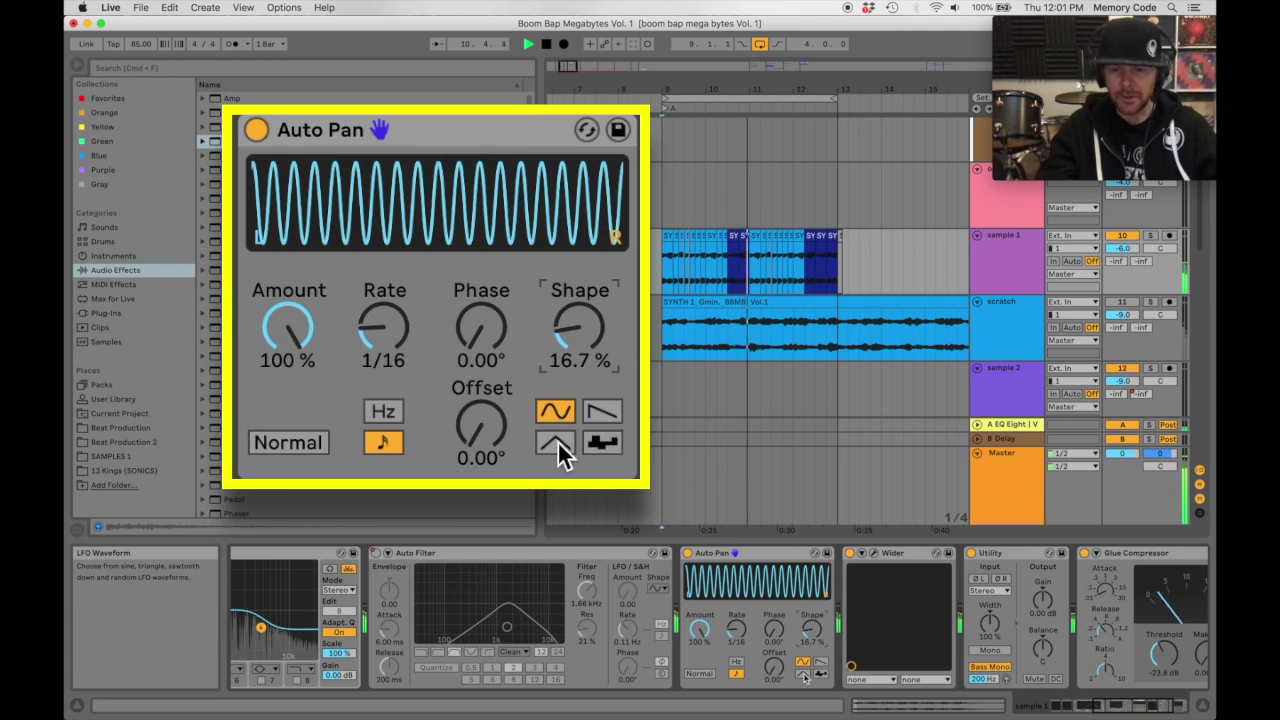
# Audition Auto Pan's triangle, sawtooth and random LFO waveforms during playback and return to the sine waveform.
pyautogui.click(557, 440)
pyautogui.click(600, 409)
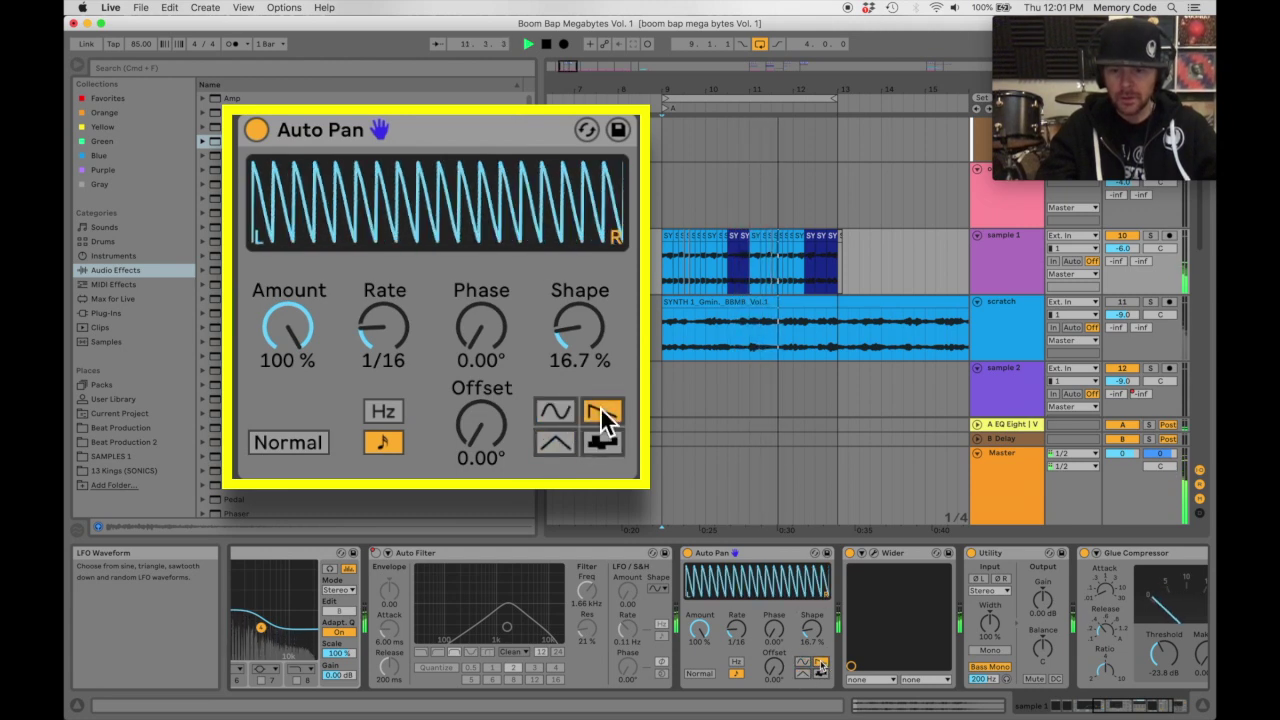
pyautogui.click(602, 432)
pyautogui.click(556, 408)
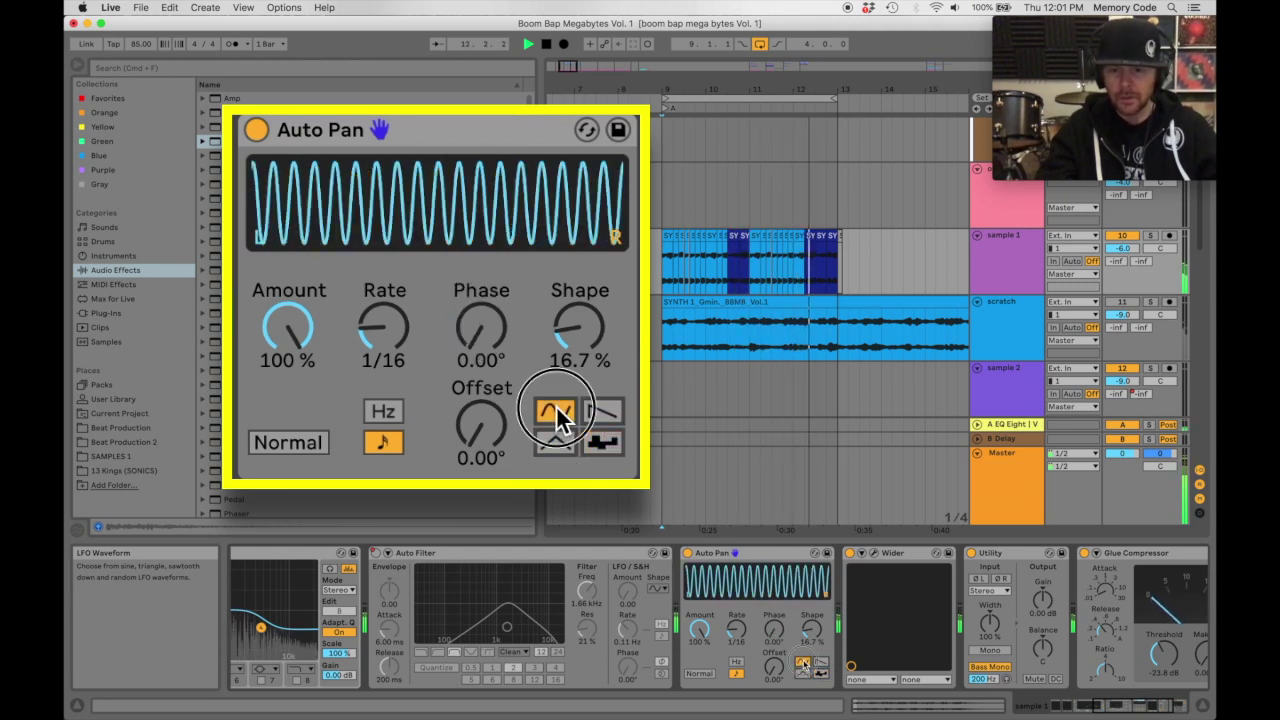
# Set Auto Pan's Shape to 17.5 % and its Offset to 114° during playback.
pyautogui.click(568, 330)
pyautogui.moveTo(566, 328); pyautogui.dragTo(566, 324)
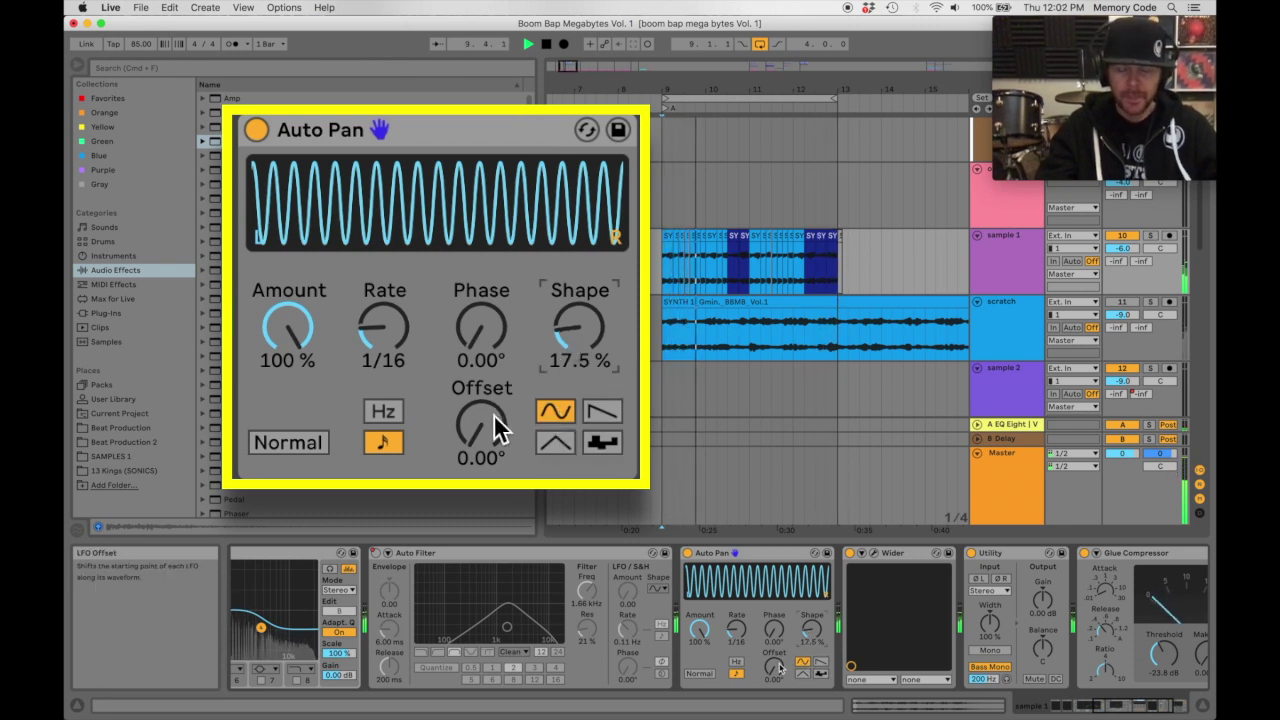
pyautogui.moveTo(485, 418); pyautogui.dragTo(485, 349)
pyautogui.moveTo(492, 418)
pyautogui.mouseDown()
pyautogui.moveTo(492, 436)
pyautogui.moveTo(486, 423)
pyautogui.mouseUp()
# Set Auto Pan's Amount to 84.1 %, its Offset to 120° and its Phase to 62.9° during playback.
pyautogui.click(292, 328)
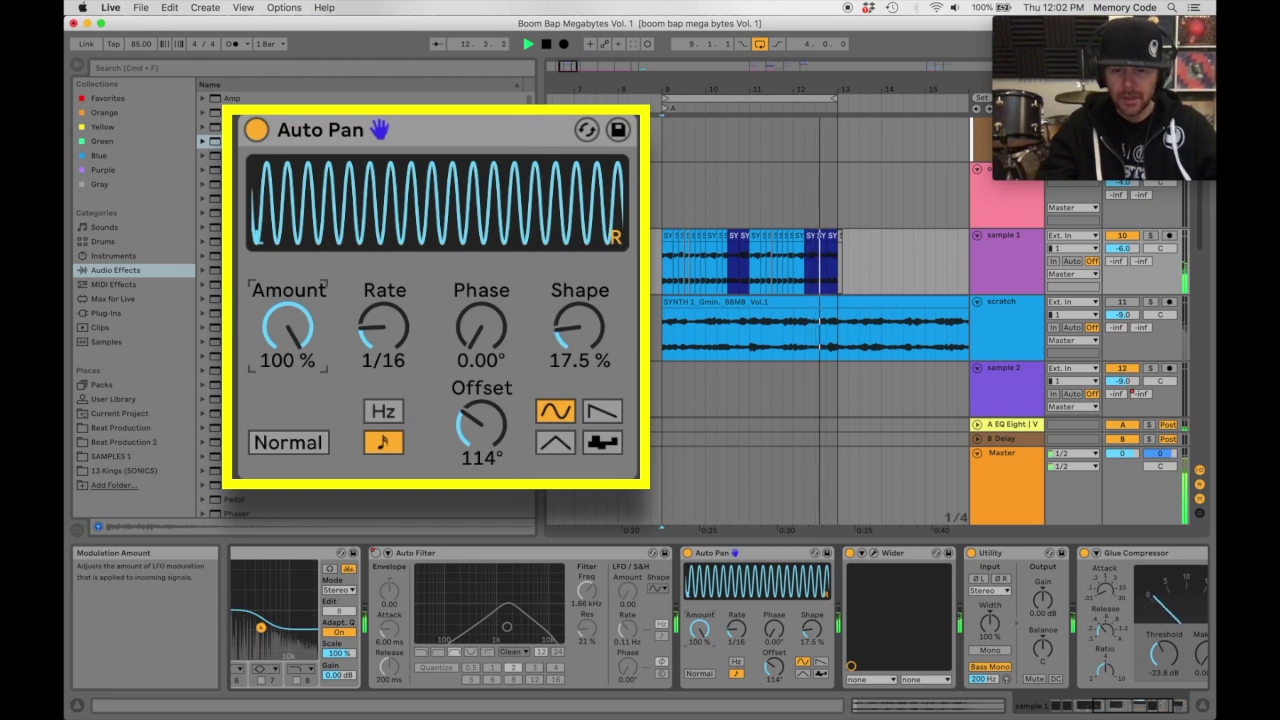
pyautogui.moveTo(294, 323); pyautogui.dragTo(294, 372)
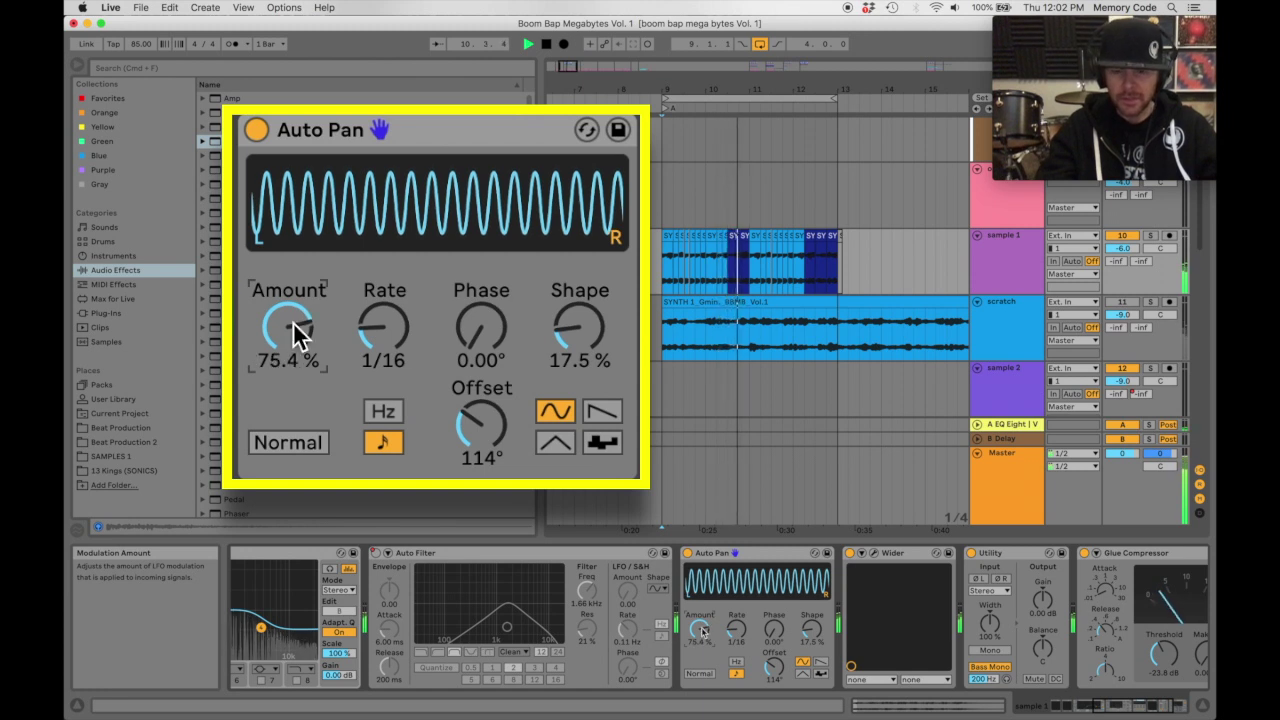
pyautogui.moveTo(294, 323); pyautogui.dragTo(294, 329)
pyautogui.moveTo(477, 420); pyautogui.dragTo(480, 316)
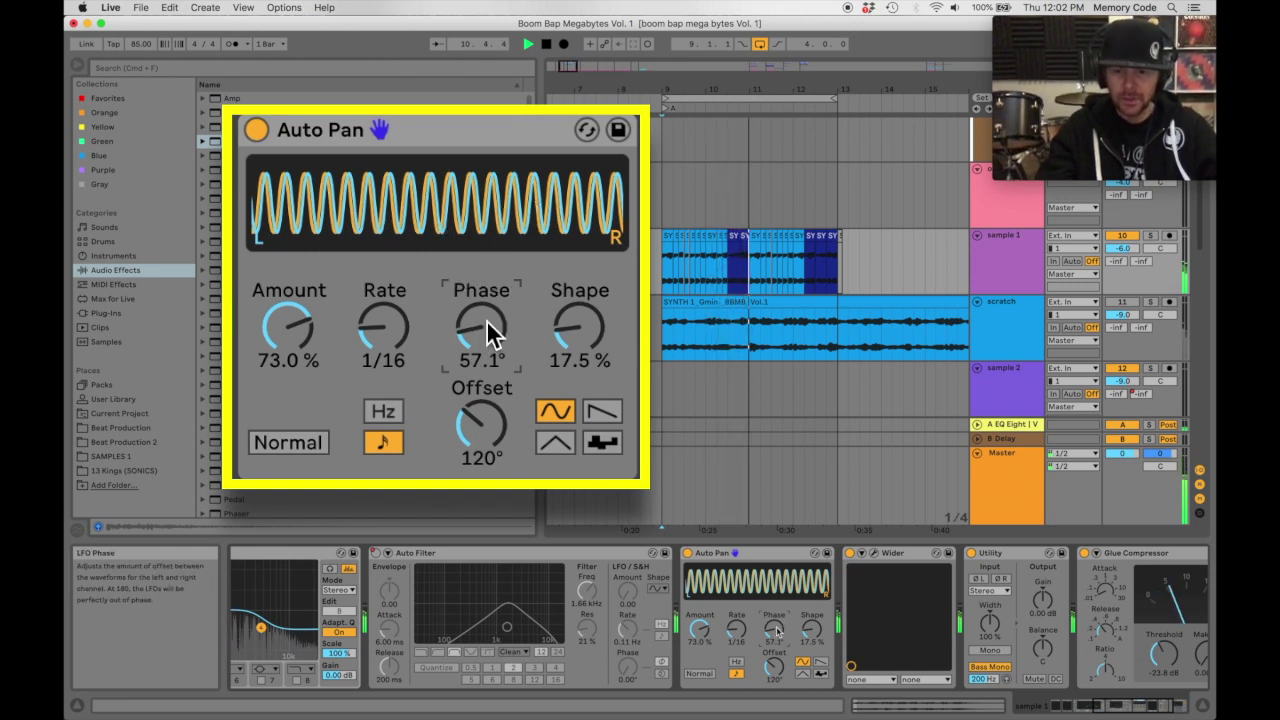
pyautogui.moveTo(485, 323); pyautogui.dragTo(485, 323)
pyautogui.moveTo(310, 338); pyautogui.dragTo(310, 335)
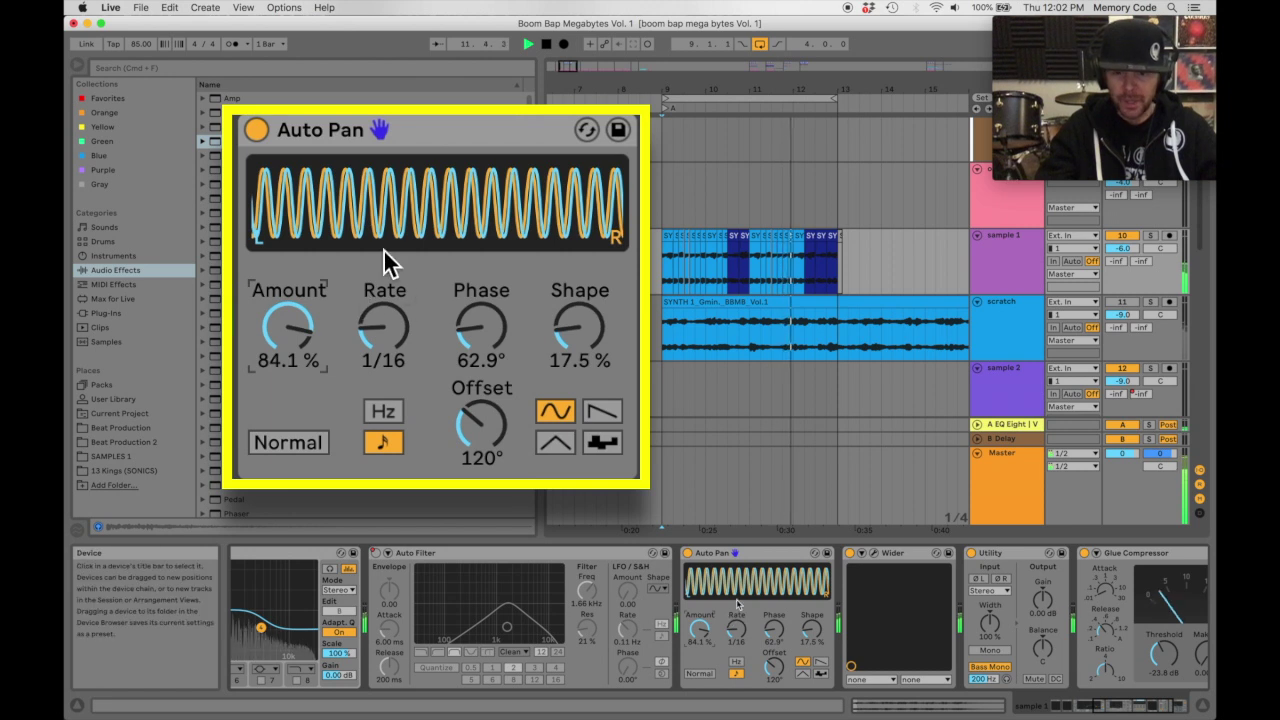
# Bypass and re-enable Auto Pan to compare the sound, and look over the neighbouring devices in the chain.
pyautogui.click(258, 130)
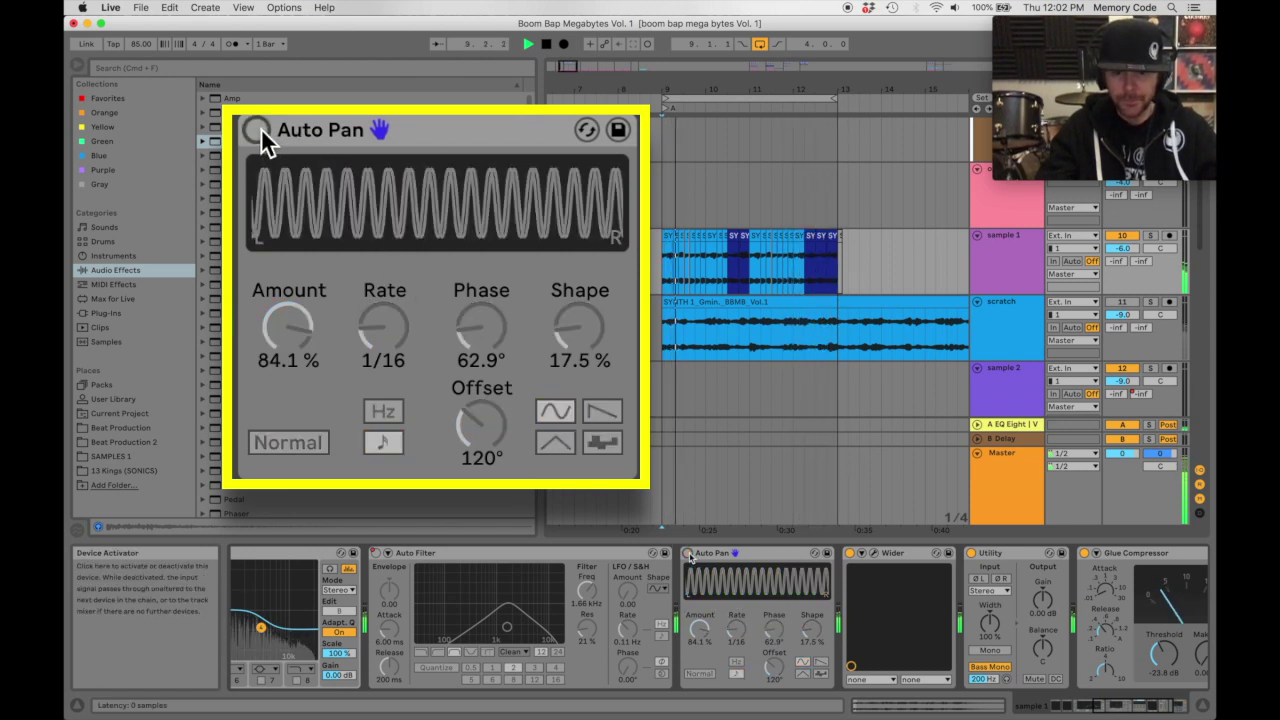
pyautogui.click(259, 130)
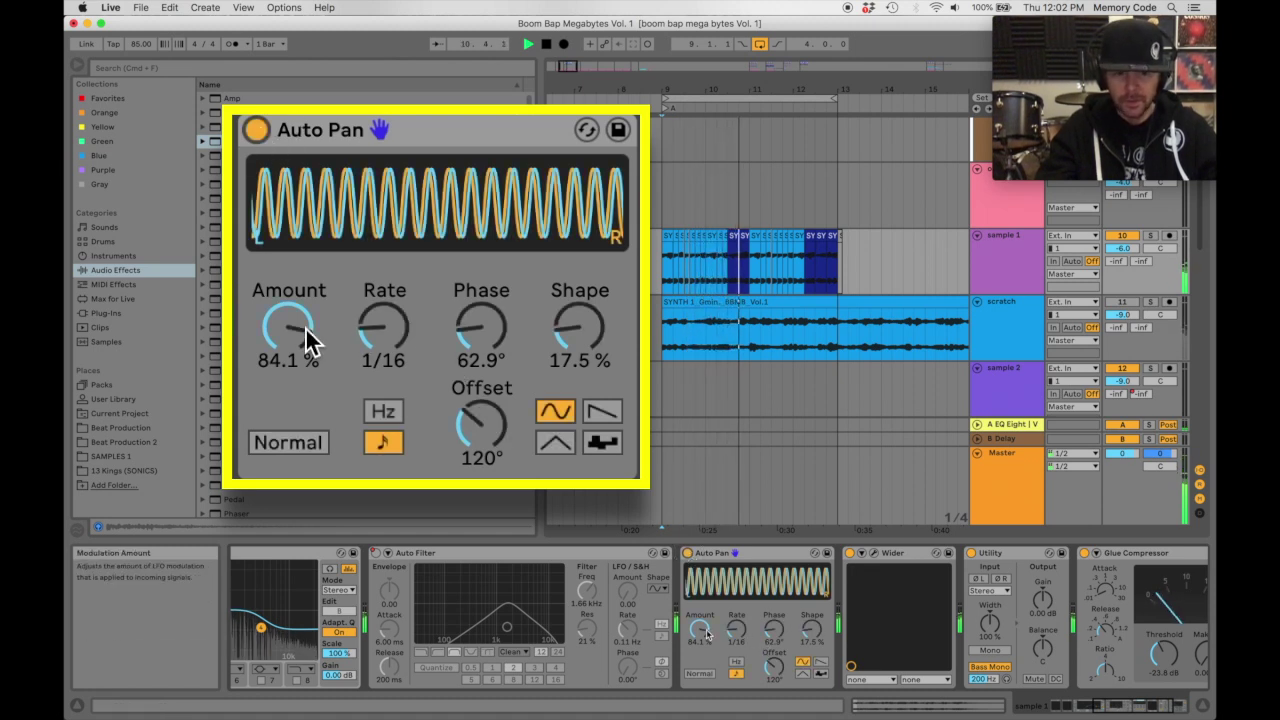
pyautogui.hscroll(-8, 705, 633)
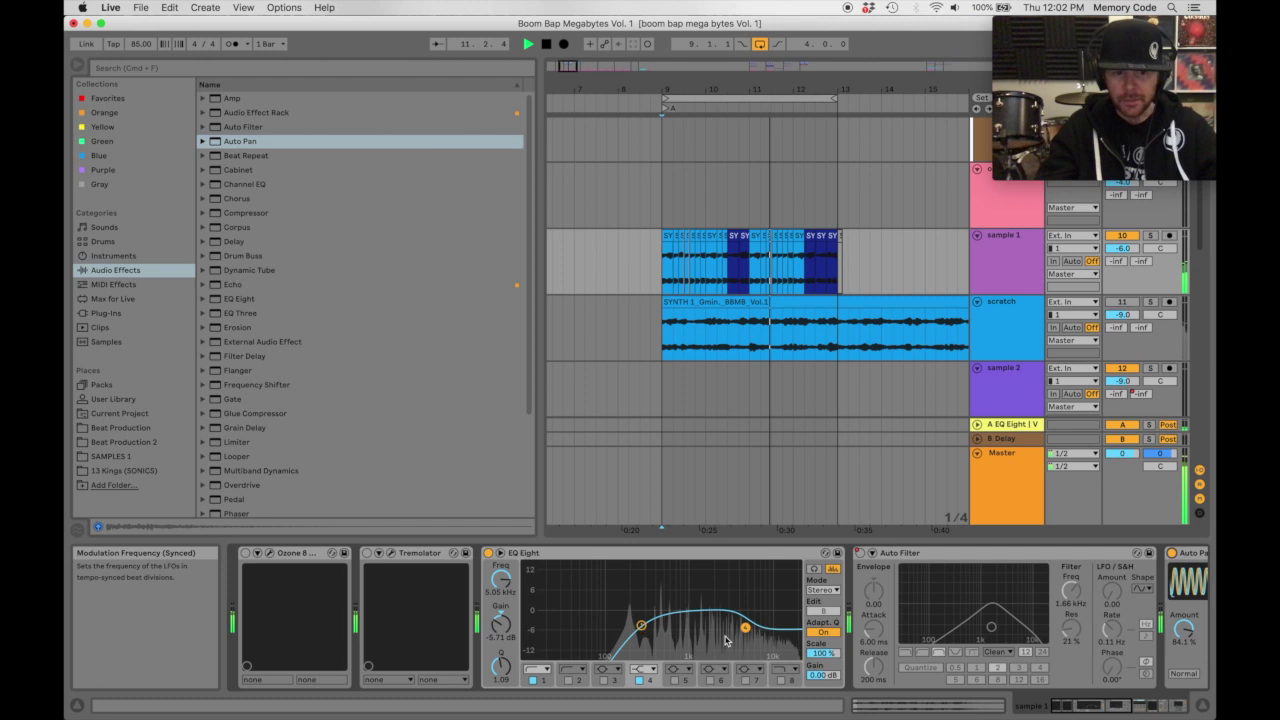
pyautogui.hscroll(10, 726, 640)
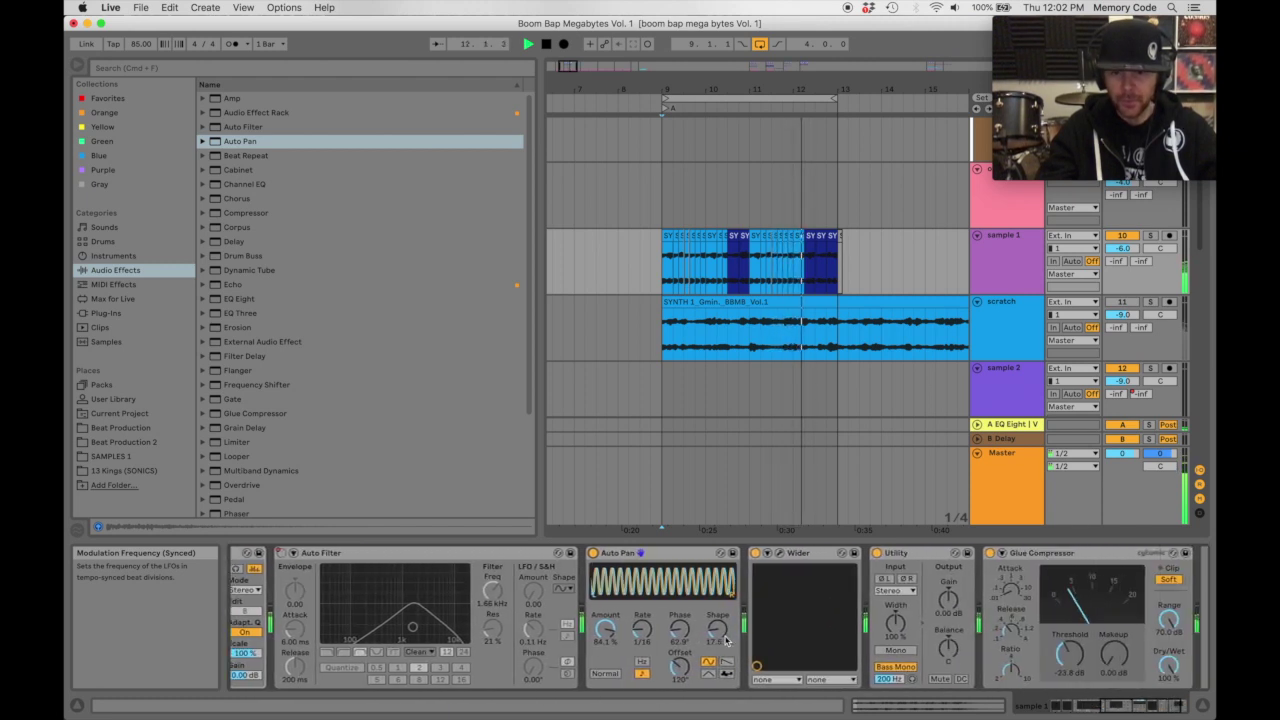
# Open the Wider plug-in on sample 1, audition its width up to 200 %, bring the width back down and close it.
pyautogui.click(781, 553)
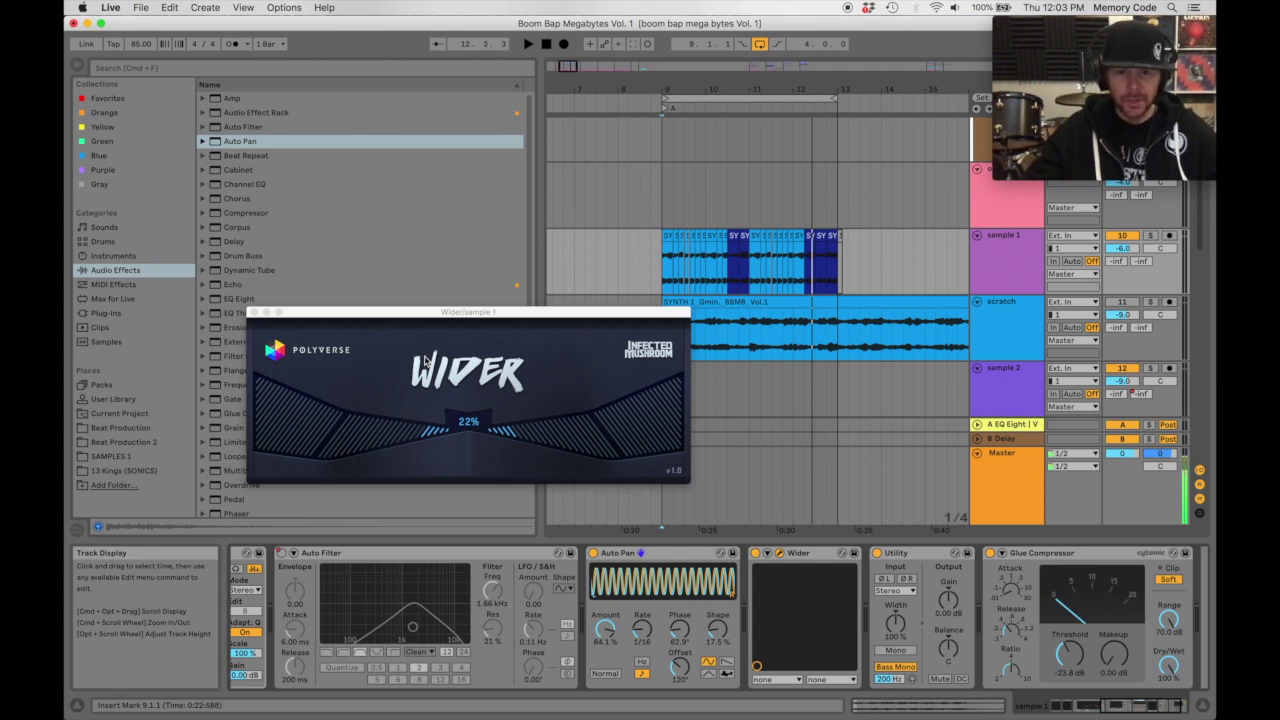
pyautogui.click(909, 554)
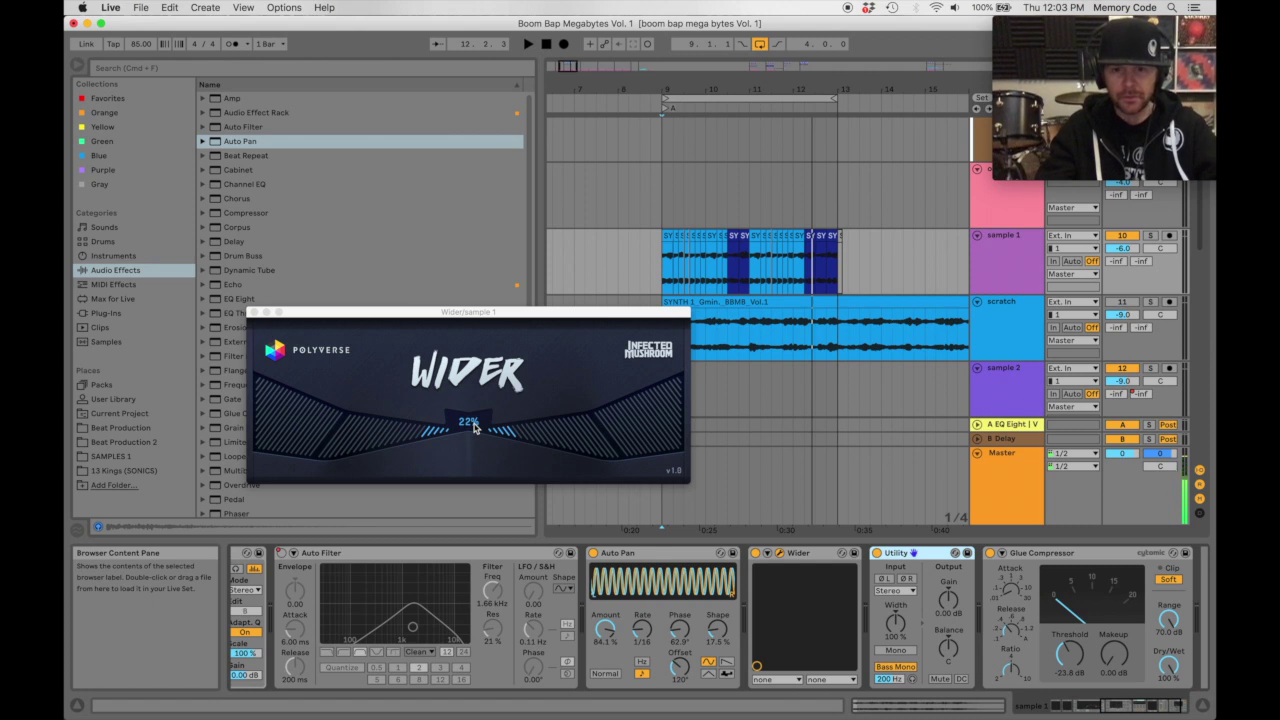
pyautogui.press('space')
pyautogui.moveTo(475, 428); pyautogui.dragTo(480, 229)
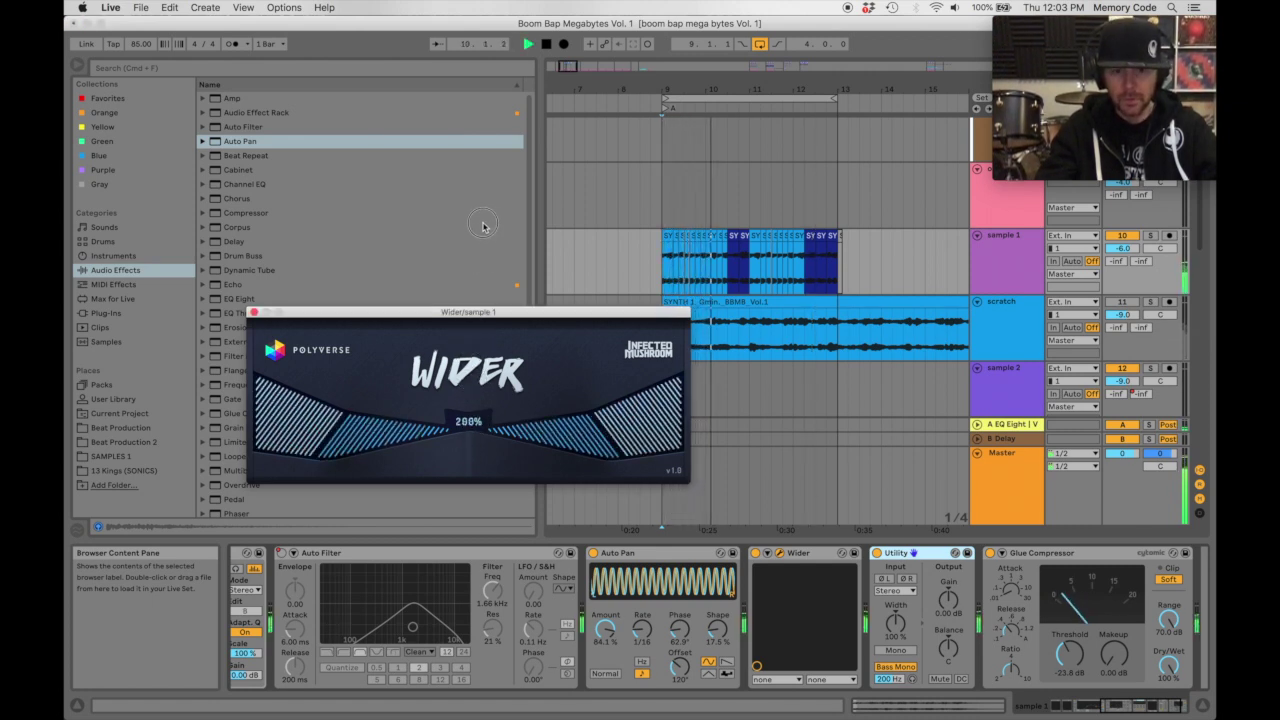
pyautogui.moveTo(470, 420); pyautogui.dragTo(475, 524)
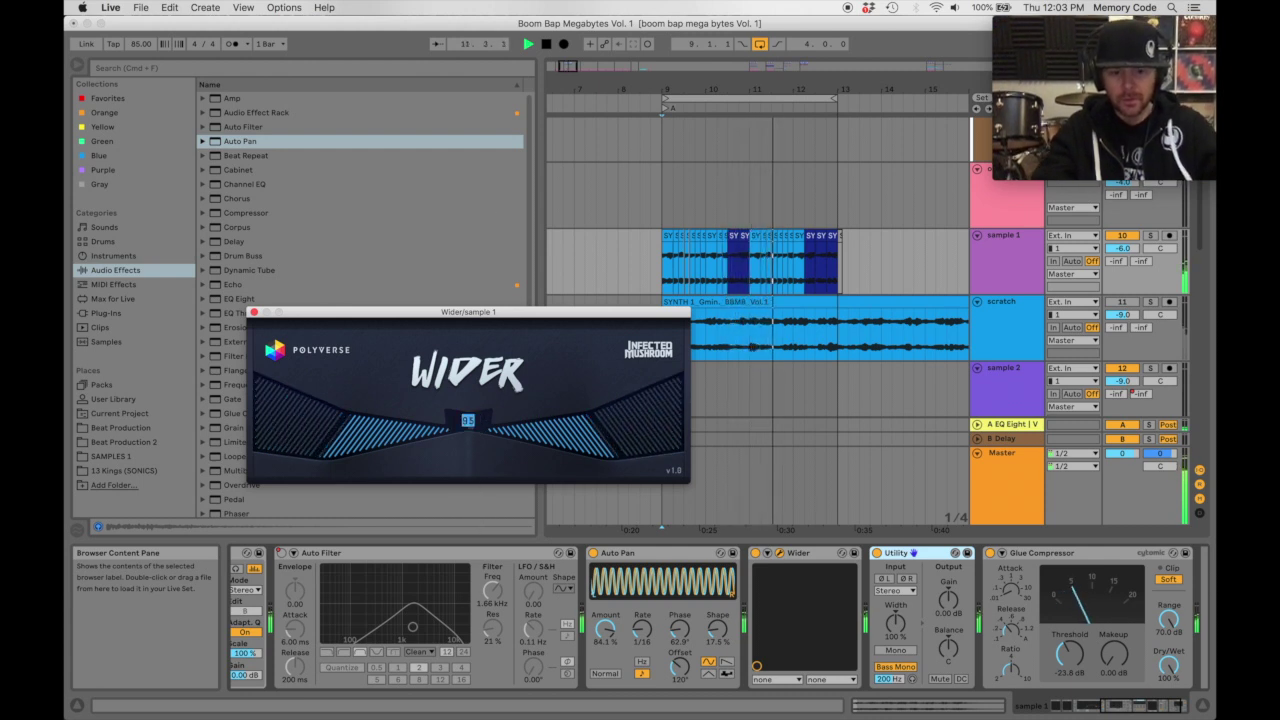
pyautogui.doubleClick(470, 426)
pyautogui.click(254, 312)
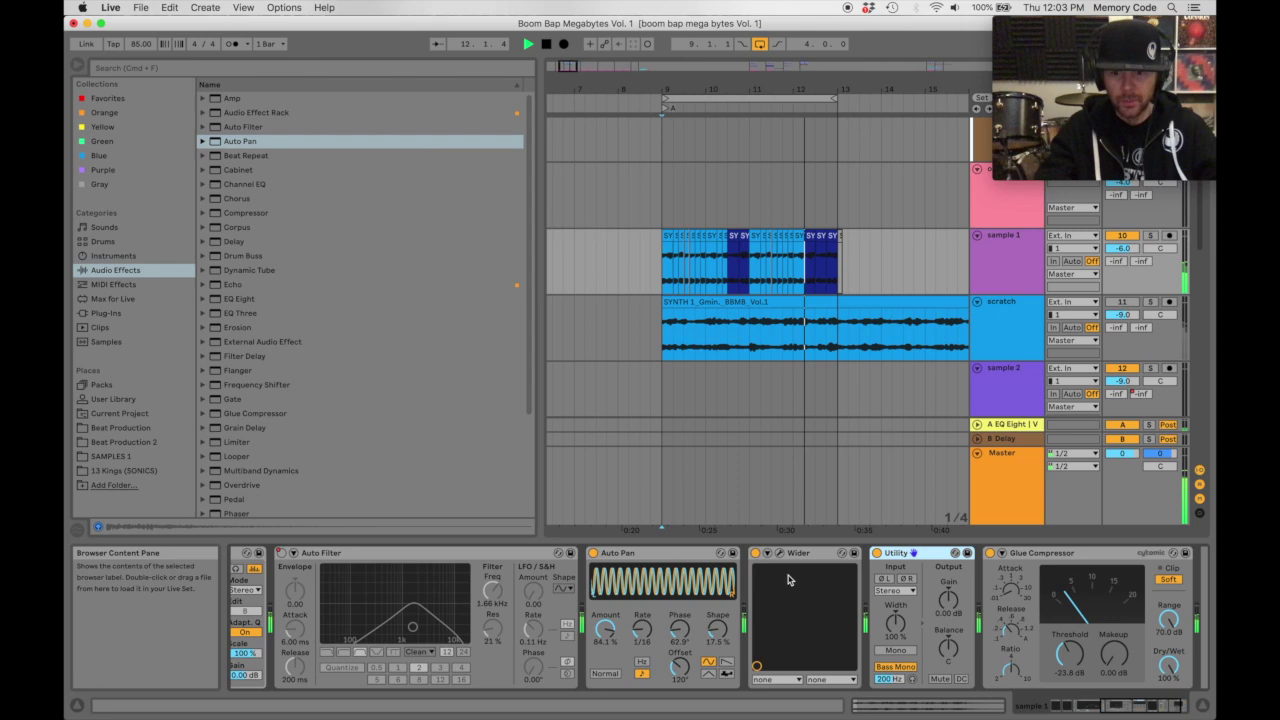
# Examine Utility's 200 Hz Bass Mono setting and the Glue Compressor's gain reduction on sample 1 during playback.
pyautogui.click(912, 557)
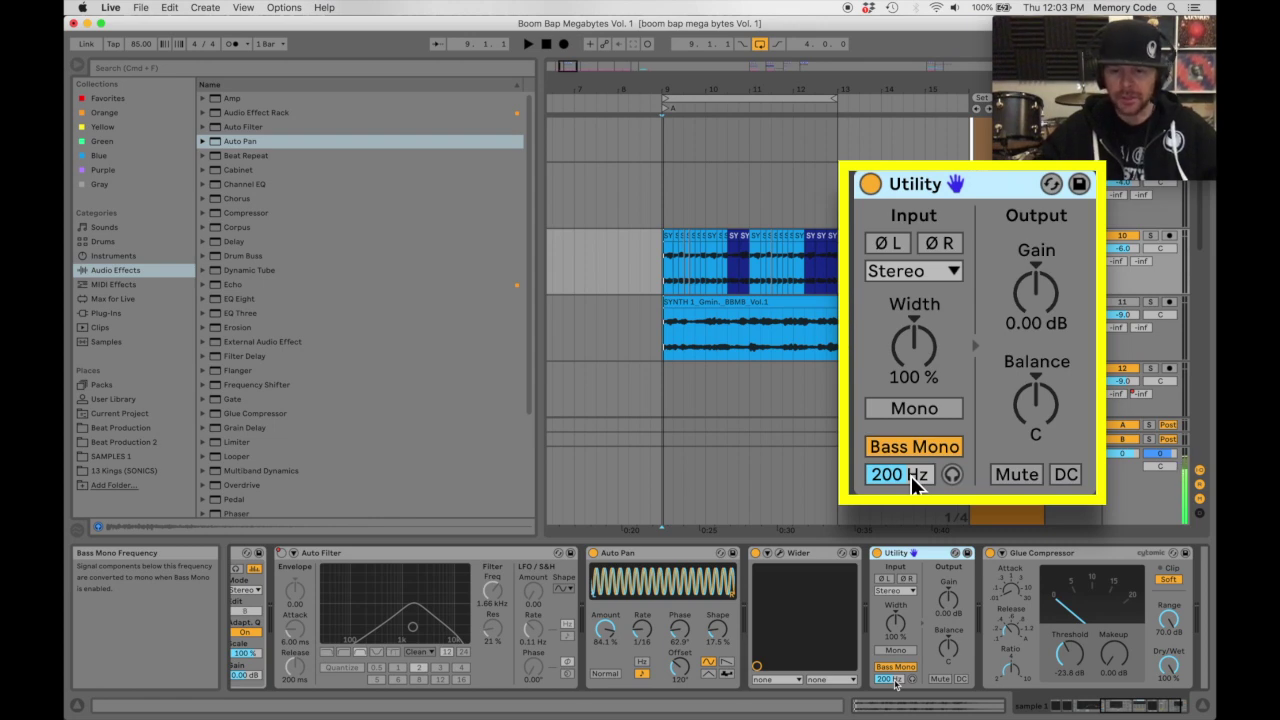
pyautogui.hscroll(2, 1030, 610)
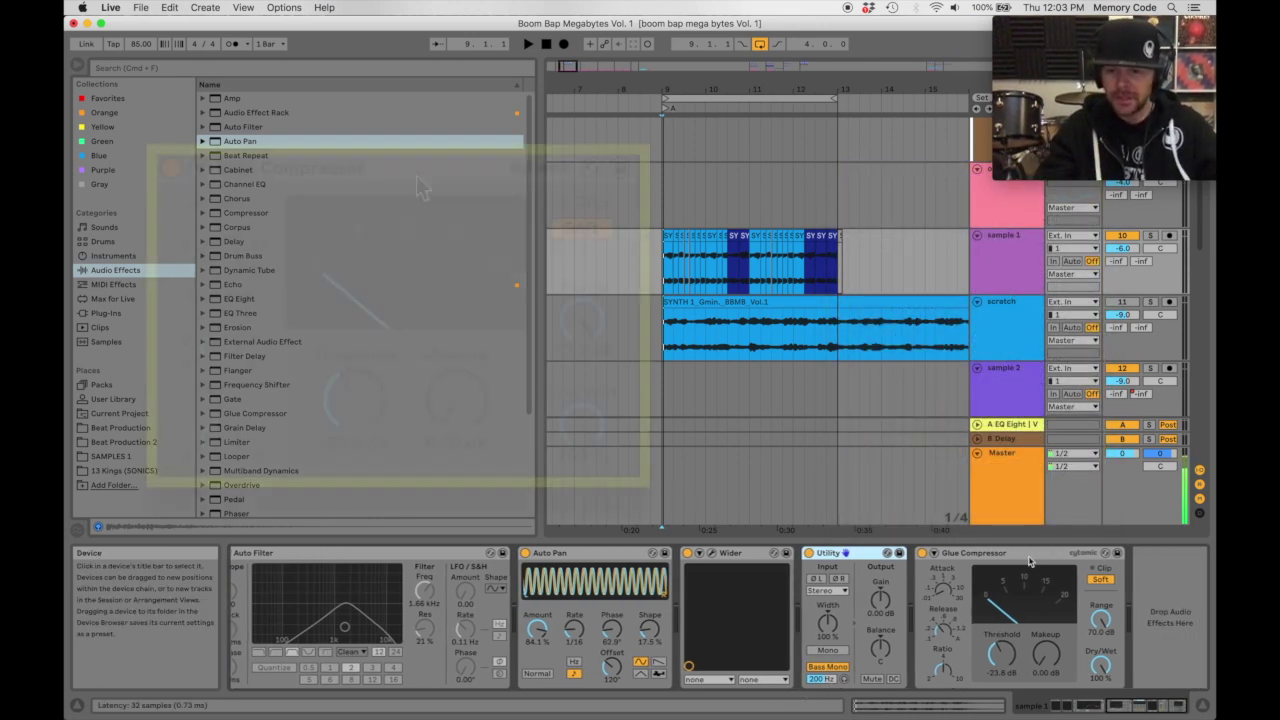
pyautogui.click(1015, 560)
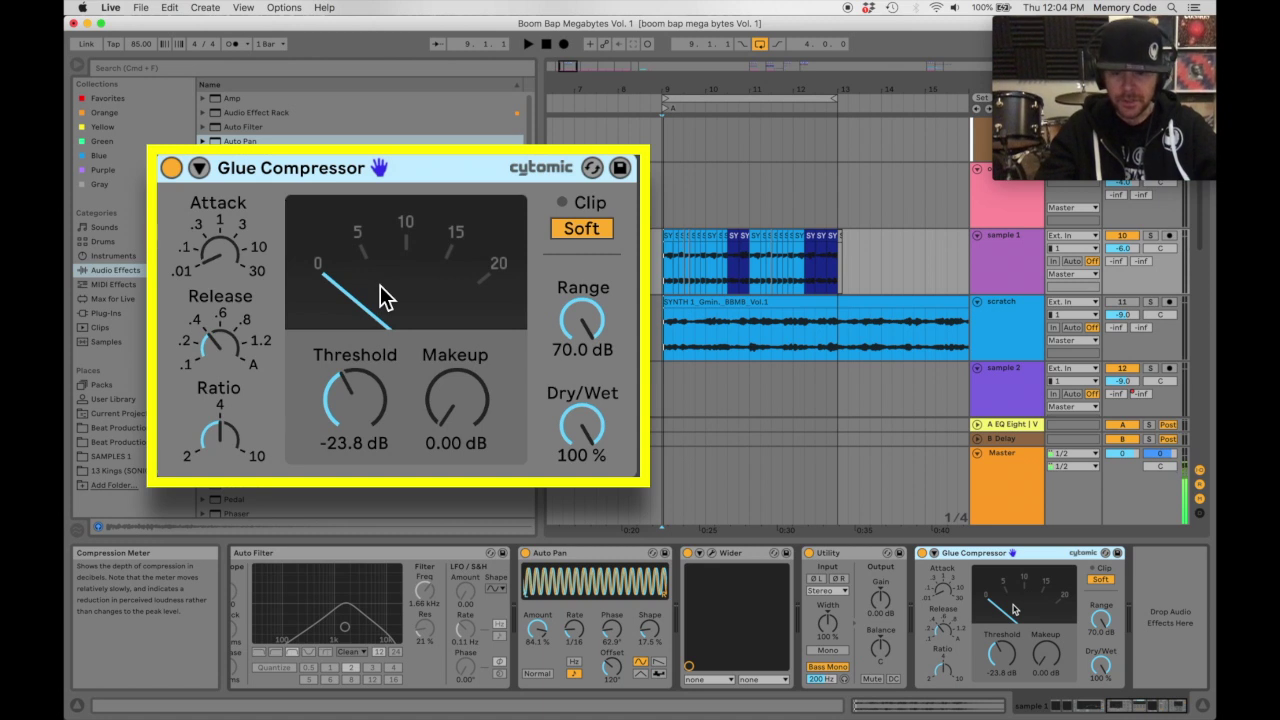
pyautogui.press('space')
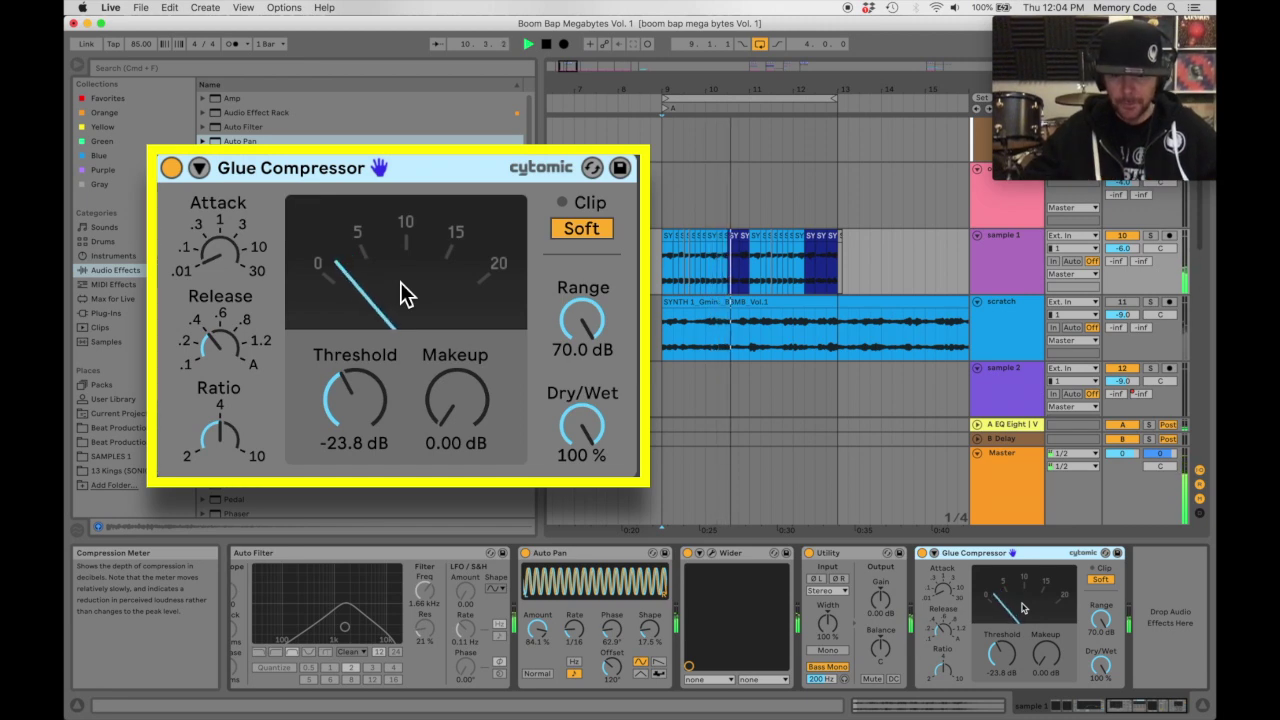
pyautogui.hscroll(-5, 1022, 607)
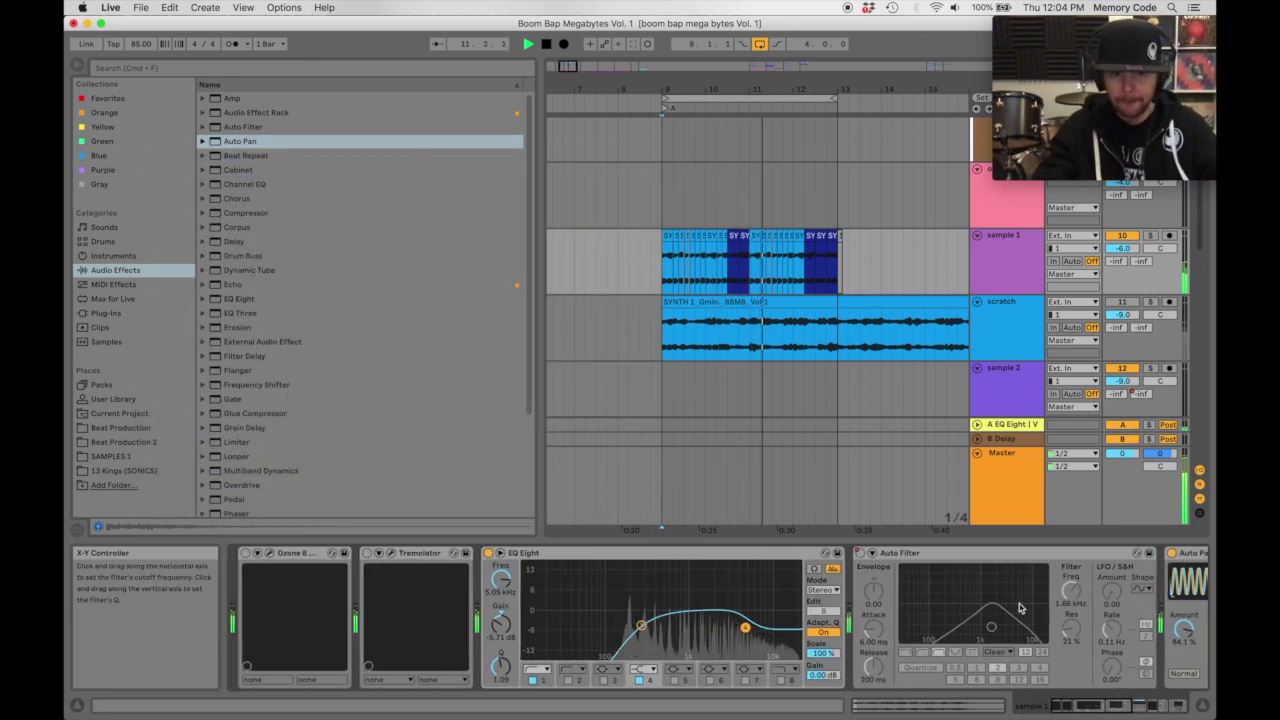
pyautogui.hscroll(5, 1022, 607)
pyautogui.hscroll(1, 1020, 607)
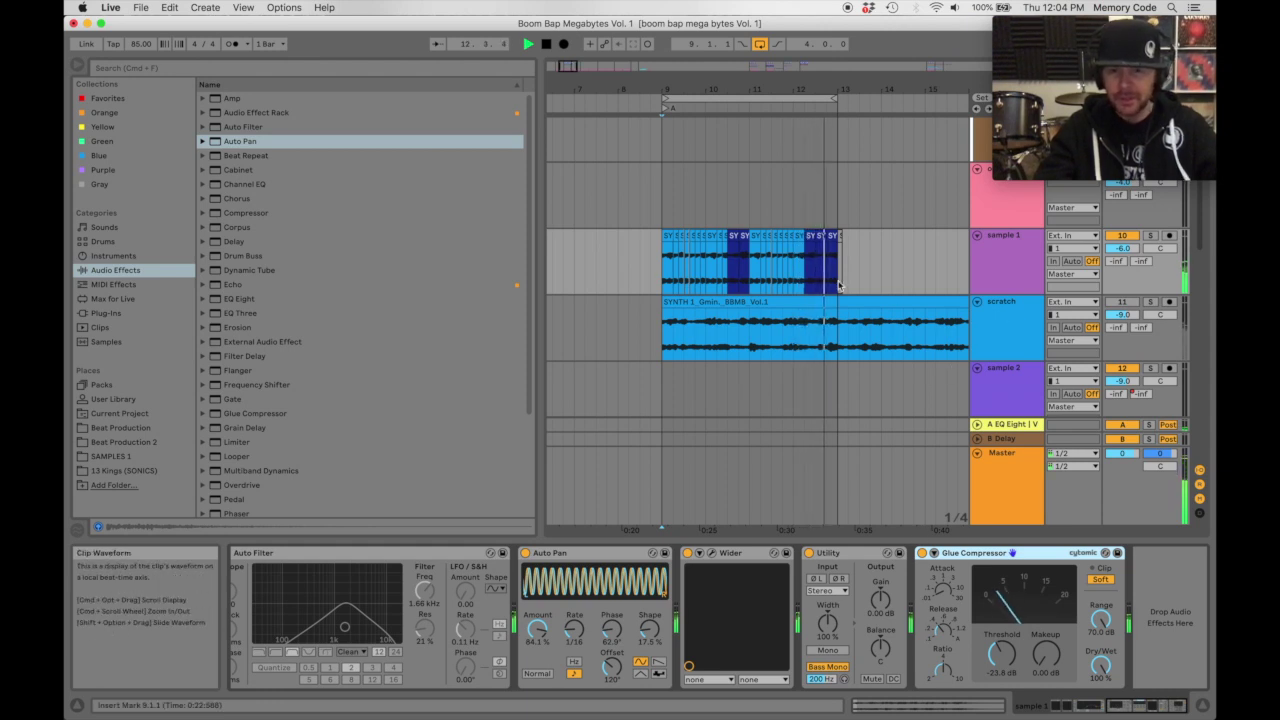
# Compare the original SYNTH 1 loop on the soloed scratch track with the processed sample 1 chops from bar 9.
pyautogui.click(661, 278)
pyautogui.press('space')
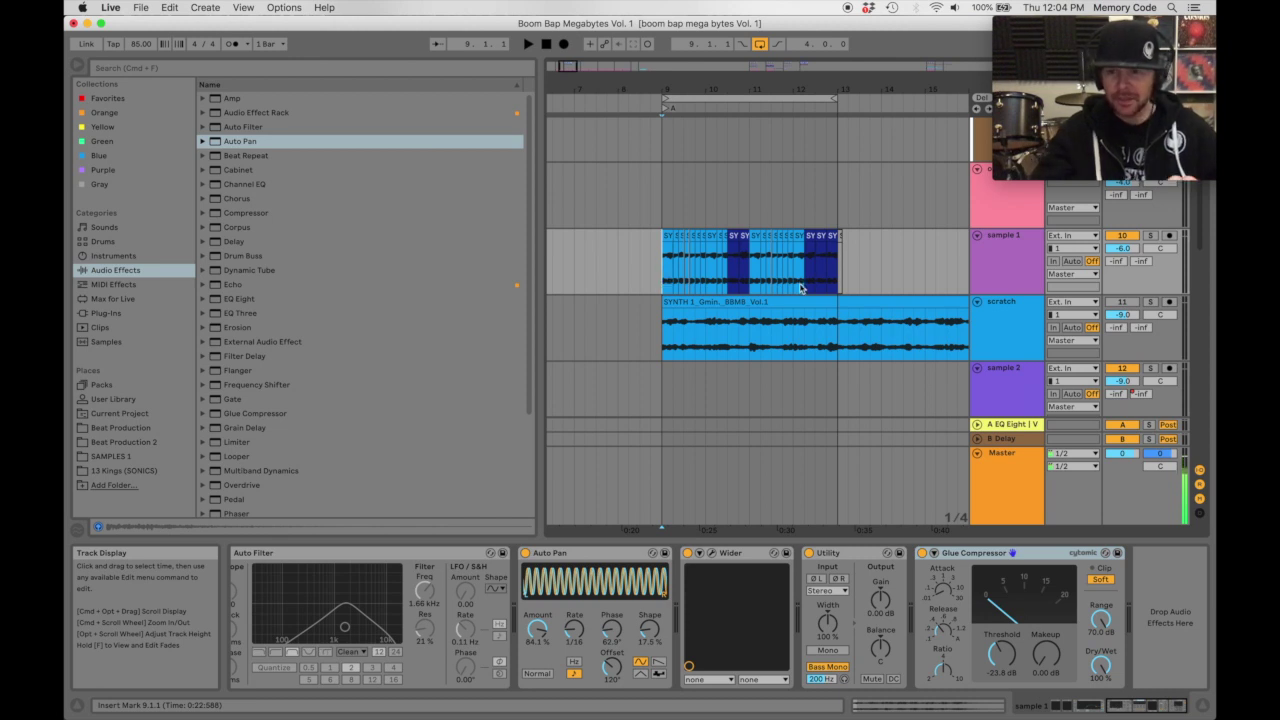
pyautogui.click(682, 303)
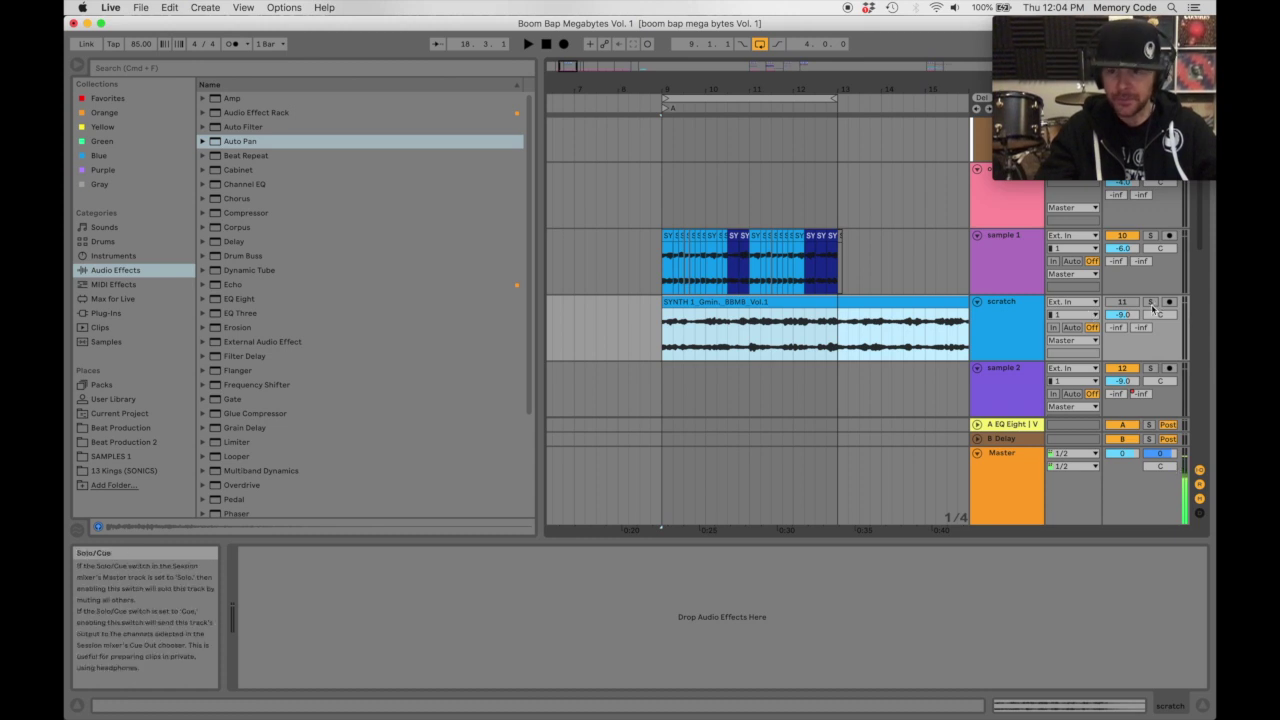
pyautogui.click(1151, 303)
pyautogui.press('space')
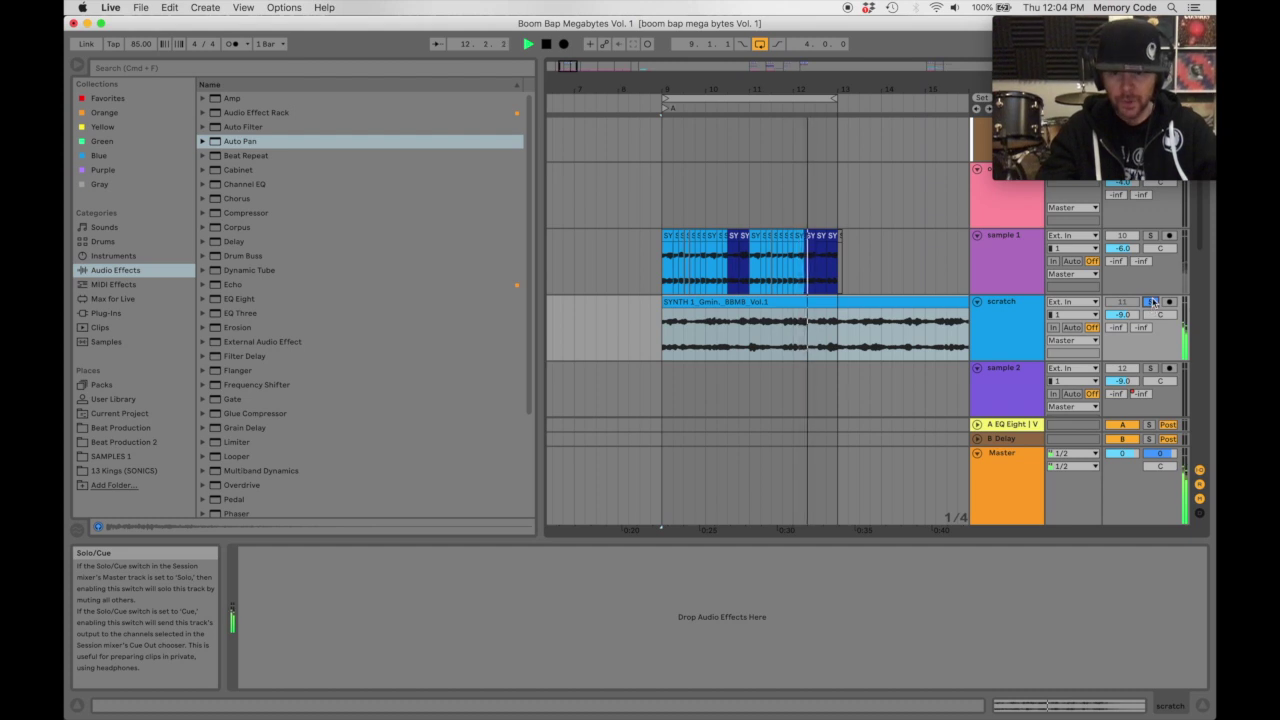
pyautogui.press('space')
pyautogui.click(662, 279)
pyautogui.press('space')
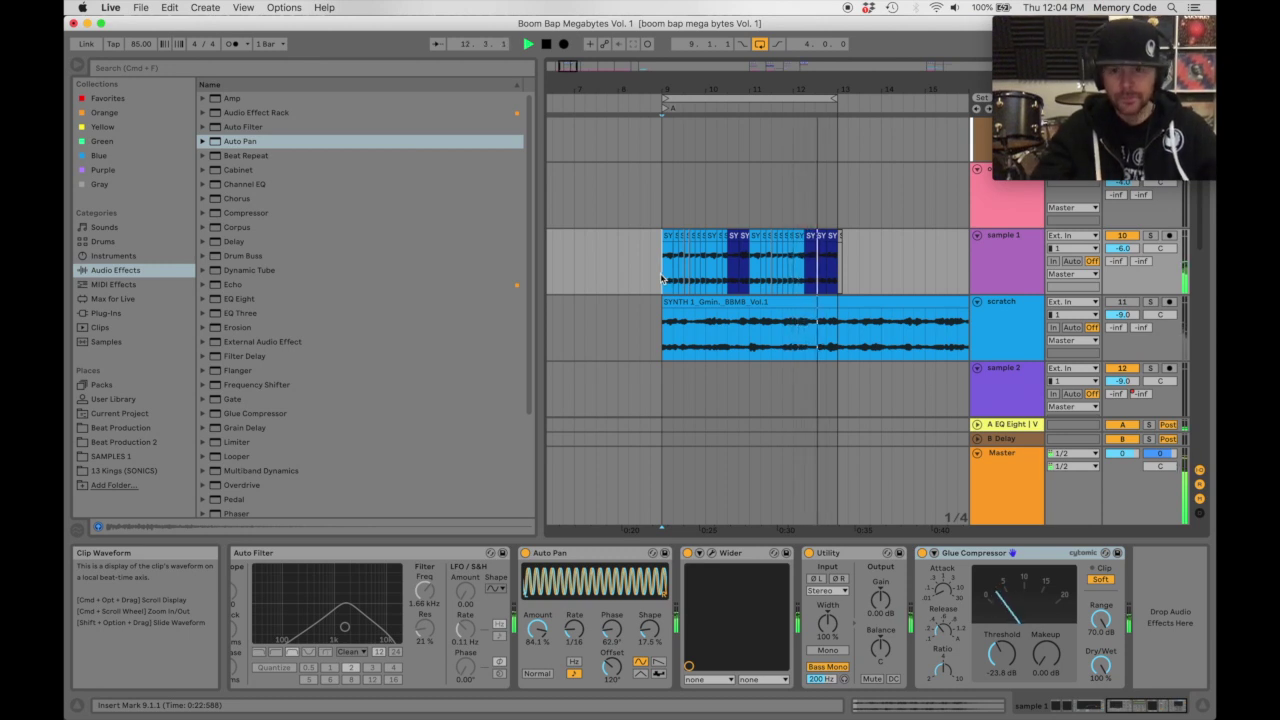
pyautogui.press('space')
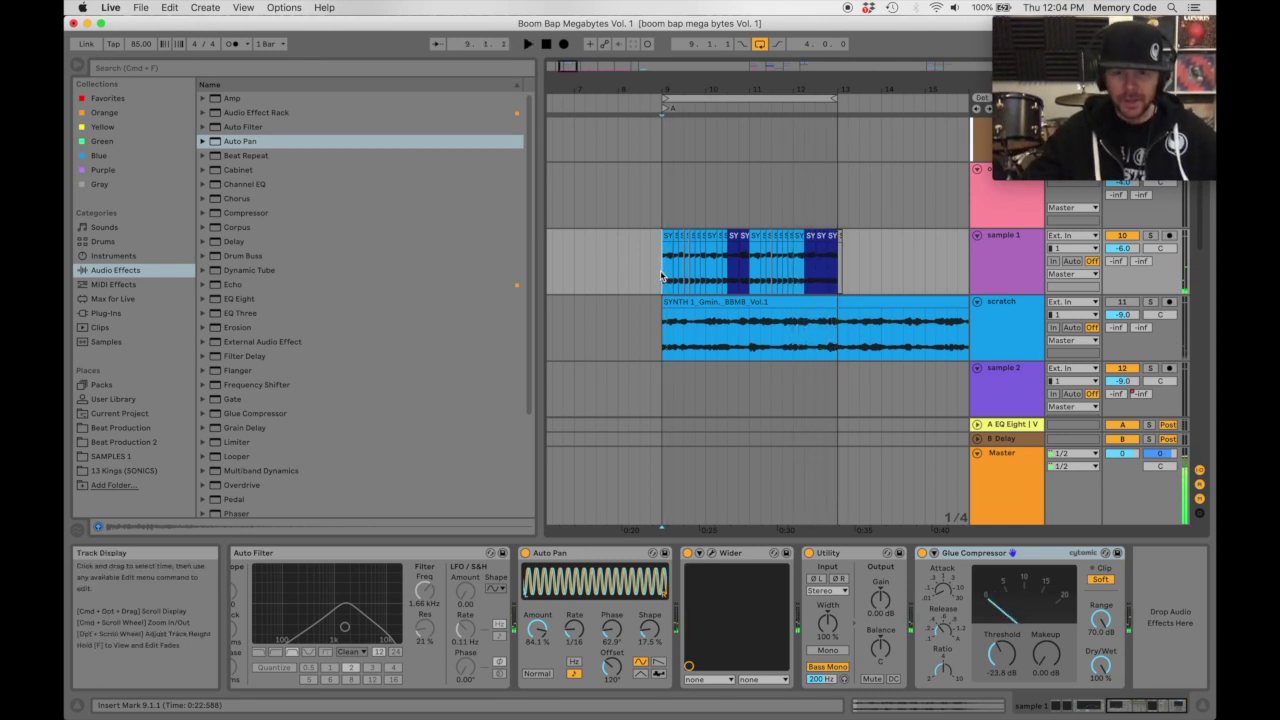
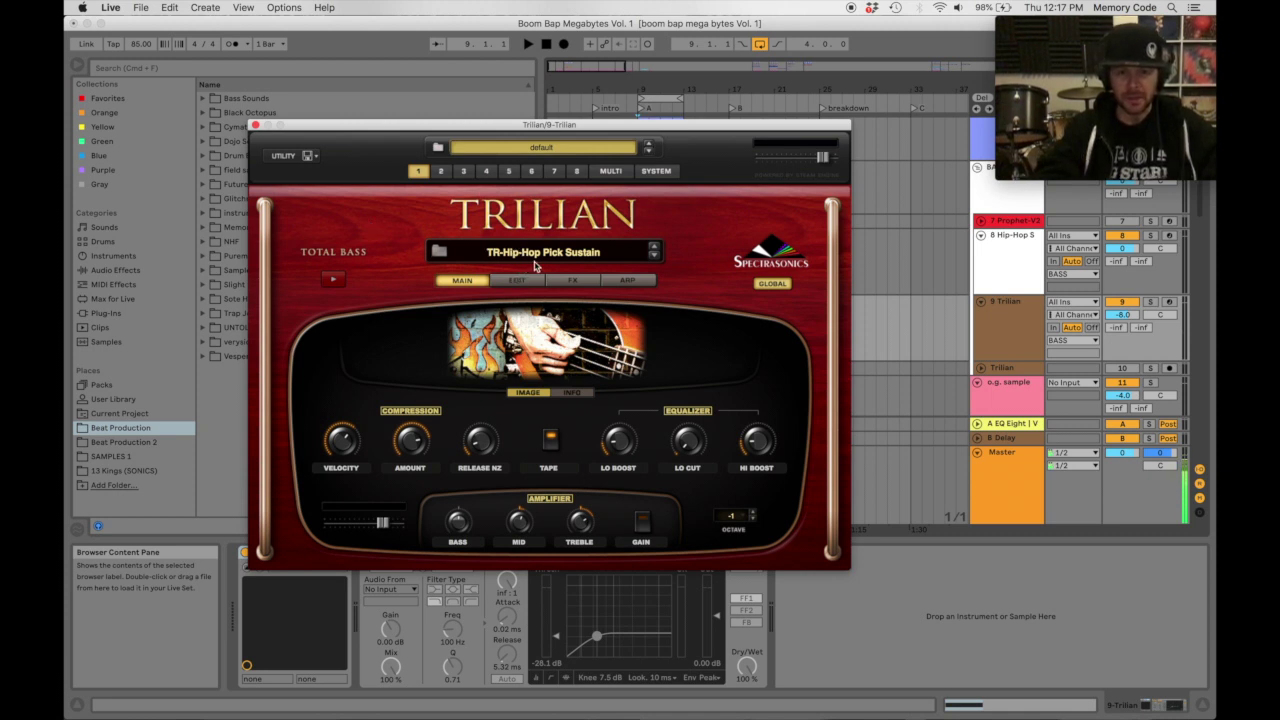
# Close the Trilian plug-in and insert an empty one-bar MIDI clip at bar 9 on the Trilian track.
pyautogui.click(256, 127)
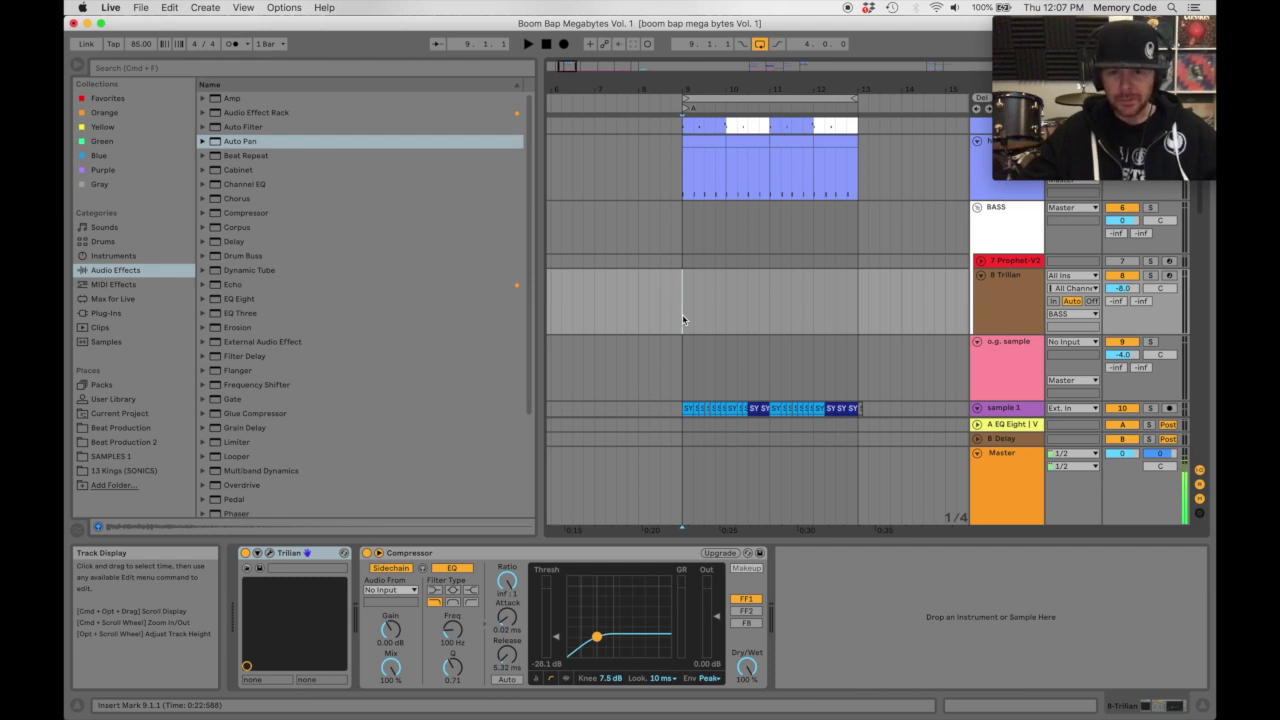
pyautogui.moveTo(682, 314); pyautogui.dragTo(731, 316)
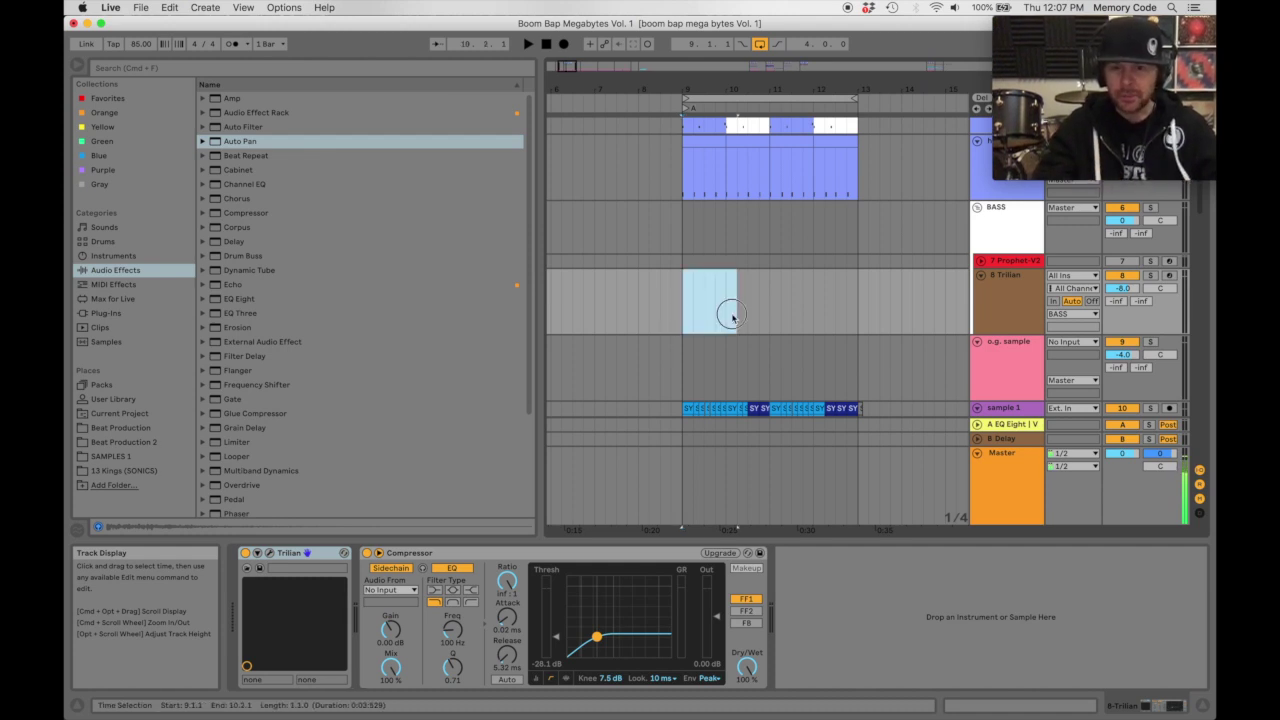
pyautogui.press('super+shift+m')
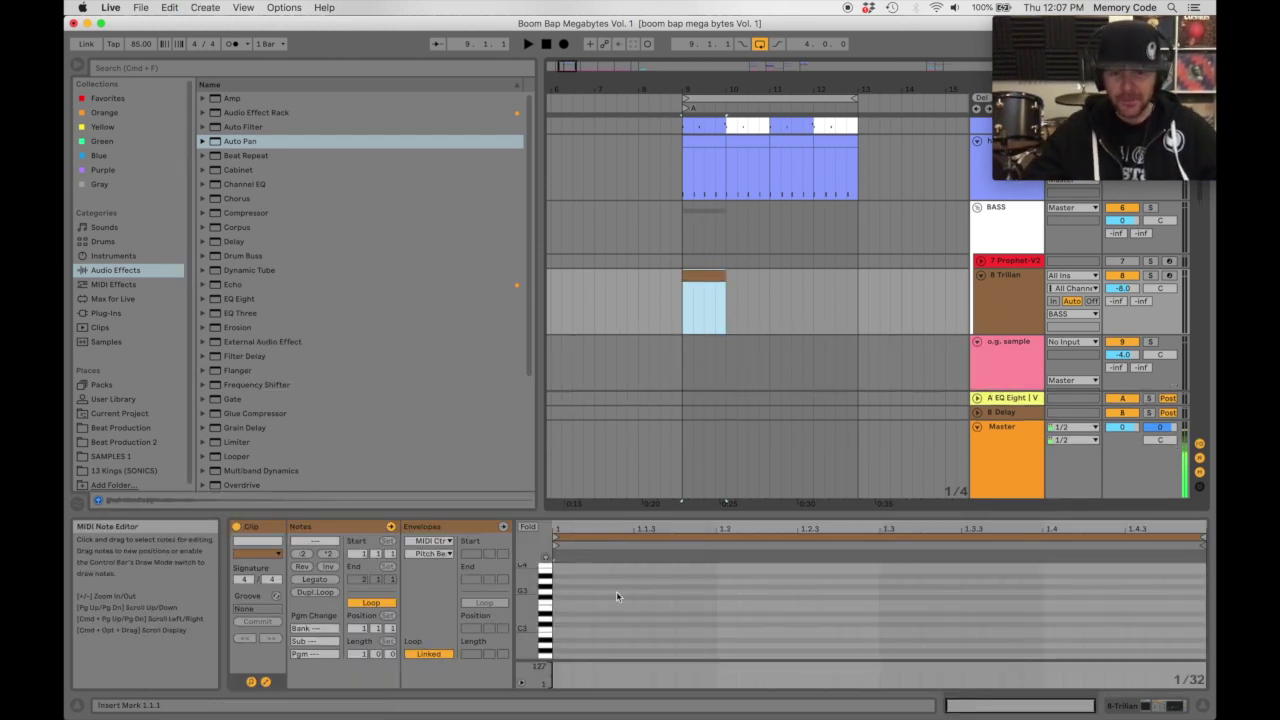
# Draw a G1 bass note at the start of the clip and lengthen it past 1.1.3.
pyautogui.scroll(-5, 616, 591)
pyautogui.doubleClick(569, 602)
pyautogui.moveTo(572, 602); pyautogui.dragTo(651, 601)
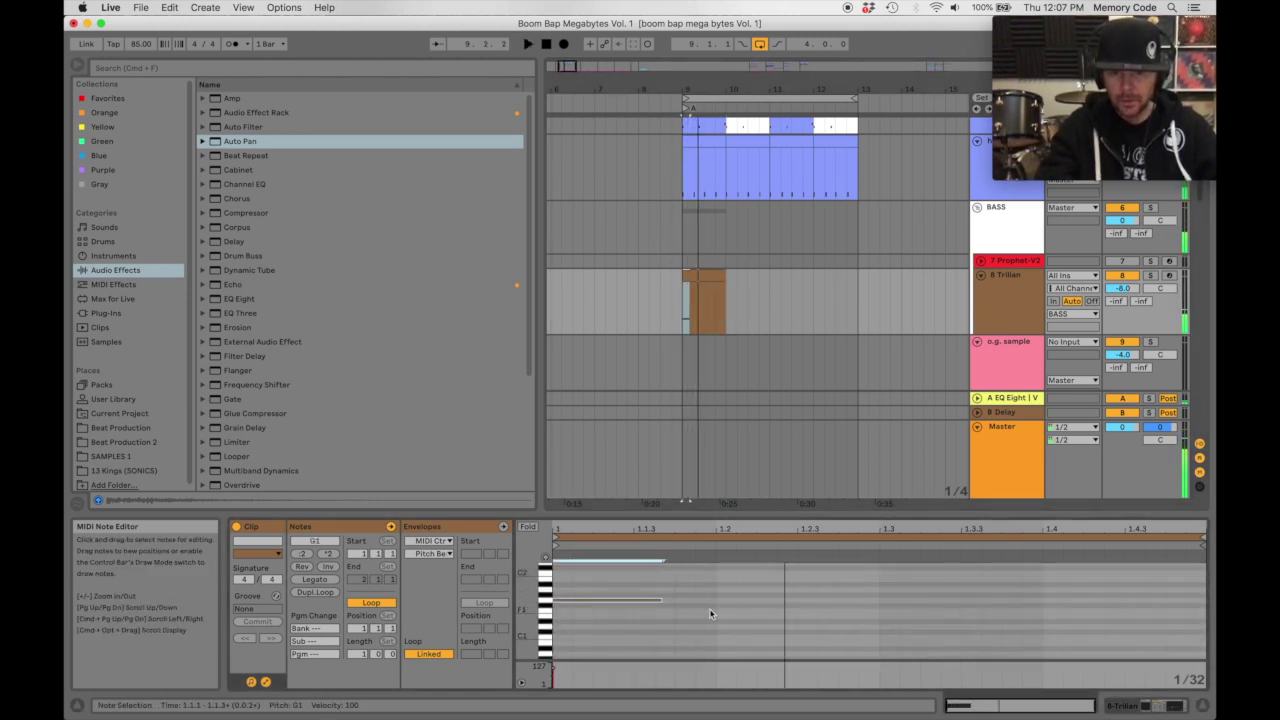
# Add three more G1 notes: a short one just after 1.1.4, one lengthened from 1.2.1, and one just after 1.2.3.
pyautogui.doubleClick(701, 601)
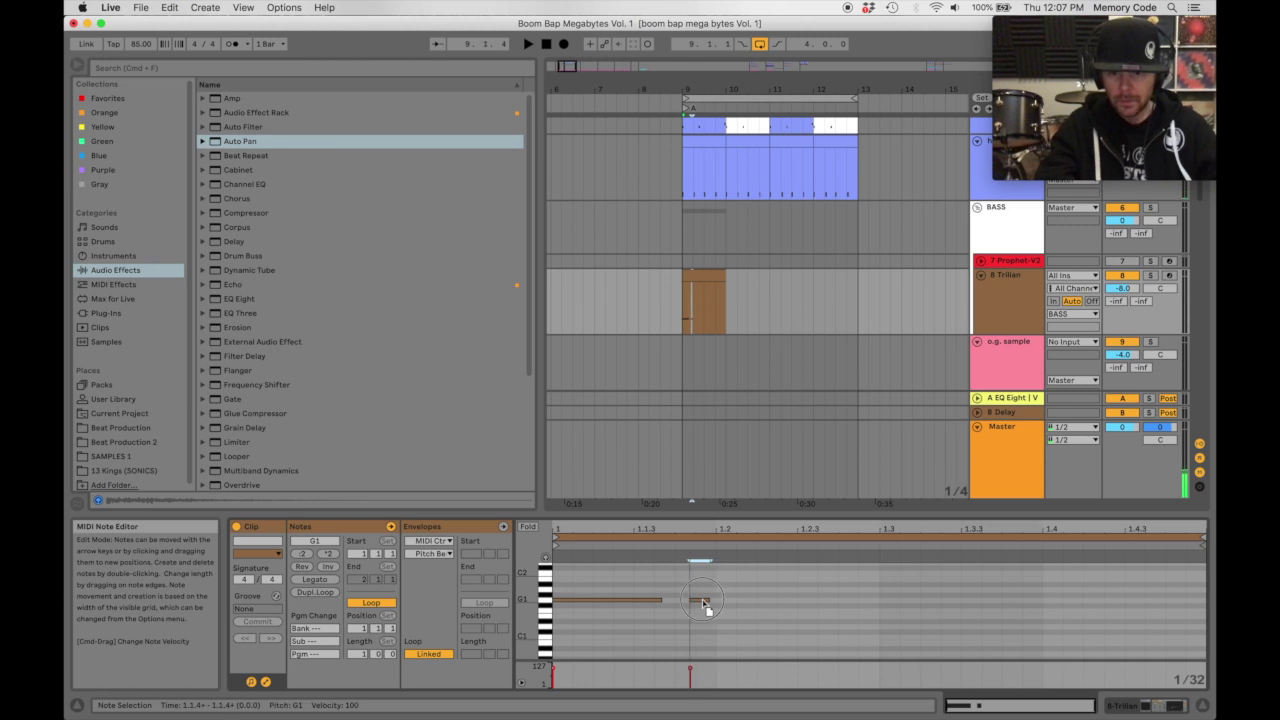
pyautogui.doubleClick(727, 601)
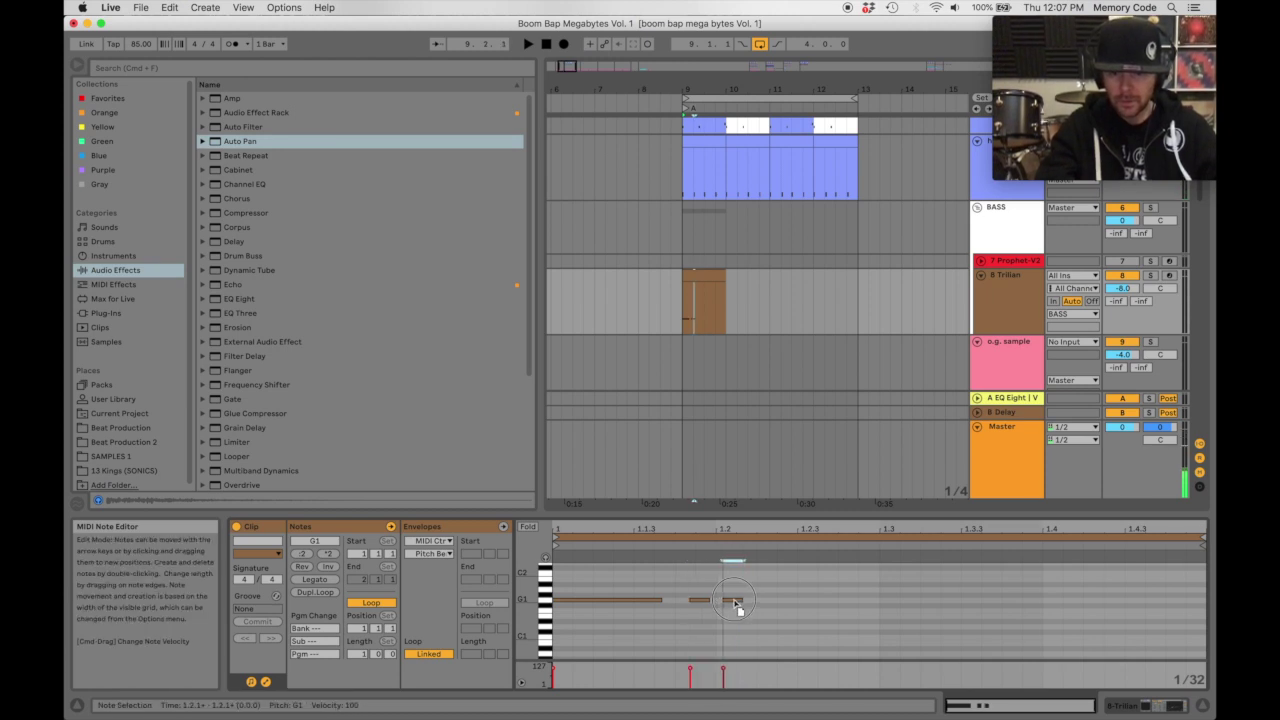
pyautogui.moveTo(740, 600); pyautogui.dragTo(836, 608)
pyautogui.doubleClick(797, 601)
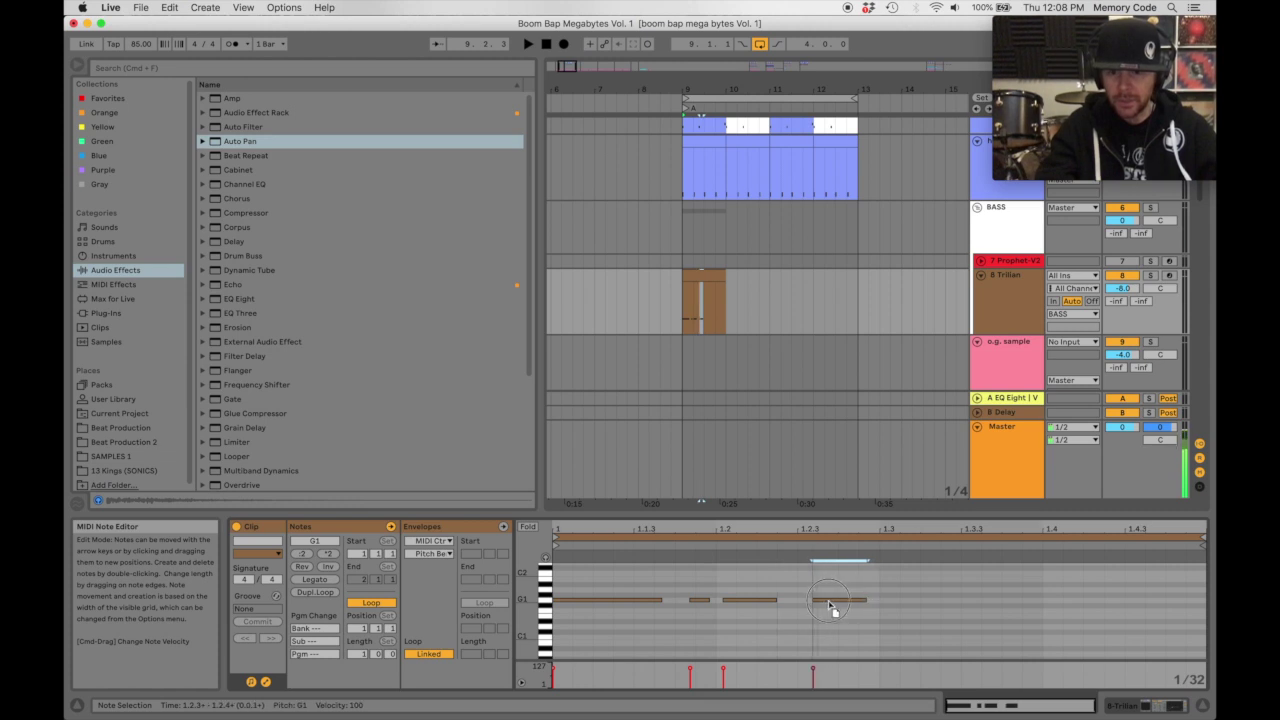
# Fine-tune the first clip's G1 timing: nudge the short note slightly later, and the notes around 1.2.1 and 1.2.3 slightly earlier.
pyautogui.press('space')
pyautogui.click(764, 601)
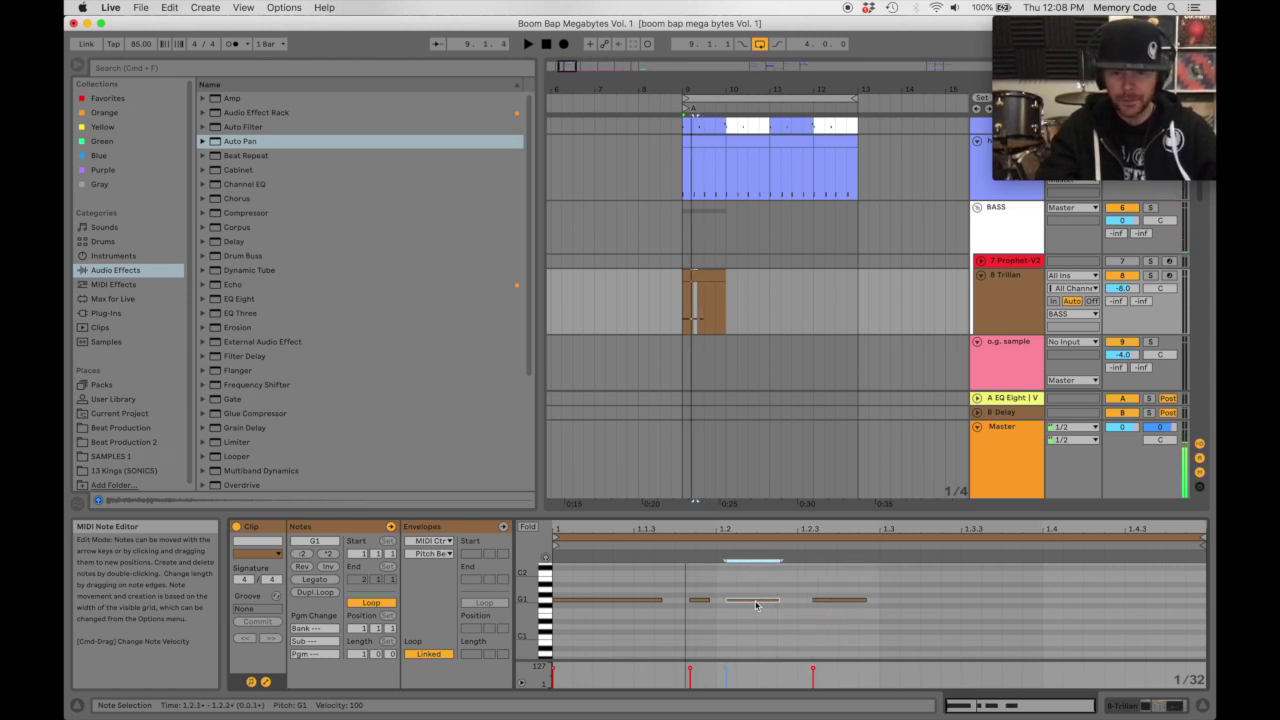
pyautogui.click(702, 601)
pyautogui.press('space')
pyautogui.click(702, 601)
pyautogui.click(750, 602)
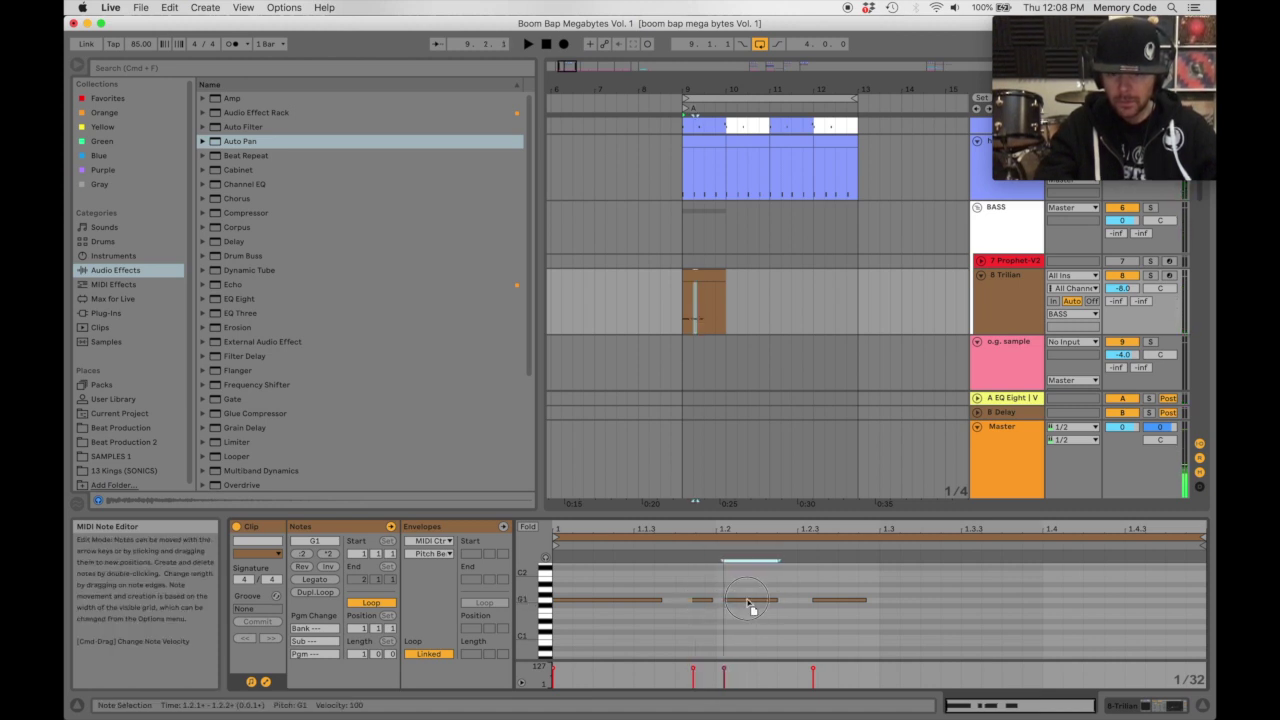
pyautogui.press('space')
pyautogui.click(830, 601)
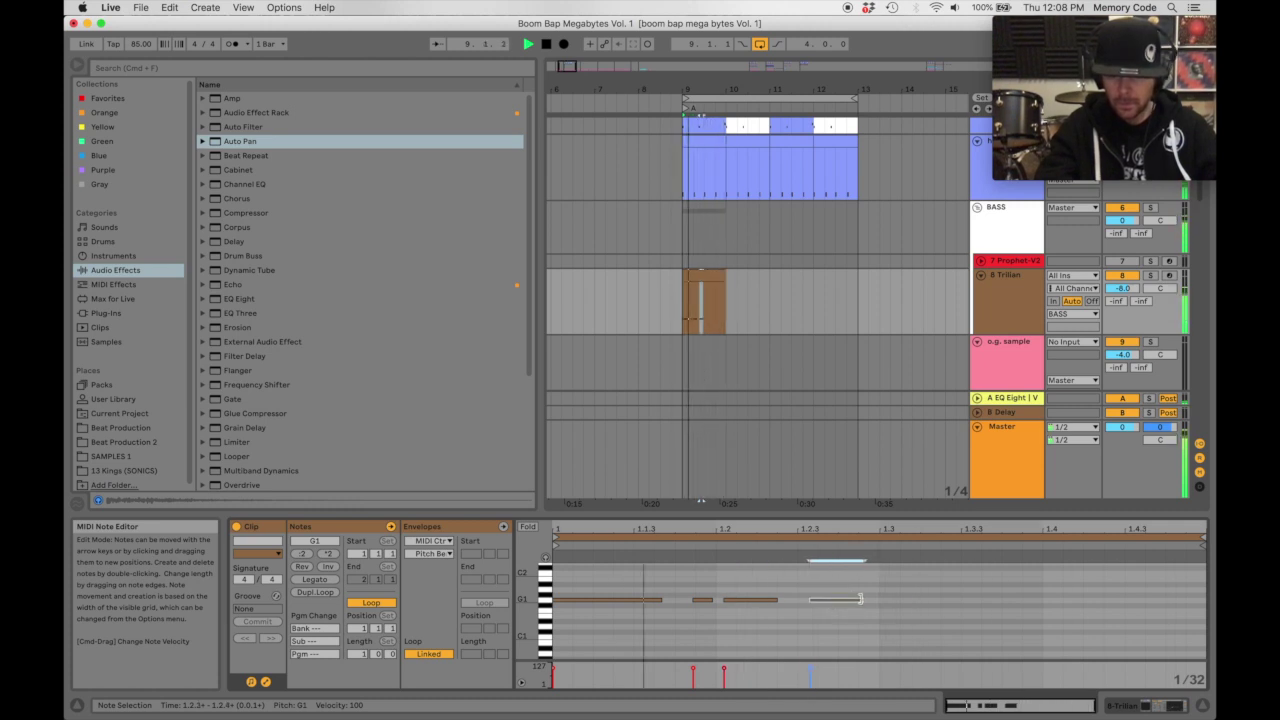
# Insert an empty one-bar MIDI clip at bar 10 on the Trilian track.
pyautogui.click(720, 300)
pyautogui.click(703, 271)
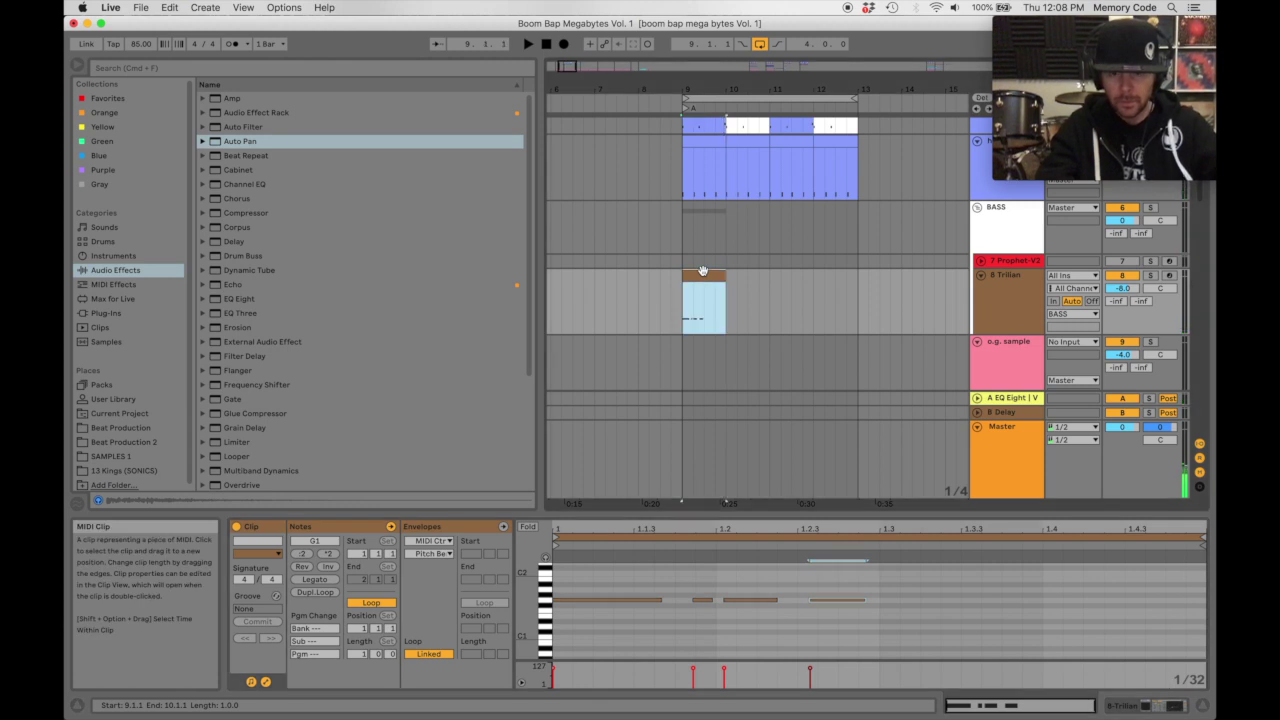
pyautogui.moveTo(727, 300); pyautogui.dragTo(770, 300)
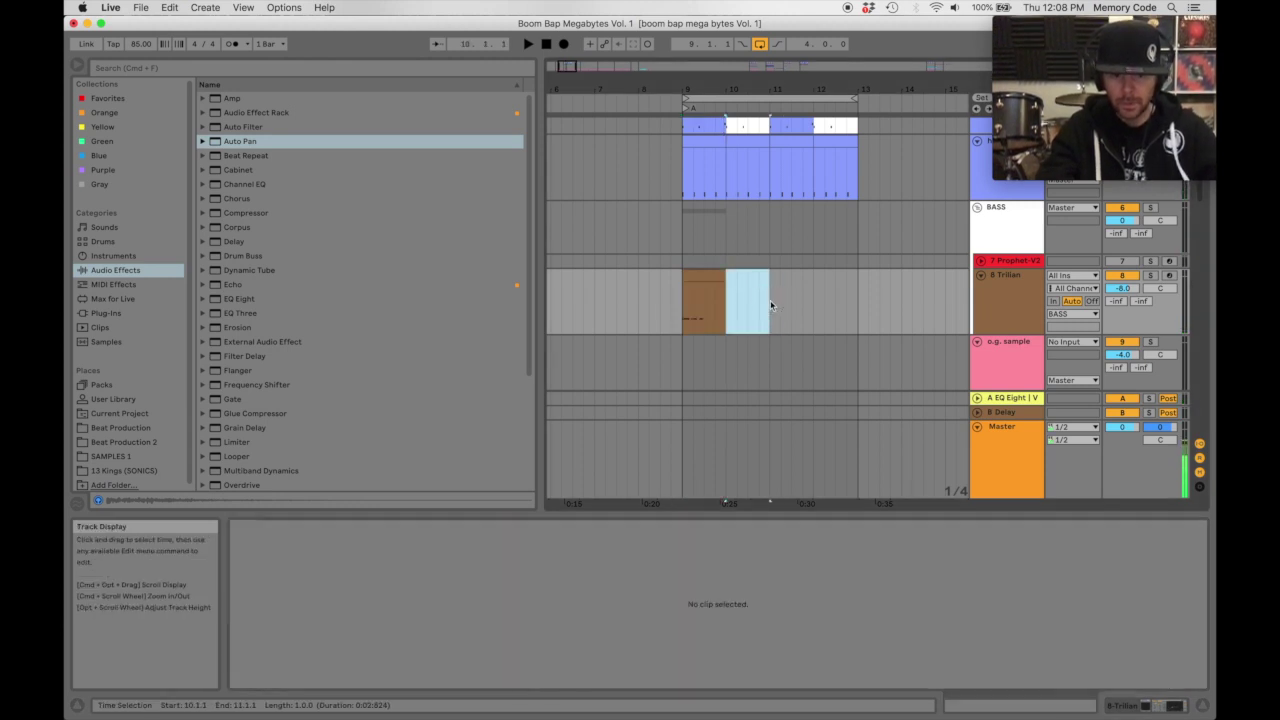
pyautogui.press('super+shift+m')
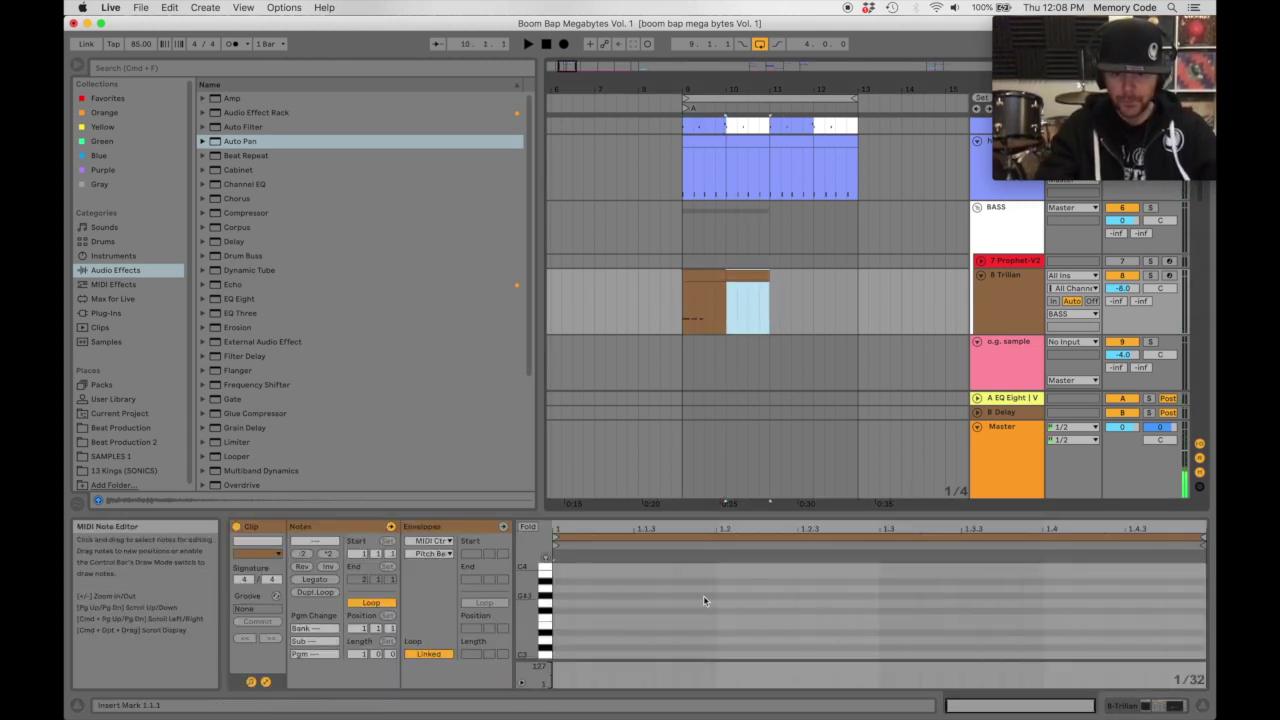
# Draw a D note just after 1.1.3, transpose it down two octaves to D1, and lengthen it to about 1.1.4.
pyautogui.doubleClick(645, 641)
pyautogui.press('space')
pyautogui.moveTo(646, 643); pyautogui.dragTo(652, 644)
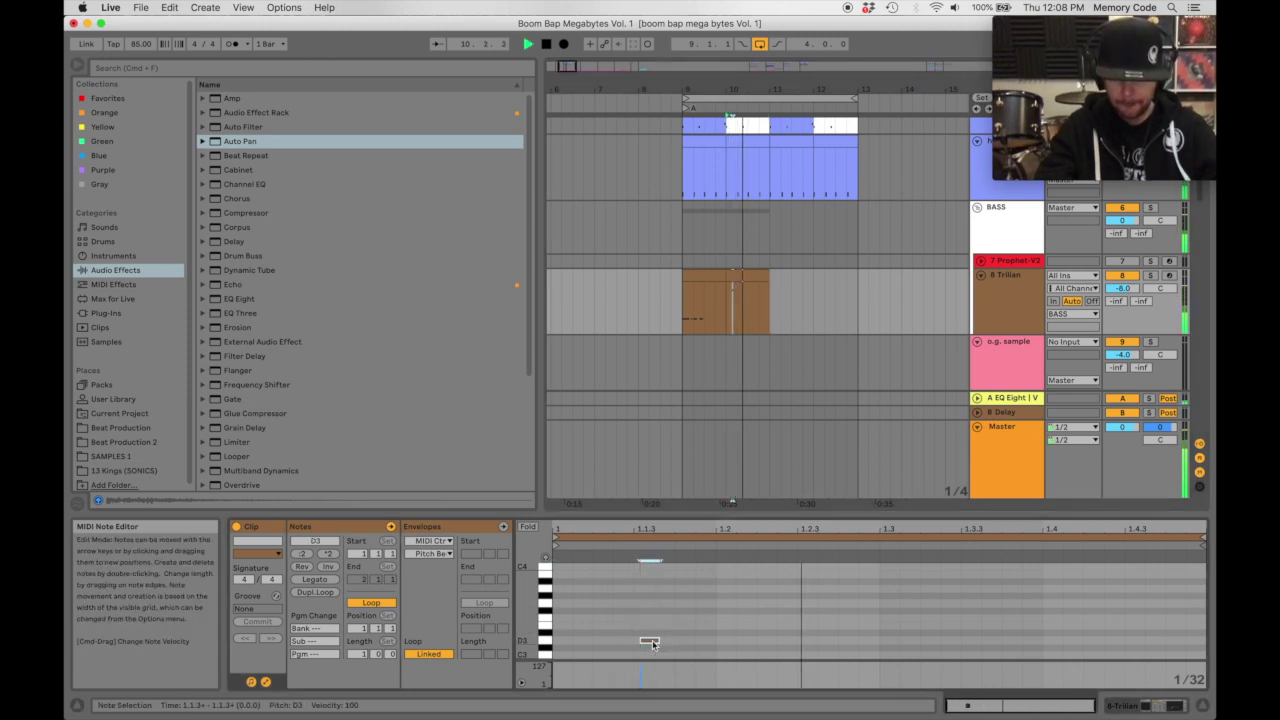
pyautogui.hotkey('shift', 'Down')
pyautogui.hotkey('shift', 'Down')
pyautogui.scroll(-2, 652, 644)
pyautogui.press('space')
pyautogui.press('space')
pyautogui.press('space')
pyautogui.moveTo(657, 620); pyautogui.dragTo(700, 621)
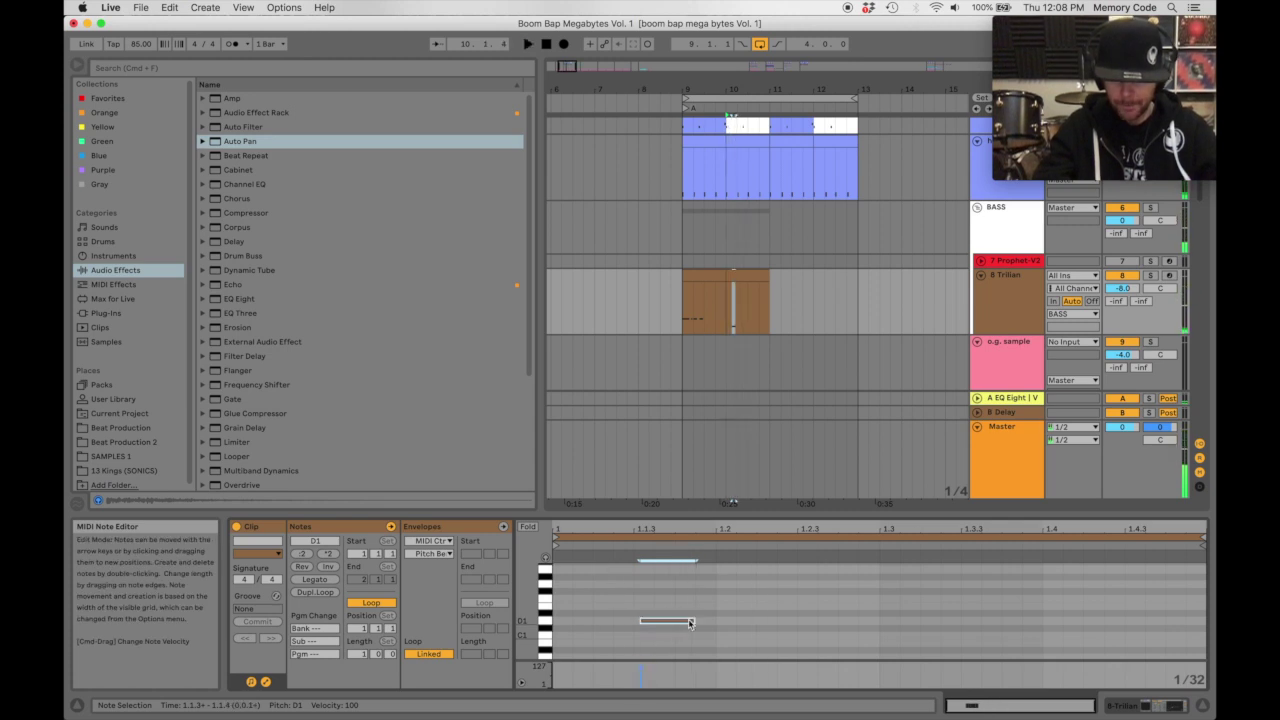
# Add short D1 notes just after 1.2.2 and 1.2.4, a longer G1 note at 1.3.1, and a longer D1 note near 1.3.3.
pyautogui.doubleClick(766, 621)
pyautogui.doubleClick(852, 622)
pyautogui.scroll(2, 927, 608)
pyautogui.doubleClick(890, 589)
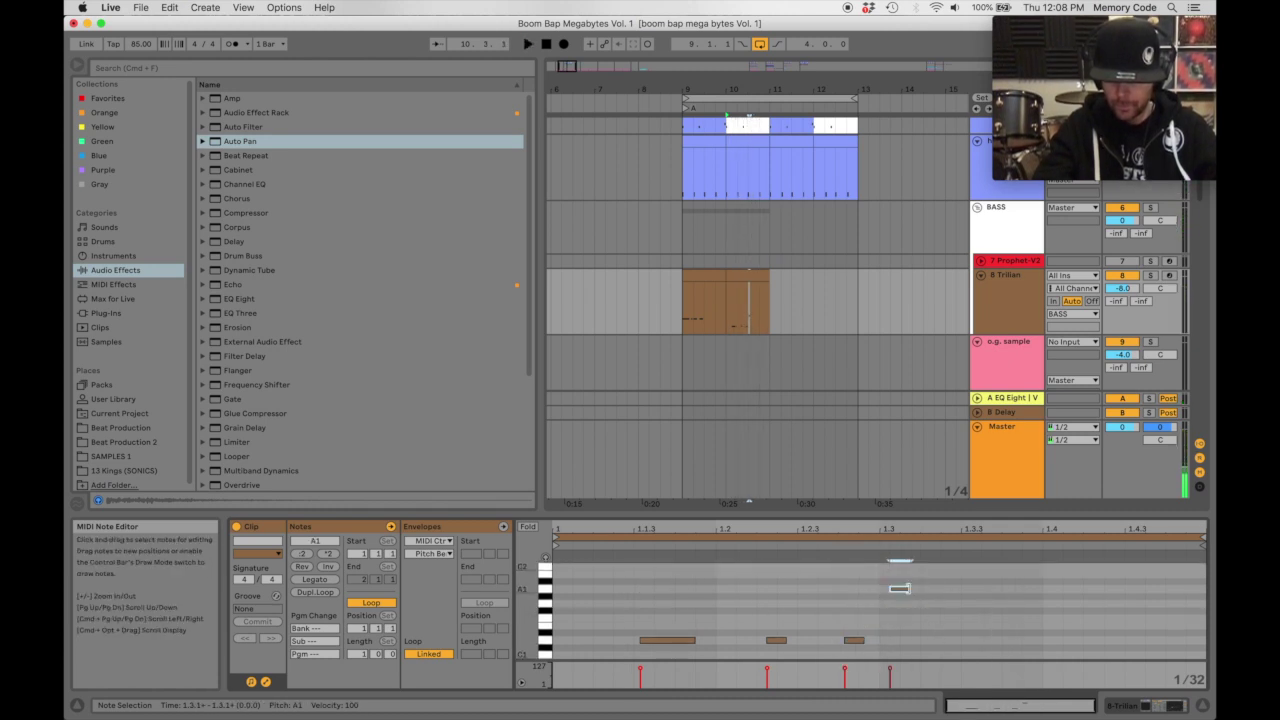
pyautogui.moveTo(916, 593); pyautogui.dragTo(1020, 640)
pyautogui.press('space')
pyautogui.doubleClick(970, 640)
pyautogui.click(992, 642)
pyautogui.moveTo(926, 644); pyautogui.dragTo(927, 611)
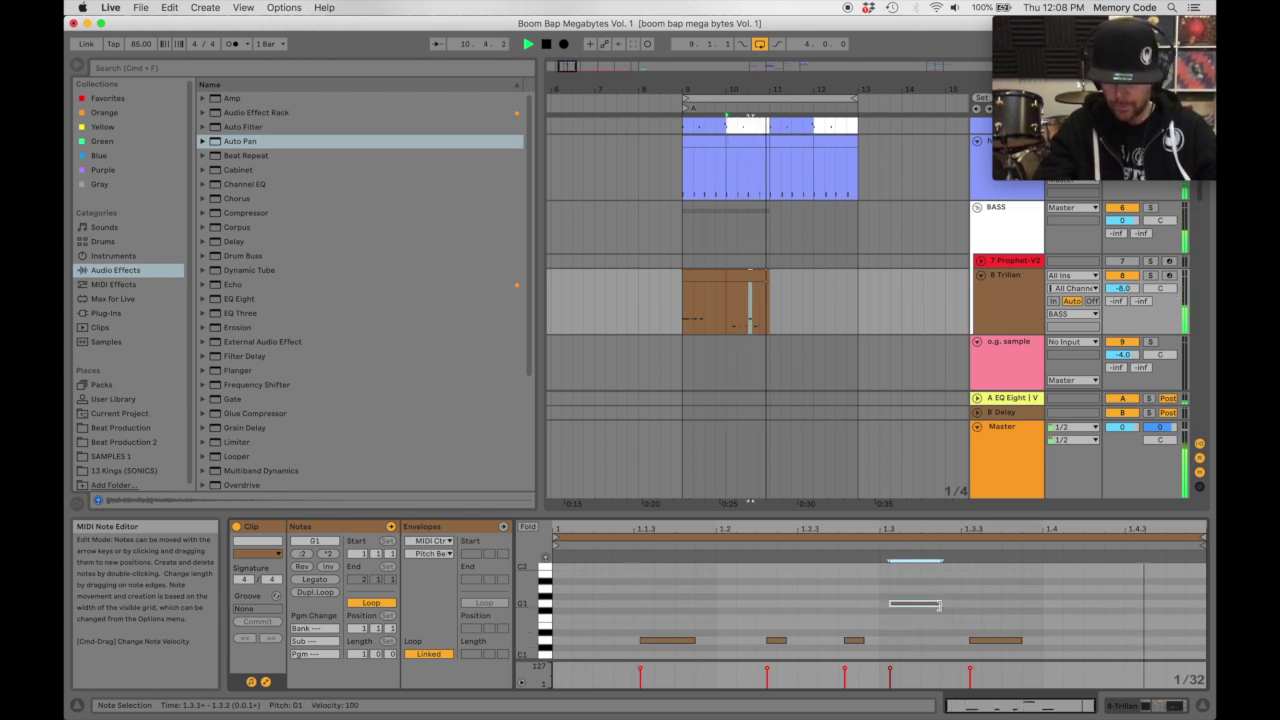
# Nudge the two short D1 notes near 1.2.4 and 1.2.2 slightly later, checking the groove in playback.
pyautogui.click(854, 640)
pyautogui.moveTo(856, 642); pyautogui.dragTo(862, 645)
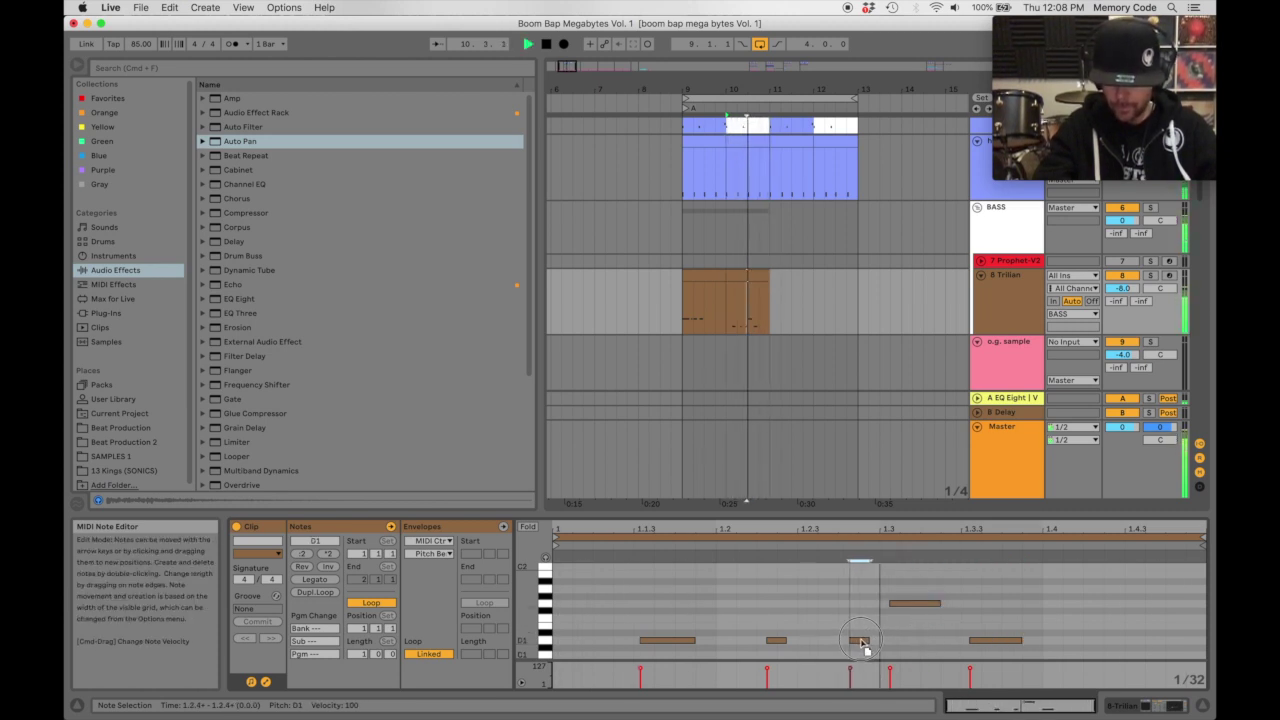
pyautogui.press('space')
pyautogui.click(777, 641)
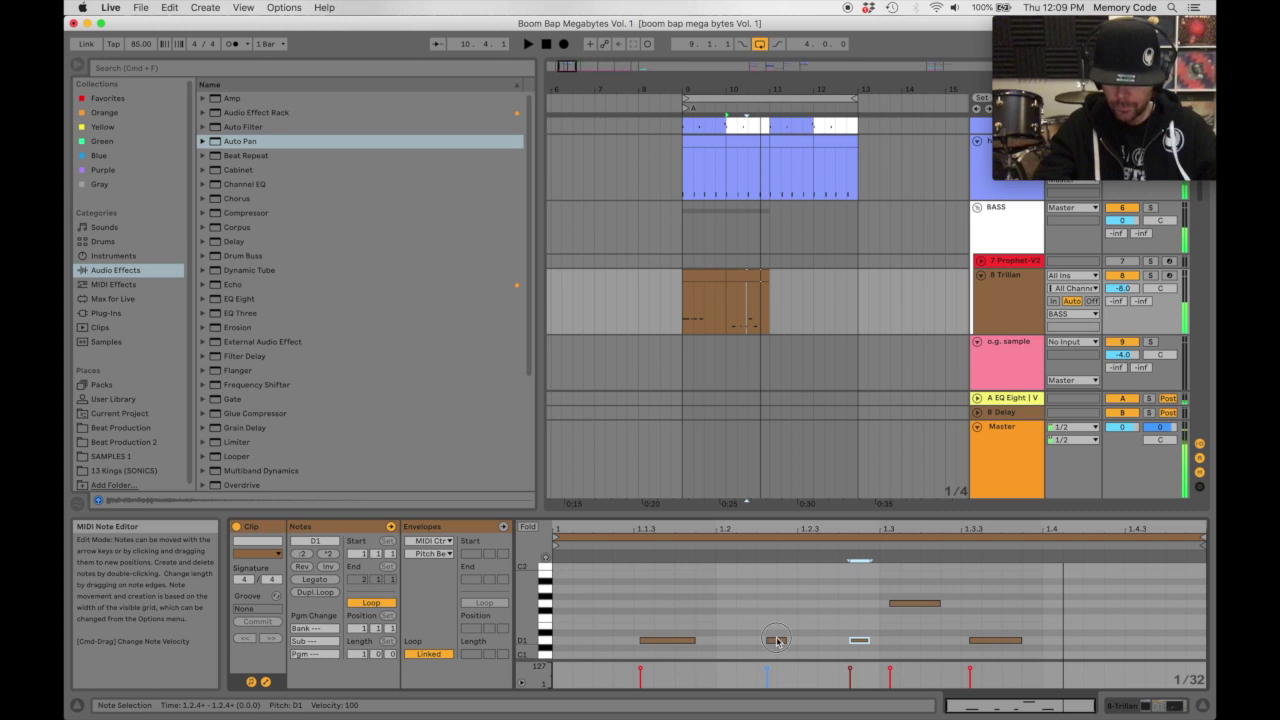
pyautogui.moveTo(777, 641); pyautogui.dragTo(784, 648)
pyautogui.press('space')
# Lengthen the first D1 note past 1.1.4 and the G1 note to nearly 1.3.3, nudging the second short D1 note slightly later.
pyautogui.moveTo(695, 641); pyautogui.dragTo(704, 641)
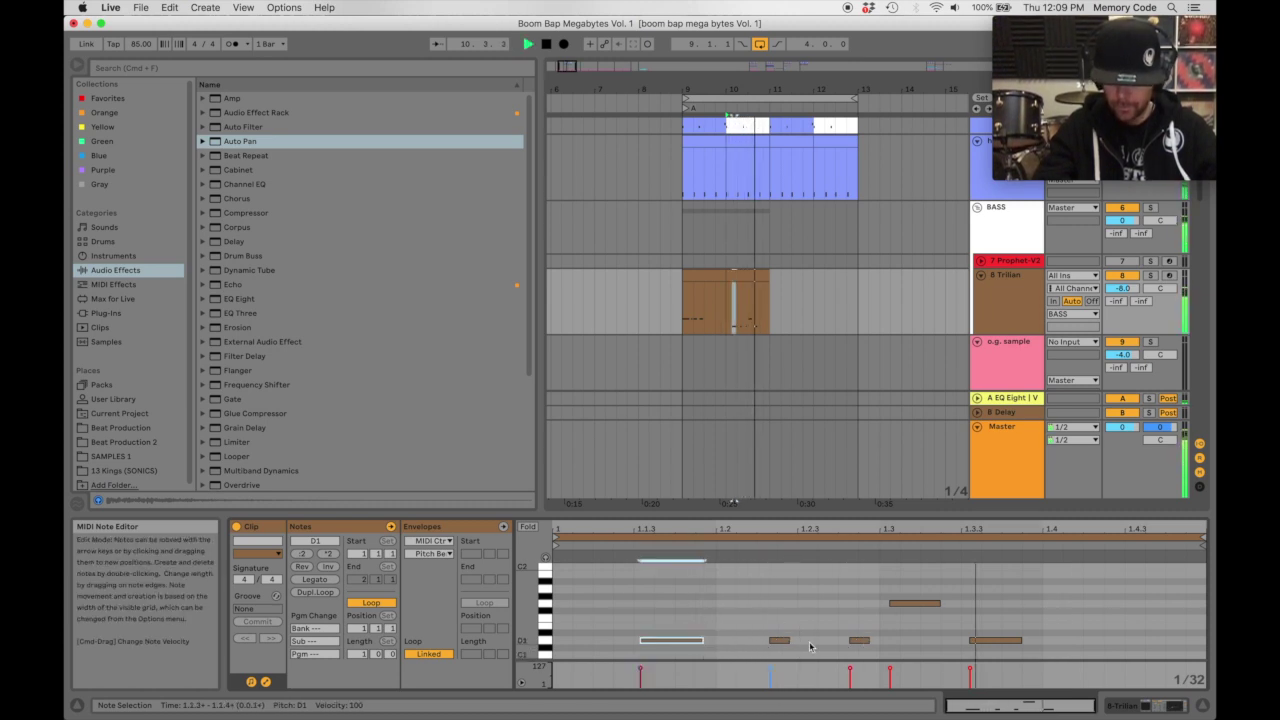
pyautogui.click(858, 641)
pyautogui.press('space')
pyautogui.press('space')
pyautogui.click(912, 604)
pyautogui.moveTo(936, 604); pyautogui.dragTo(955, 605)
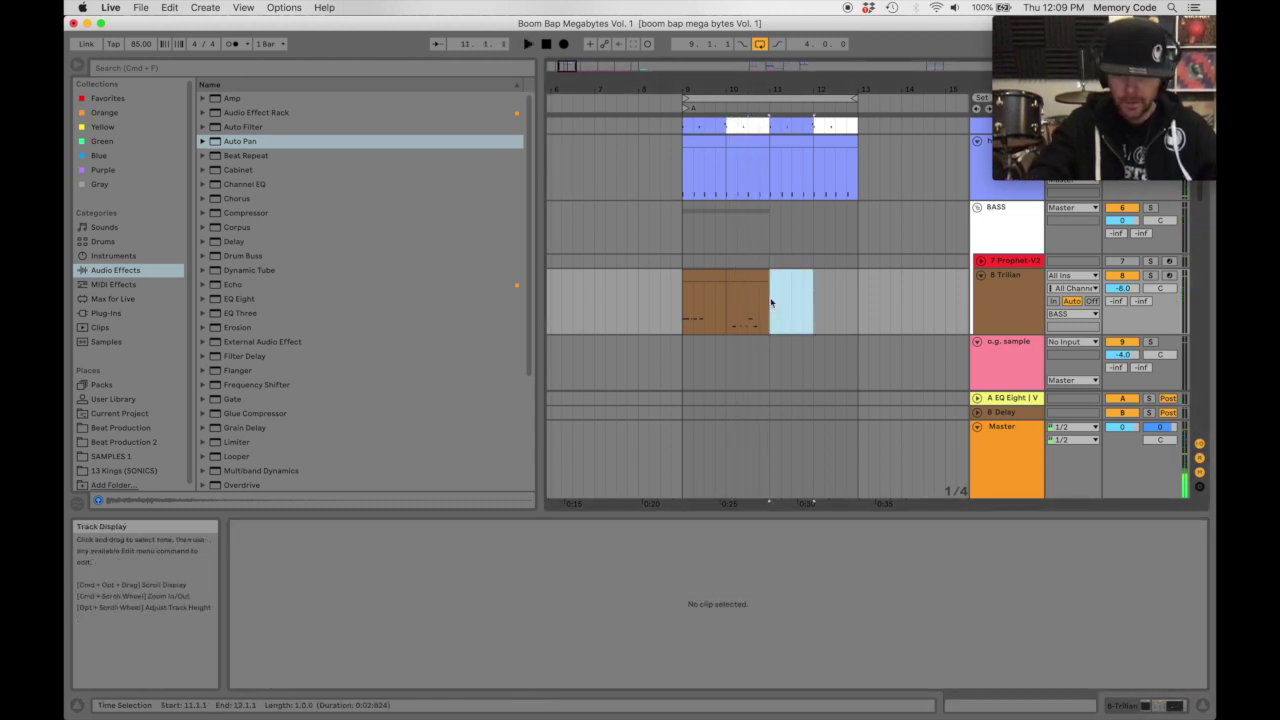
# Insert an empty one-bar MIDI clip at bar 11 and draw short G1 notes at its start, near 1.1.2, and at 1.1.3.
pyautogui.press('super+shift+m')
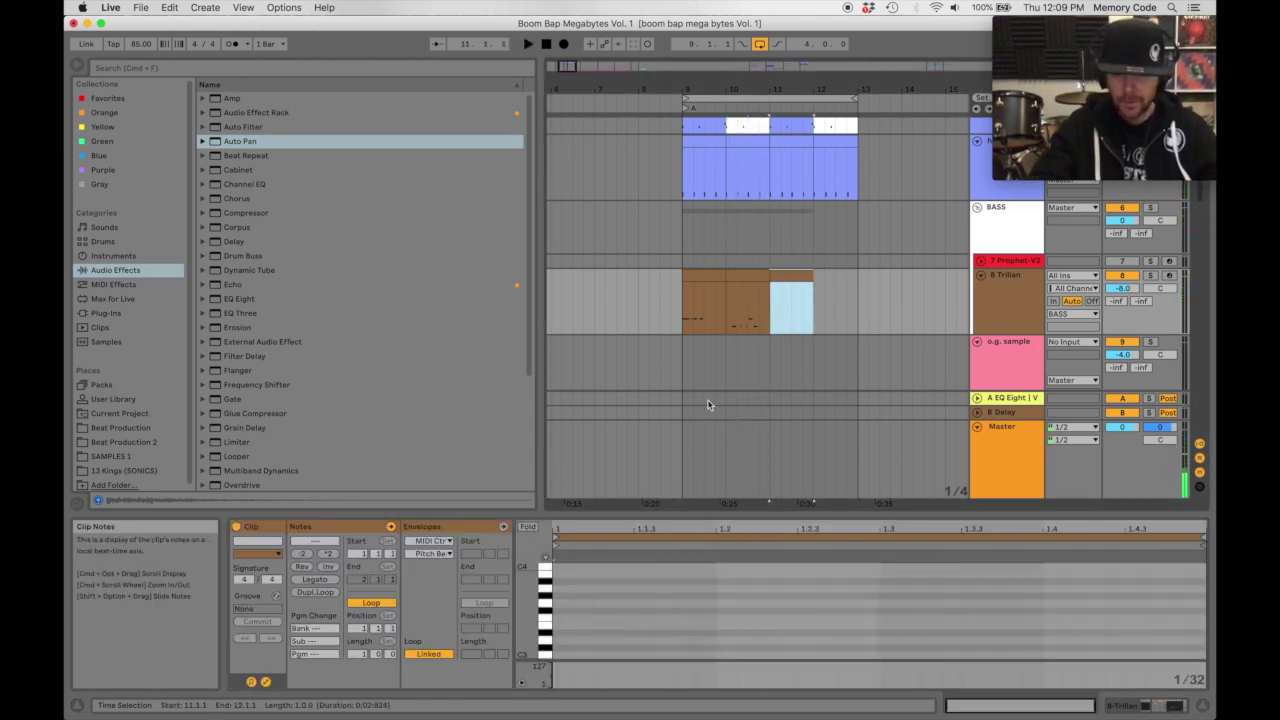
pyautogui.click(601, 573)
pyautogui.click(557, 655)
pyautogui.scroll(-5, 557, 655)
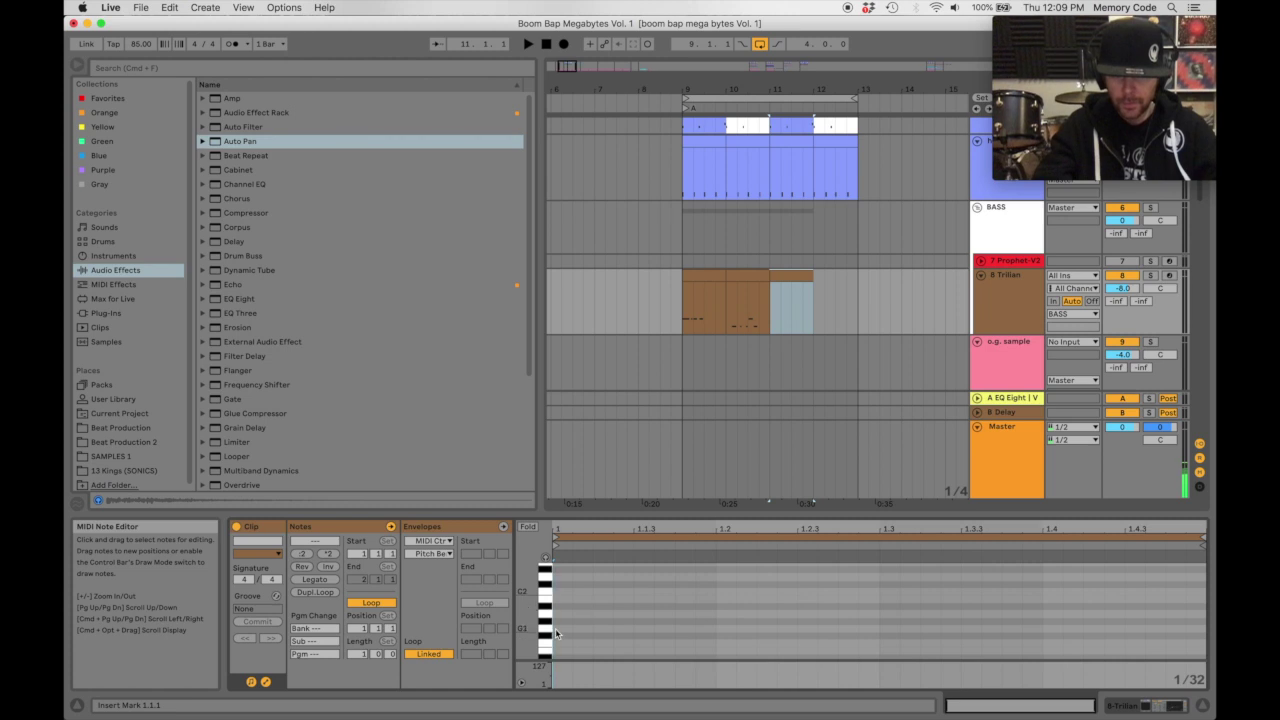
pyautogui.doubleClick(559, 629)
pyautogui.doubleClick(643, 628)
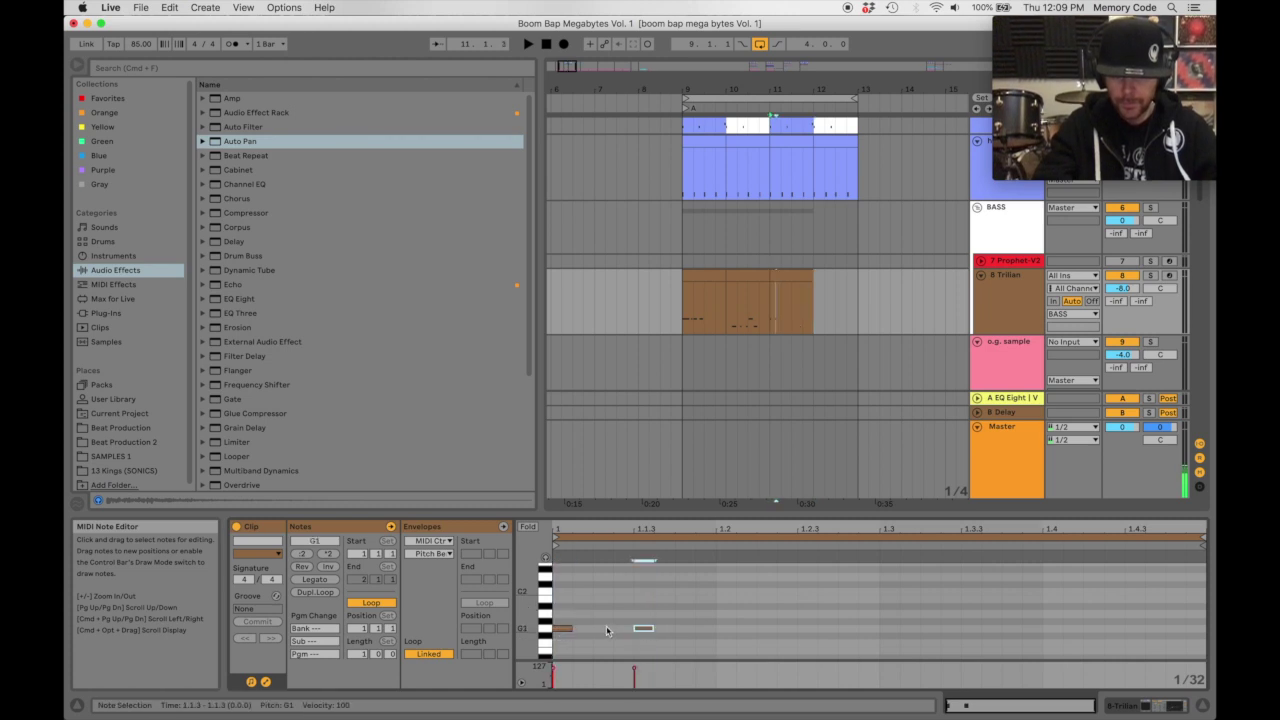
pyautogui.press('space')
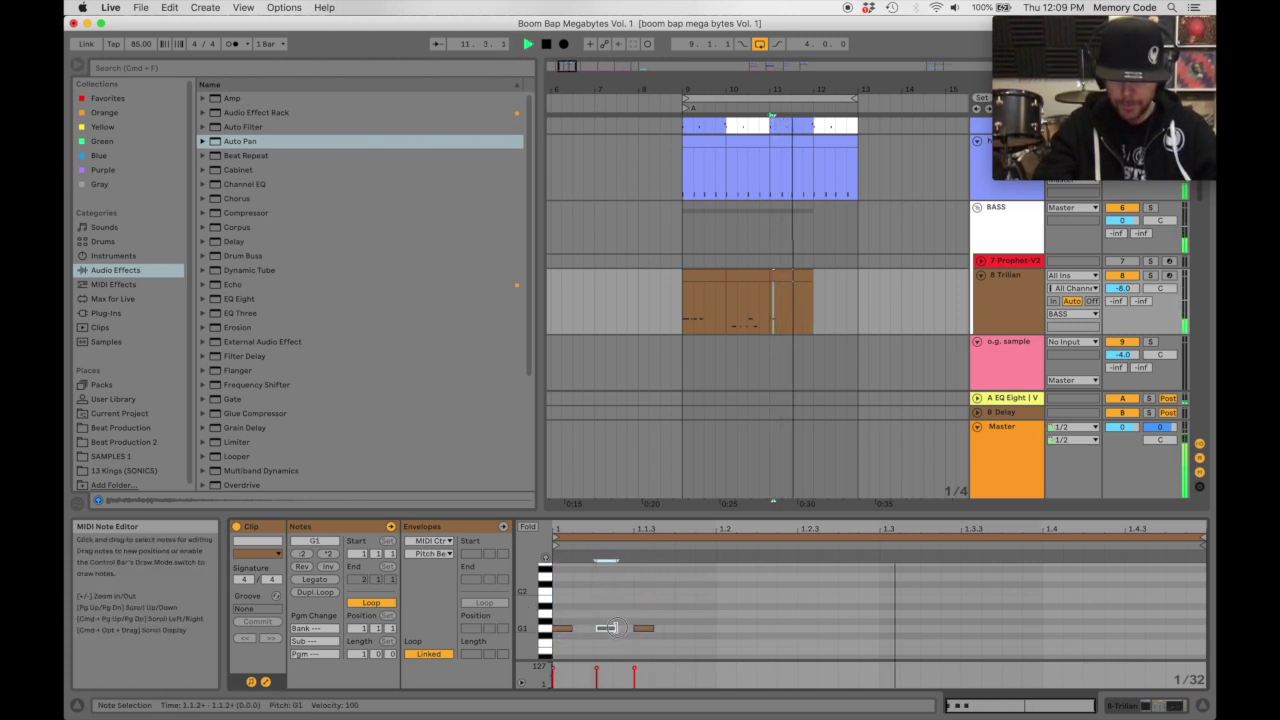
# Lengthen the three opening G1 notes, add longer G1 notes near 1.3.1 and 1.3.3, and nudge the 1.3.1 and 1.1.3 notes slightly later.
pyautogui.moveTo(619, 628); pyautogui.dragTo(699, 628)
pyautogui.doubleClick(886, 628)
pyautogui.moveTo(942, 629); pyautogui.dragTo(997, 632)
pyautogui.moveTo(912, 632); pyautogui.dragTo(920, 632)
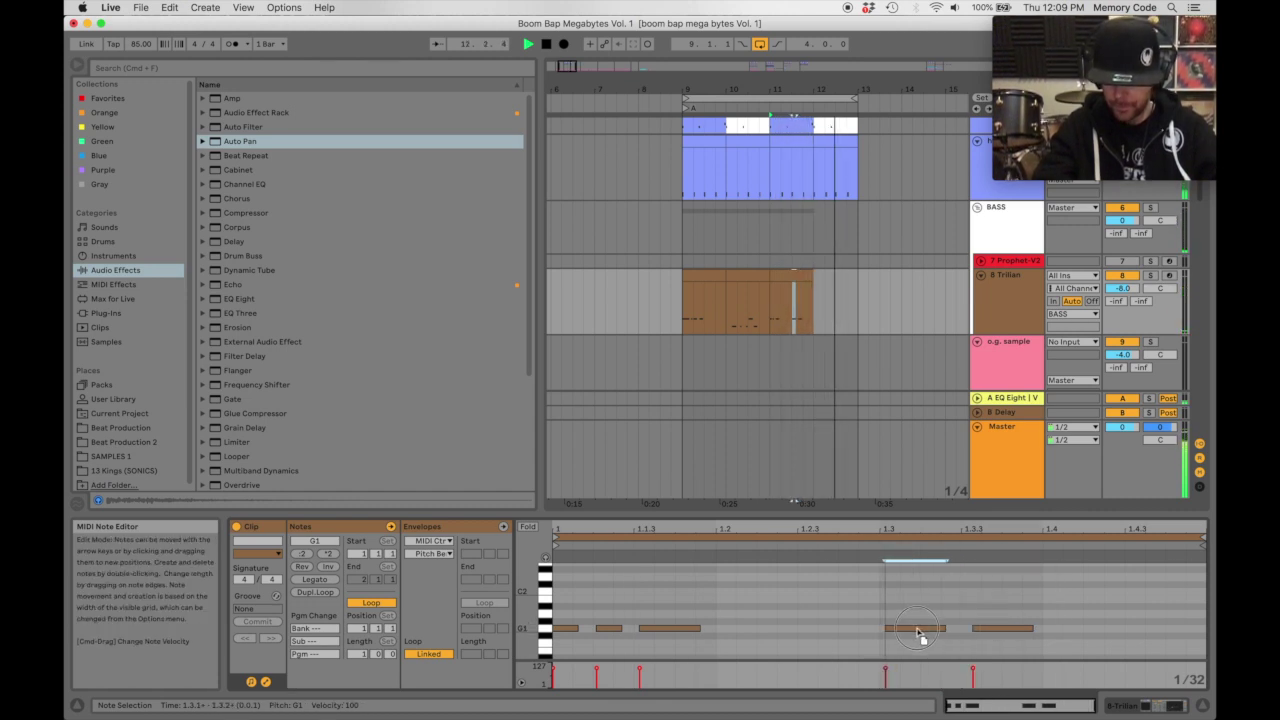
pyautogui.click(664, 630)
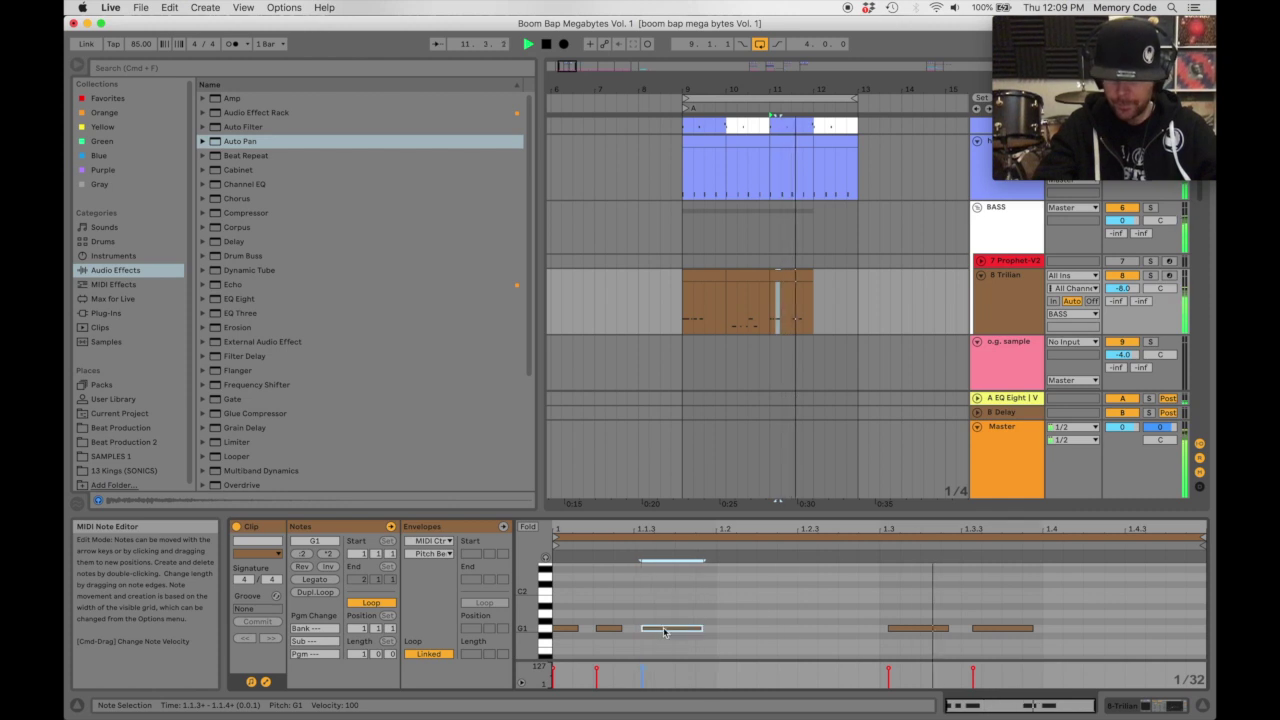
# Copy the bar 10 bass clip to bar 12 on the Trilian track.
pyautogui.click(745, 285)
pyautogui.press('super+c')
pyautogui.click(817, 313)
pyautogui.press('super+v')
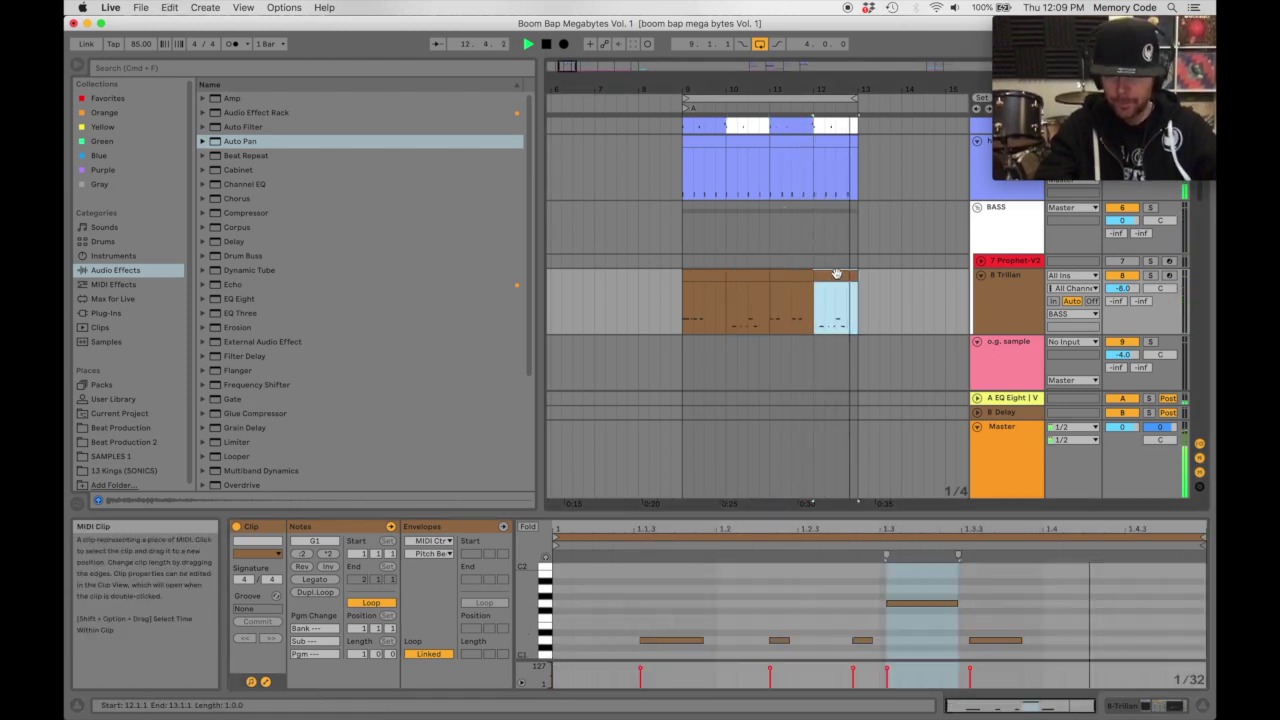
# In the bar 12 clip, raise the first D1 note to G1 and the 1.3.1 note to A#1, and slightly lengthen the last D1 note.
pyautogui.doubleClick(837, 275)
pyautogui.moveTo(676, 641); pyautogui.dragTo(683, 612)
pyautogui.moveTo(903, 604); pyautogui.dragTo(903, 585)
pyautogui.click(1020, 640)
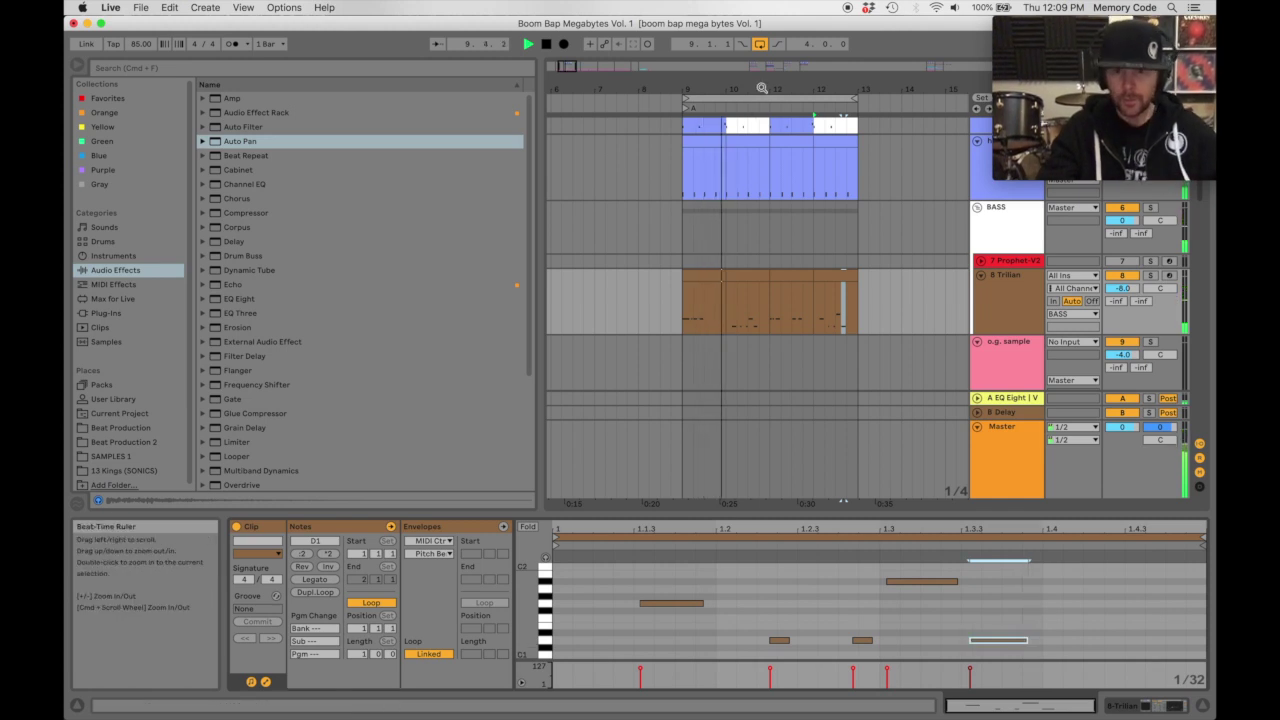
# In the bar 10 clip, nudge the first D1 note and the short one near 1.2.4 slightly later, and lengthen the last D1 note.
pyautogui.moveTo(768, 91); pyautogui.dragTo(764, 87)
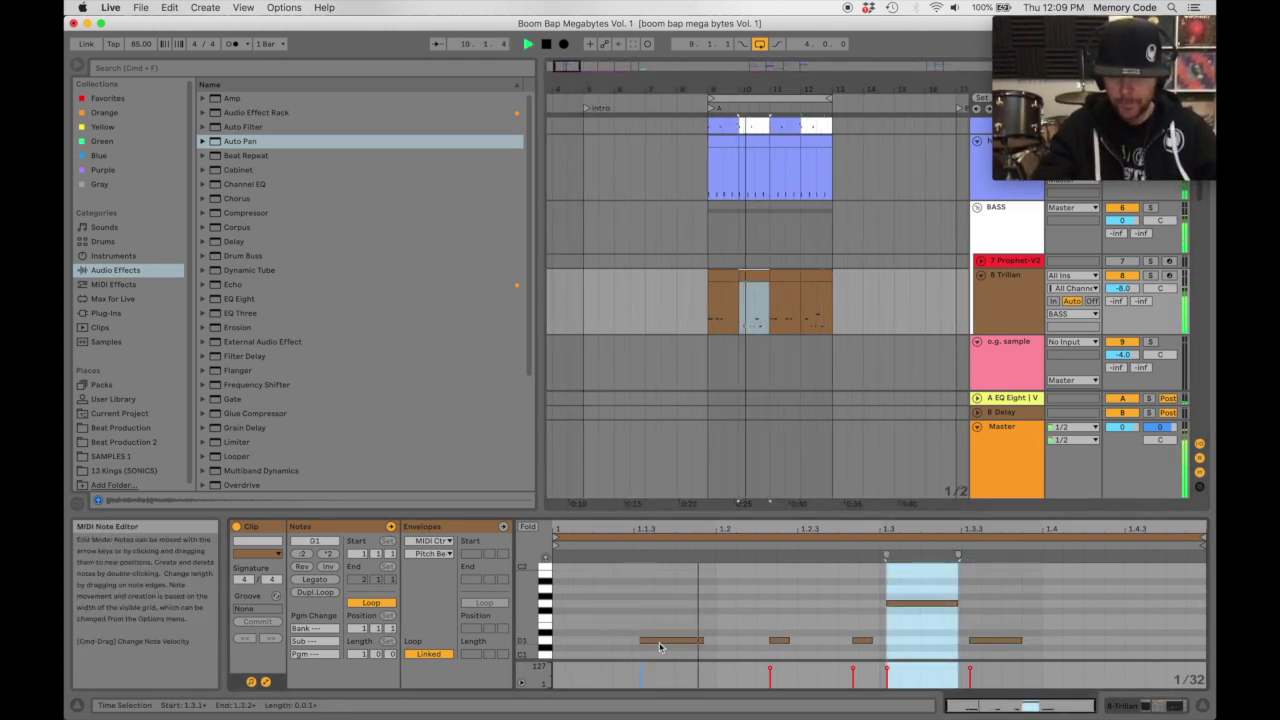
pyautogui.moveTo(661, 643); pyautogui.dragTo(667, 643)
pyautogui.moveTo(861, 643); pyautogui.dragTo(866, 643)
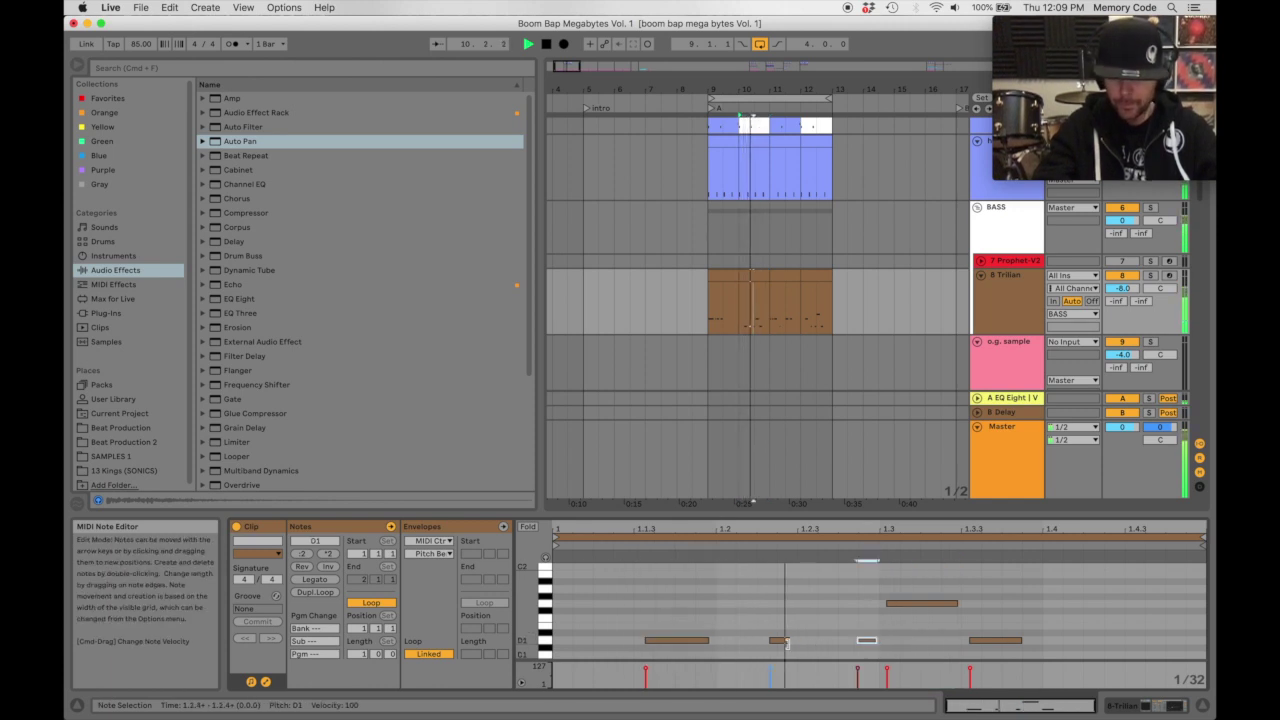
pyautogui.moveTo(867, 642); pyautogui.dragTo(864, 642)
pyautogui.moveTo(1018, 641); pyautogui.dragTo(1033, 641)
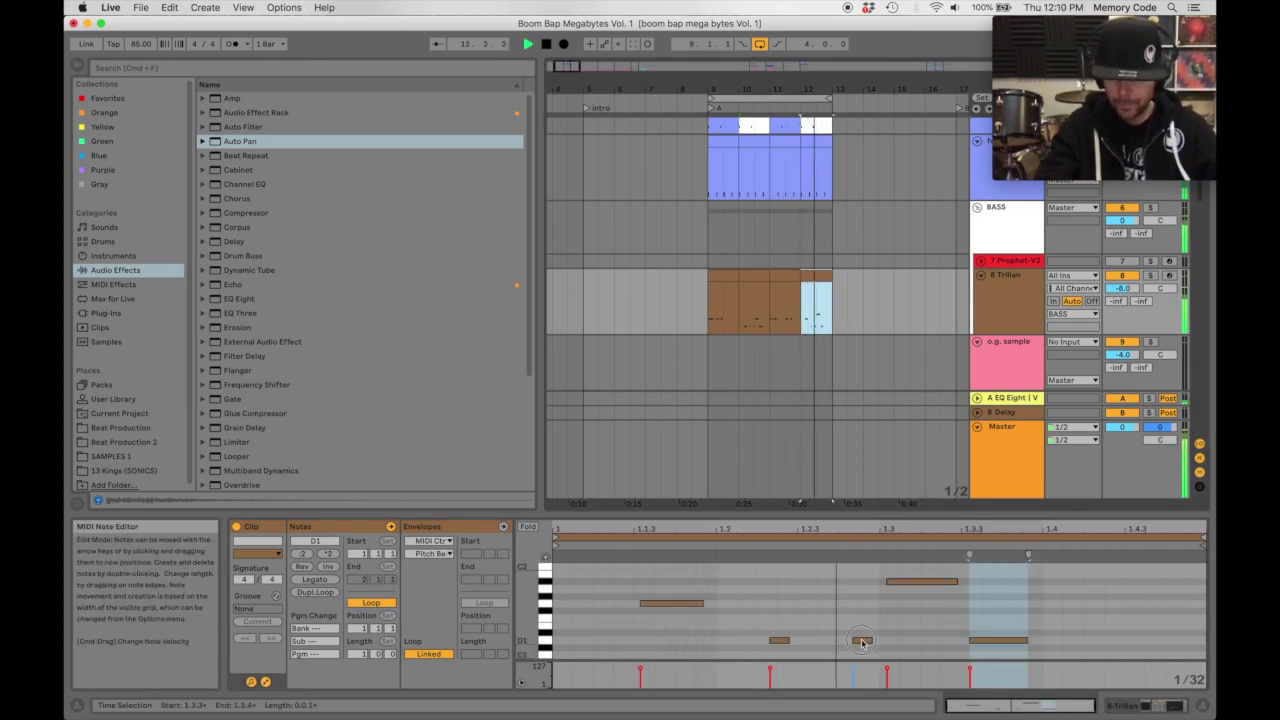
# In the bar 12 clip, nudge both short D1 notes slightly later and extend the first G1 note a little.
pyautogui.moveTo(863, 641); pyautogui.dragTo(868, 642)
pyautogui.press('space')
pyautogui.press('space')
pyautogui.moveTo(779, 641); pyautogui.dragTo(781, 641)
pyautogui.click(699, 602)
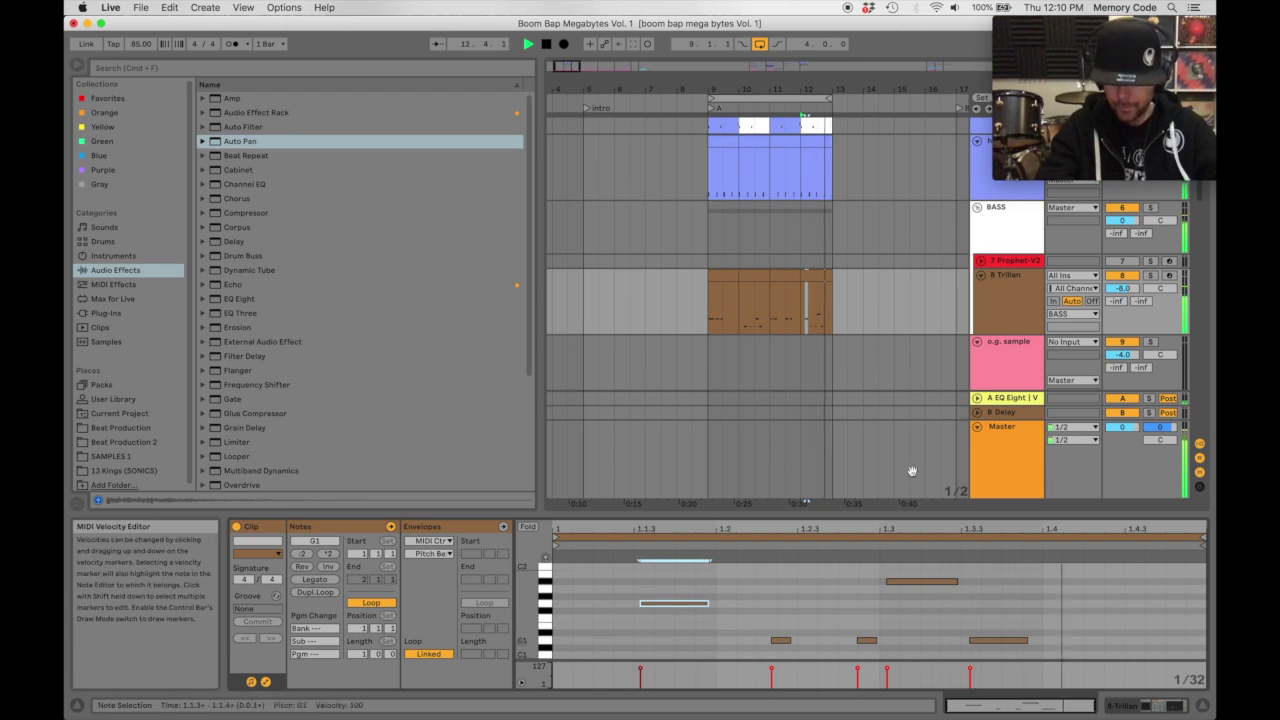
# Sidechain the Trilian track's Compressor from KICK/SNARE, using Drum Rack | Kick BBMB Vol.1 | Post Mixer, and audition the result.
pyautogui.click(1018, 282)
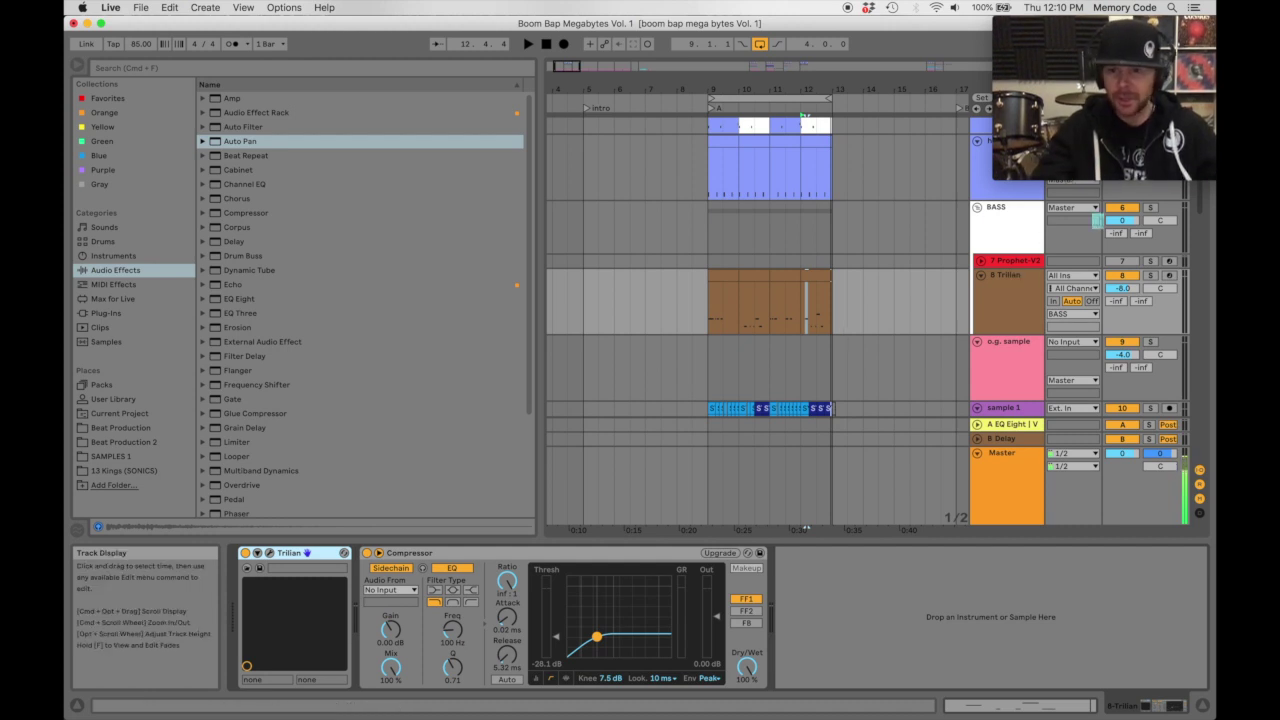
pyautogui.click(1015, 285)
pyautogui.click(427, 553)
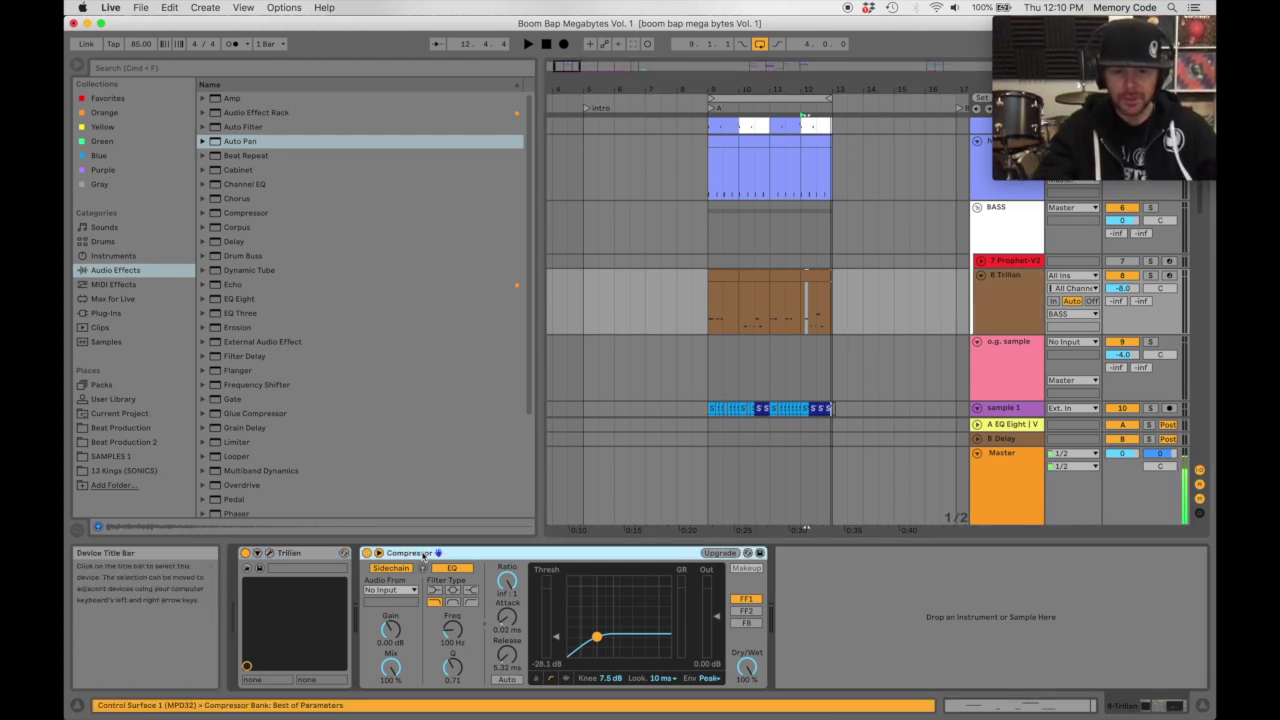
pyautogui.click(400, 588)
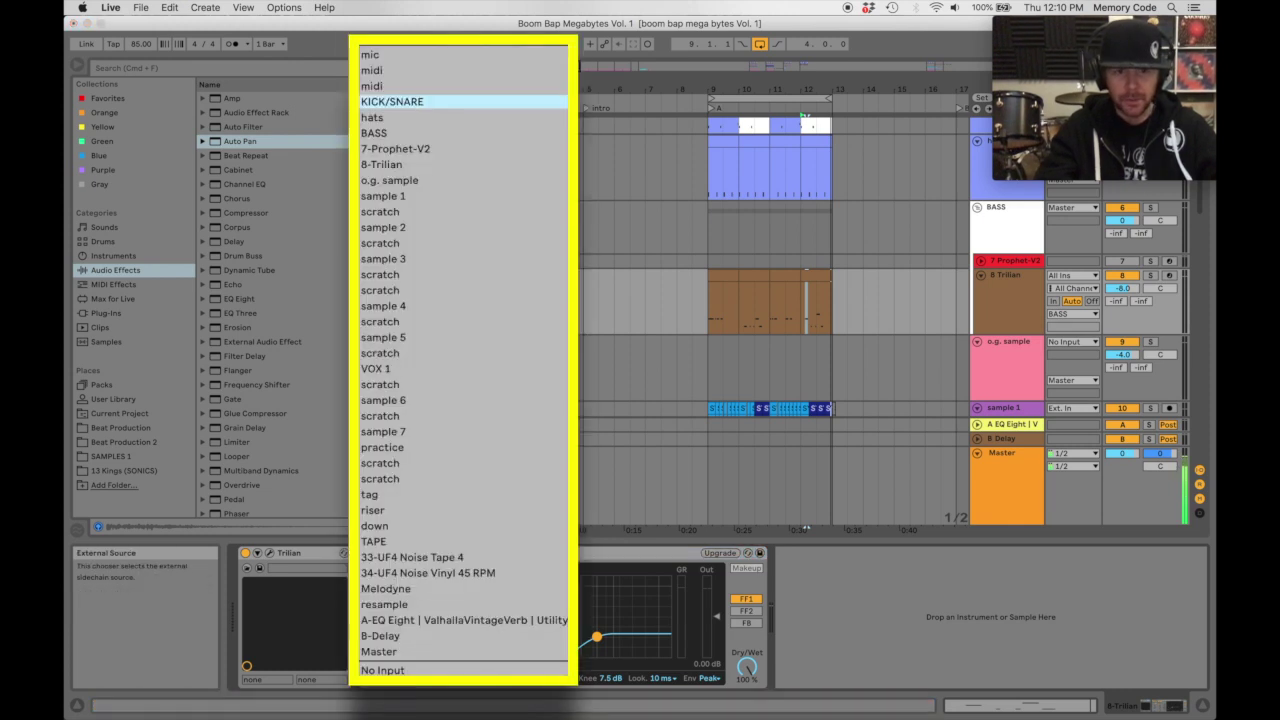
pyautogui.click(418, 102)
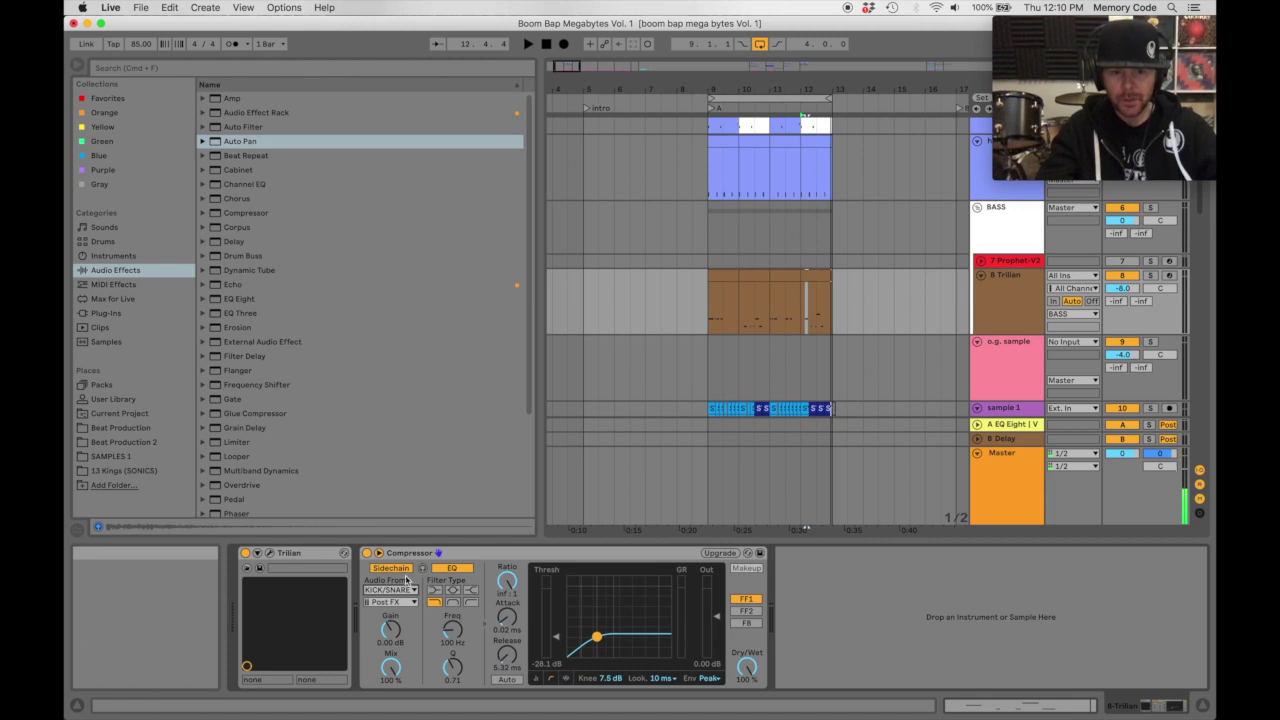
pyautogui.click(390, 601)
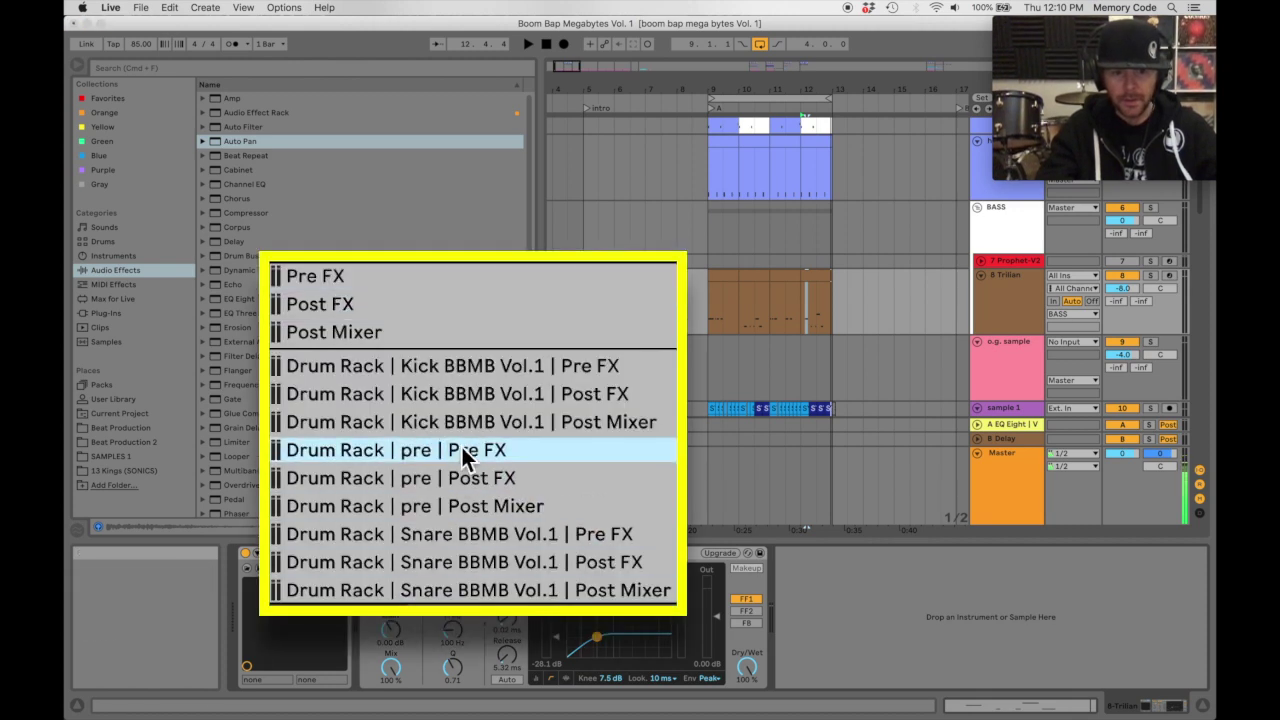
pyautogui.click(512, 424)
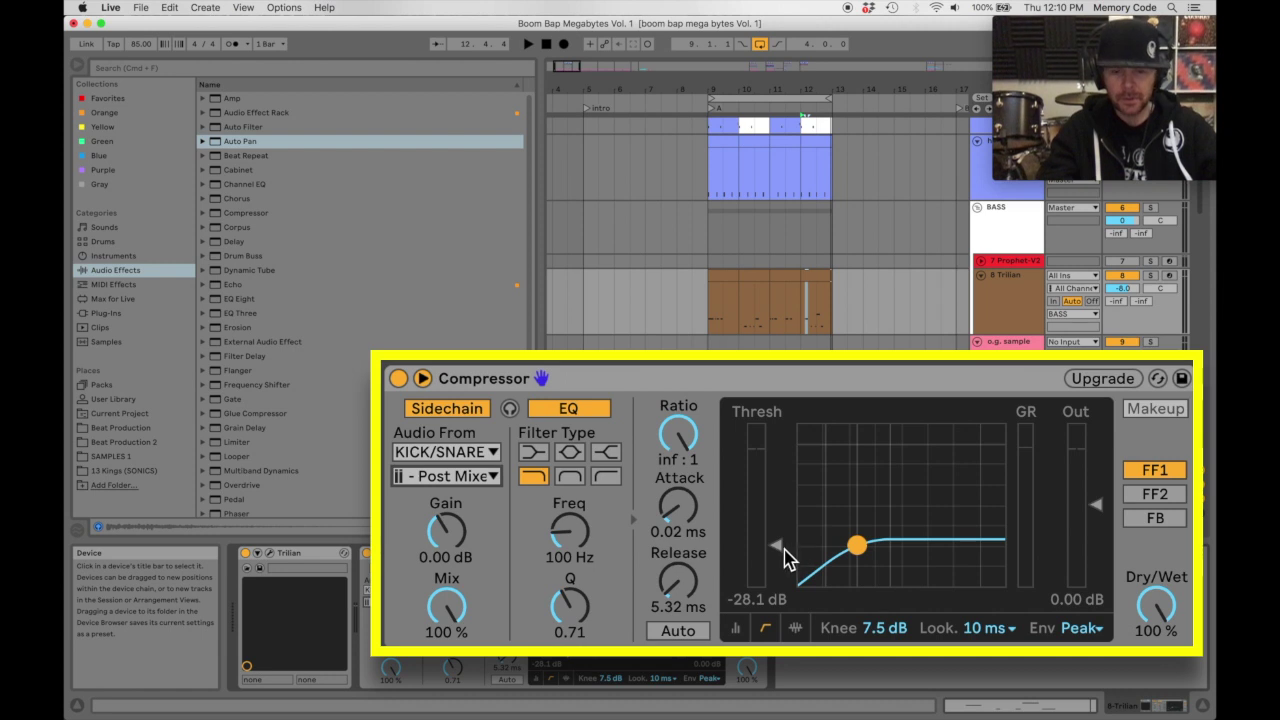
pyautogui.press('space')
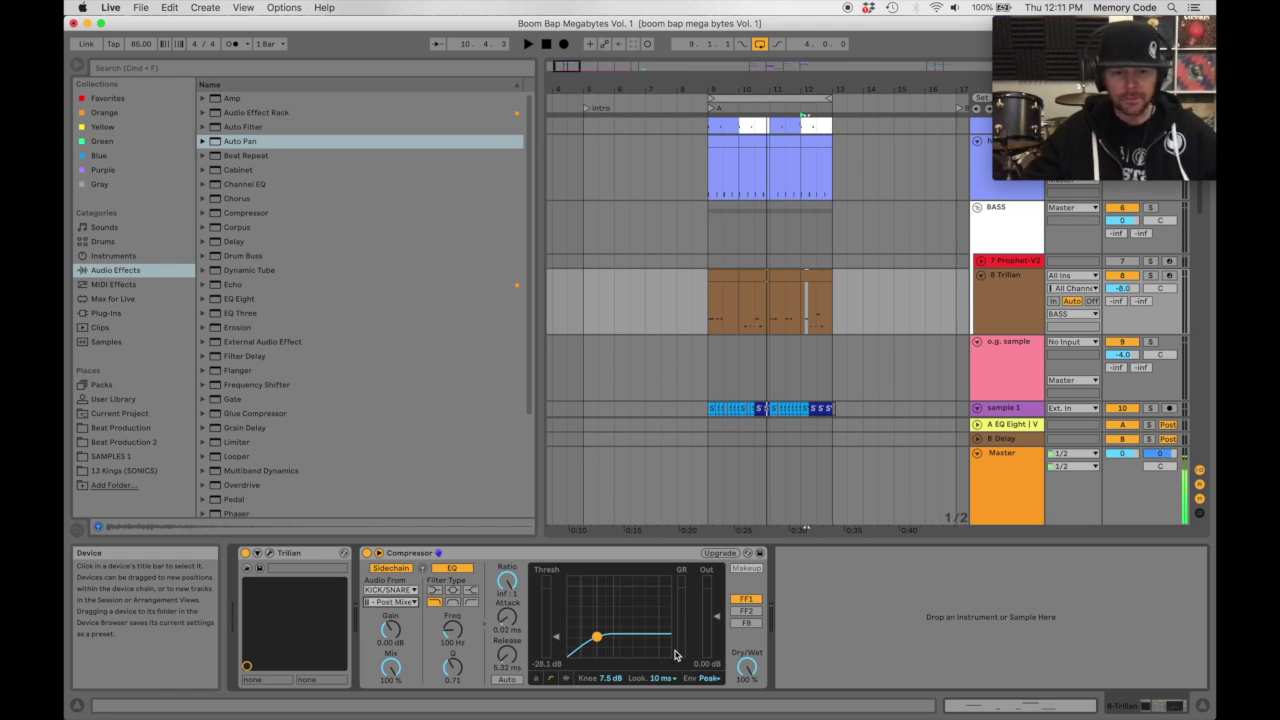
# Duplicate the Trilian bass track.
pyautogui.click(1020, 283)
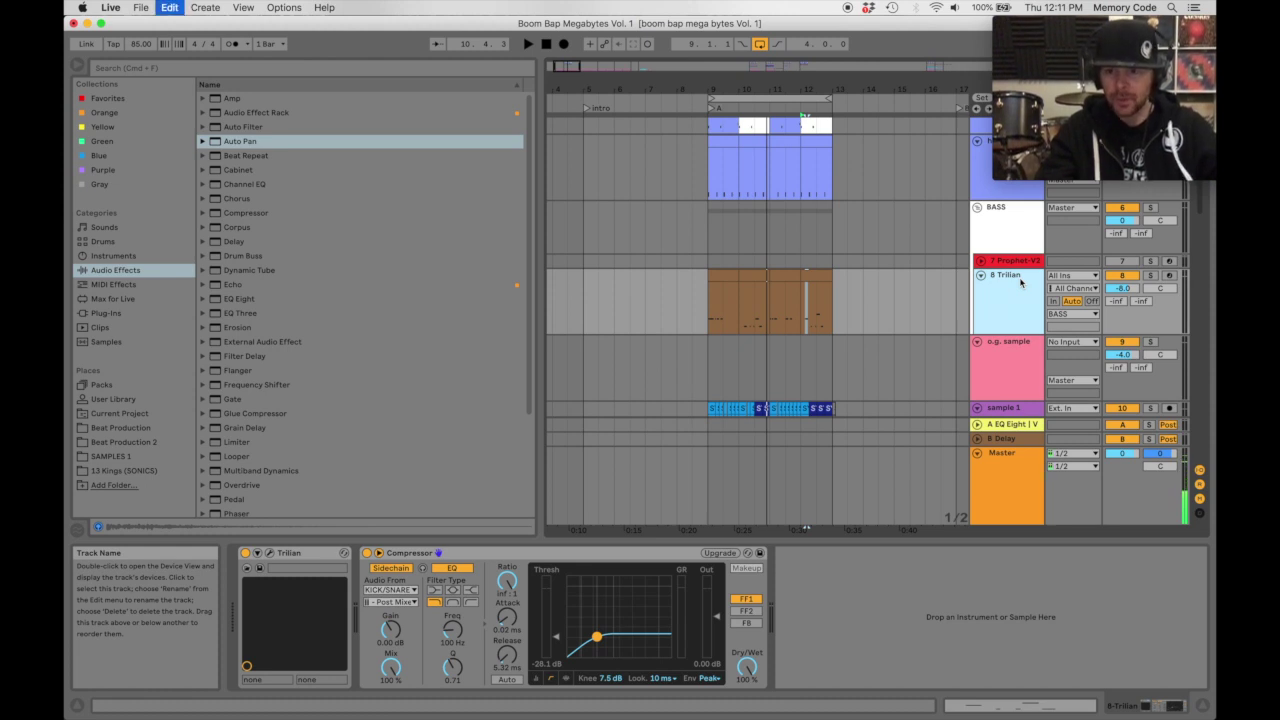
pyautogui.press('super+d')
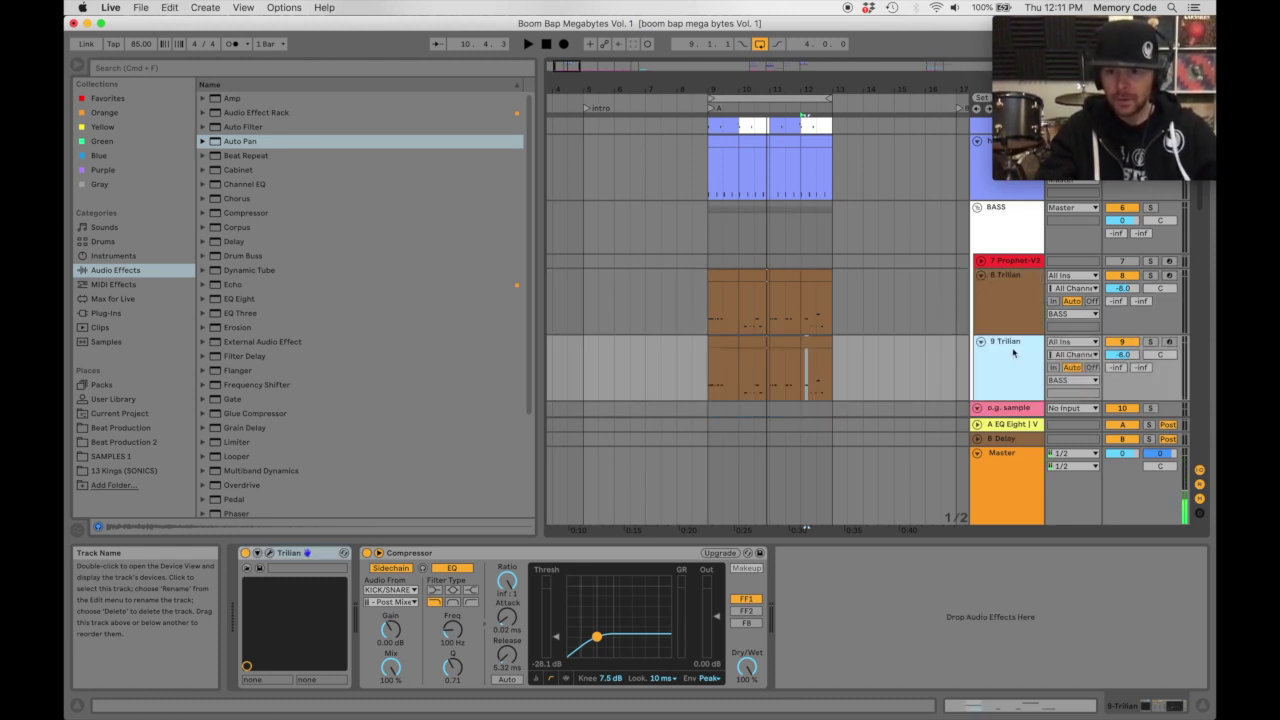
# Turn off the Compressor on the duplicated Trilian track, then freeze and flatten the track to audio.
pyautogui.click(367, 553)
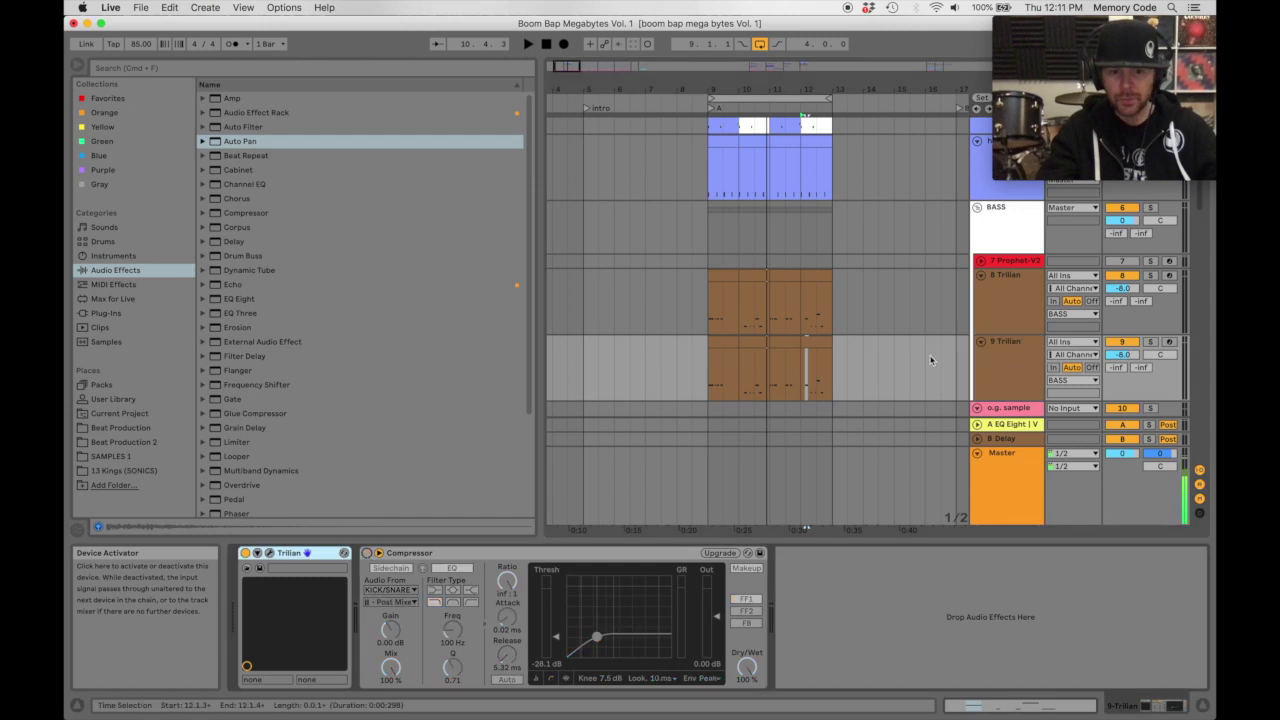
pyautogui.click(1020, 346)
pyautogui.rightClick(1020, 346)
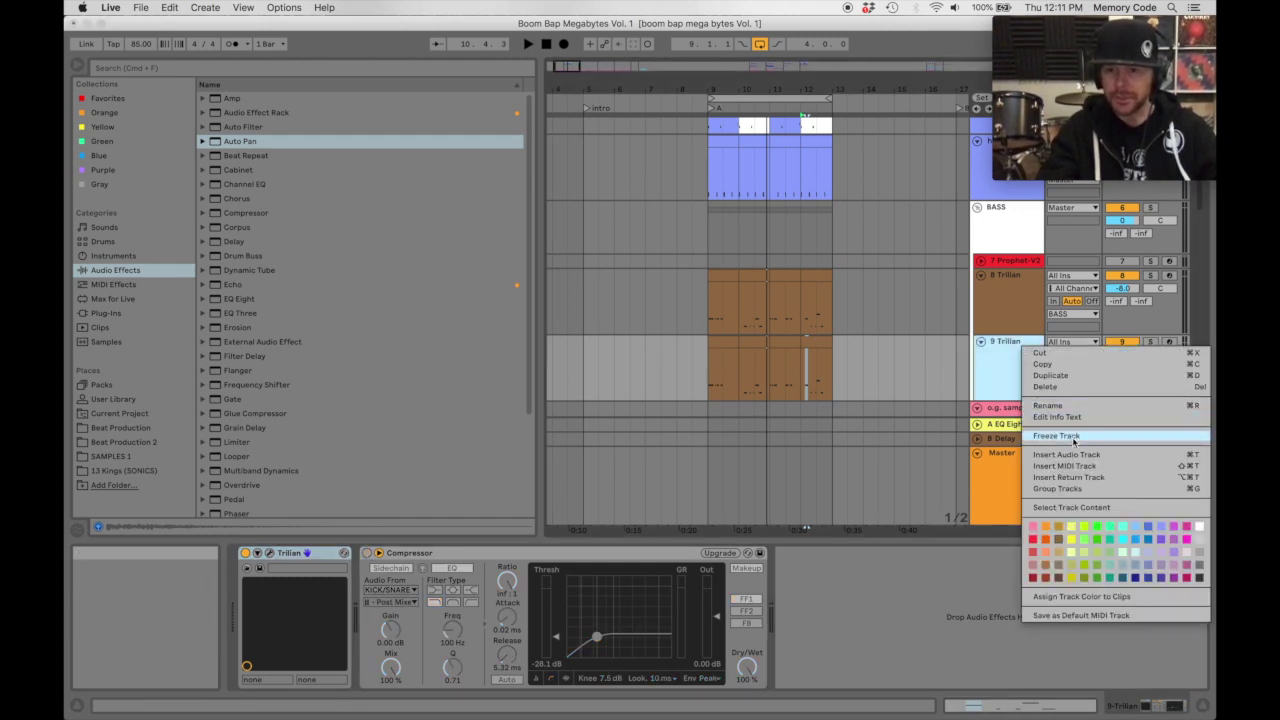
pyautogui.click(1073, 436)
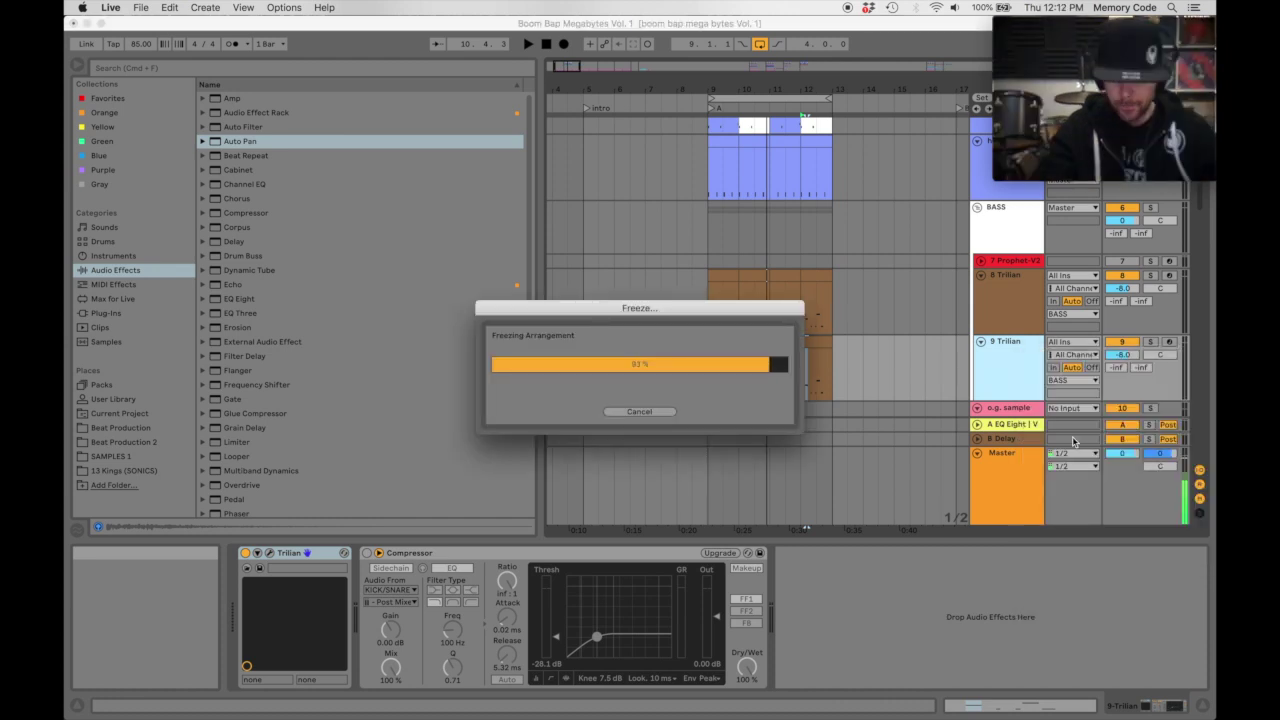
pyautogui.rightClick(1013, 343)
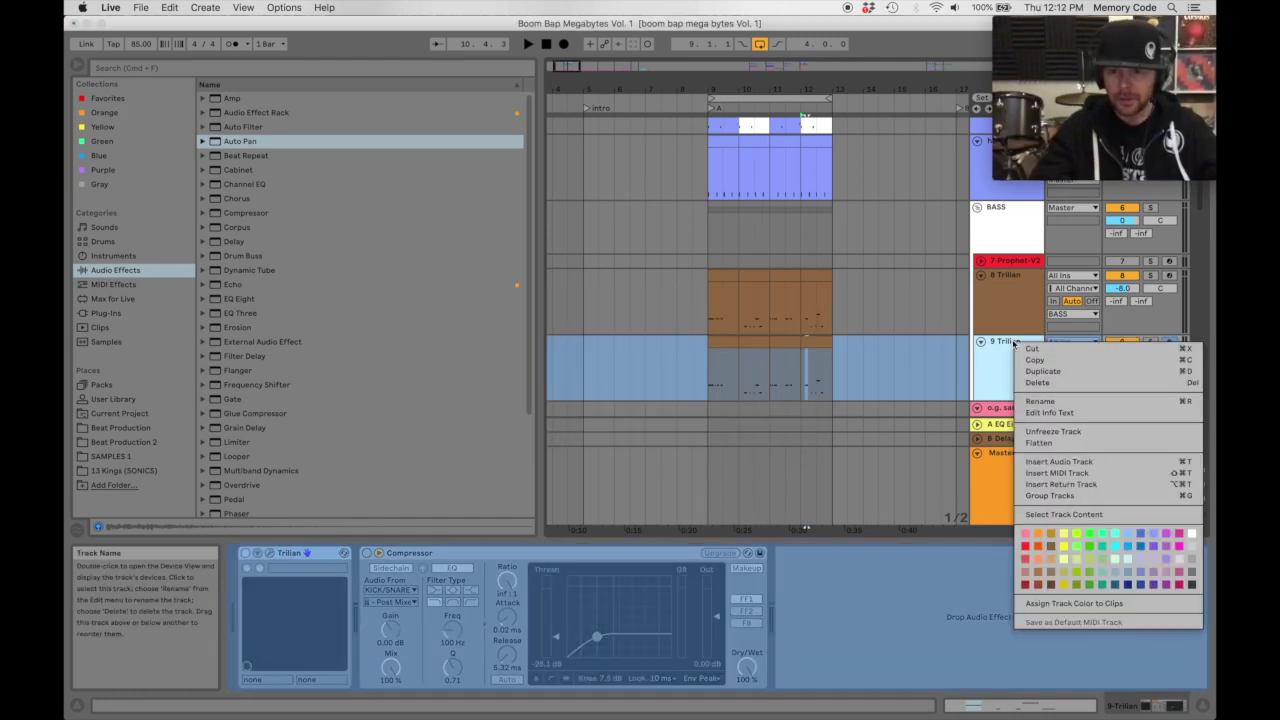
pyautogui.click(1052, 443)
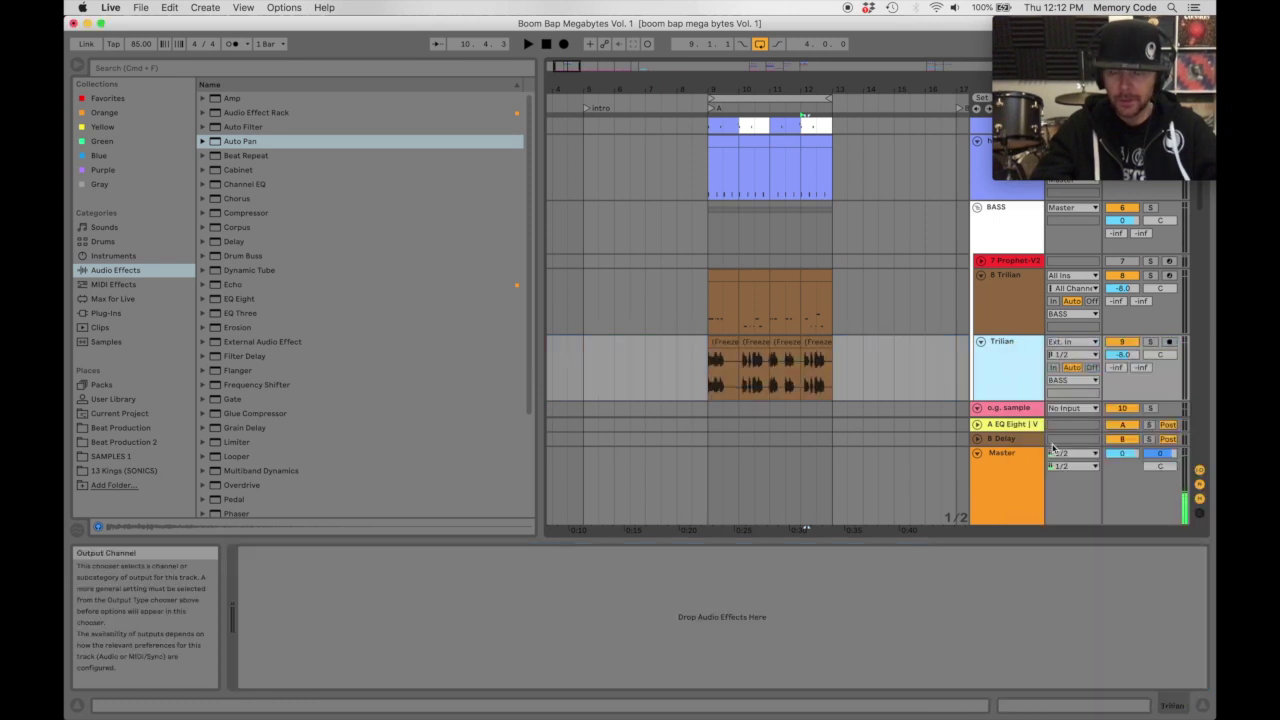
# Consolidate the four flattened Trilian audio clips from bar 9 to 13 into one clip and turn off its Warp.
pyautogui.moveTo(733, 342); pyautogui.dragTo(828, 343)
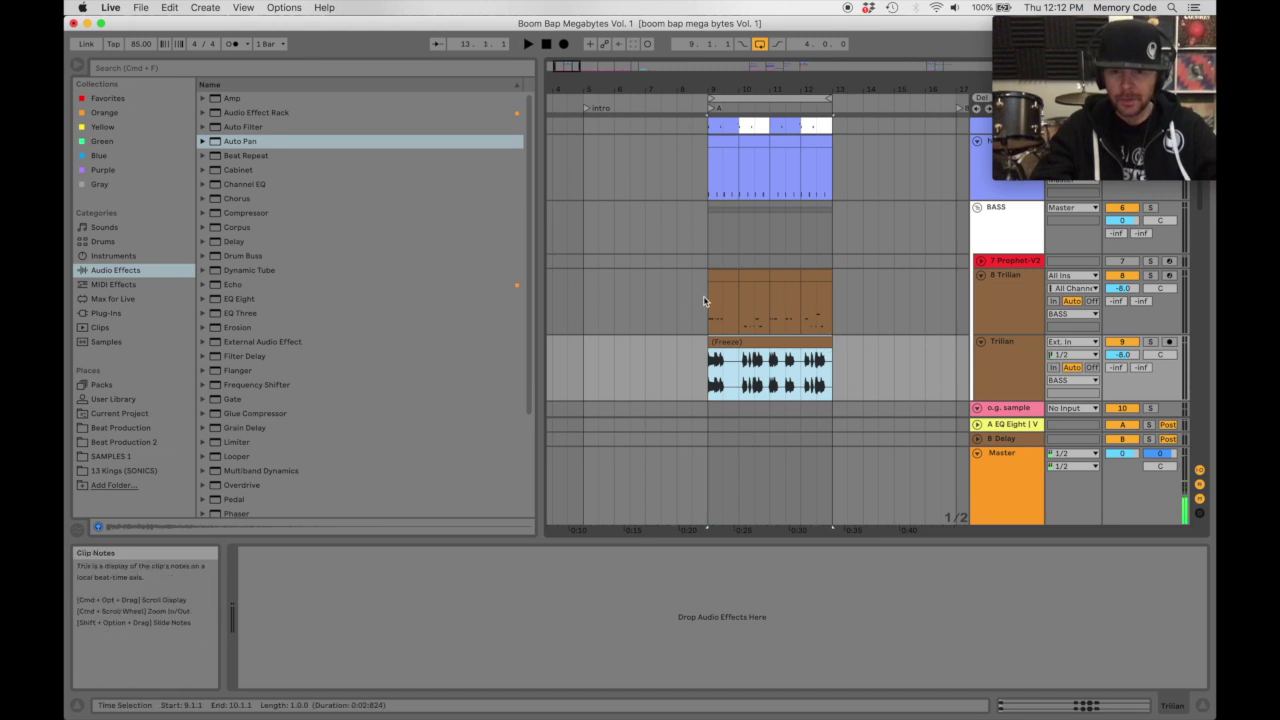
pyautogui.click(745, 348)
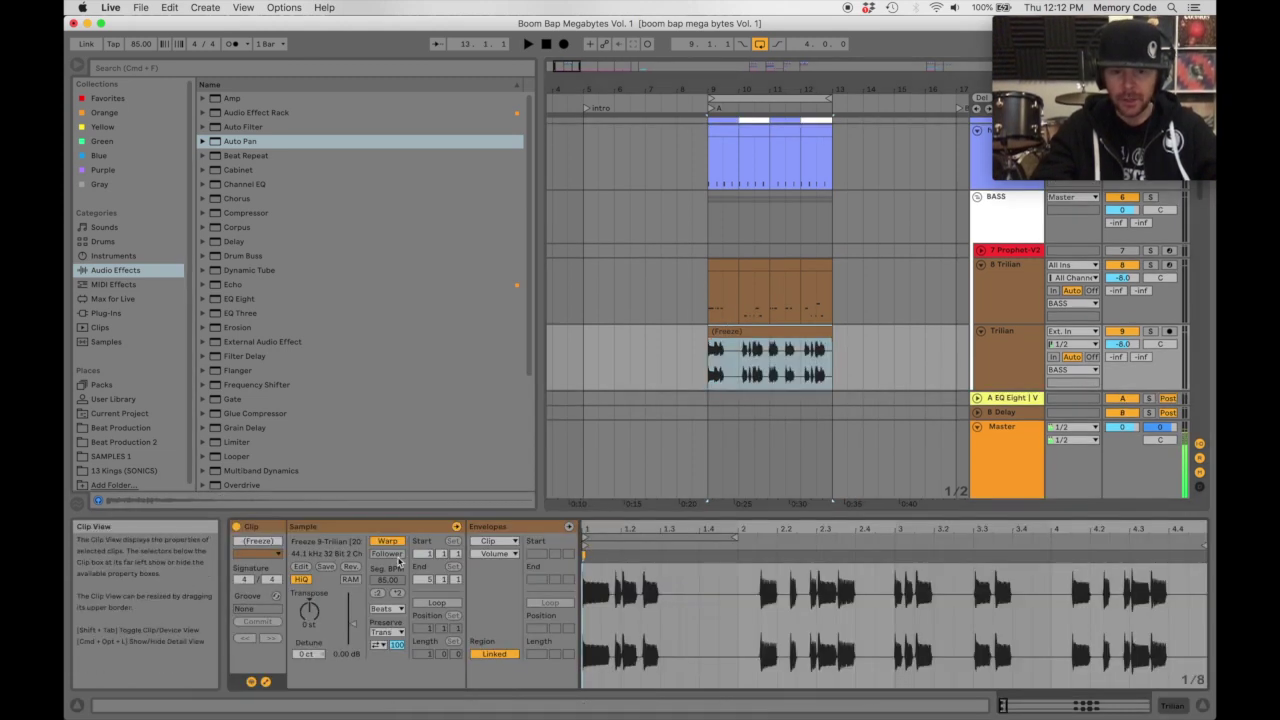
pyautogui.click(388, 543)
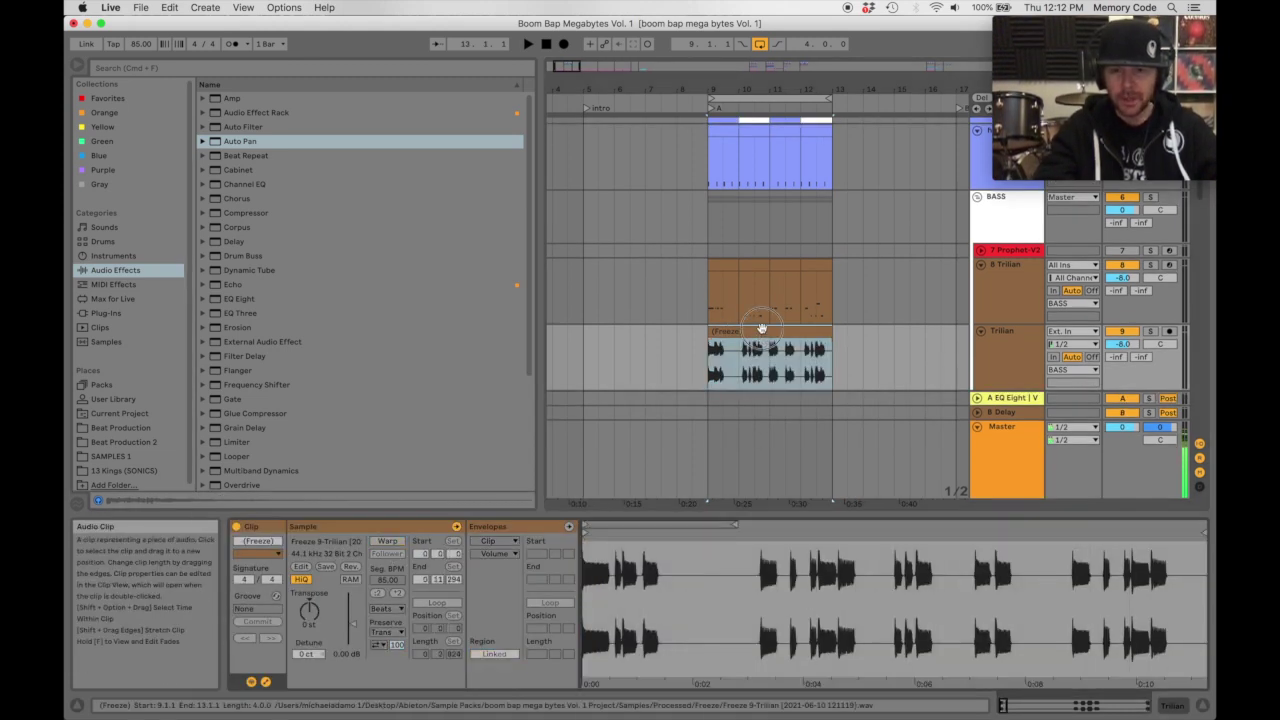
pyautogui.click(762, 330)
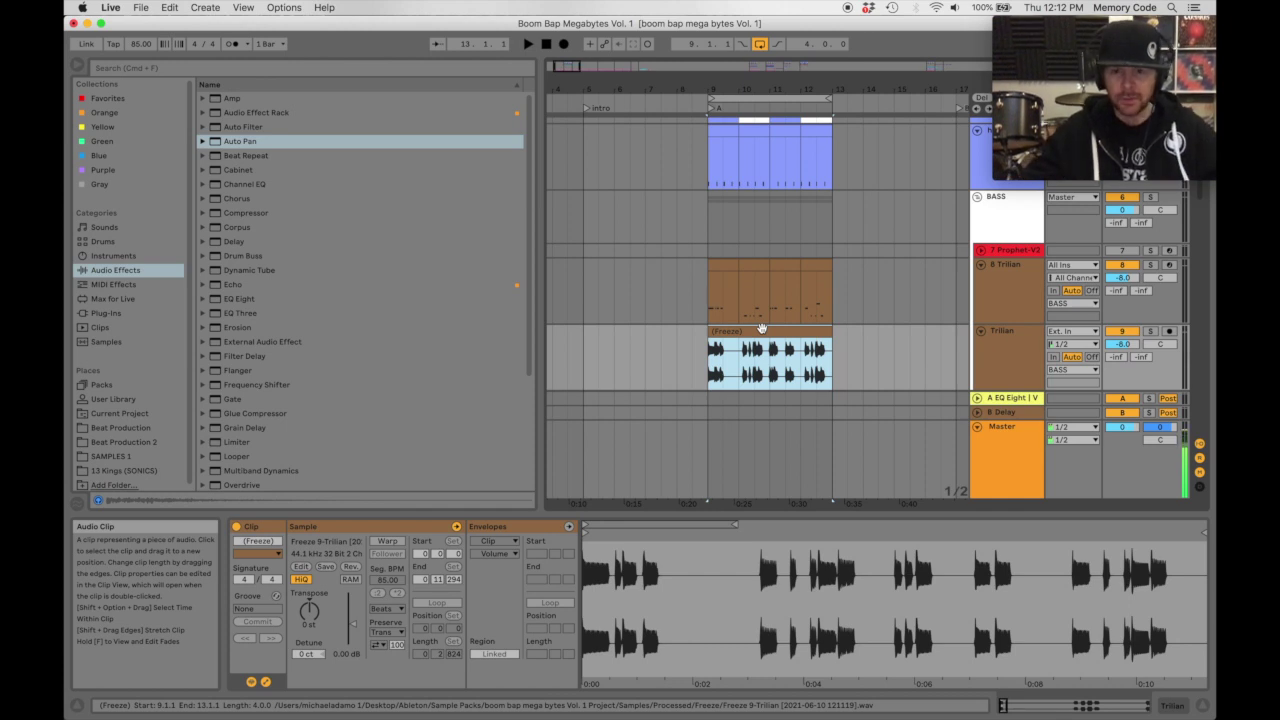
pyautogui.click(980, 335)
pyautogui.click(710, 289)
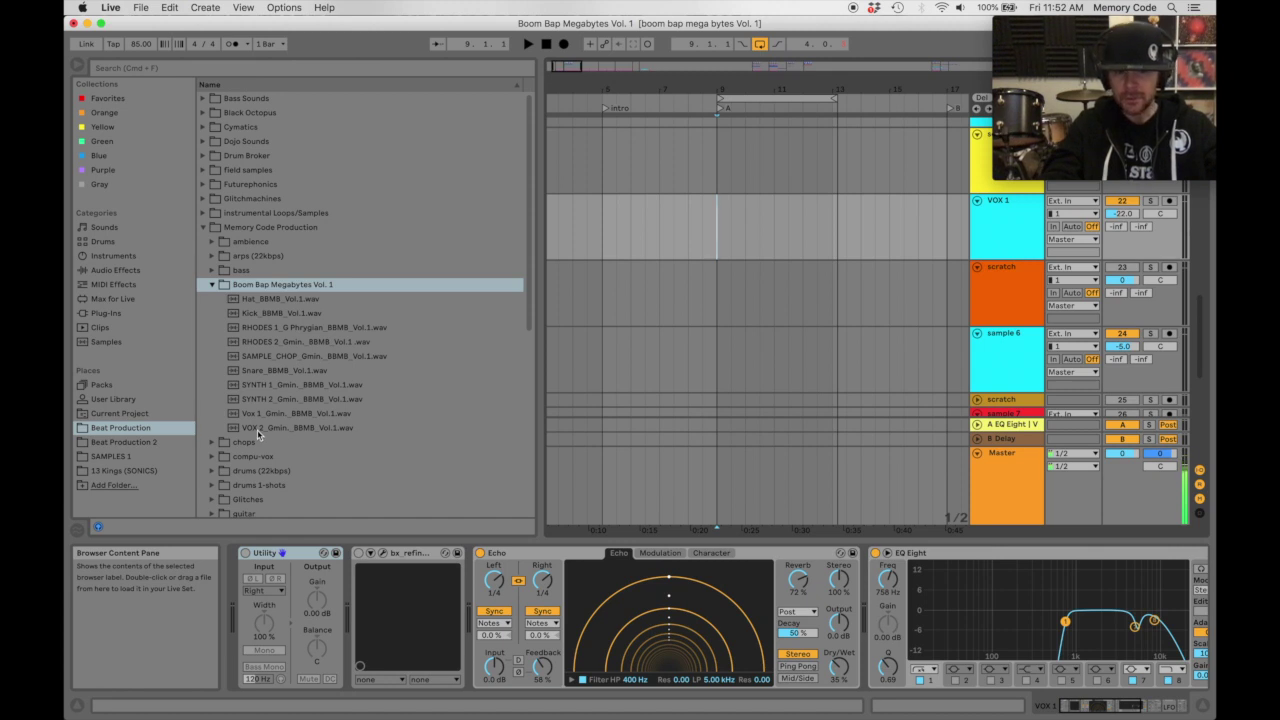
# Place VOX 2_Gmin._BBMB_Vol.1.wav on the scratch track at bar 9 and copy a one-beat slice near 11.4 to VOX 1 at 9.1.1.
pyautogui.moveTo(257, 429); pyautogui.dragTo(716, 298)
pyautogui.click(788, 296)
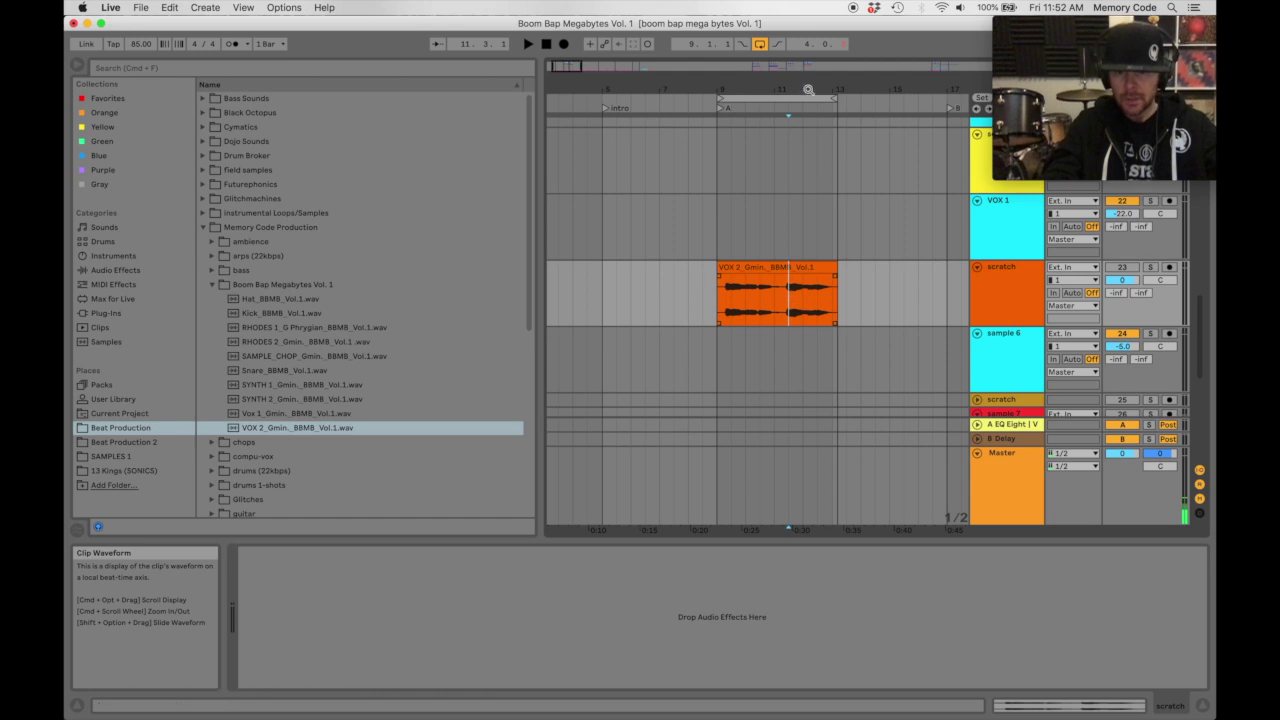
pyautogui.moveTo(808, 90); pyautogui.dragTo(806, 130)
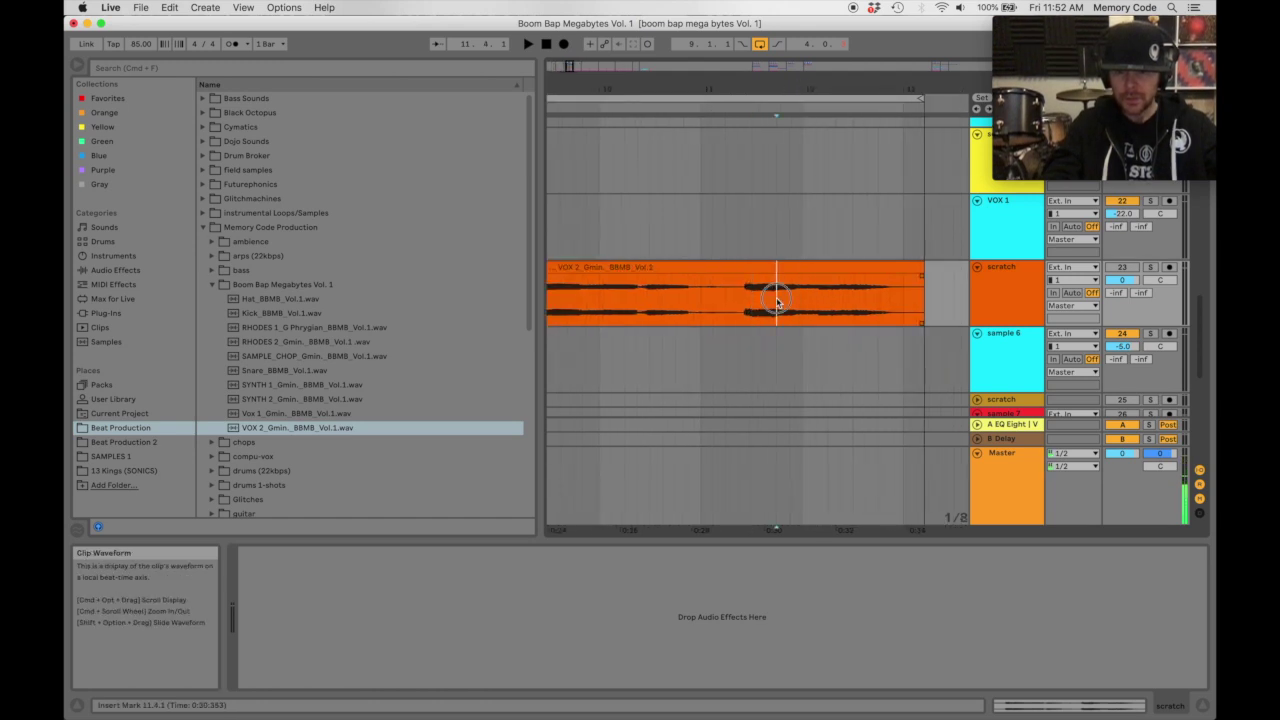
pyautogui.moveTo(778, 302); pyautogui.dragTo(806, 302)
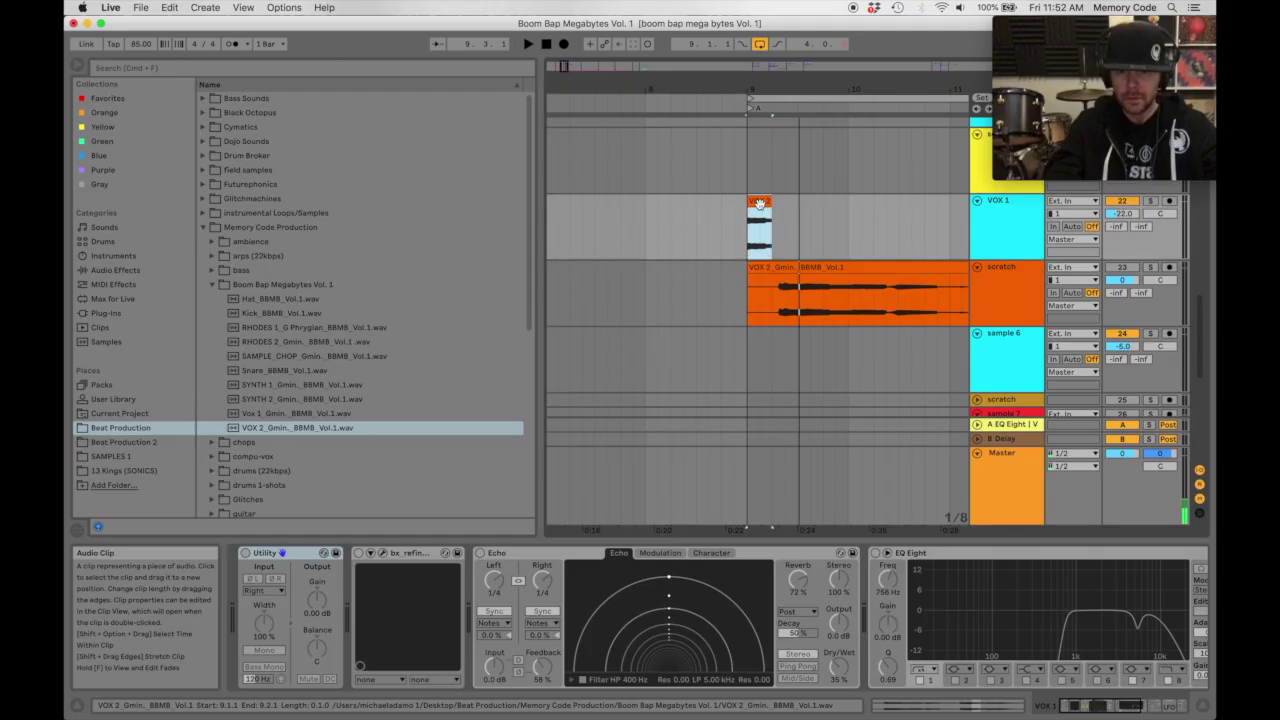
# Audition the one-beat vocal slice with VOX 1 soloed, then duplicate it to 9.2.1 and deactivate the copy.
pyautogui.click(1150, 201)
pyautogui.click(757, 201)
pyautogui.press('space')
pyautogui.press('space')
pyautogui.click(757, 201)
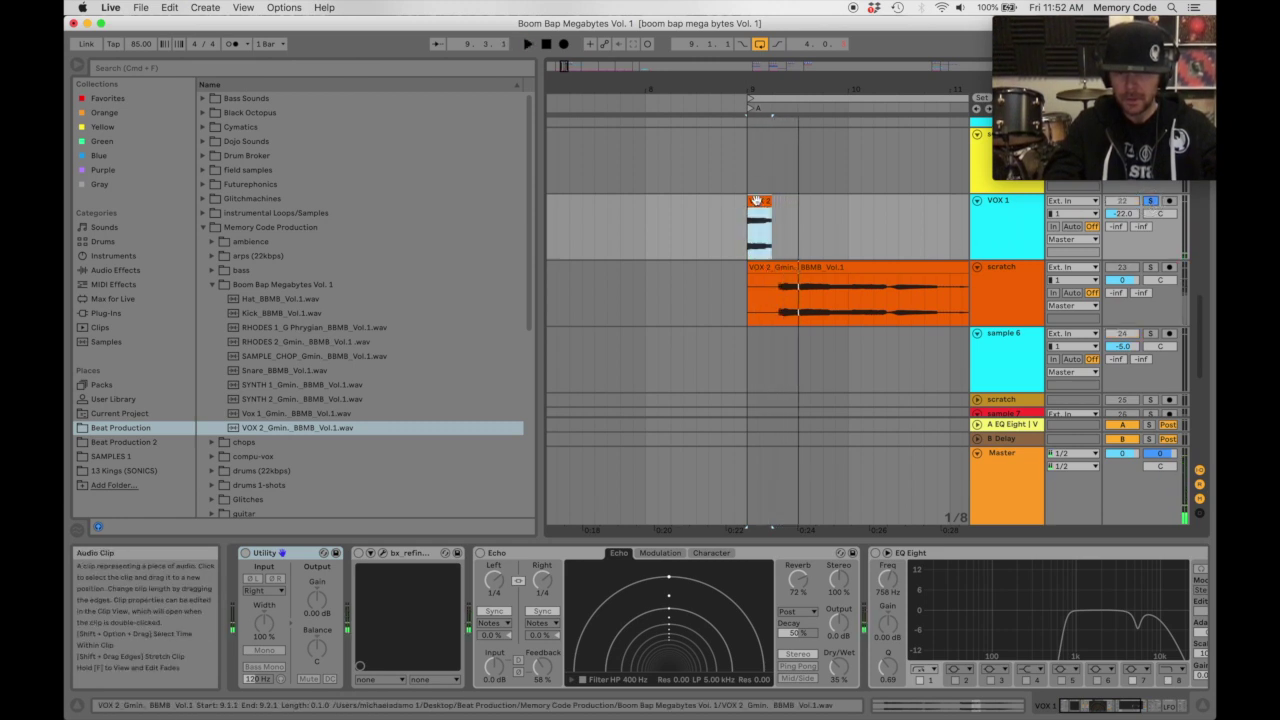
pyautogui.press('super+d')
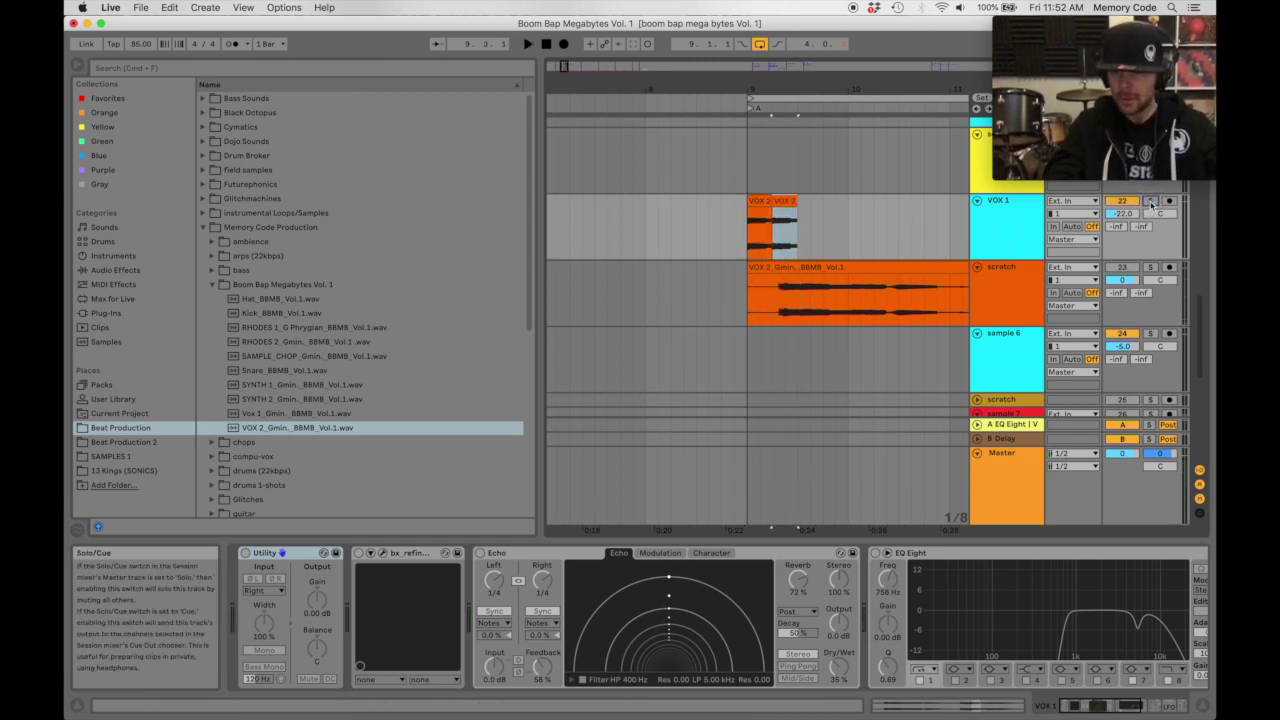
pyautogui.rightClick(789, 204)
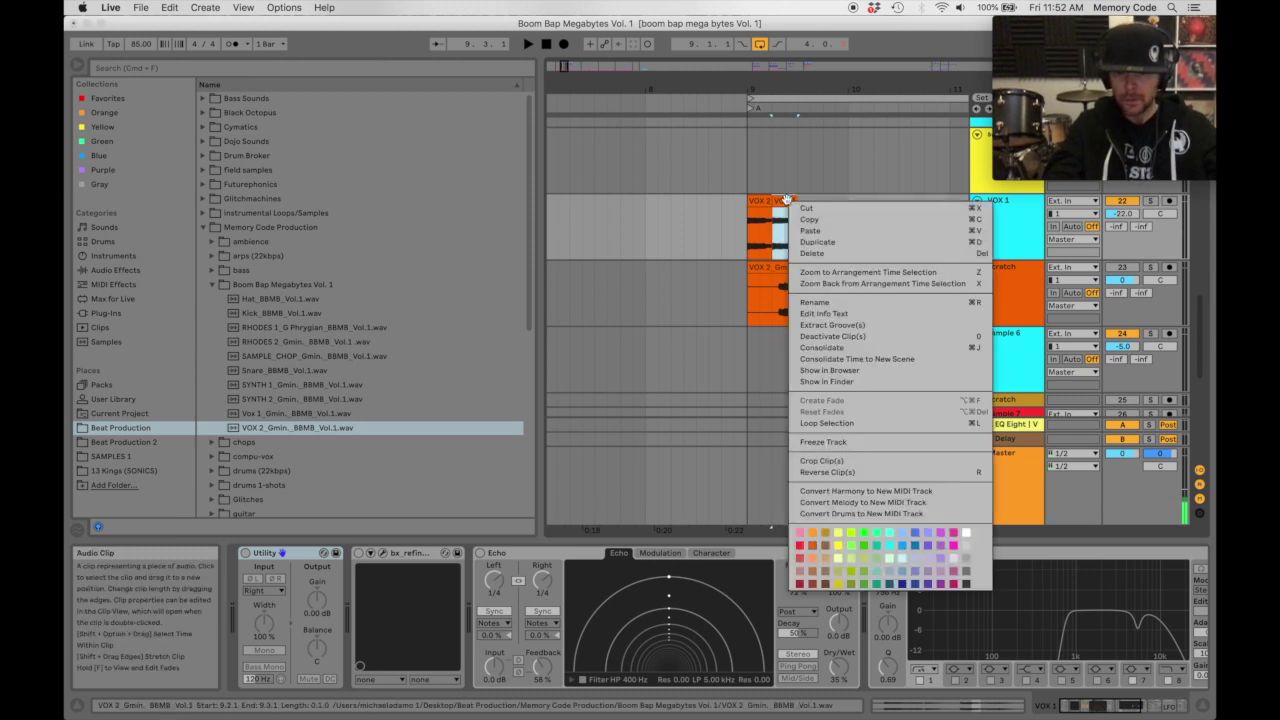
pyautogui.click(838, 338)
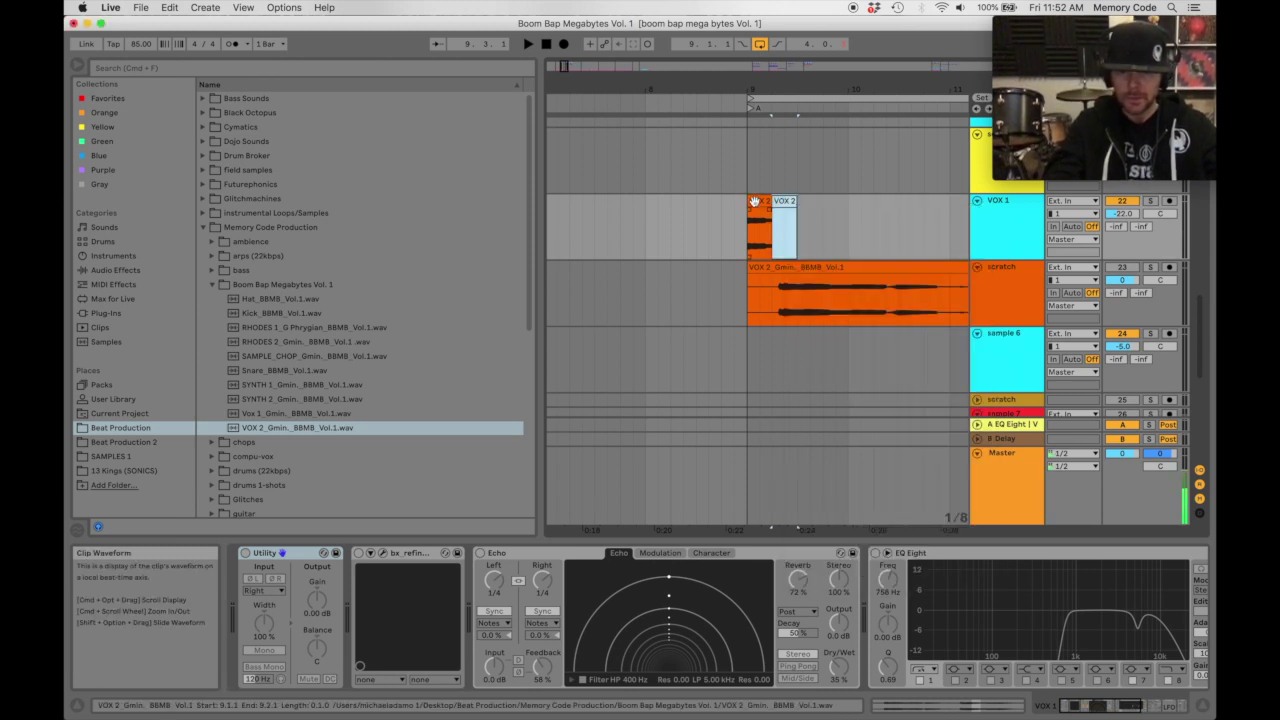
# Move the start marker of the vocal slice at 9.1.1 slightly earlier in the sample and audition it.
pyautogui.hotkey('shift', 'Tab')
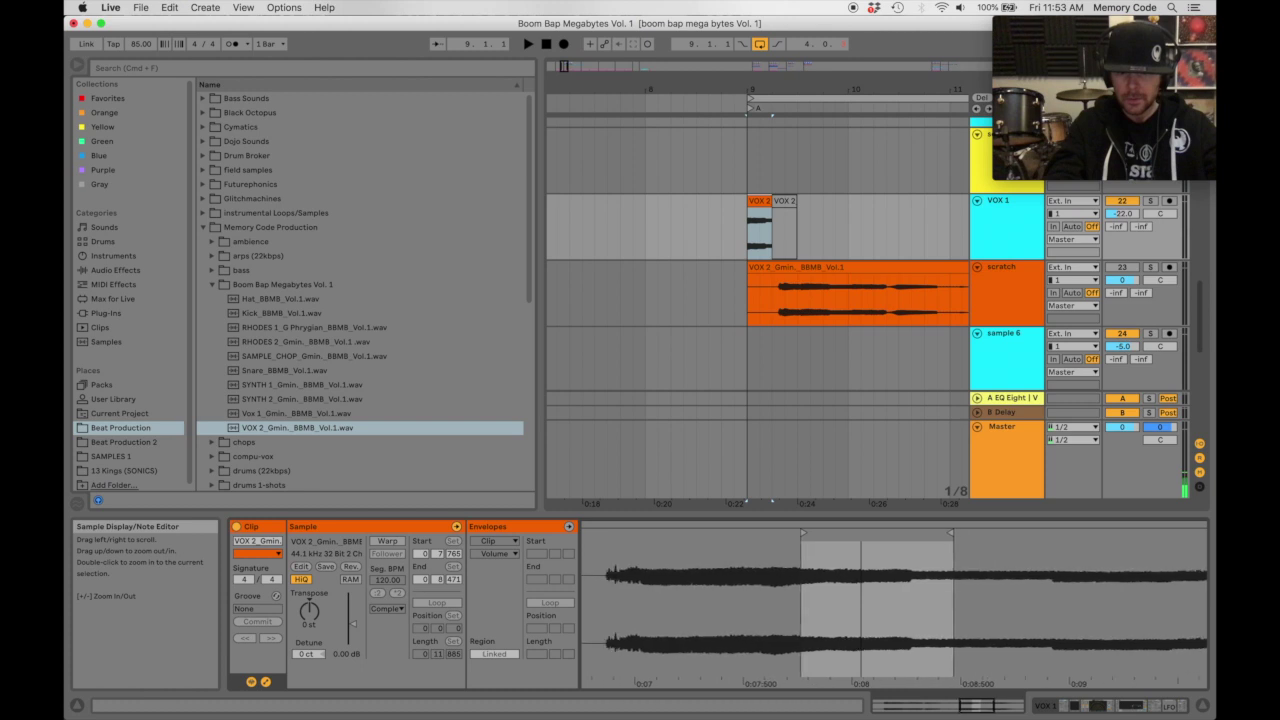
pyautogui.moveTo(803, 531); pyautogui.dragTo(772, 525)
pyautogui.press('space')
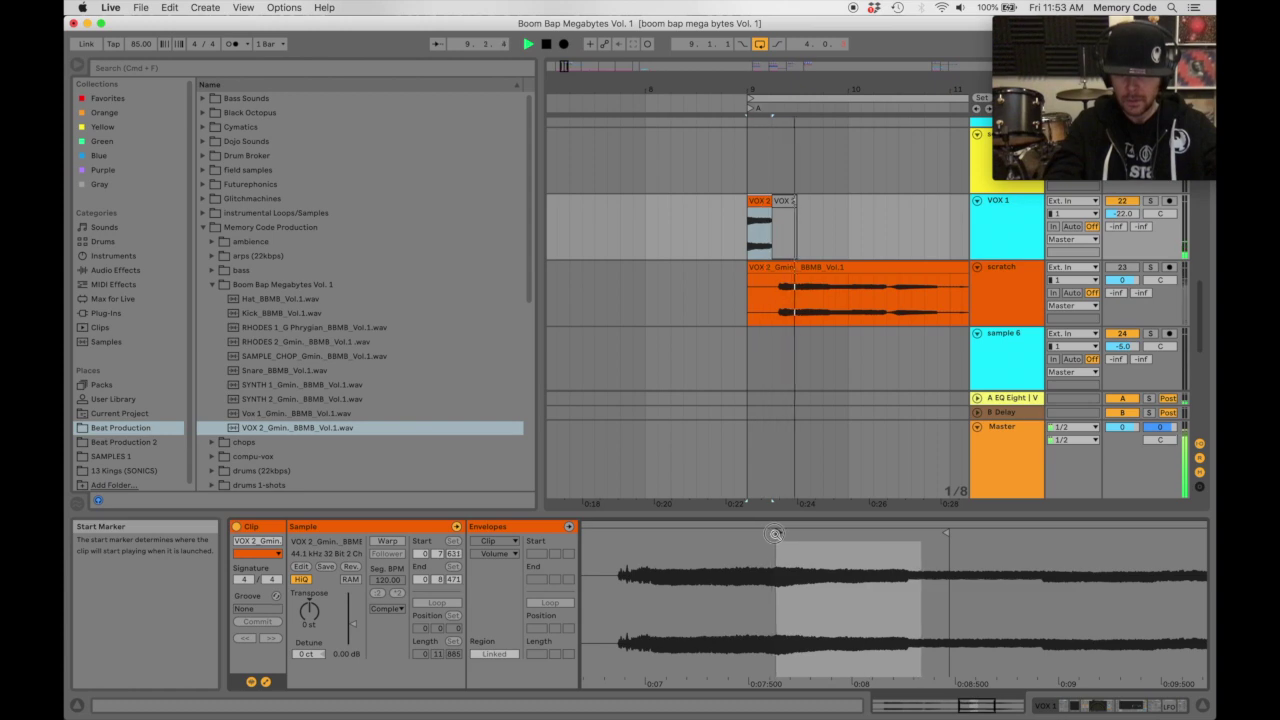
pyautogui.moveTo(777, 532); pyautogui.dragTo(770, 532)
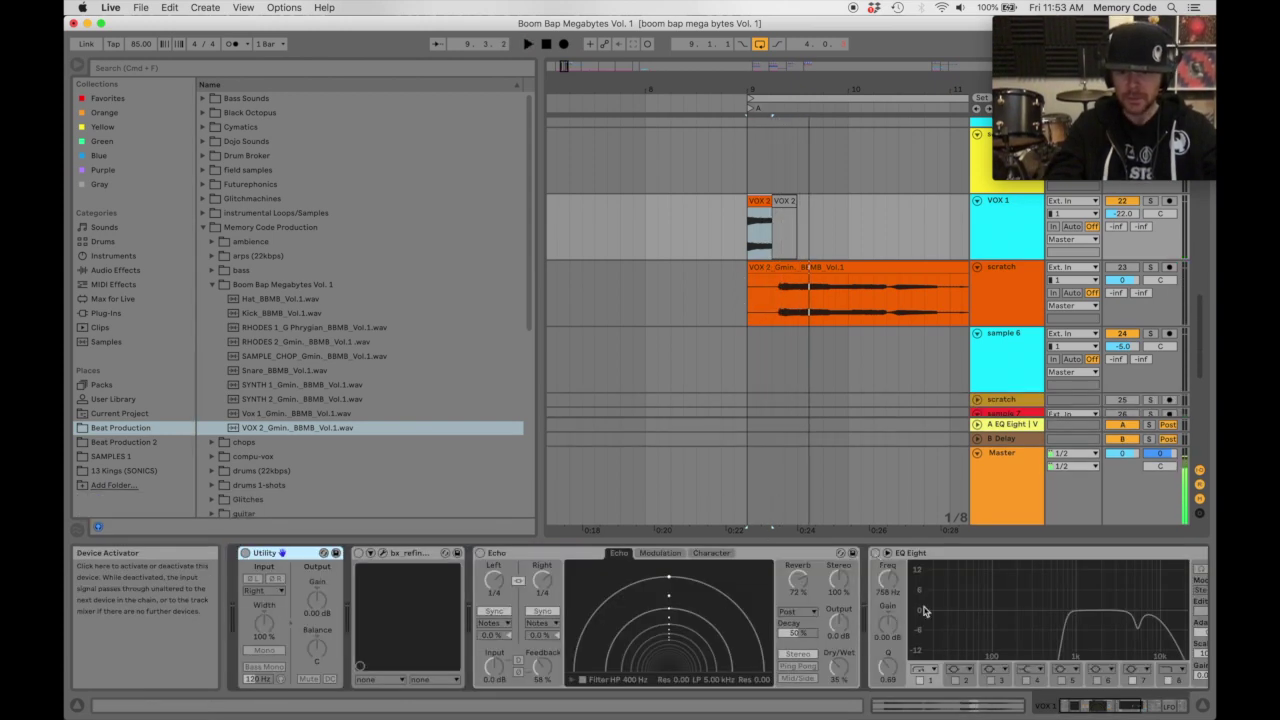
# Enable EQ Eight on VOX 1, raise its band 1 low cut to 880 Hz, and enable Echo.
pyautogui.hscroll(3, 924, 608)
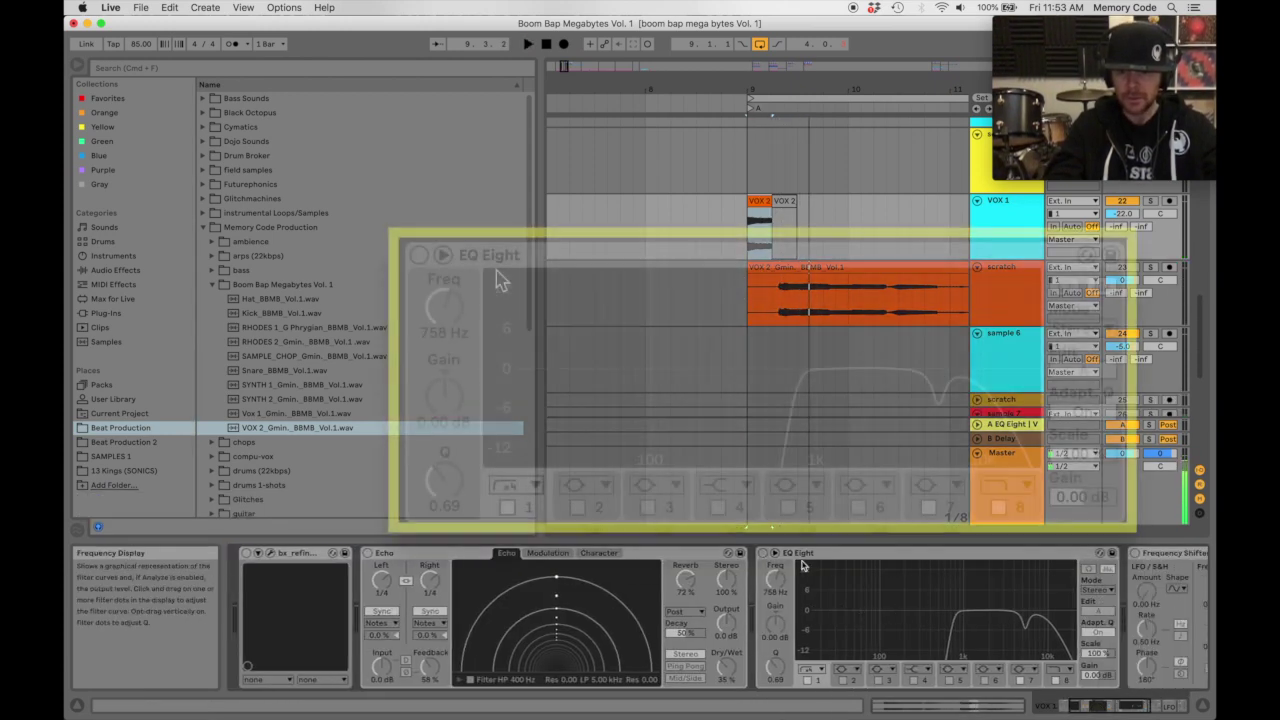
pyautogui.click(763, 554)
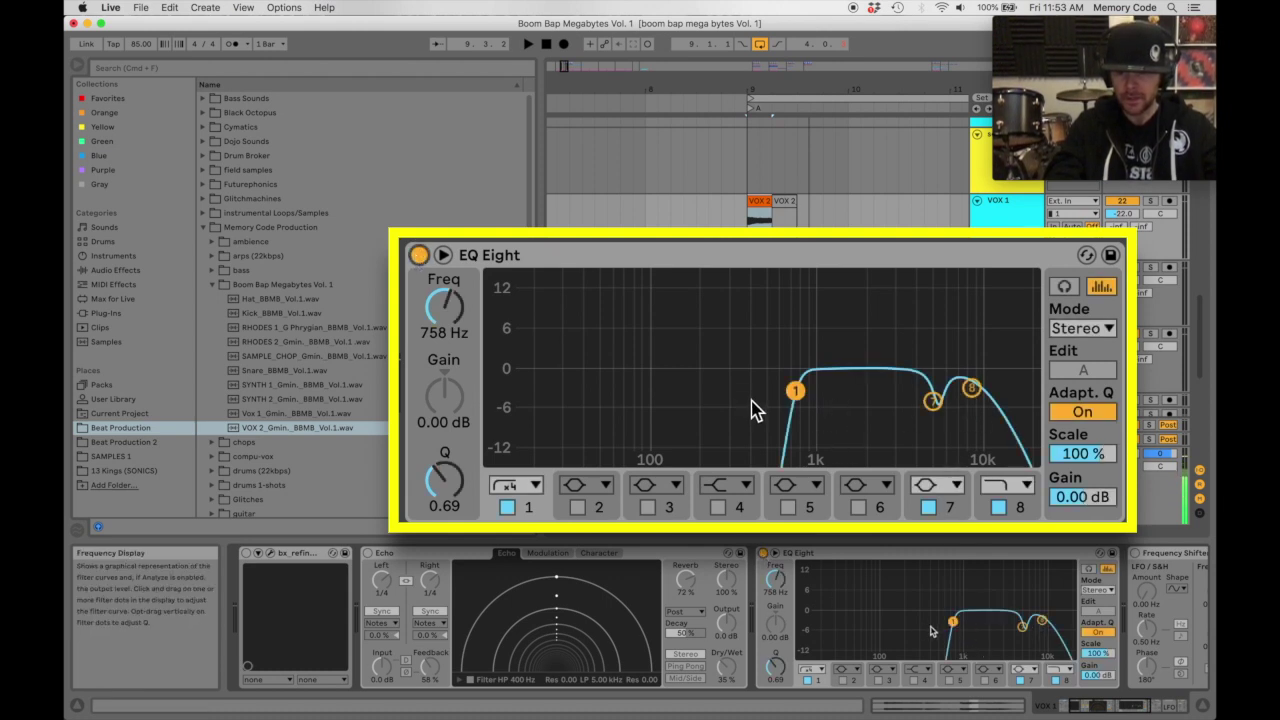
pyautogui.press('space')
pyautogui.moveTo(953, 622); pyautogui.dragTo(959, 625)
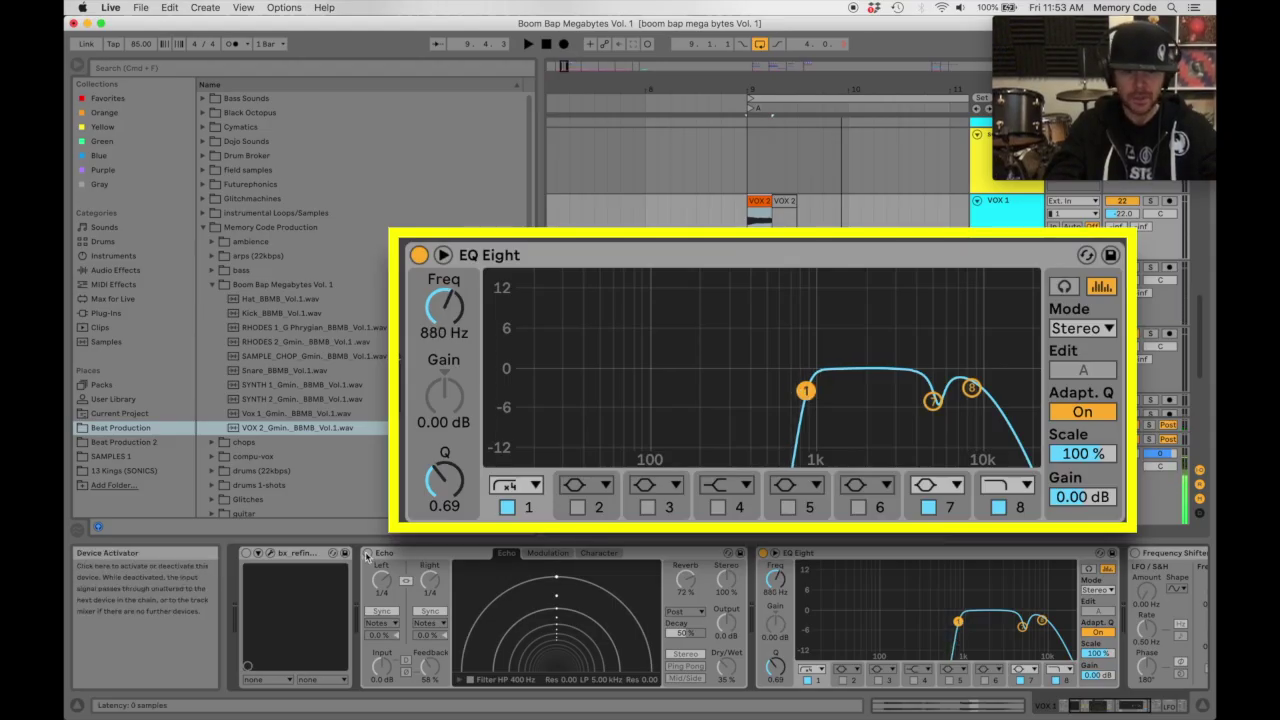
pyautogui.click(367, 553)
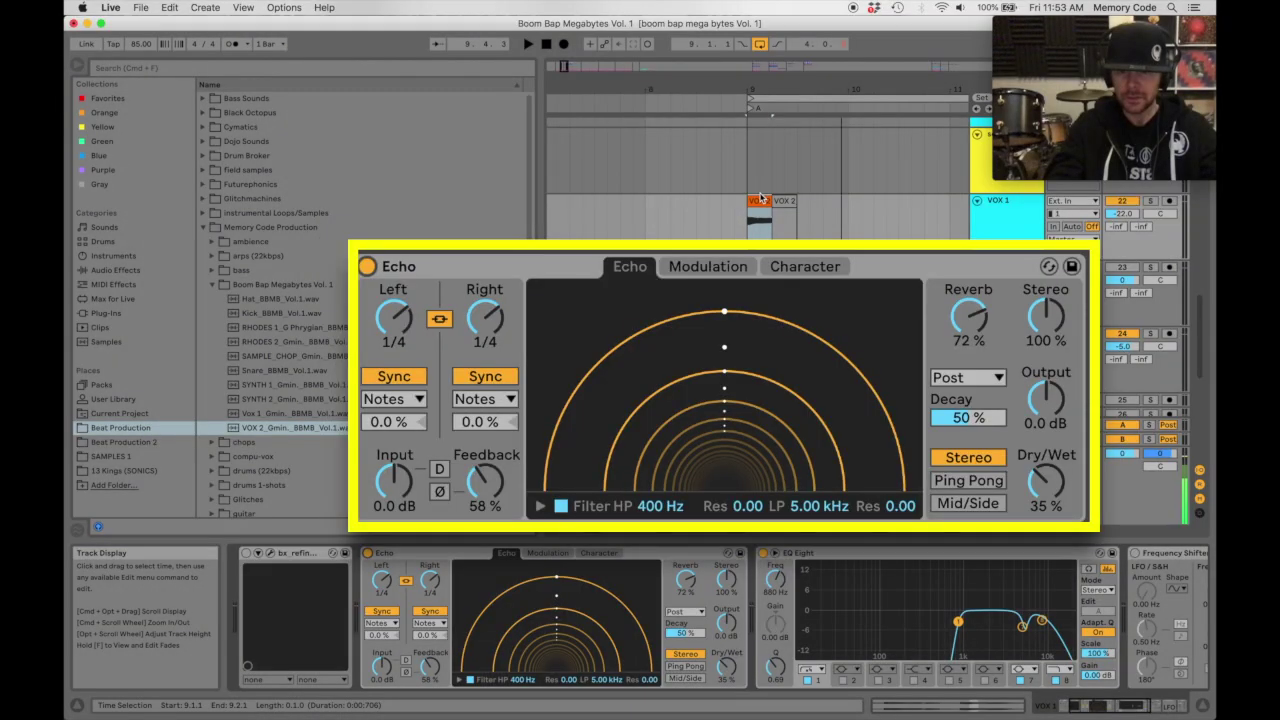
# Duplicate bars 9 and 10 of the VOX 1 track to bars 11 and 12 and play them.
pyautogui.click(757, 199)
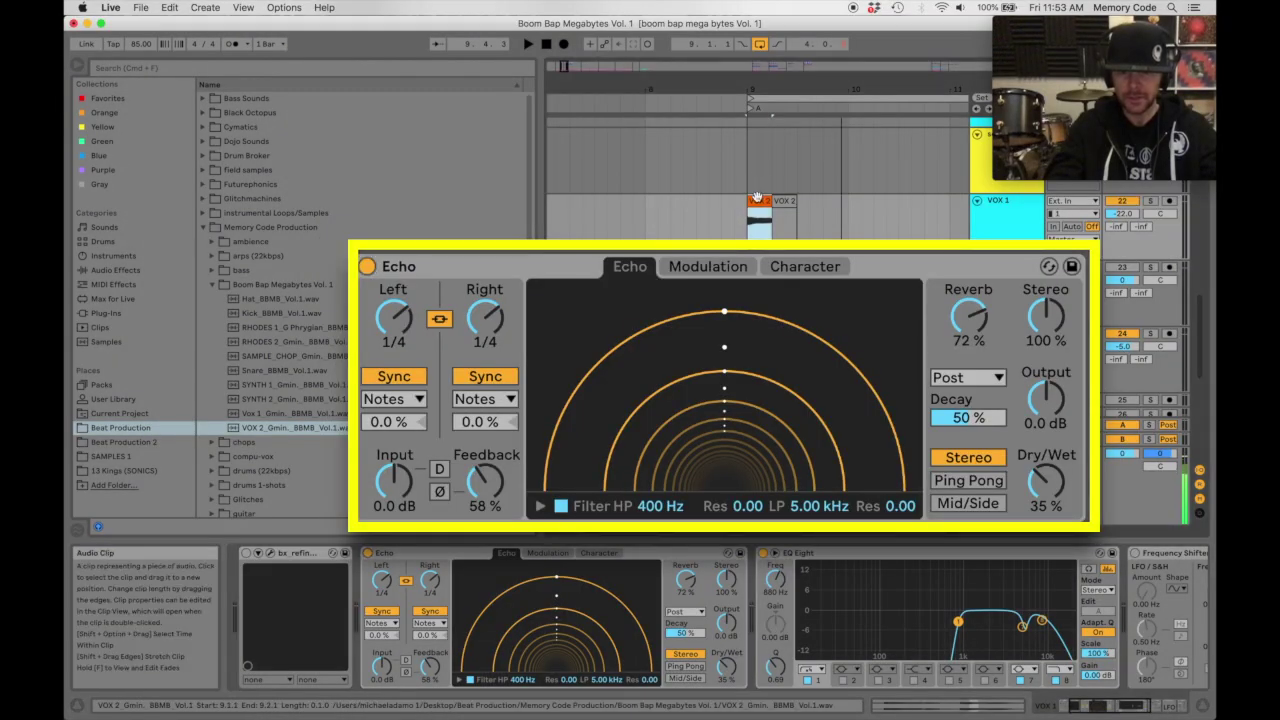
pyautogui.moveTo(817, 91); pyautogui.dragTo(757, 66)
pyautogui.moveTo(848, 226); pyautogui.dragTo(706, 234)
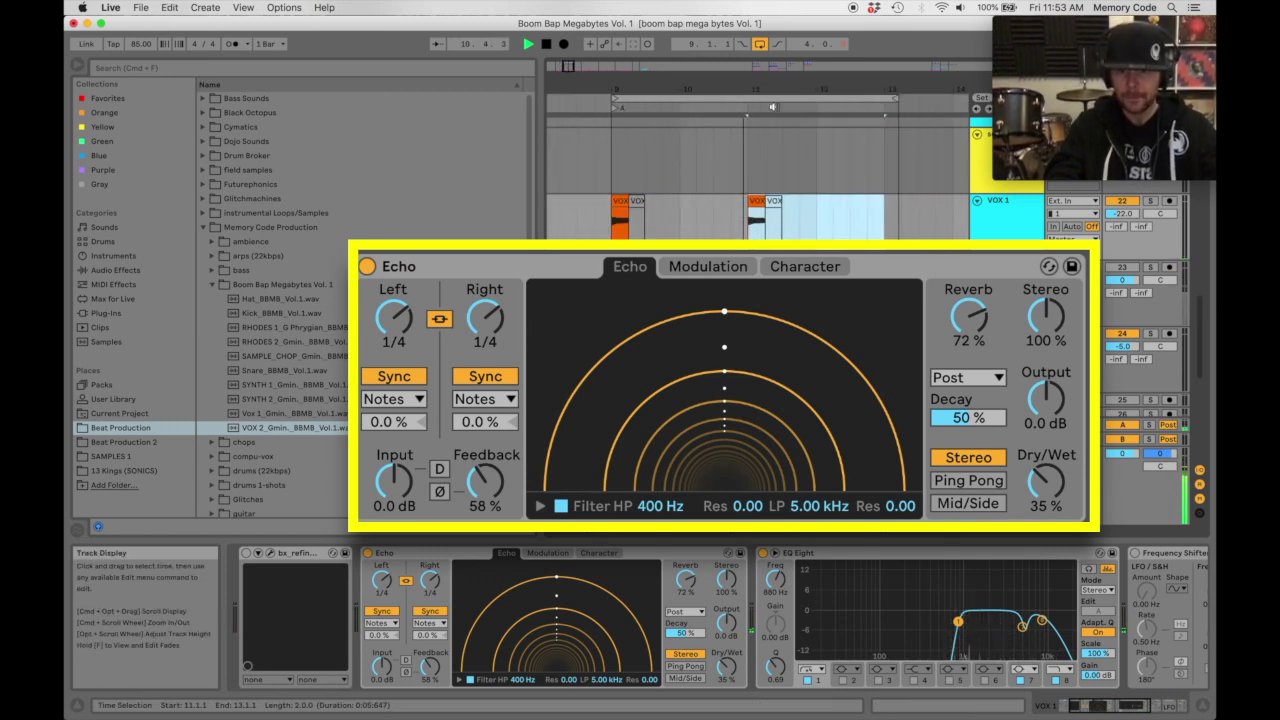
pyautogui.press('super+d')
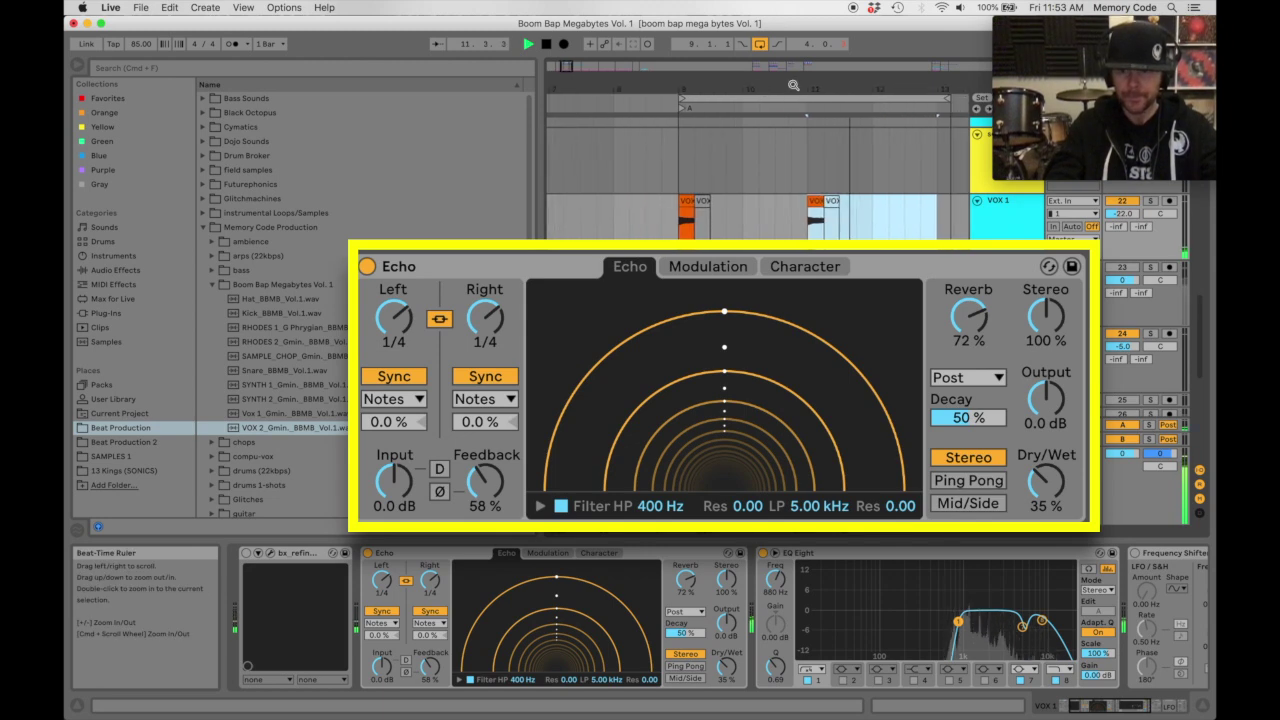
# Copy the vocal slice to 10.4.1, shift its start marker later to 0.8.288, and audition it with VOX 1 soloed.
pyautogui.moveTo(815, 202); pyautogui.dragTo(797, 206)
pyautogui.doubleClick(797, 206)
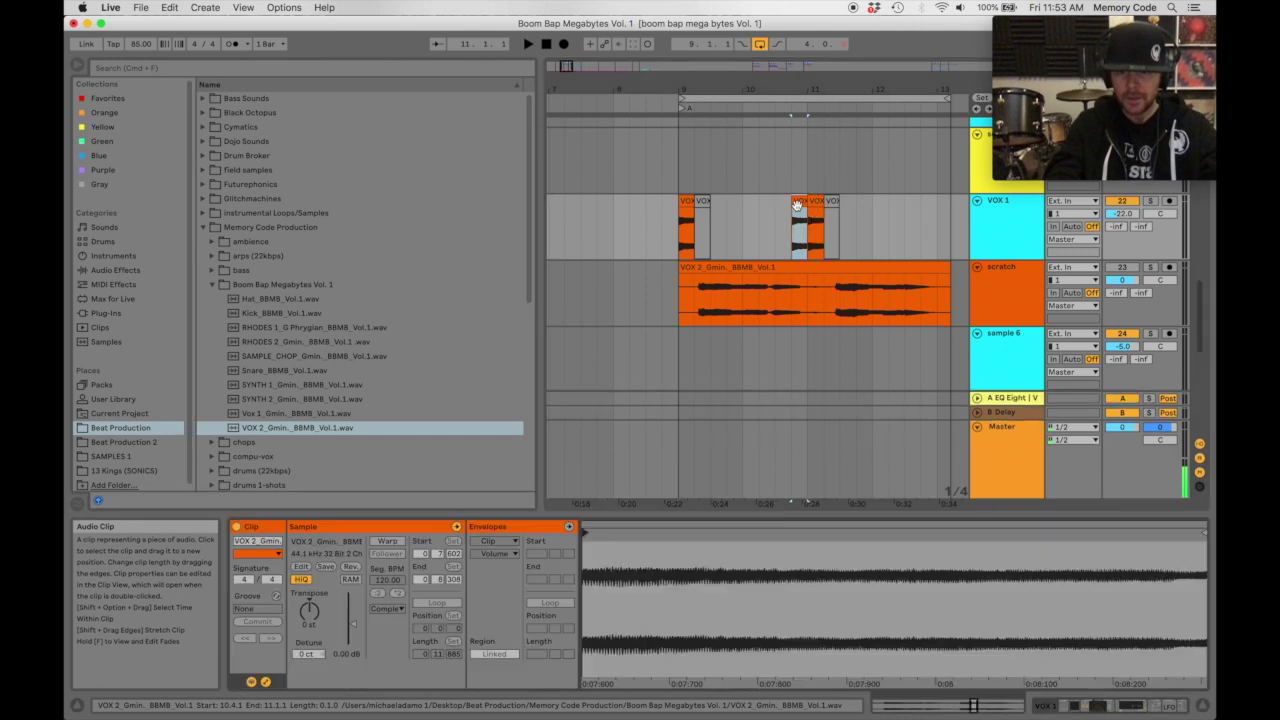
pyautogui.moveTo(797, 561)
pyautogui.mouseDown()
pyautogui.moveTo(926, 561)
pyautogui.moveTo(988, 535)
pyautogui.mouseUp()
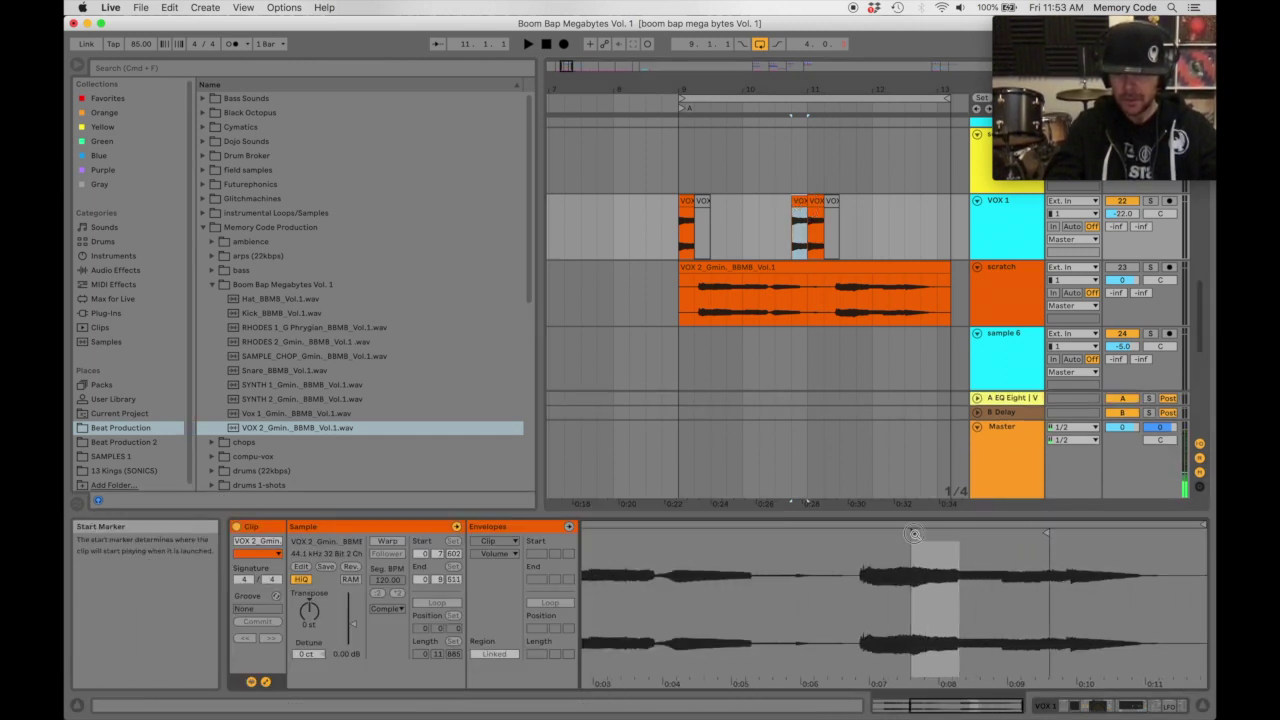
pyautogui.moveTo(914, 533); pyautogui.dragTo(957, 533)
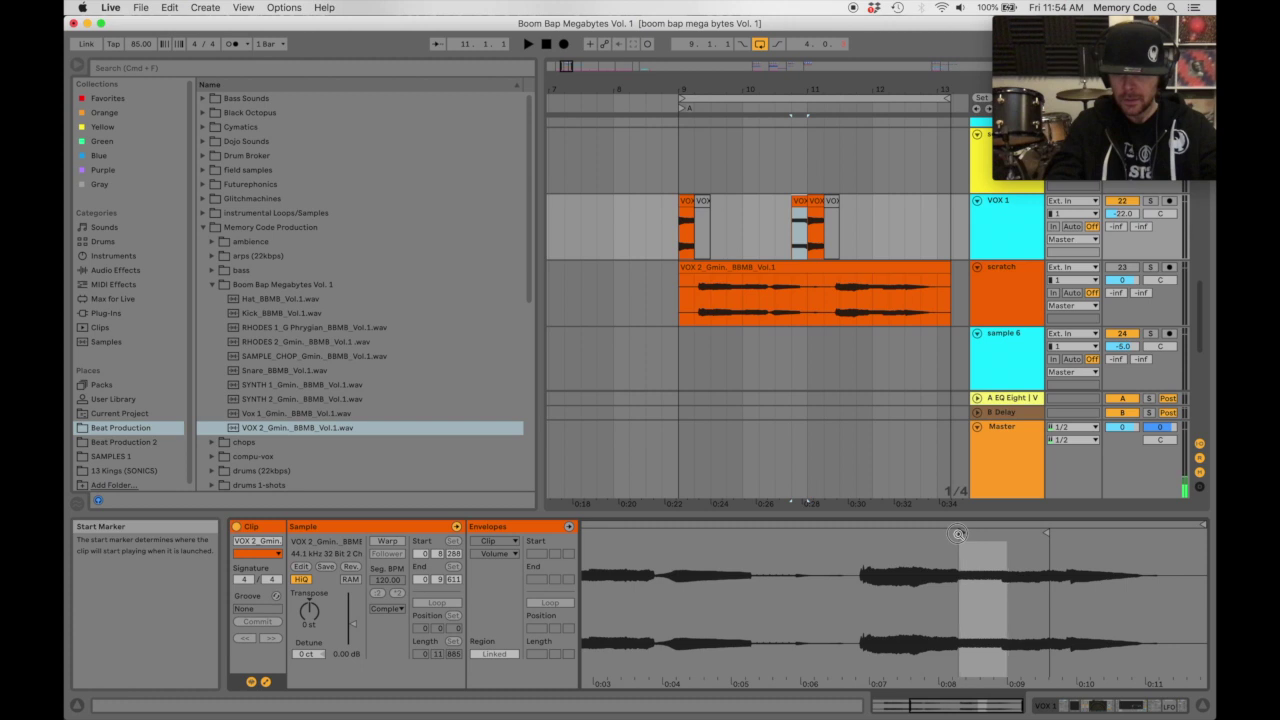
pyautogui.click(1150, 202)
pyautogui.press('space')
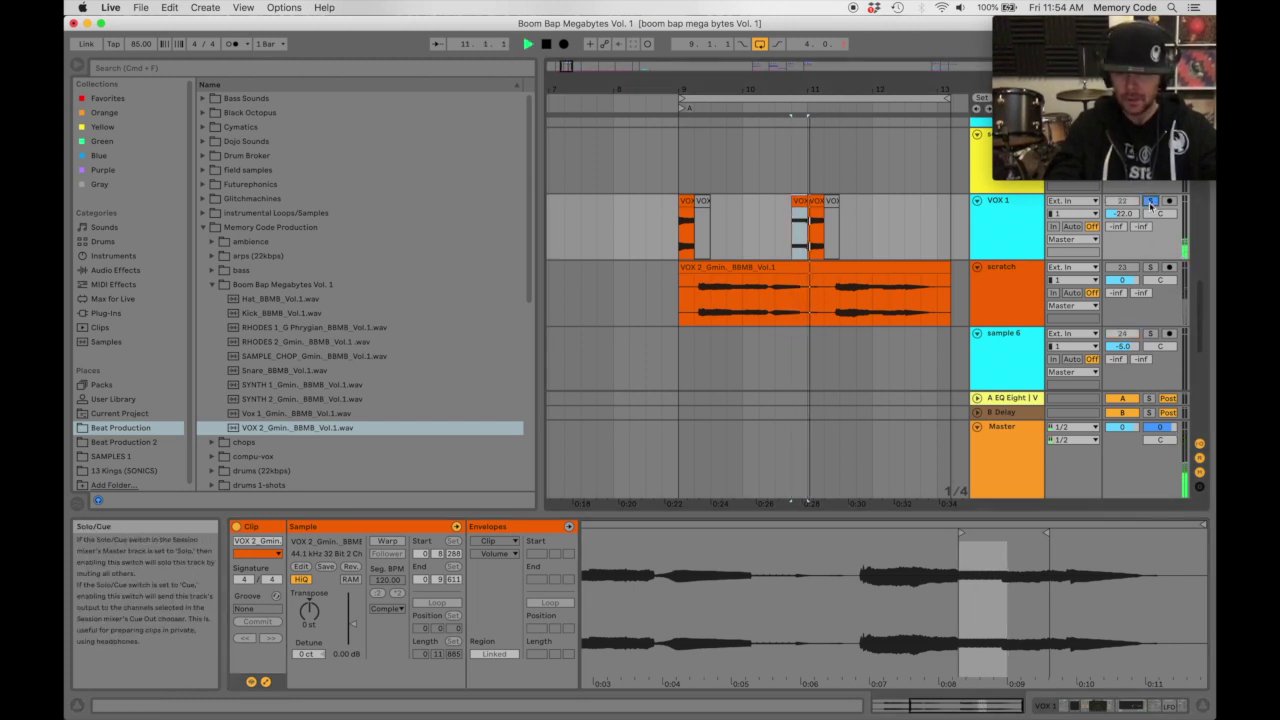
pyautogui.press('space')
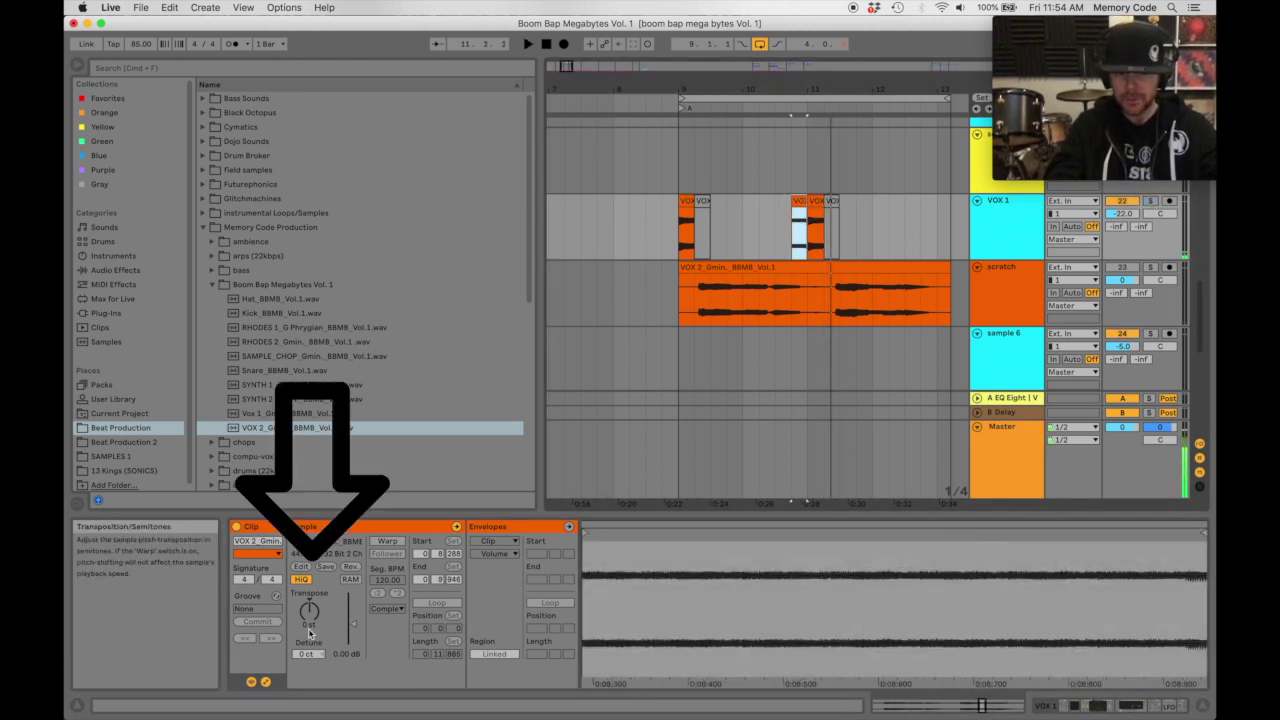
# Transpose the vocal slice at 10.4.1 to -5 semitones.
pyautogui.click(310, 626)
pyautogui.write('-5')
pyautogui.press('Return')
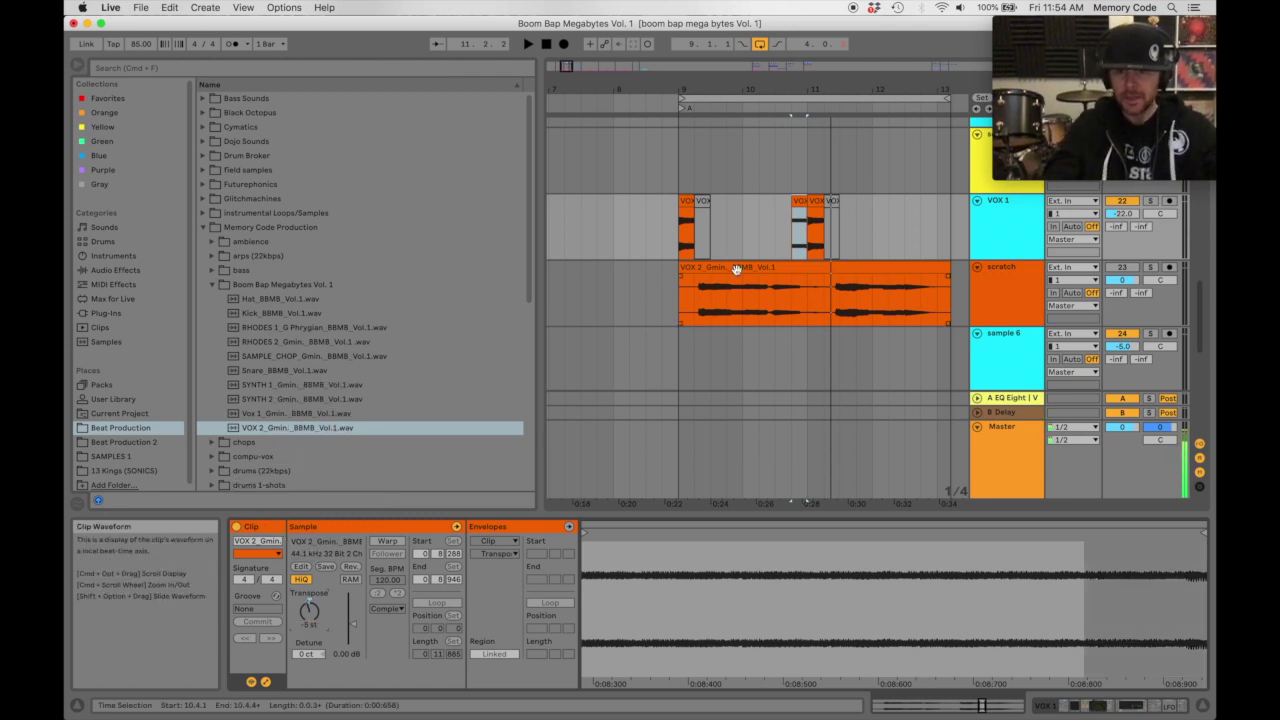
# Recolor the transposed vocal slice at 10.4.1 on the VOX 1 track dark blue.
pyautogui.click(799, 203)
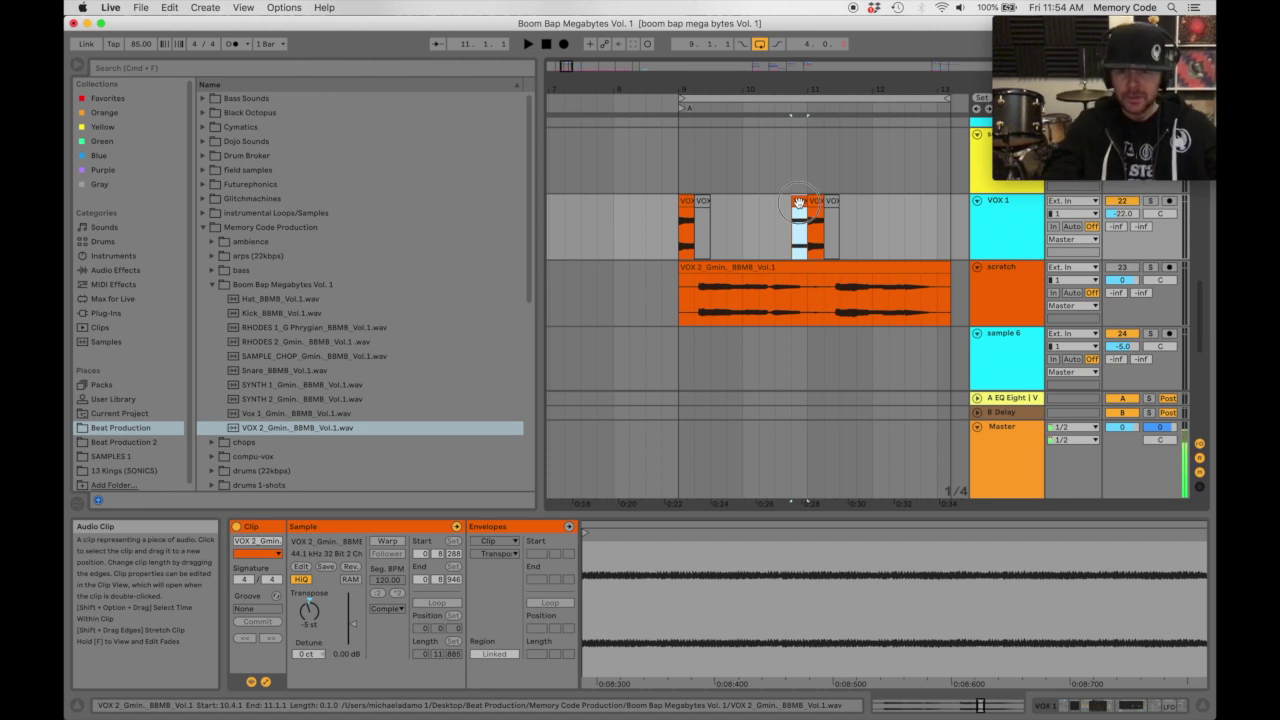
pyautogui.rightClick(800, 205)
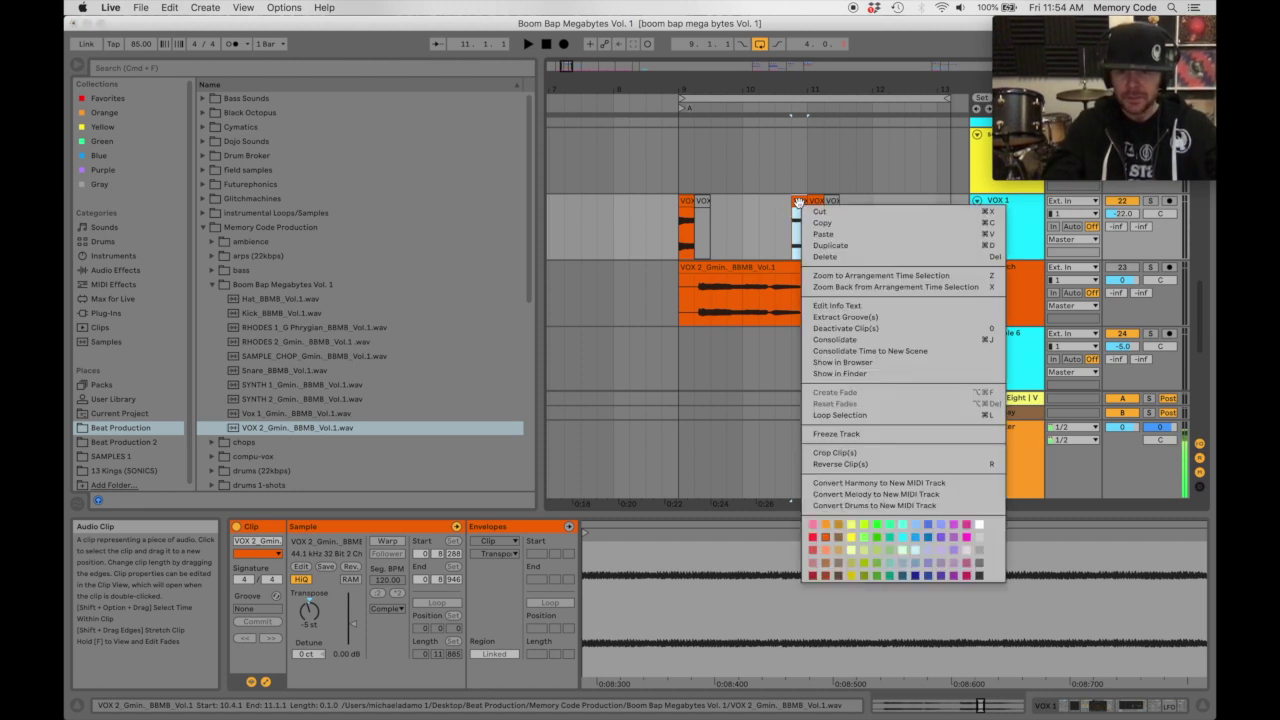
pyautogui.click(915, 575)
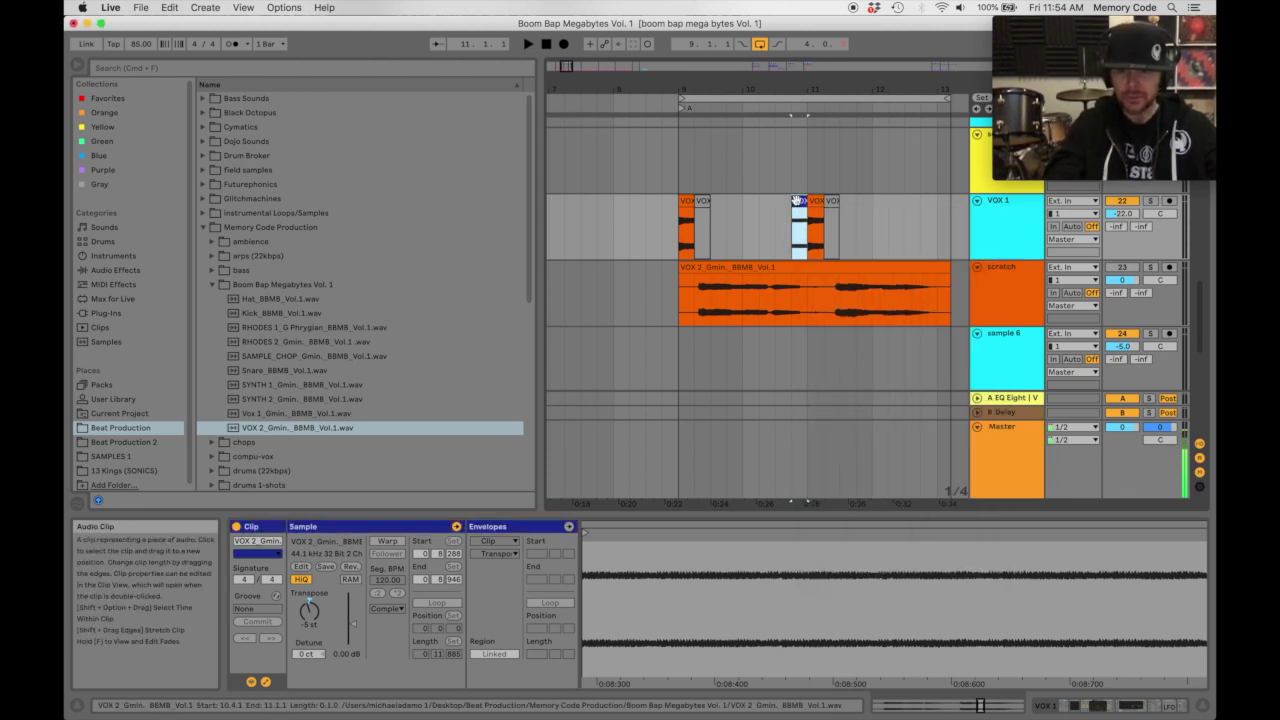
# Compare the transposition of the dark blue SYNTH 1 slice at 10.4.1 with that of the VOX 1 slice.
pyautogui.scroll(10, 797, 199)
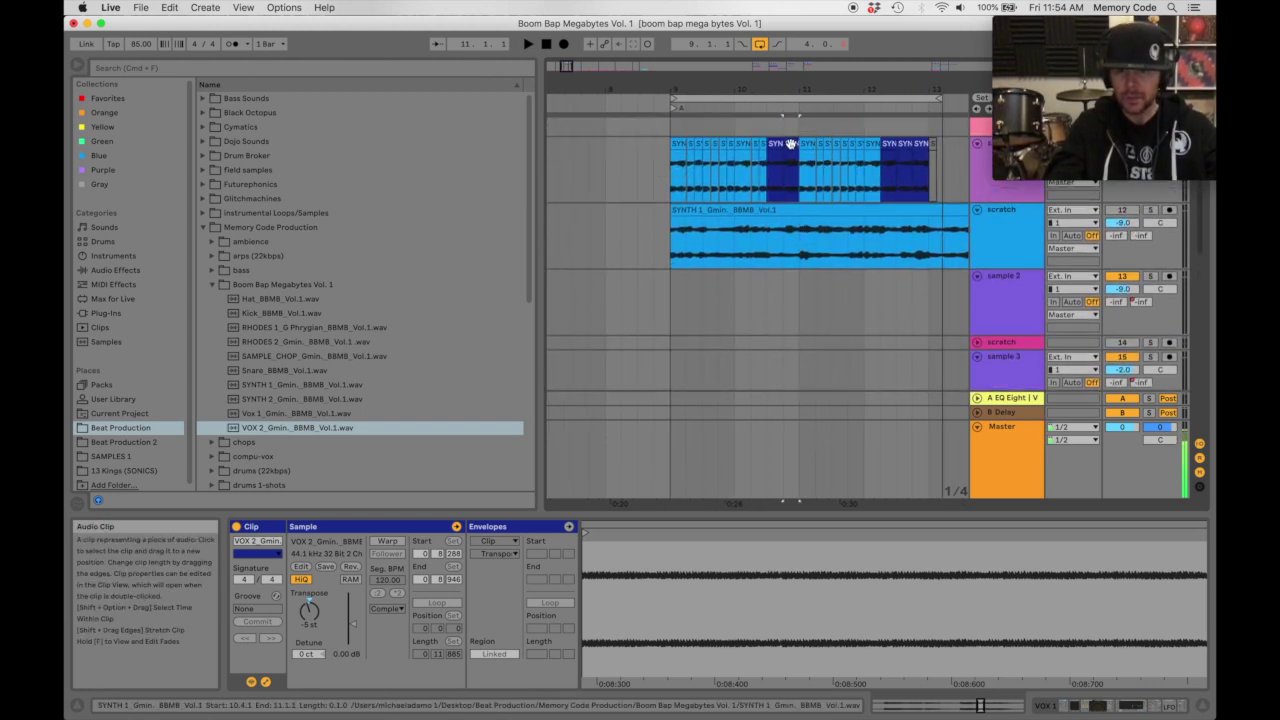
pyautogui.click(790, 144)
pyautogui.scroll(-5, 791, 148)
pyautogui.scroll(-6, 791, 148)
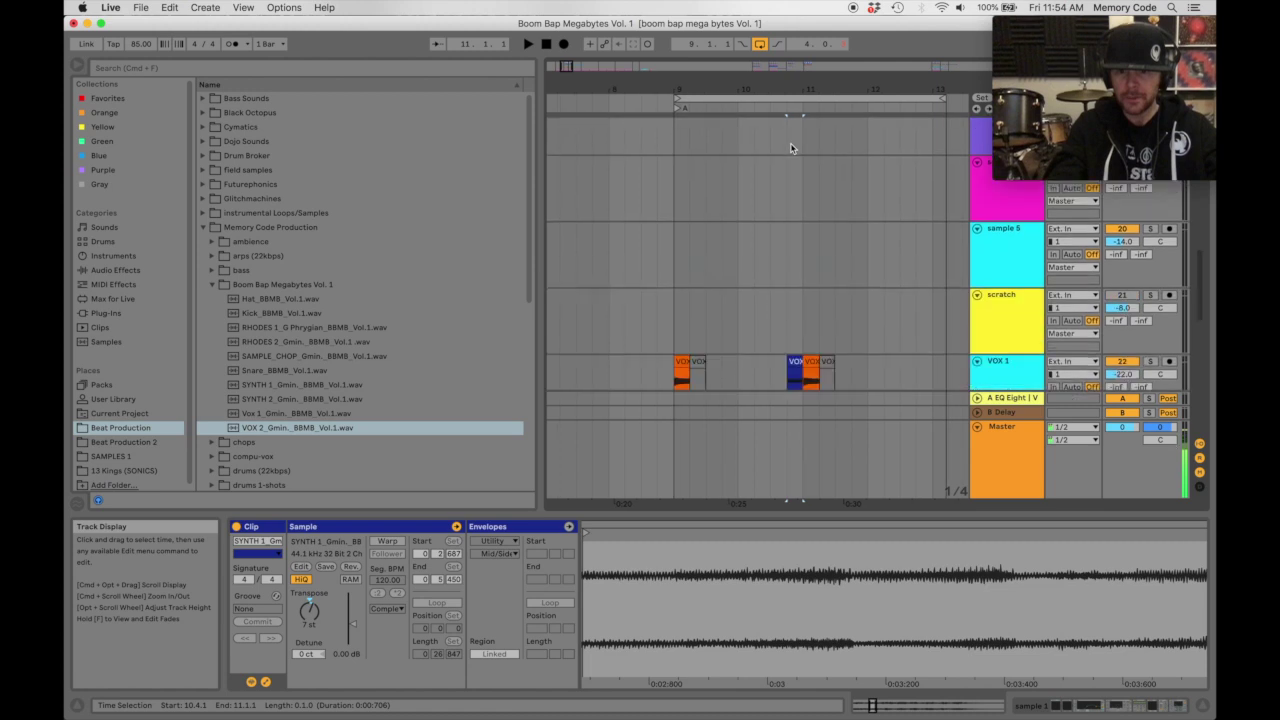
pyautogui.scroll(2, 793, 216)
pyautogui.click(793, 216)
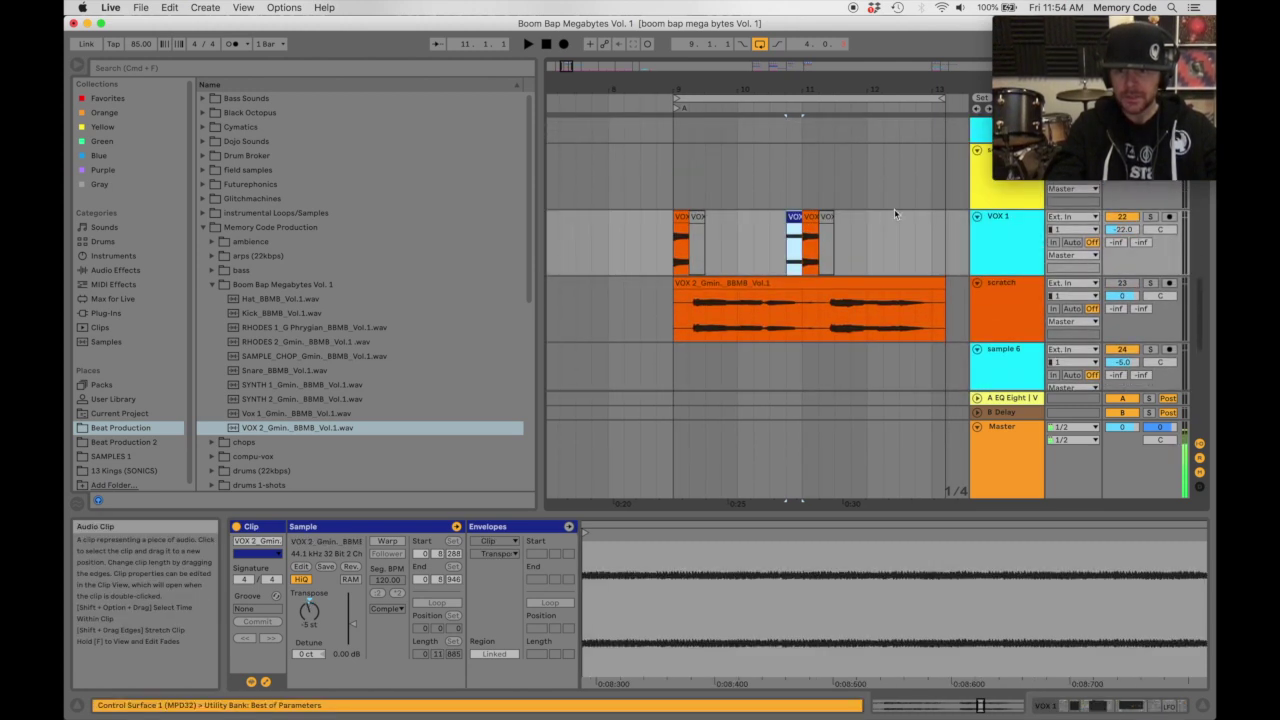
# Audition the vocal slice at 10.4.1 with VOX 1 soloed, and unsolo the track.
pyautogui.click(1150, 217)
pyautogui.press('space')
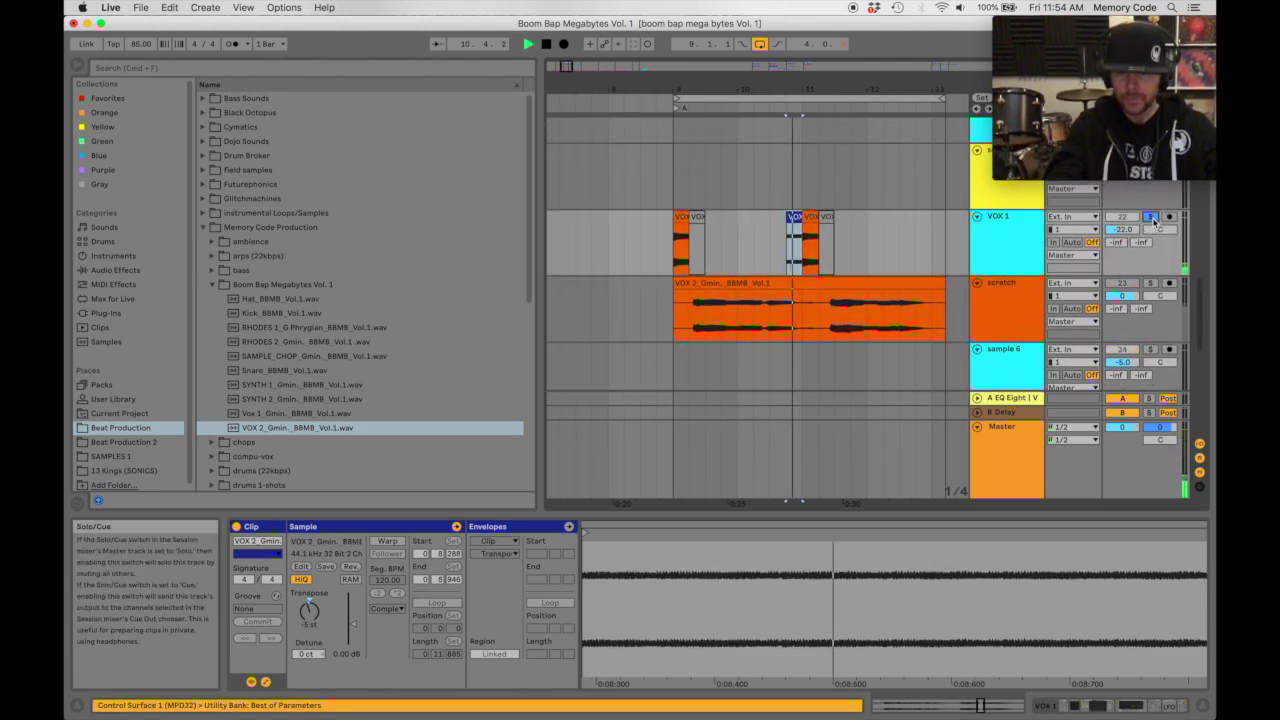
pyautogui.click(1150, 217)
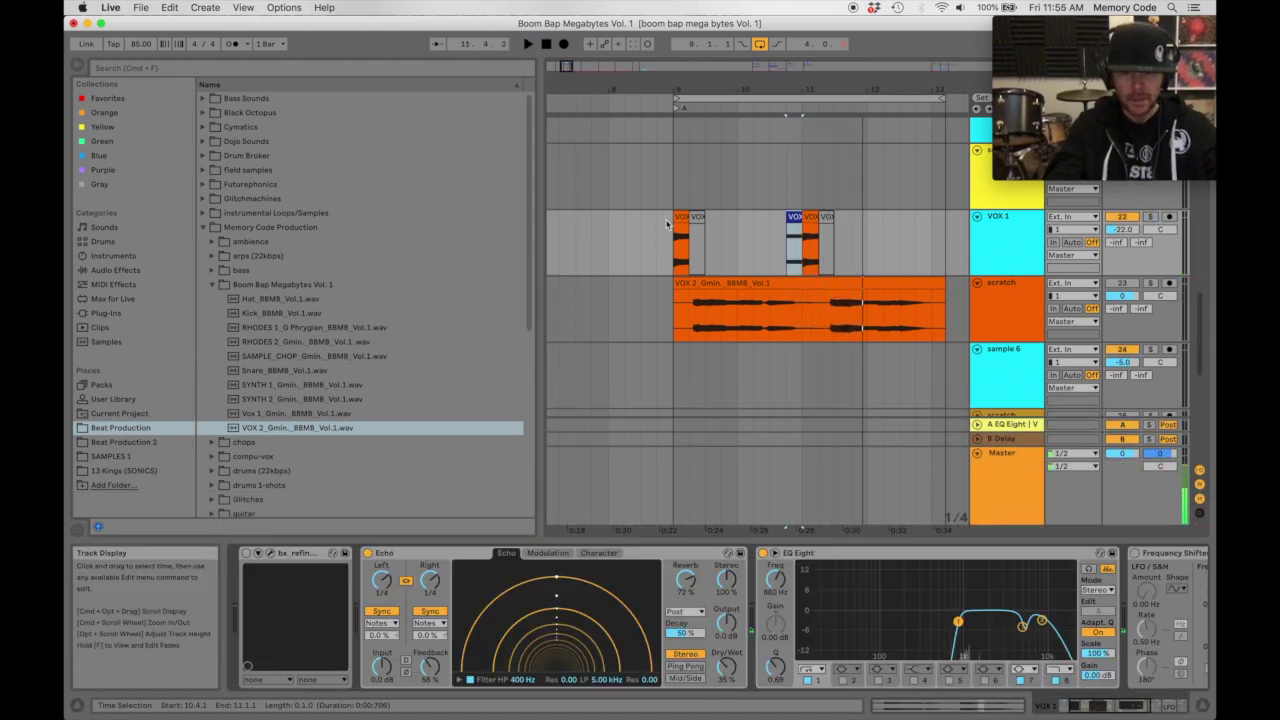
# Play the full beat from 9.1.1 and shorten the arrangement loop to three bars starting at bar 9.
pyautogui.moveTo(863, 88); pyautogui.dragTo(814, 87)
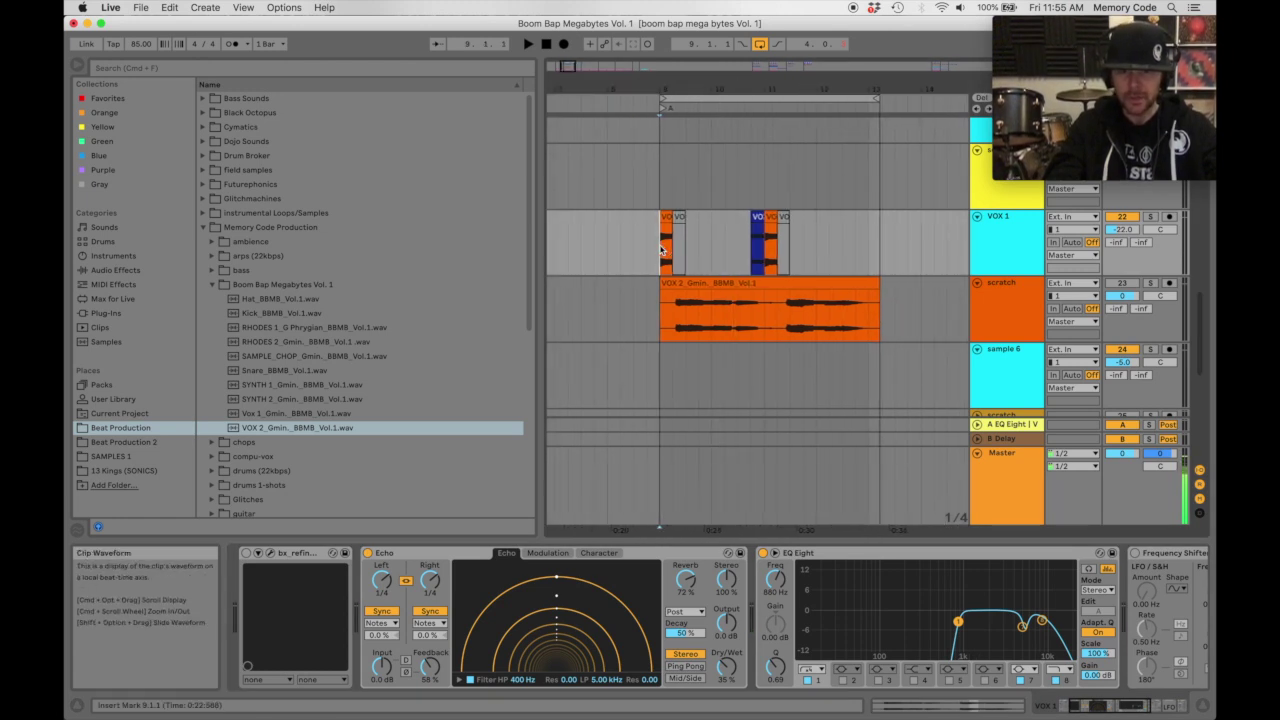
pyautogui.press('space')
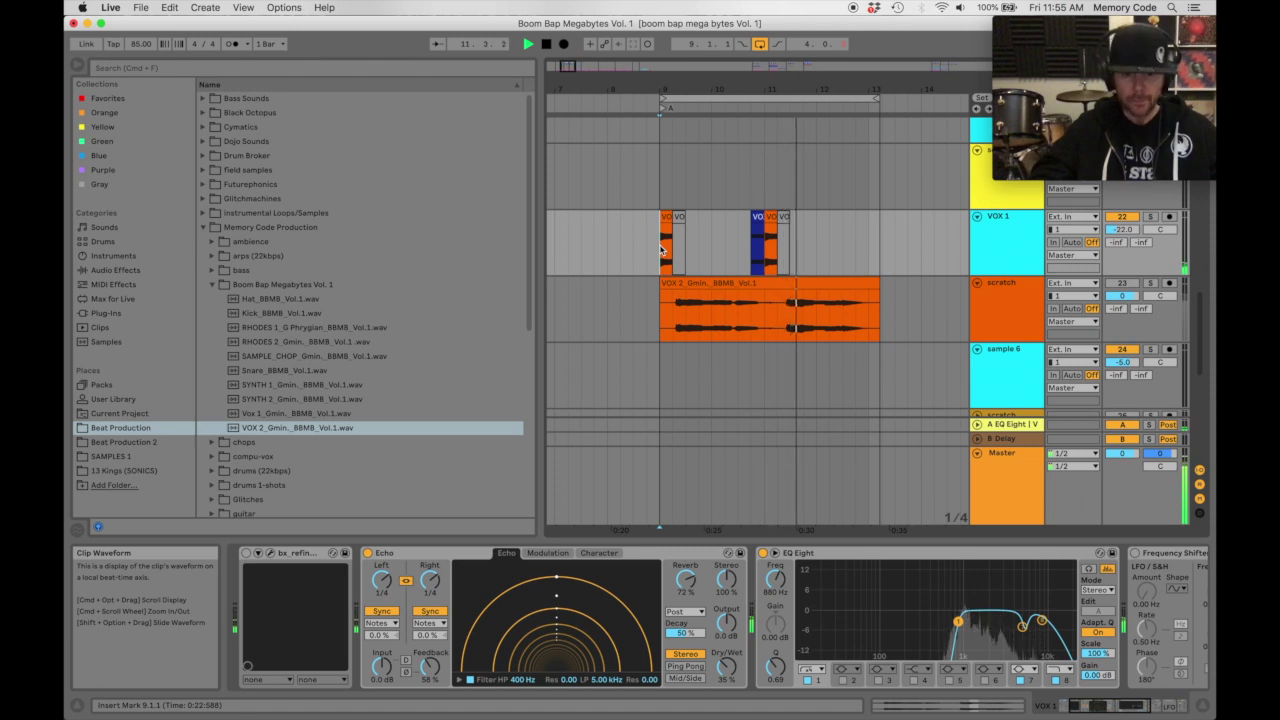
pyautogui.click(711, 160)
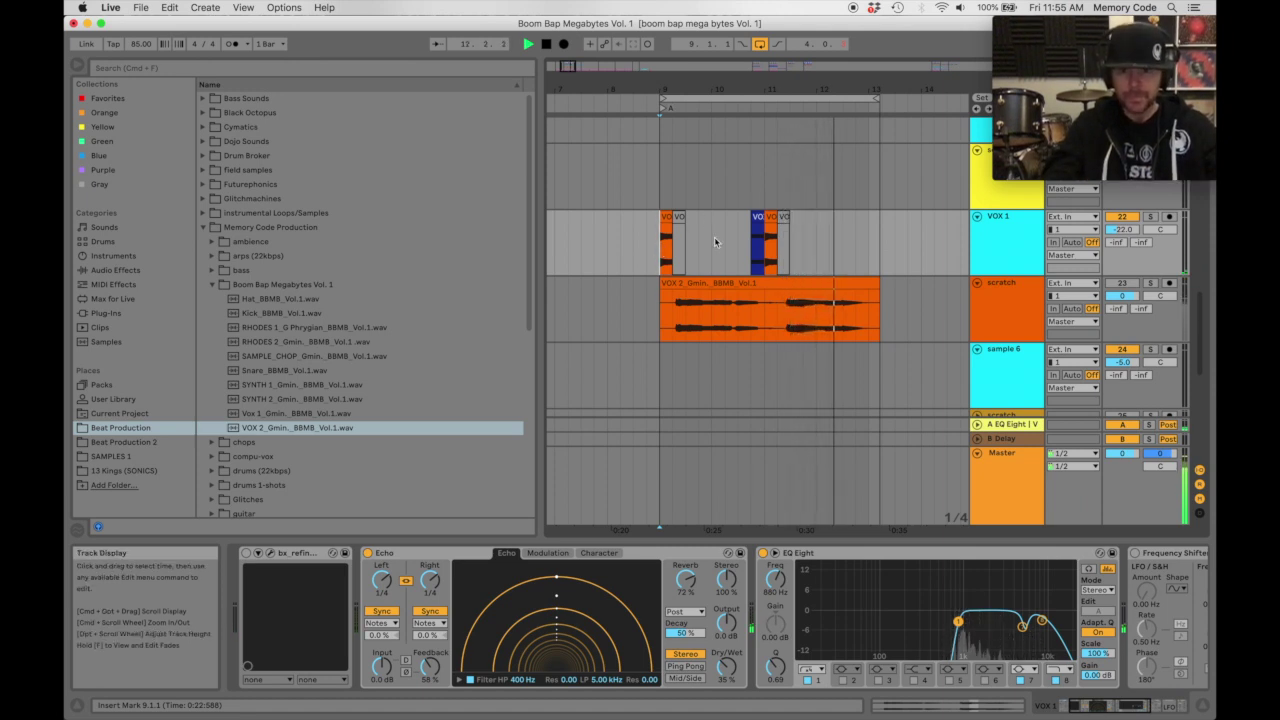
pyautogui.moveTo(728, 90); pyautogui.dragTo(764, 76)
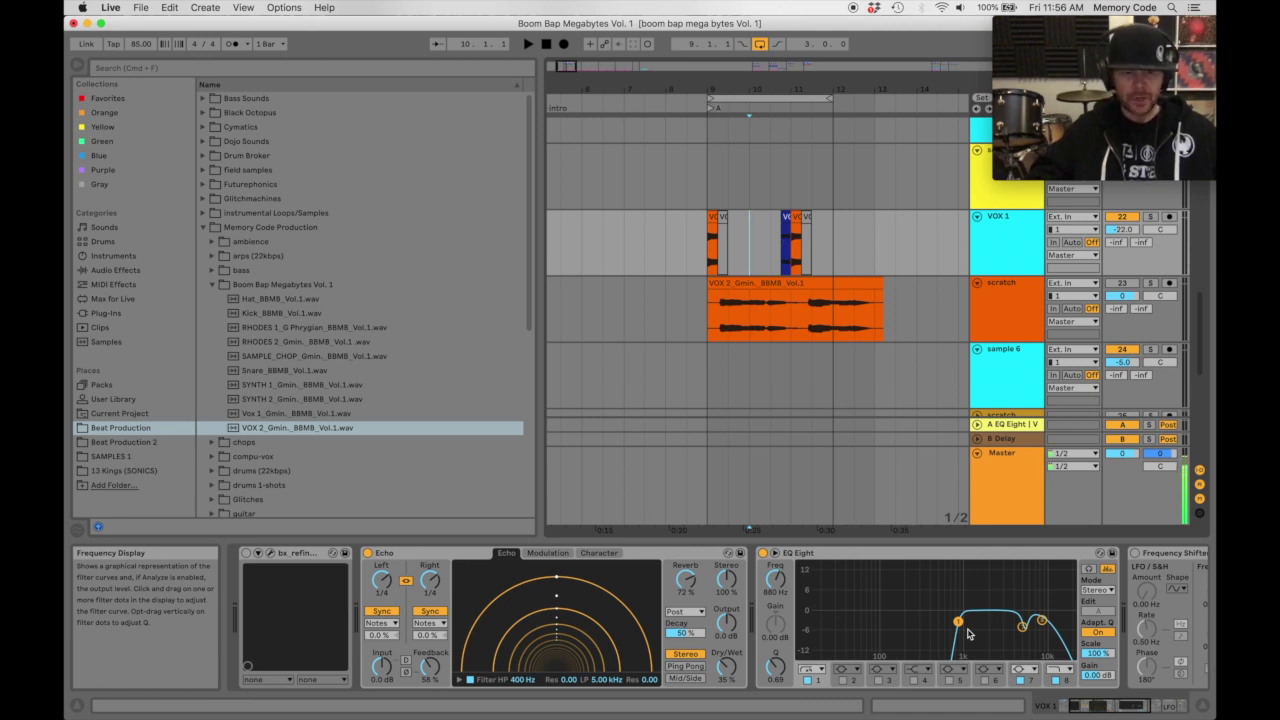
pyautogui.click(738, 250)
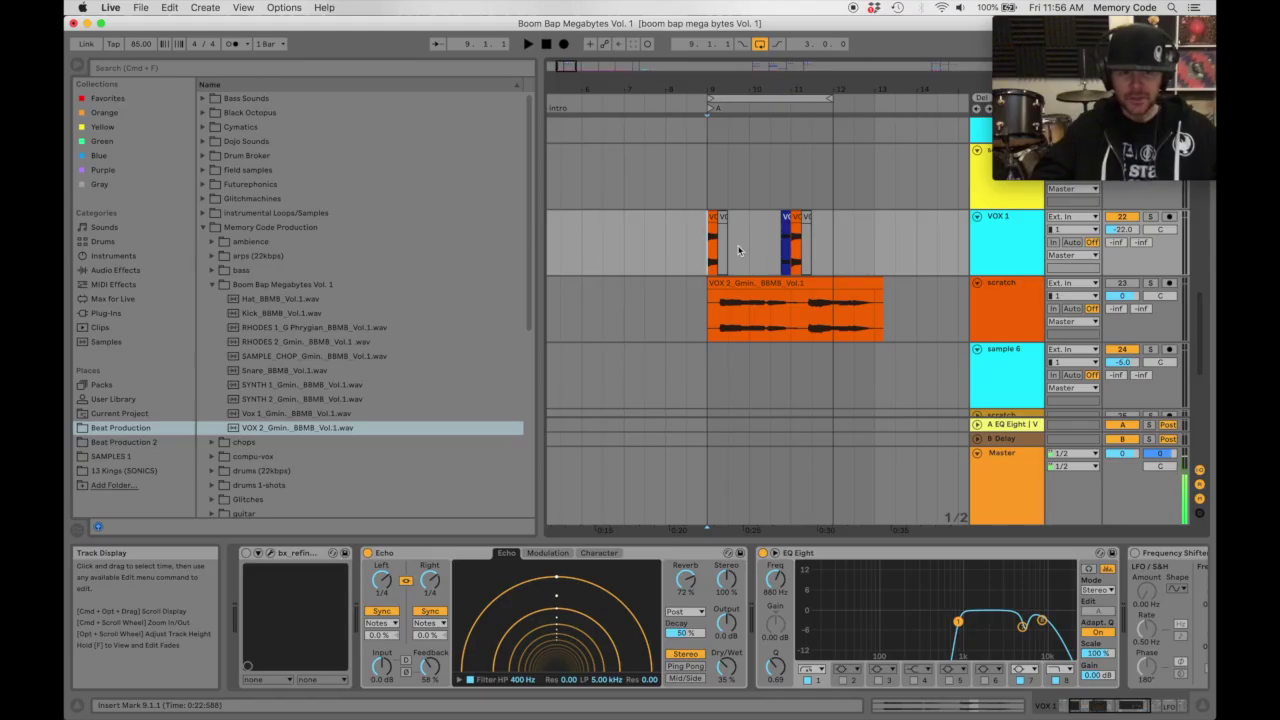